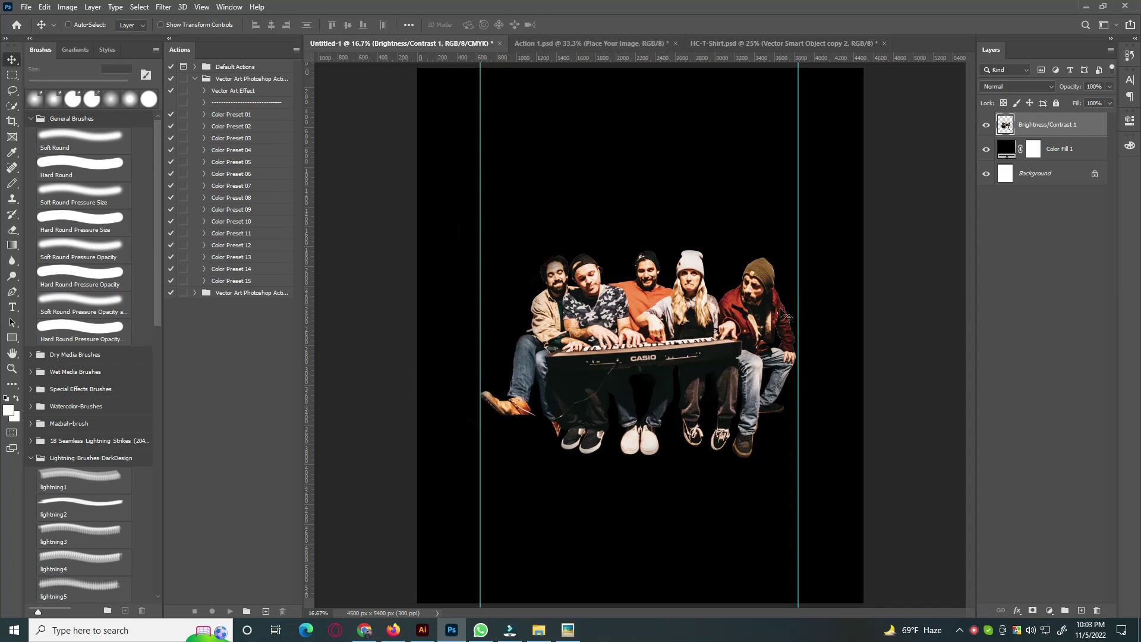
Step: Place the original band photo from Downloads into the poster as an embedded image
scroll(765, 351, "up", 2)
scroll(596, 392, "down", 2)
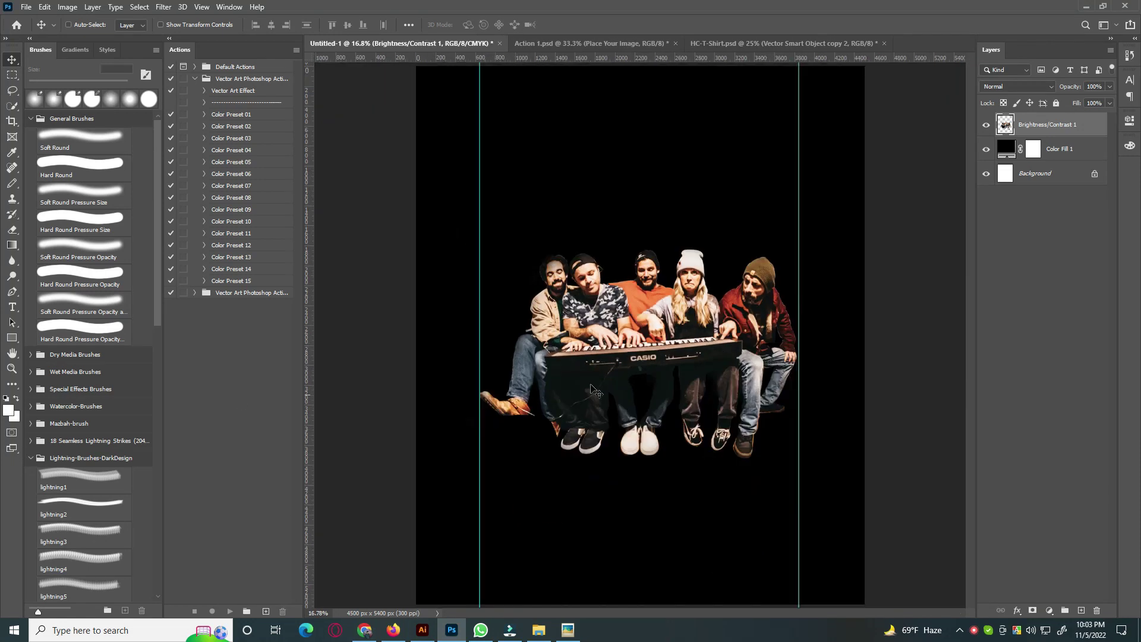
left_click(26, 7)
left_click(96, 248)
scroll(48, 179, "up", 5)
left_click(46, 110)
left_click(139, 205)
left_click(266, 499)
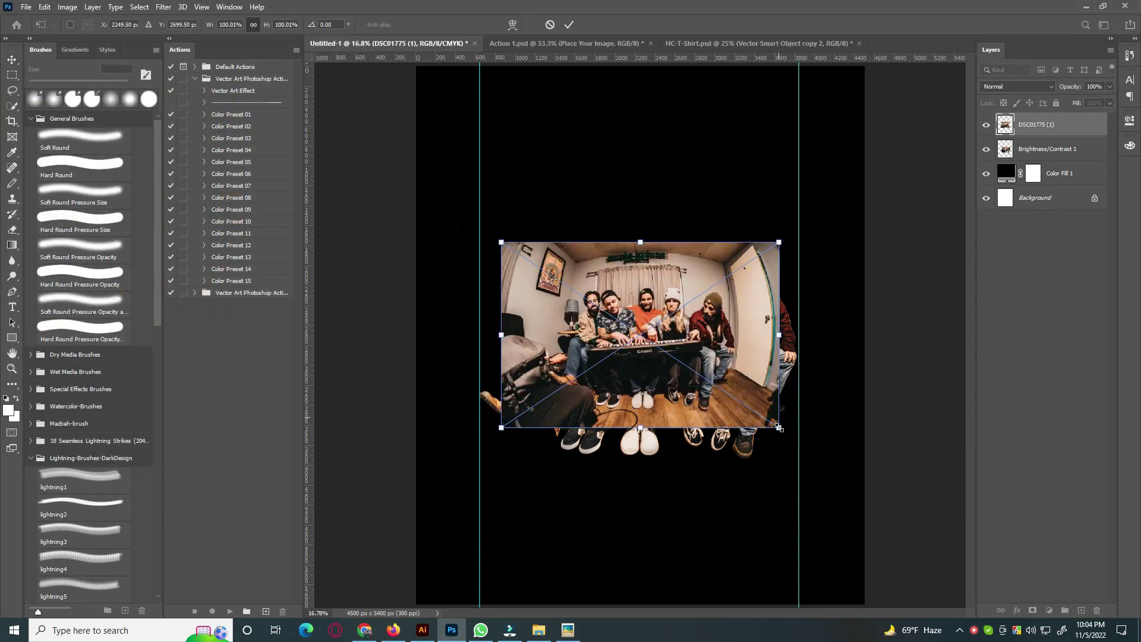
Step: Scale the placed band photo to fill the canvas, then hide and delete that layer
left_click_drag(779, 427, 1003, 578)
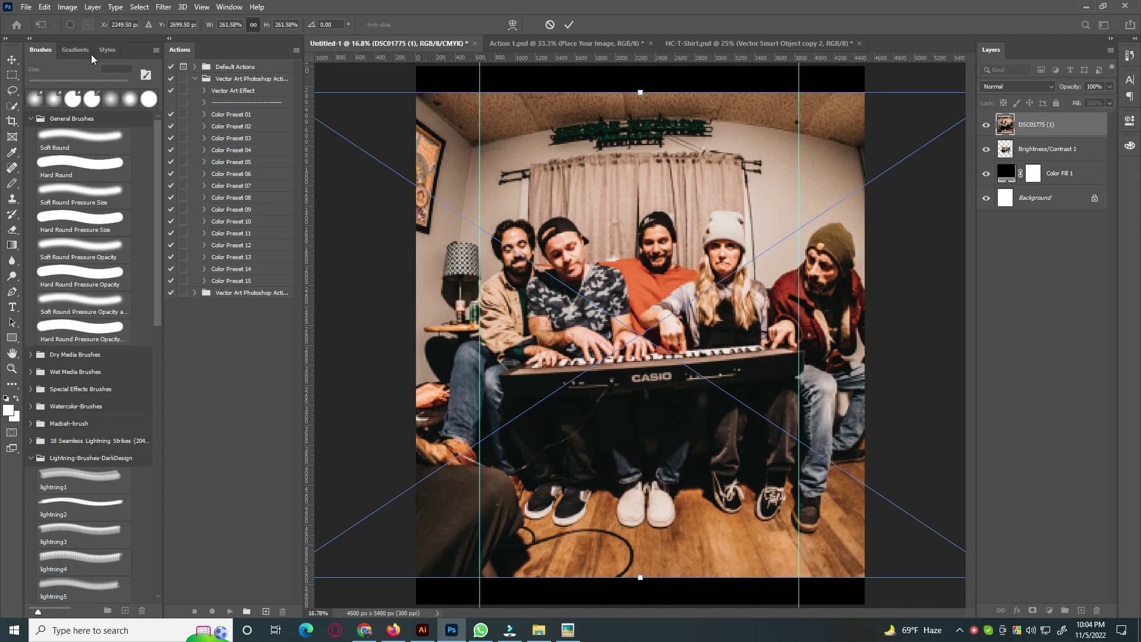
left_click(575, 24)
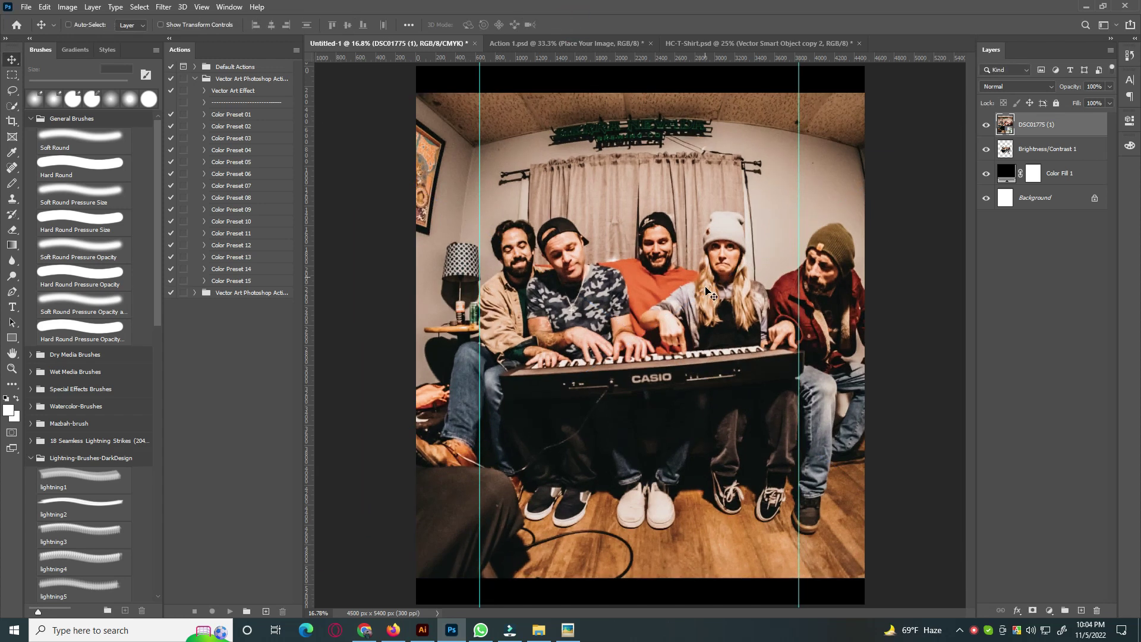
left_click(986, 124)
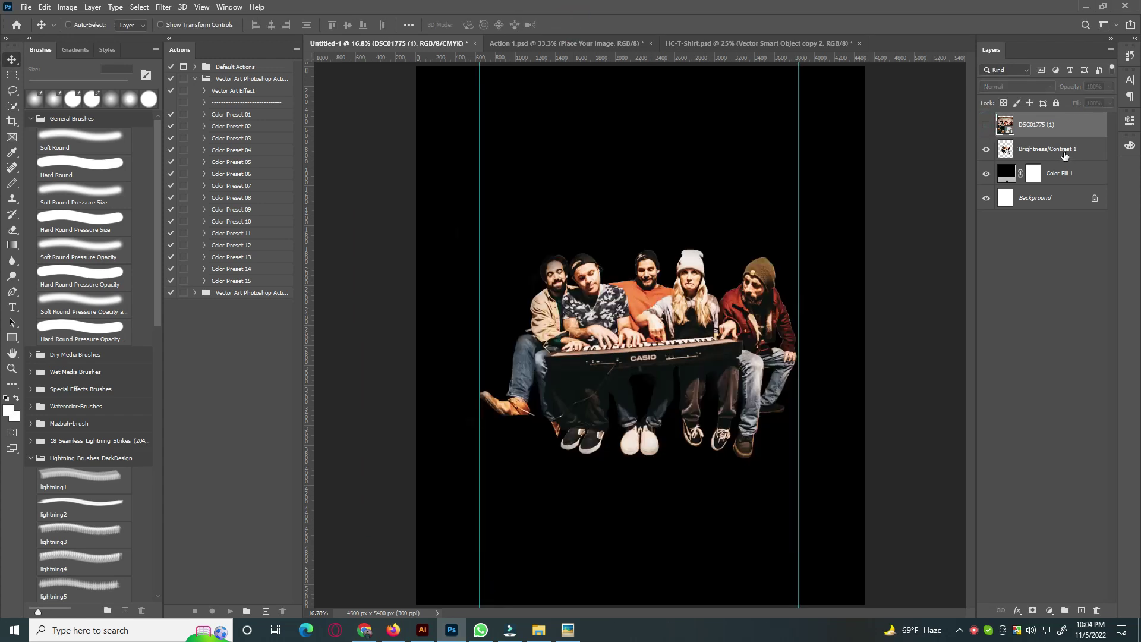
left_click(1097, 611)
left_click(512, 234)
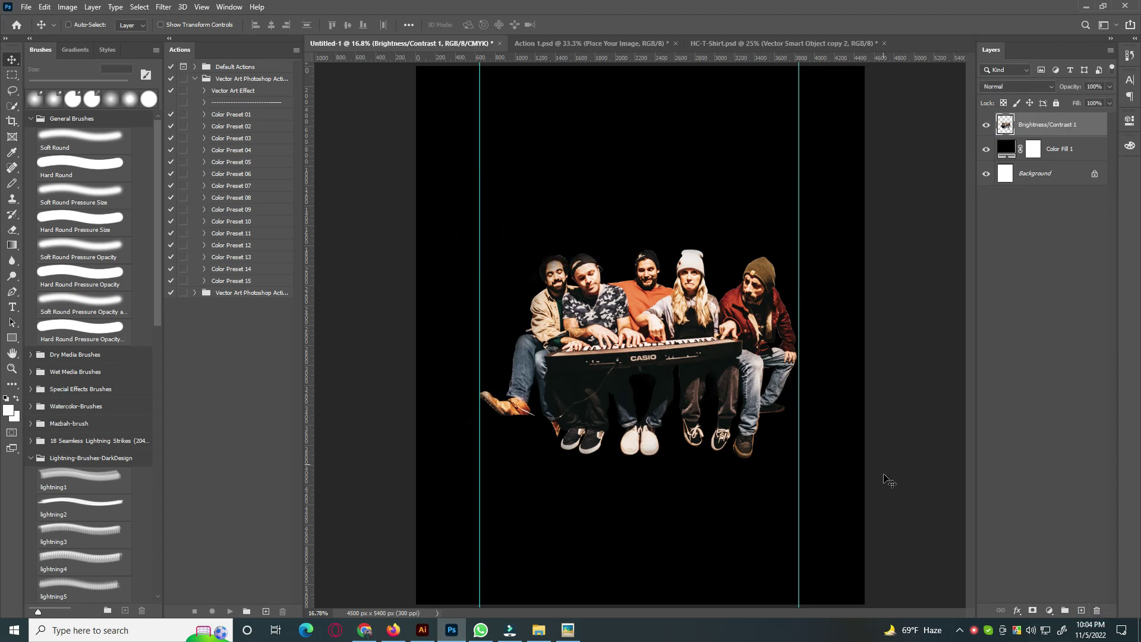
Step: Drag the Crowded Table logo from Illustrator into the poster and shrink it to about two-thirds size
key("ctrl+plus")
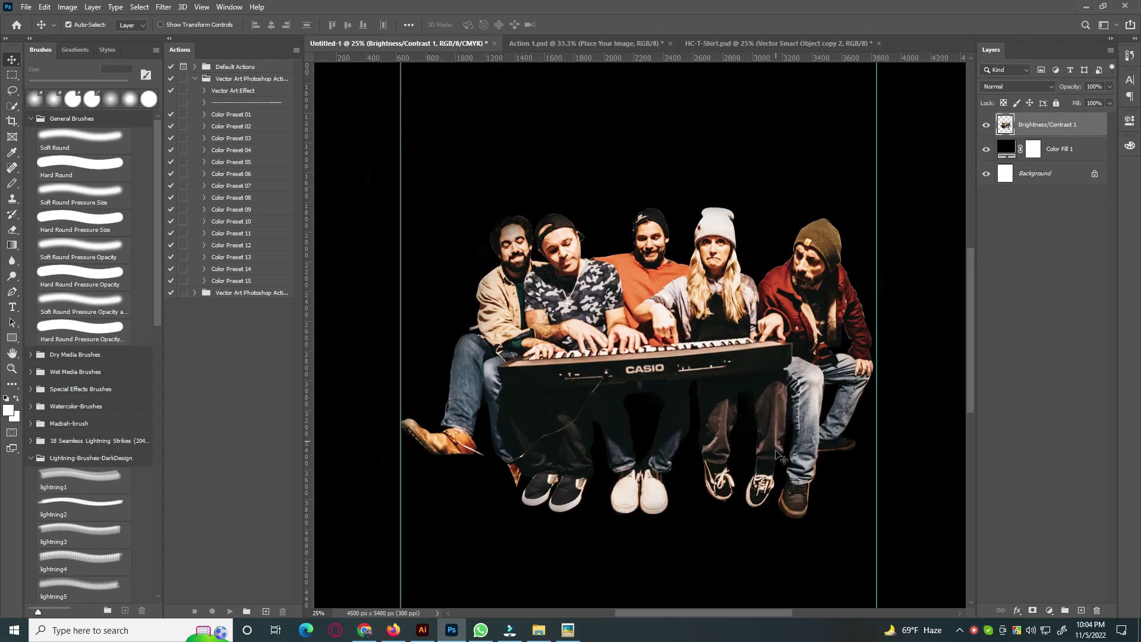
key("ctrl+minus")
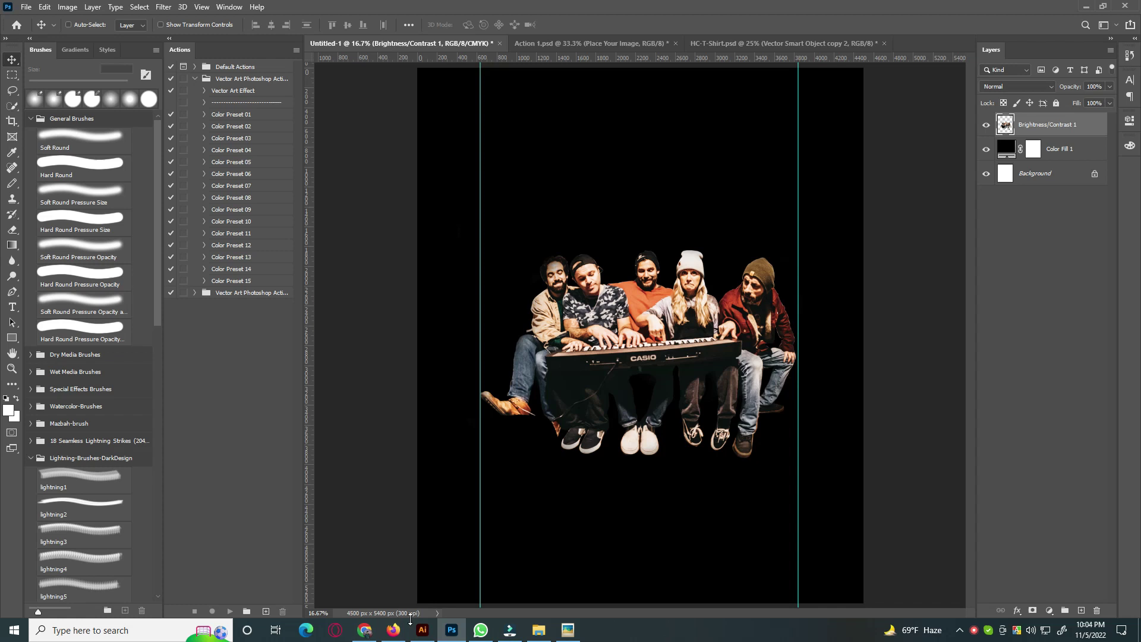
left_click(423, 630)
mouse_move(355, 567)
left_mouse_down()
mouse_move(453, 636)
mouse_move(744, 485)
left_mouse_up()
left_click_drag(873, 496, 787, 457)
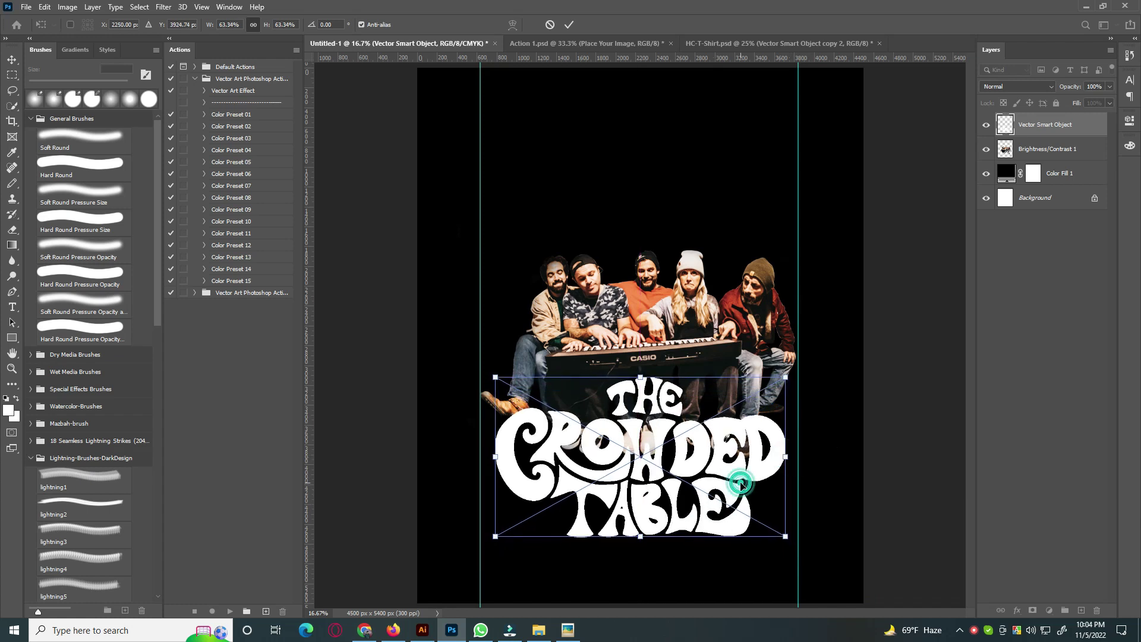
left_click(570, 26)
left_click(113, 53)
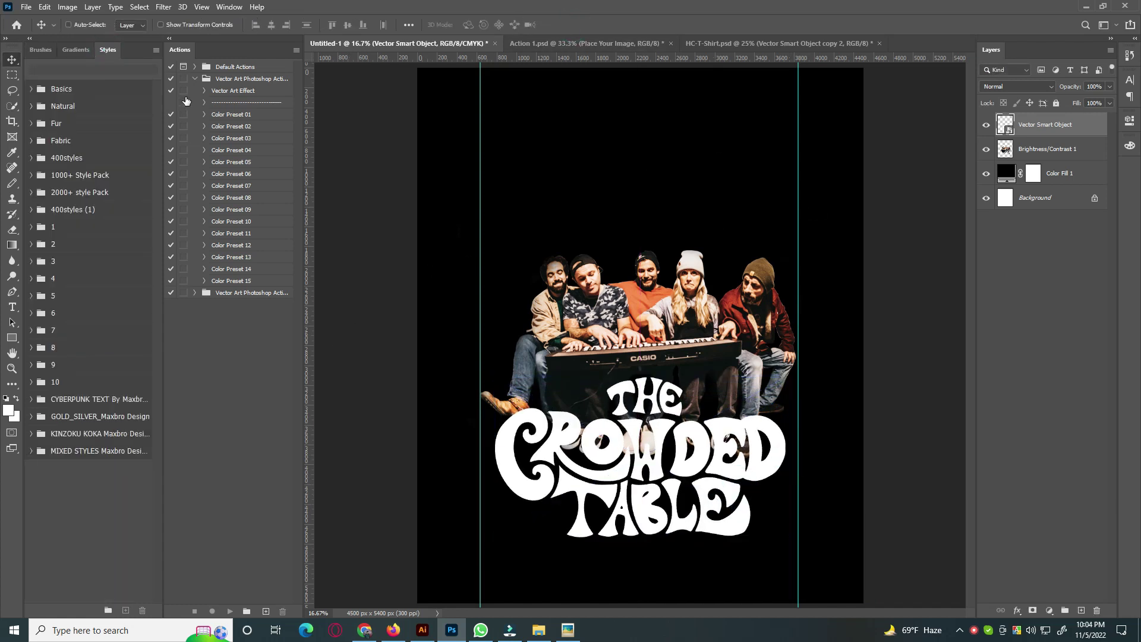
Step: Try a rainbow gradient style from the 400styles set on the logo, then undo it
left_click(31, 159)
left_click(132, 225)
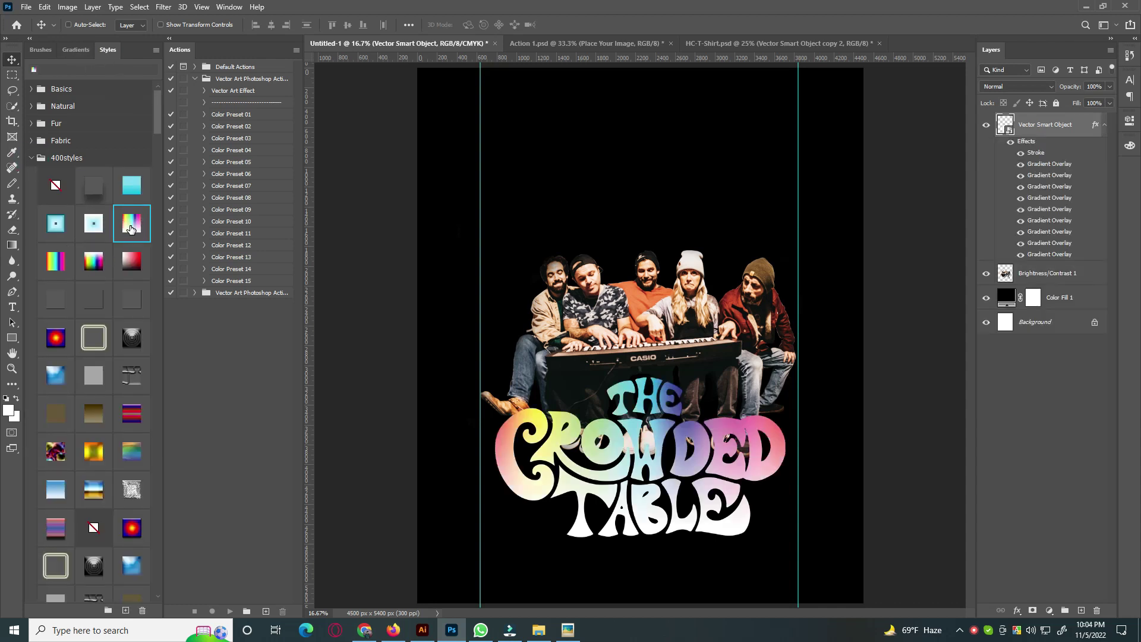
key("ctrl+z")
left_click(30, 158)
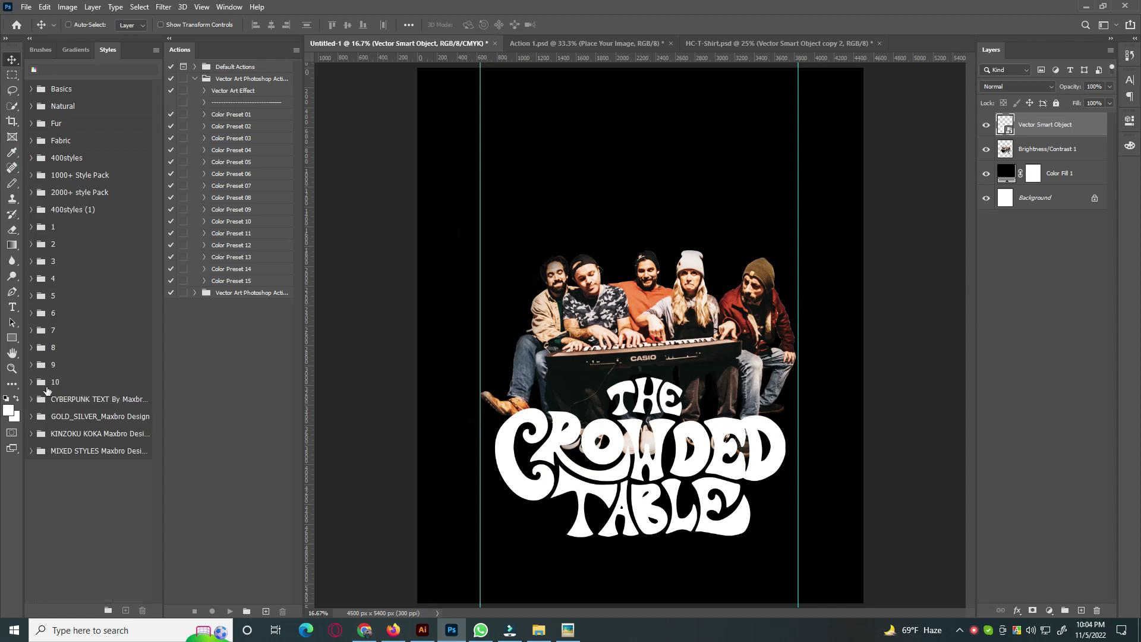
Step: Preview CYBERPUNK TEXT styles on the logo: blue chrome, dark outline, blue neon, patterned, red neon
left_click(30, 400)
scroll(117, 437, "down", 1)
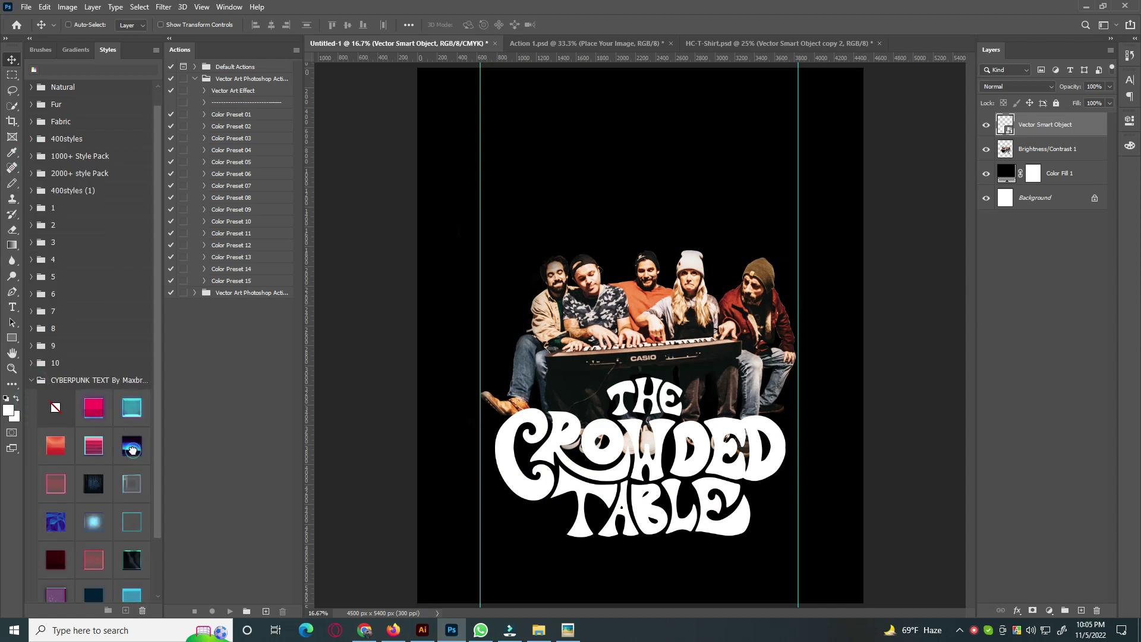
left_click(132, 450)
left_click(117, 481)
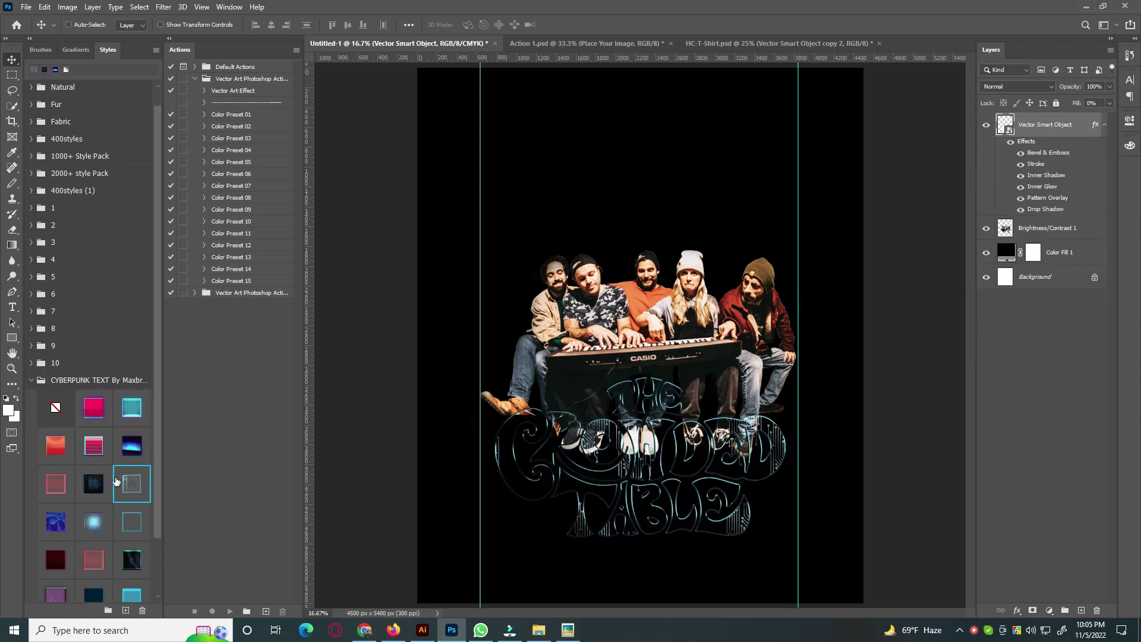
scroll(117, 482, "down", 1)
left_click(127, 506)
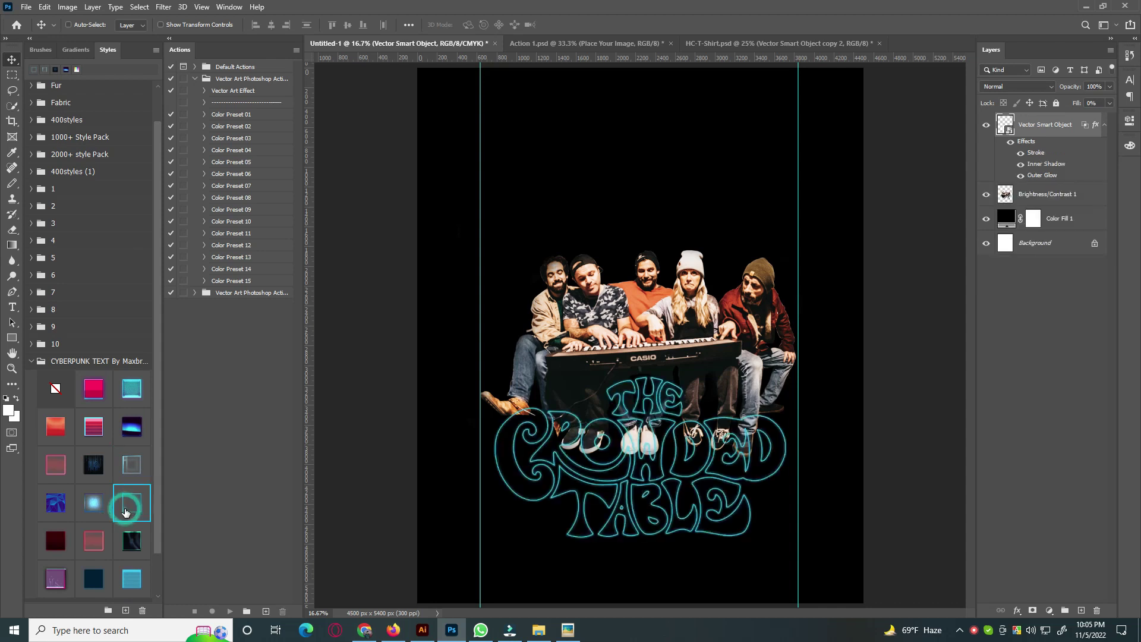
left_click(56, 505)
left_click(104, 537)
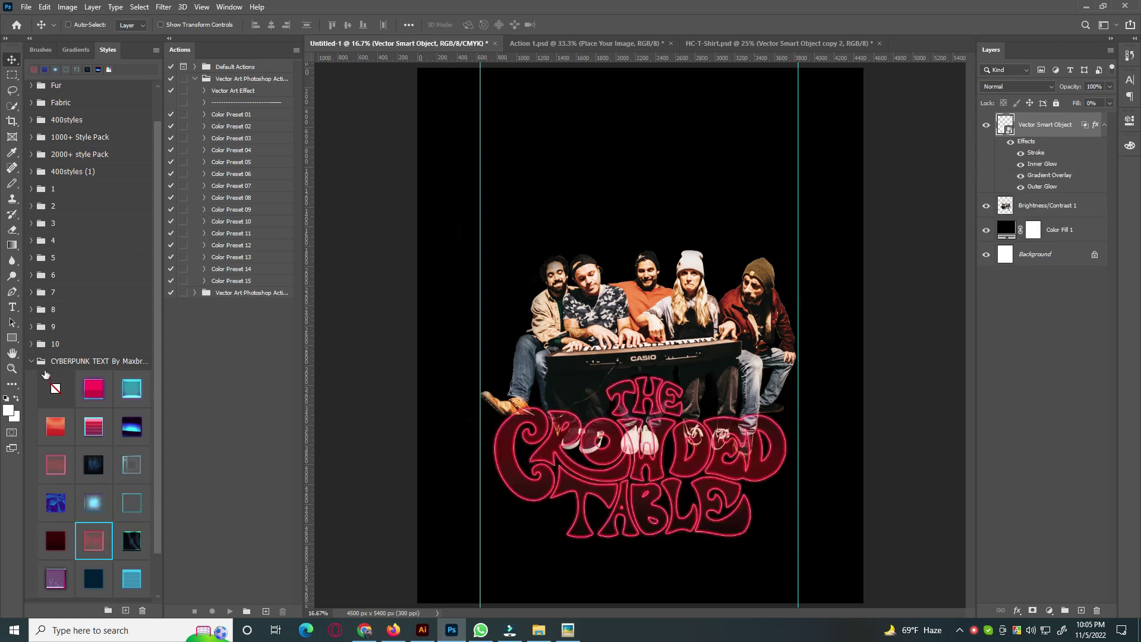
left_click(31, 360)
Step: Try the two rusty metal styles from style set 10 on the logo
left_click(31, 381)
left_click(56, 409)
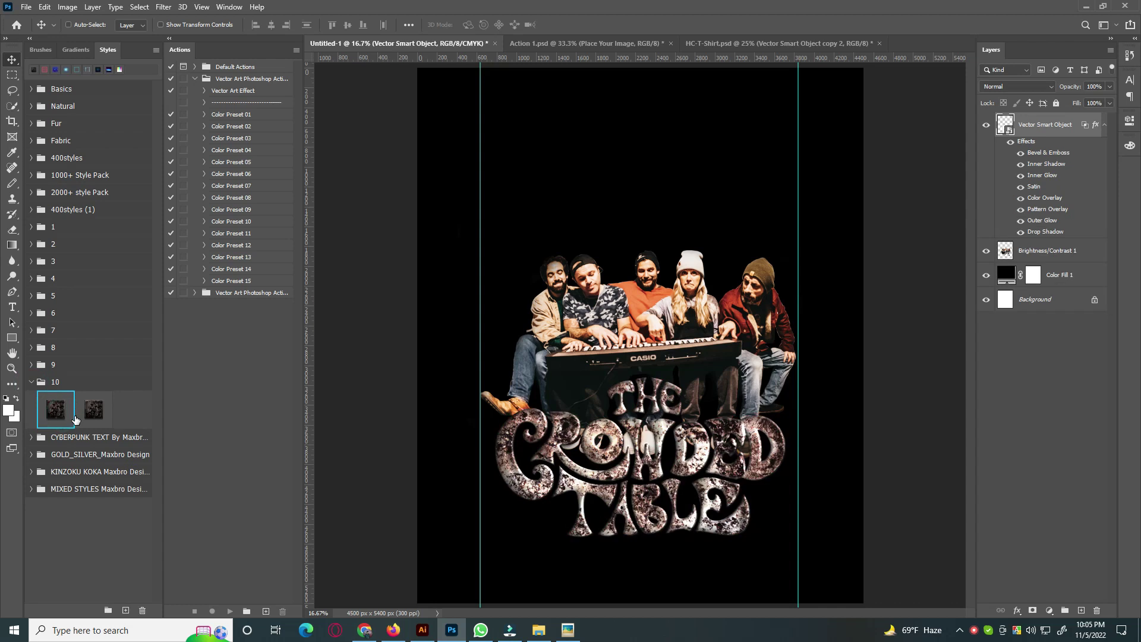
left_click(94, 410)
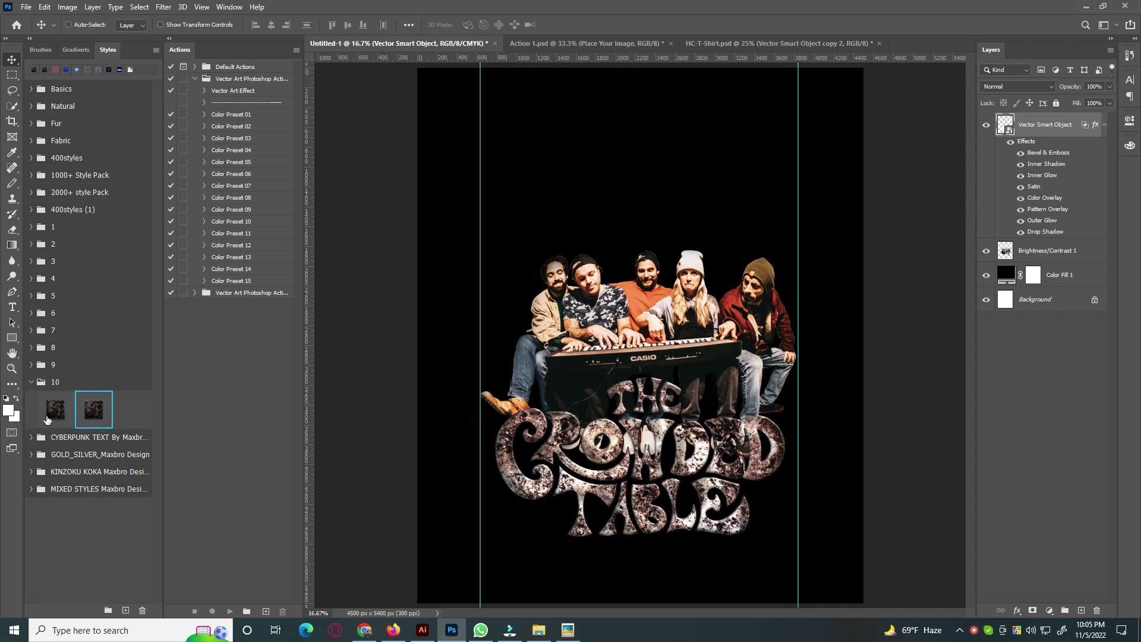
left_click(31, 382)
left_click(31, 399)
Step: Compare gold and silver chrome styles from the GOLD_SILVER_Maxbro Design set on the logo
left_click(30, 419)
left_click(32, 417)
left_click(103, 445)
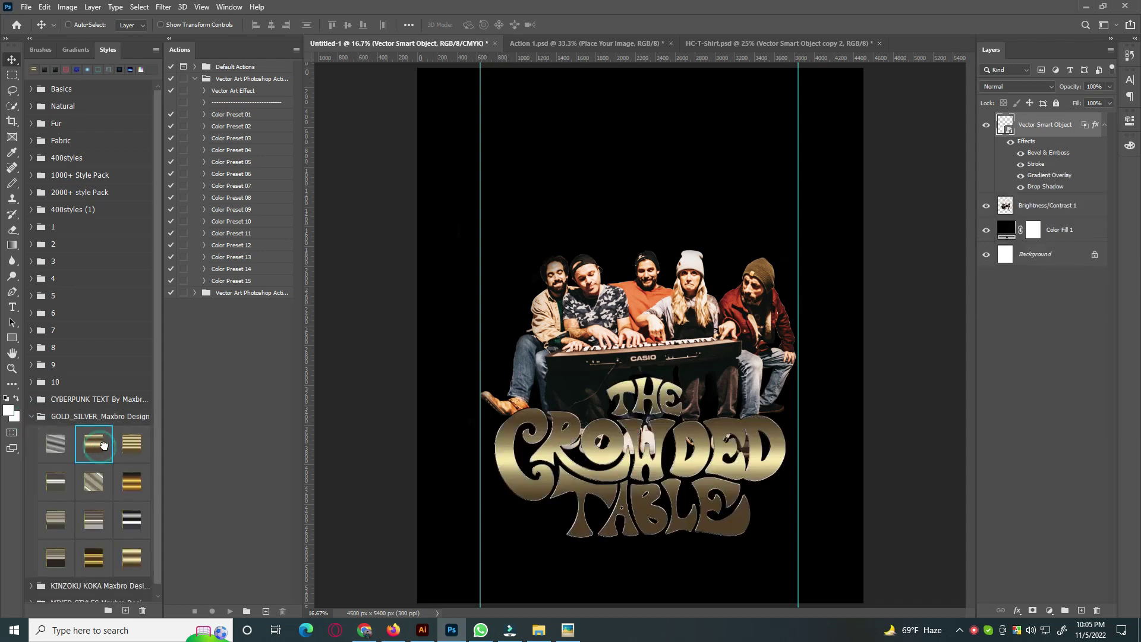
left_click(135, 451)
left_click(131, 483)
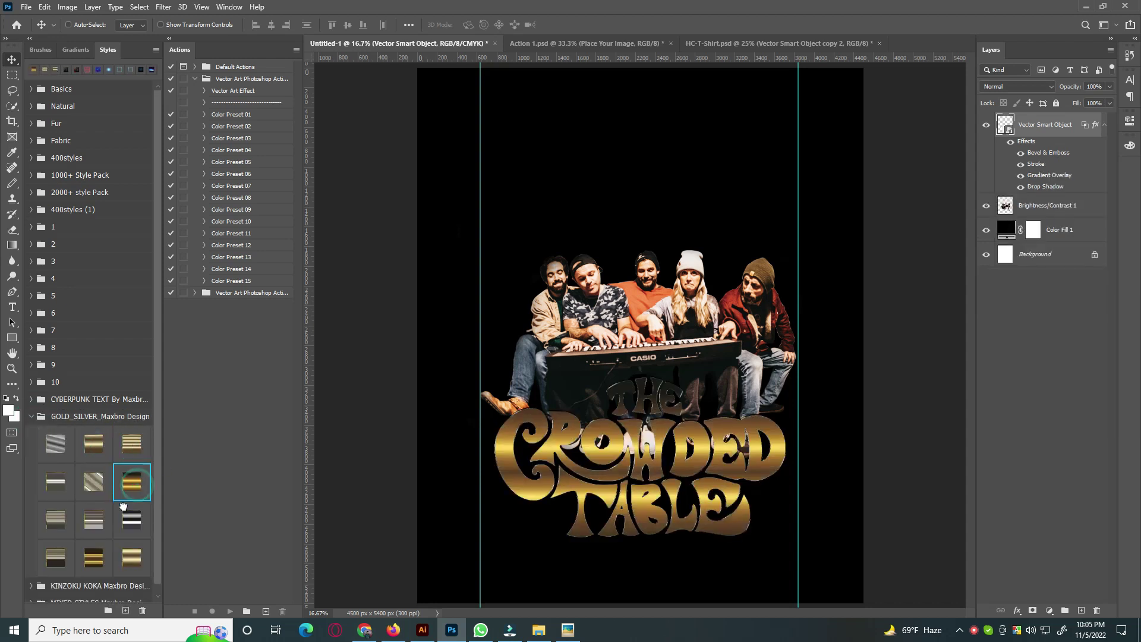
left_click(124, 521)
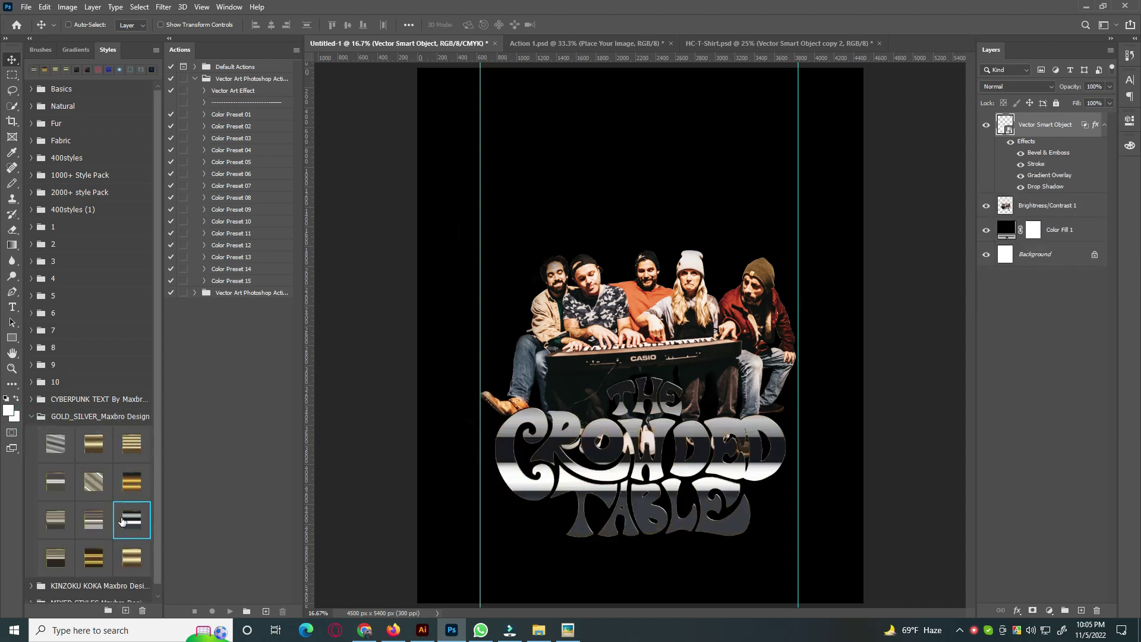
left_click(135, 562)
Step: Try the banded gold and silver variations, finally applying the pale gold gradient style
scroll(133, 542, "down", 1)
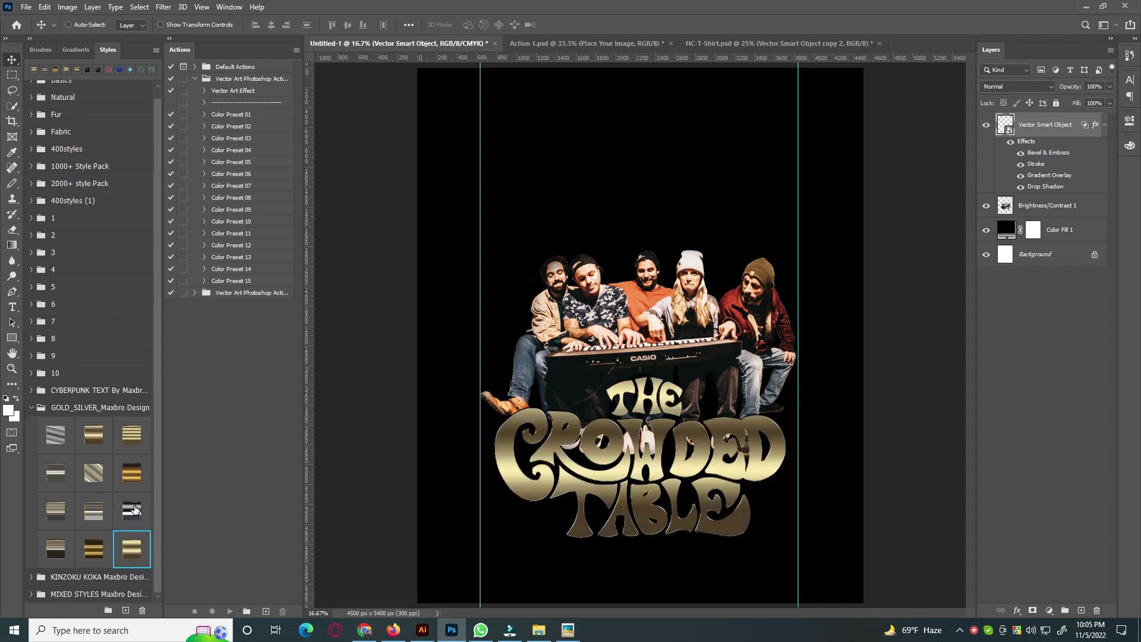
left_click(98, 552)
left_click(50, 547)
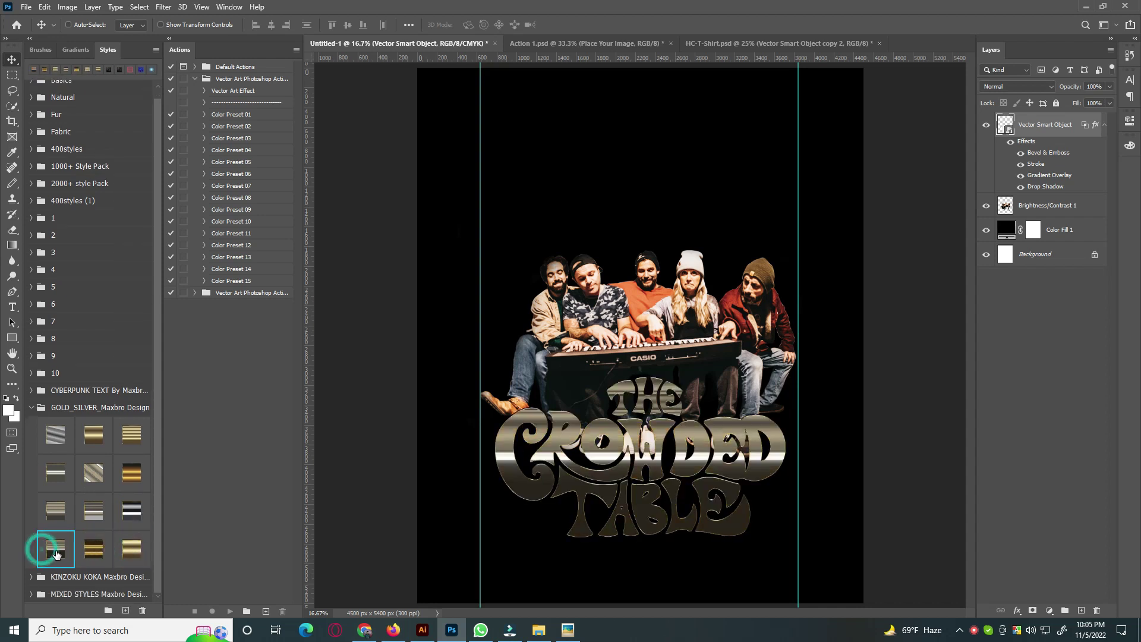
left_click(92, 552)
left_click(127, 541)
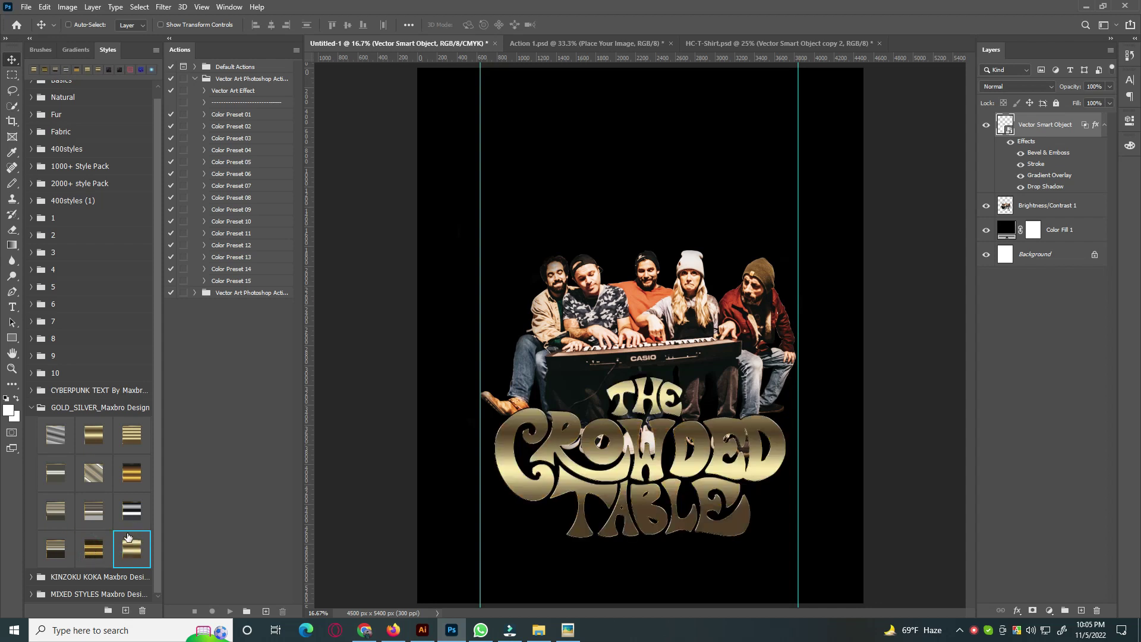
scroll(99, 453, "up", 1)
left_click(32, 416)
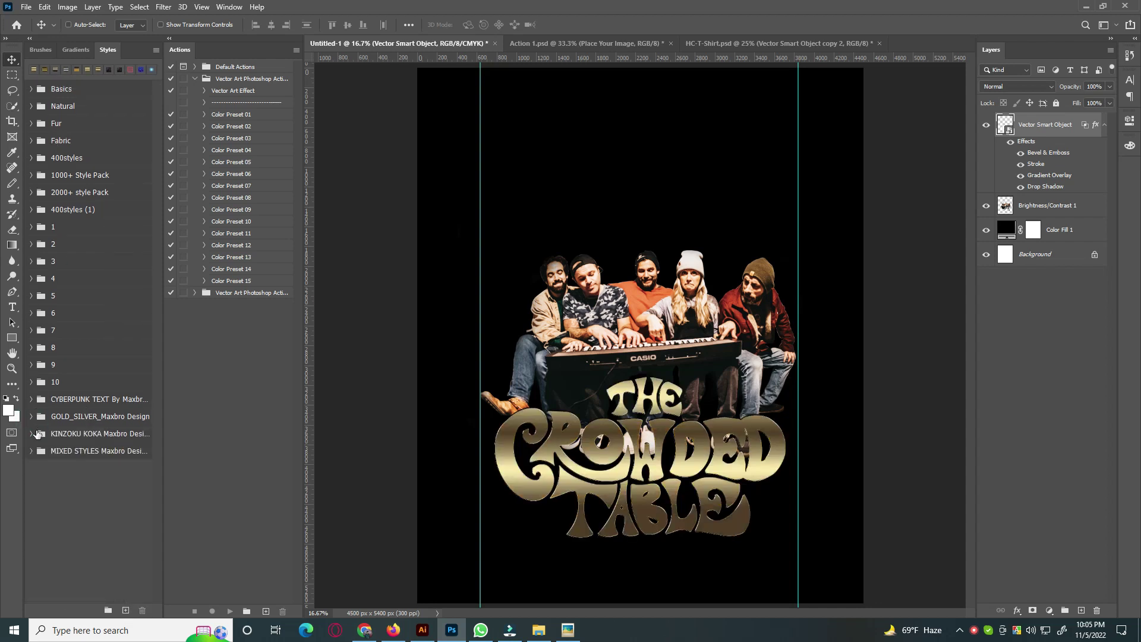
Step: Preview silver chrome styles from the KINZOKU KOKA set on the title
left_click(31, 434)
left_click(94, 461)
left_click(132, 461)
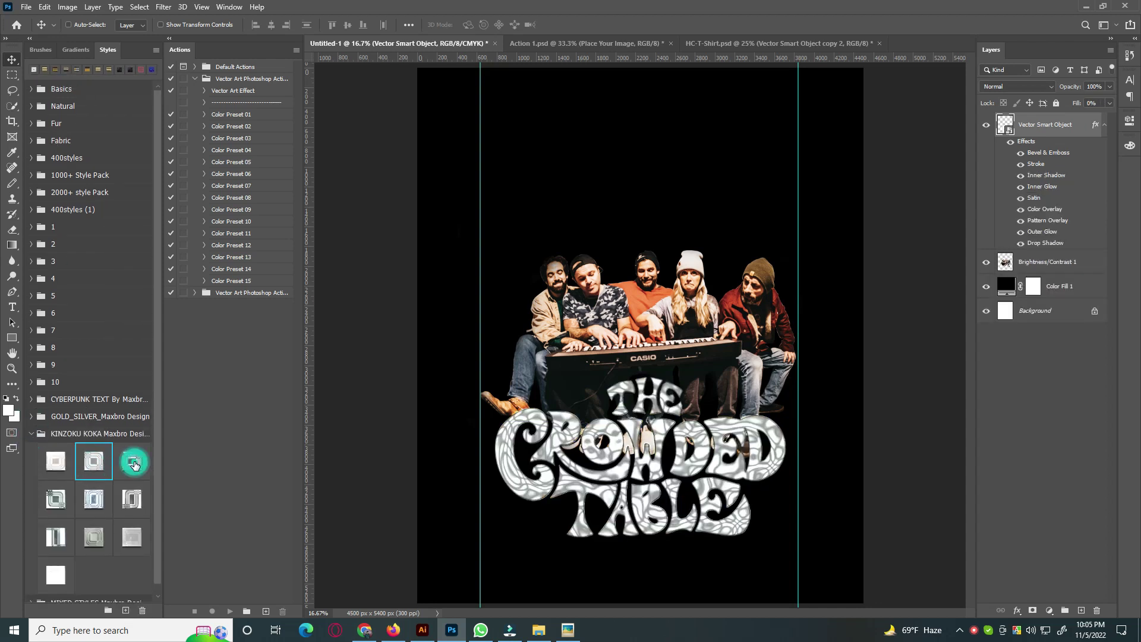
scroll(134, 466, "down", 1)
left_click(132, 490)
left_click(132, 528)
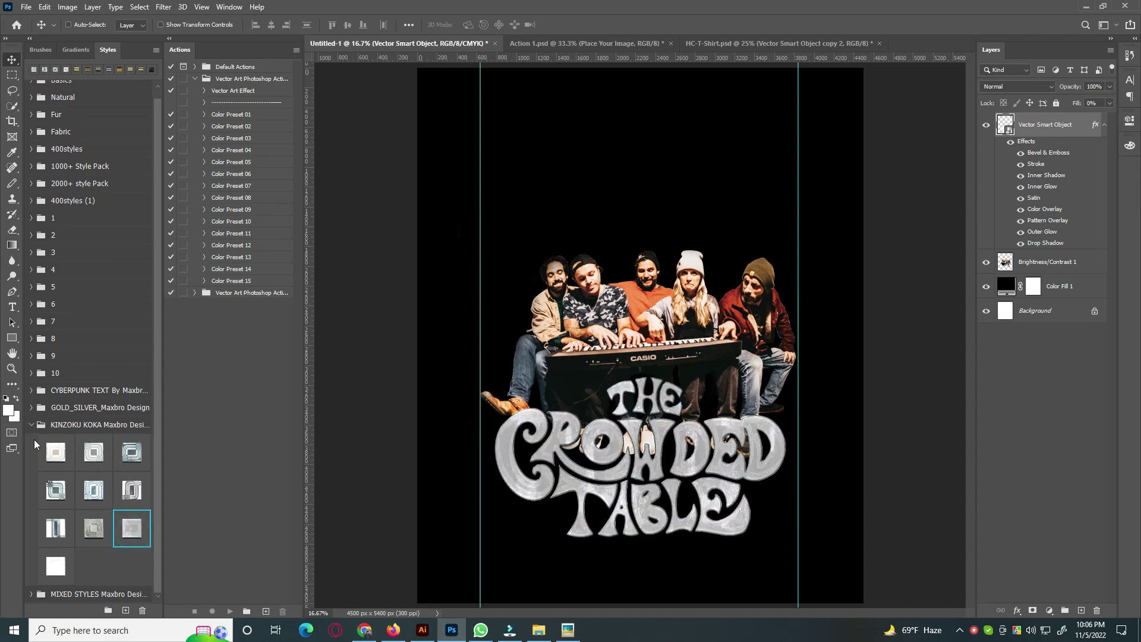
left_click(33, 424)
Step: Try the MIXED STYLES Maxbro Design leather styles, then apply the blue stitched denim style
left_click(32, 451)
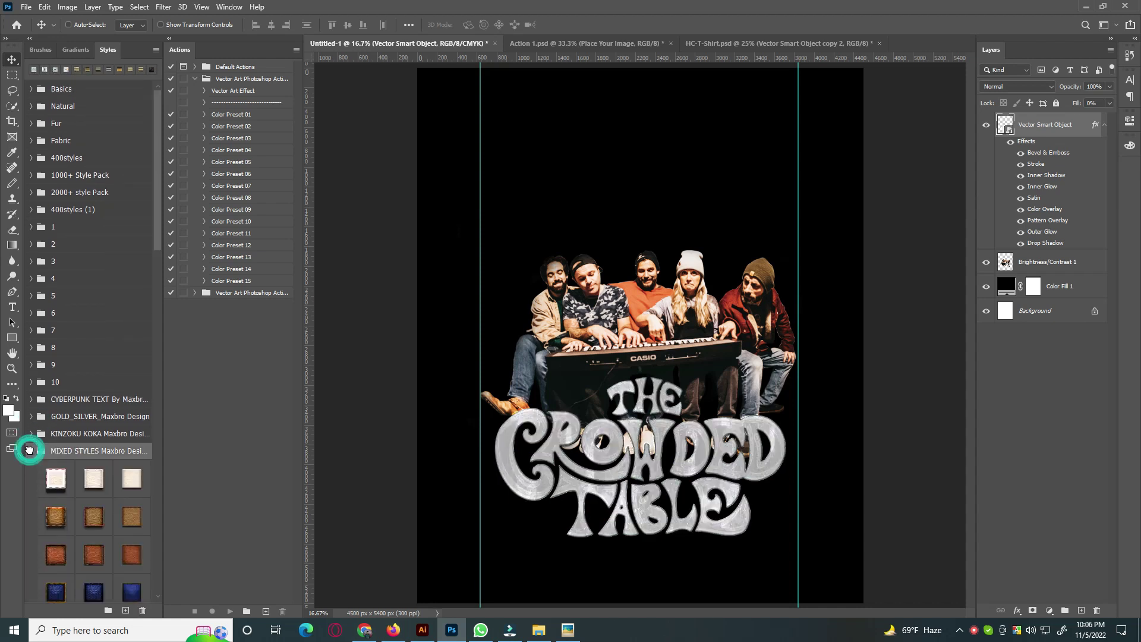
left_click(55, 479)
left_click(95, 483)
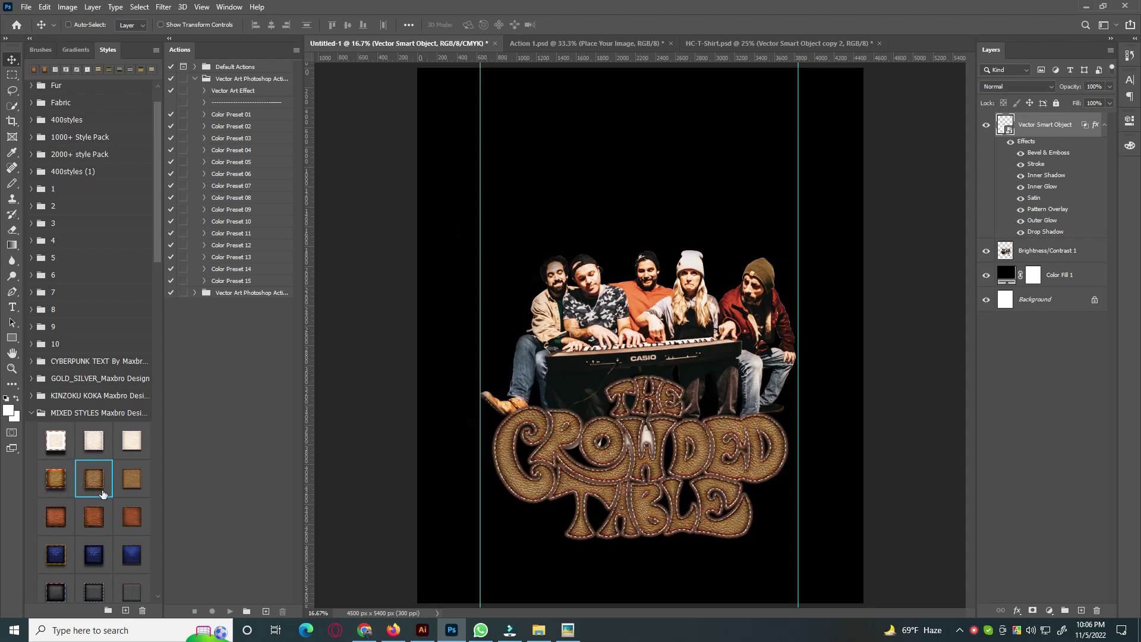
left_click(125, 486)
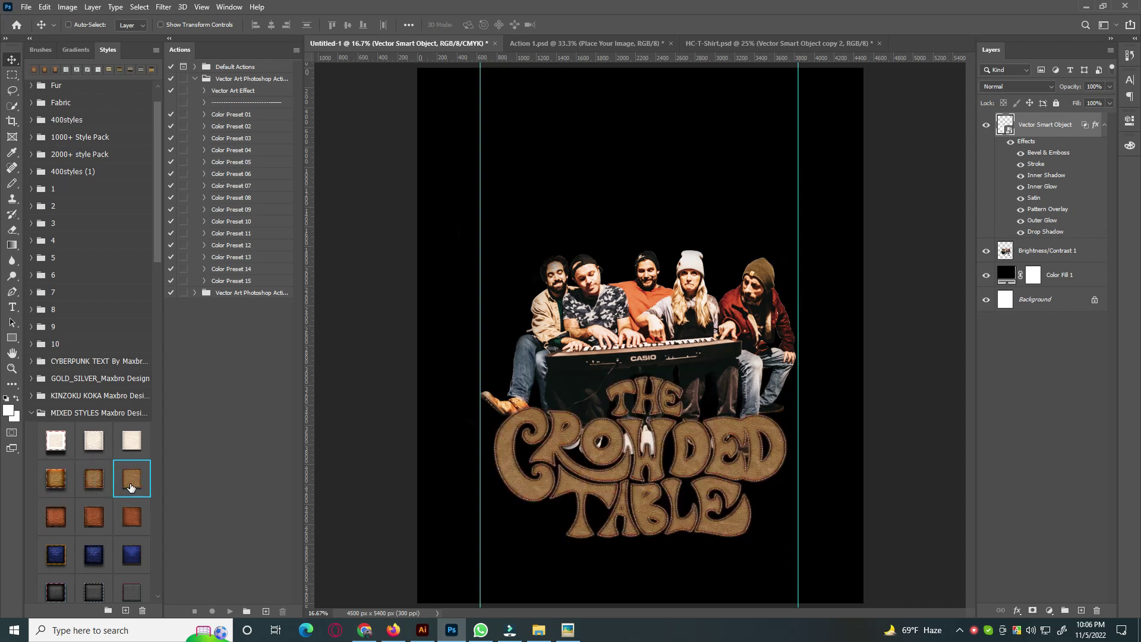
scroll(131, 487, "down", 1)
left_click(131, 487)
left_click(95, 499)
left_click(128, 500)
left_click(129, 537)
left_click(70, 546)
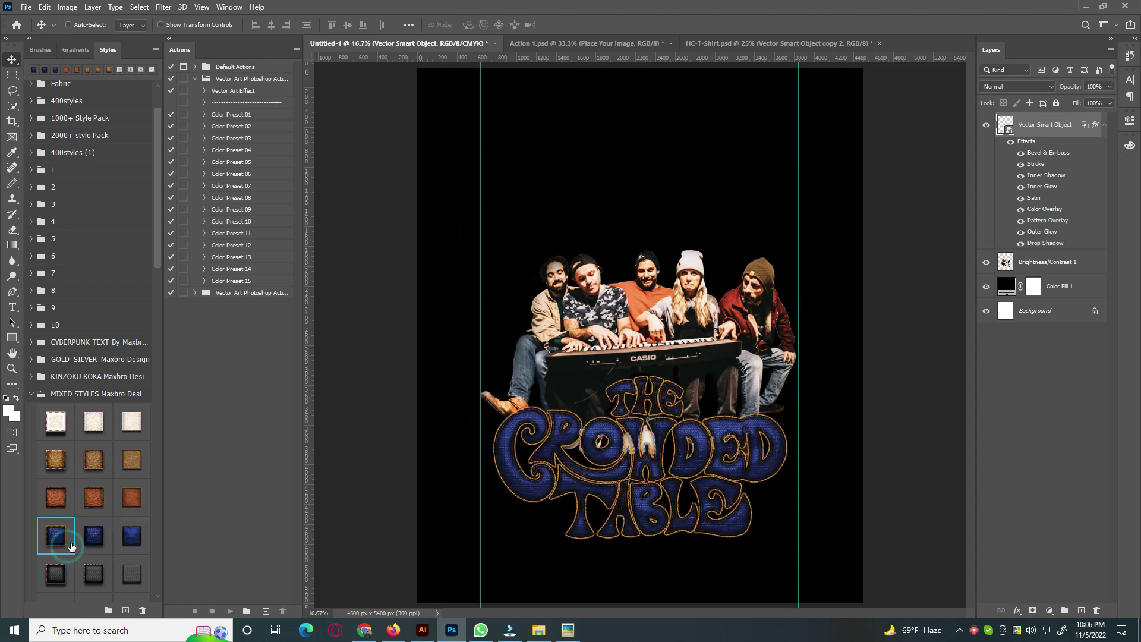
Step: Switch the title through red styles, ending on the red-to-yellow Burn SMALL gradient style
scroll(119, 571, "down", 1)
left_click(131, 579)
scroll(128, 573, "down", 1)
left_click(60, 591)
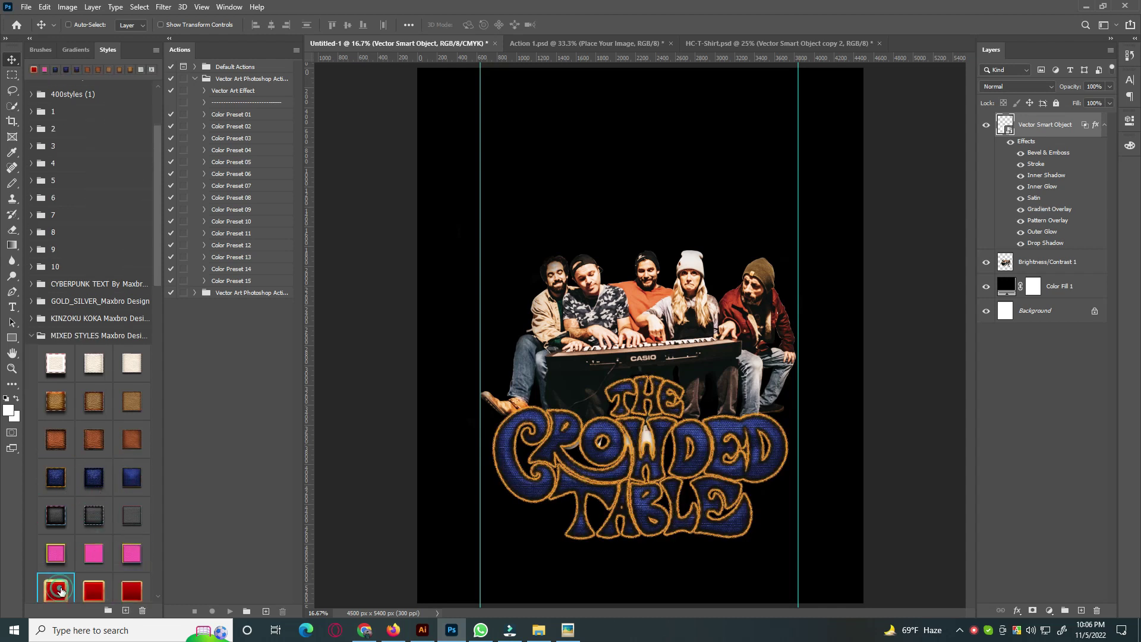
left_click(93, 591)
scroll(128, 583, "down", 1)
left_click(132, 566)
scroll(149, 580, "down", 2)
left_click(134, 556)
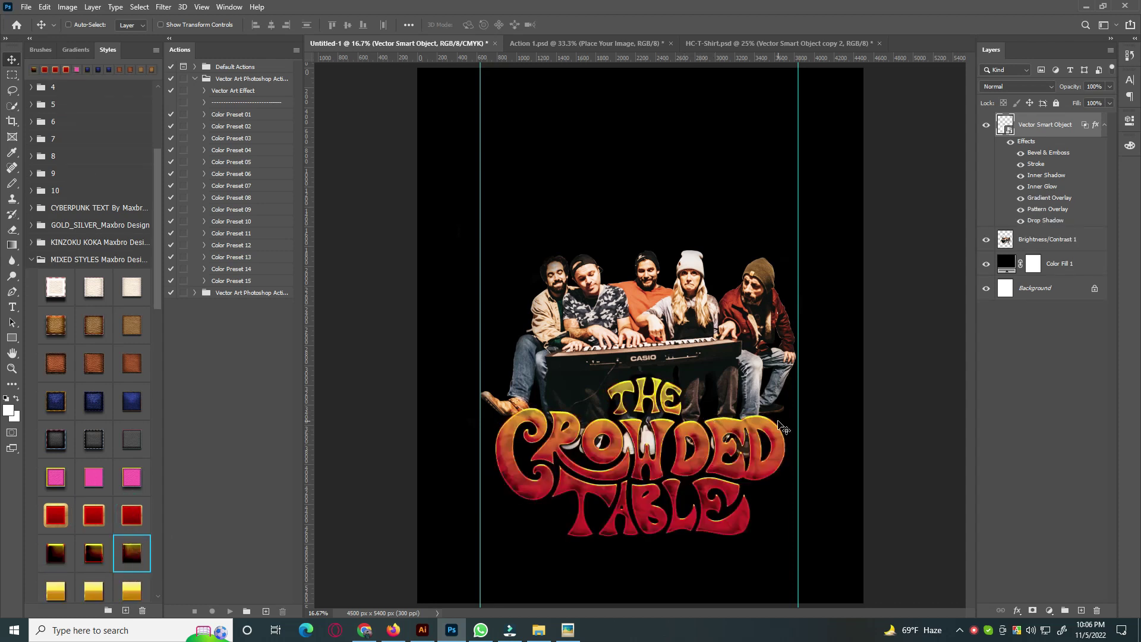
key("ctrl+plus")
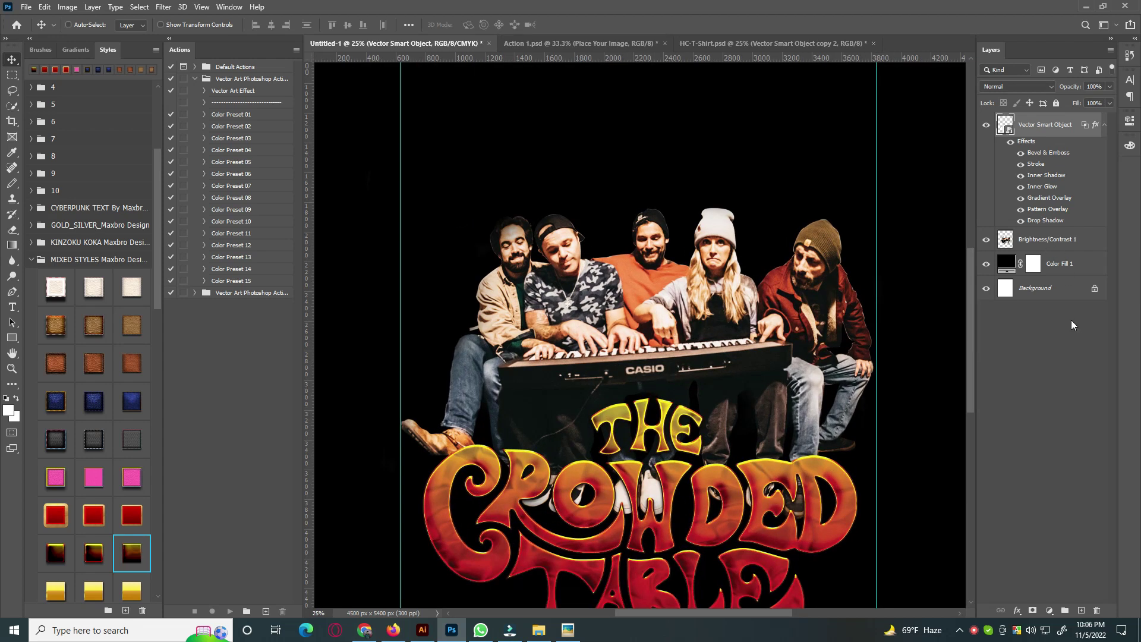
Step: Add an empty layer and merge the styled title smart object into it with Merge Layers
scroll(751, 390, "down", 2)
scroll(751, 389, "up", 2)
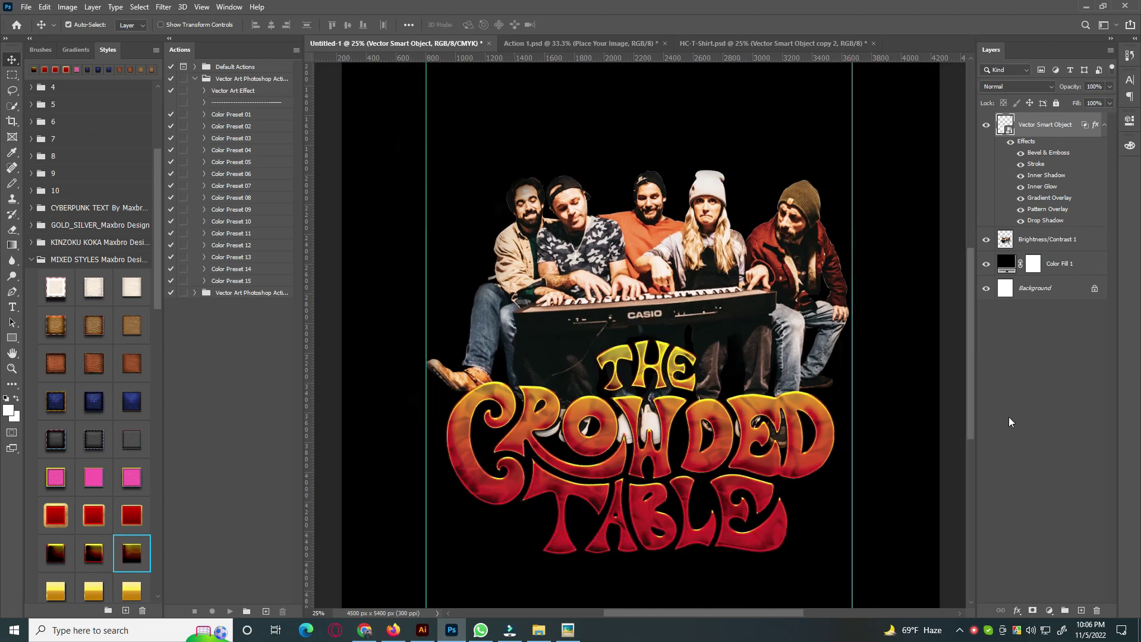
left_click(1081, 610)
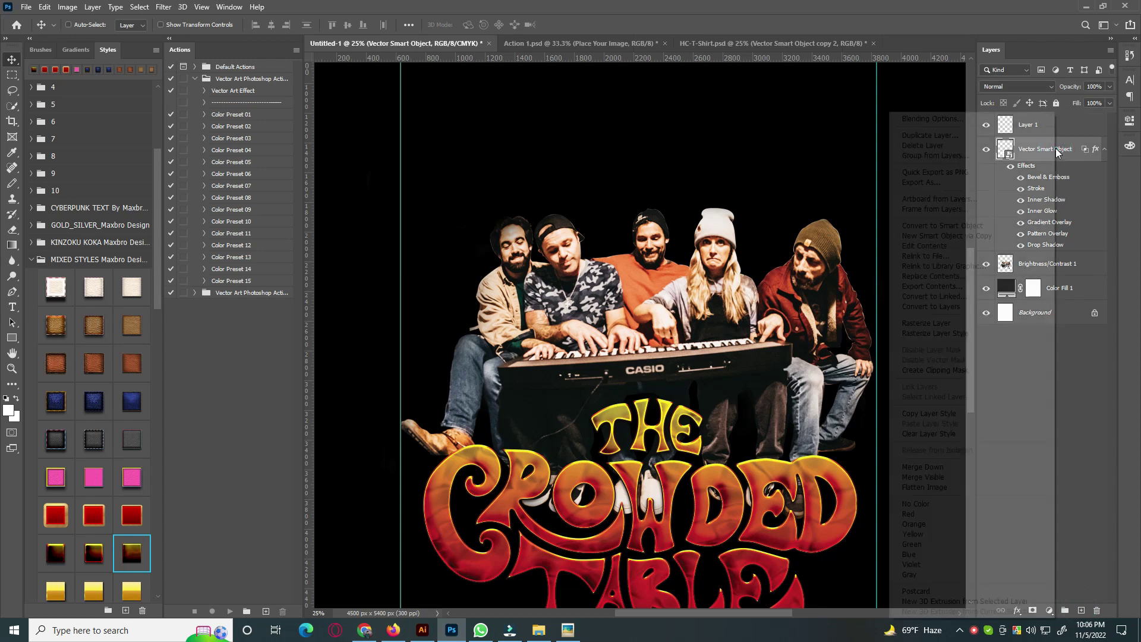
right_click(1055, 149)
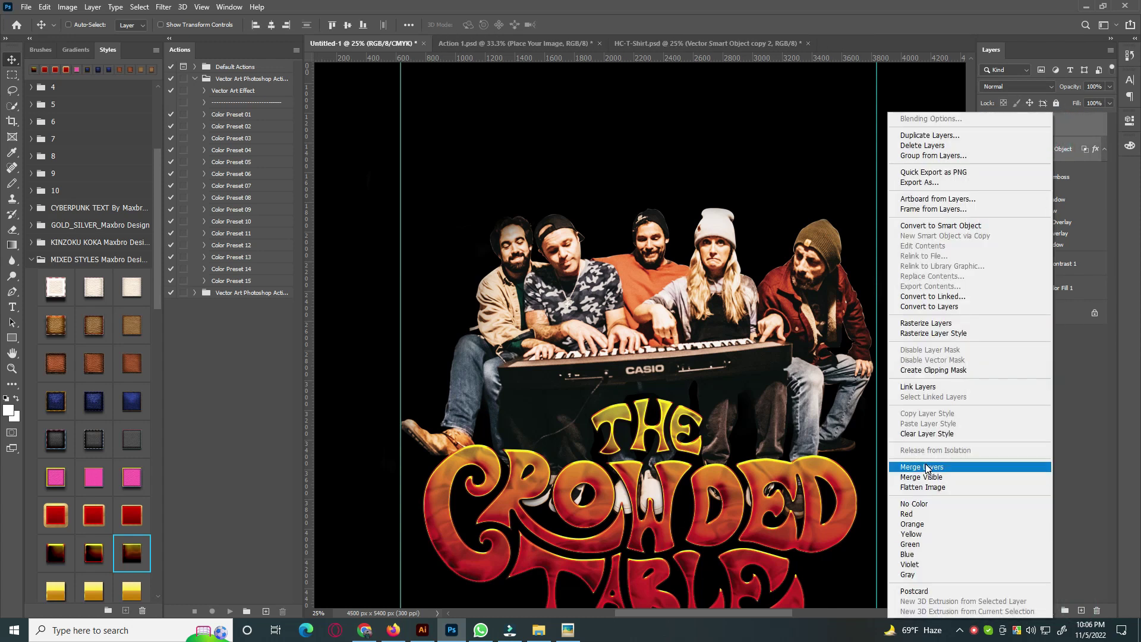
left_click(928, 471)
Step: Add a new empty Layer 2 directly above the Color Fill 1 black fill
left_click(987, 149)
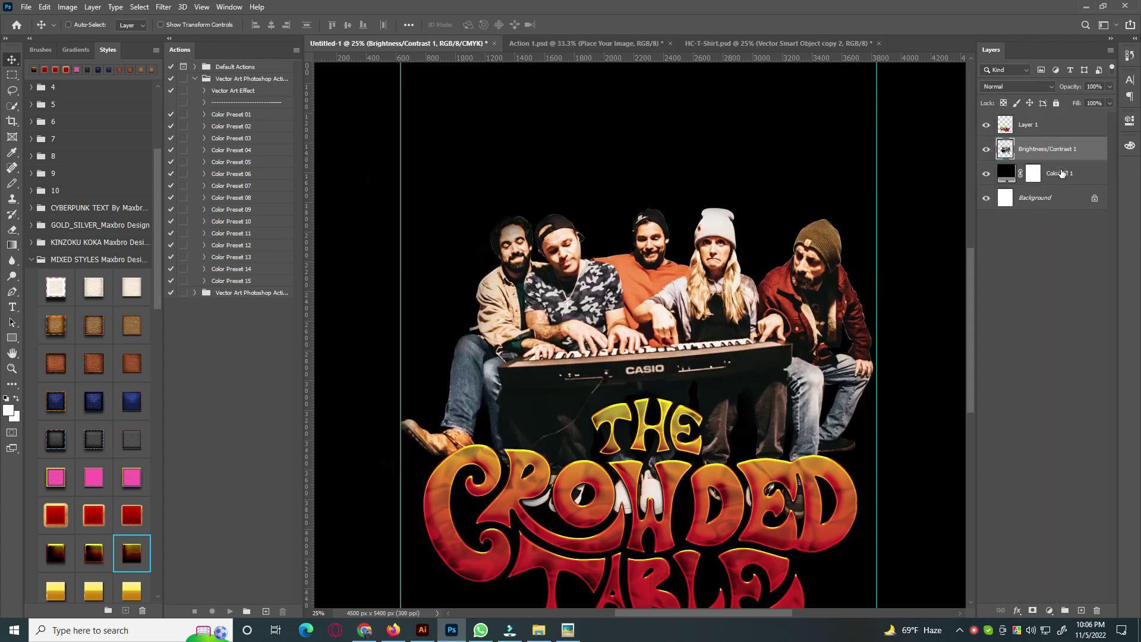
left_click(1061, 173)
left_click(1080, 610)
Step: In the Brushes panel, collapse the lightning and Group 1 folders and open Cloud Brush Maxbro Designs
left_click(41, 50)
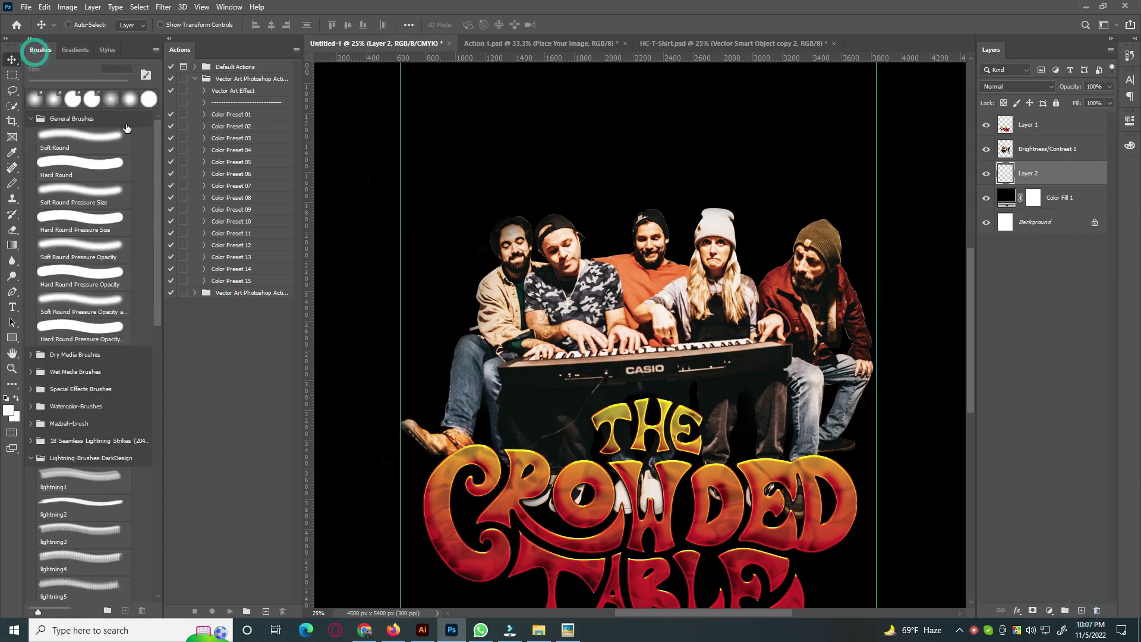
scroll(47, 473, "down", 1)
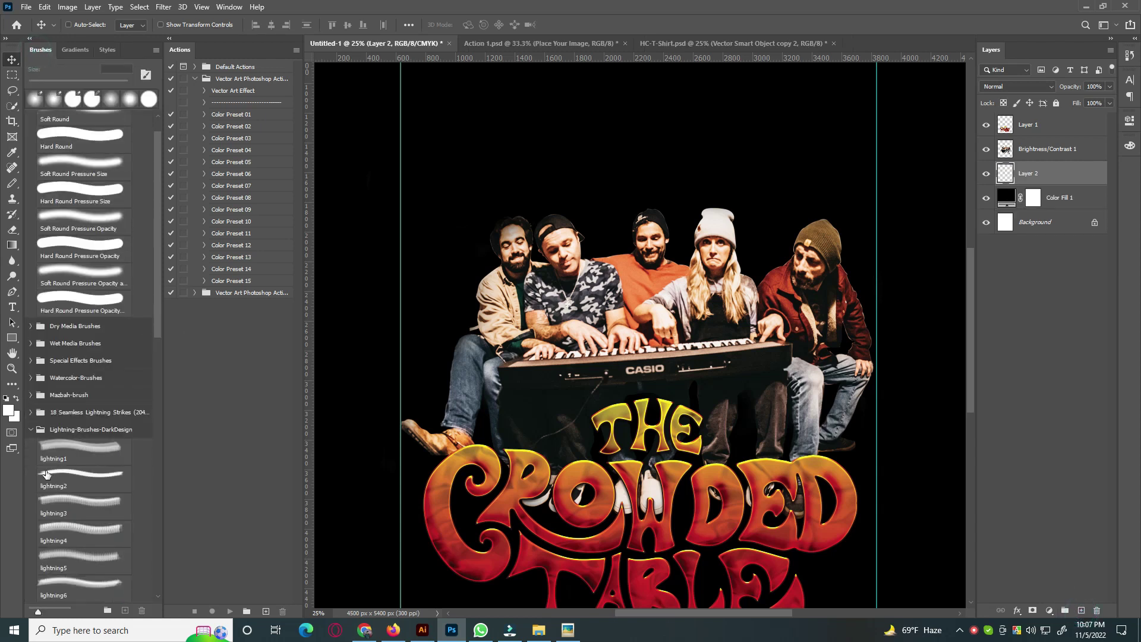
left_click(32, 430)
scroll(32, 440, "down", 1)
scroll(32, 475, "down", 1)
scroll(30, 511, "down", 1)
scroll(70, 583, "down", 1)
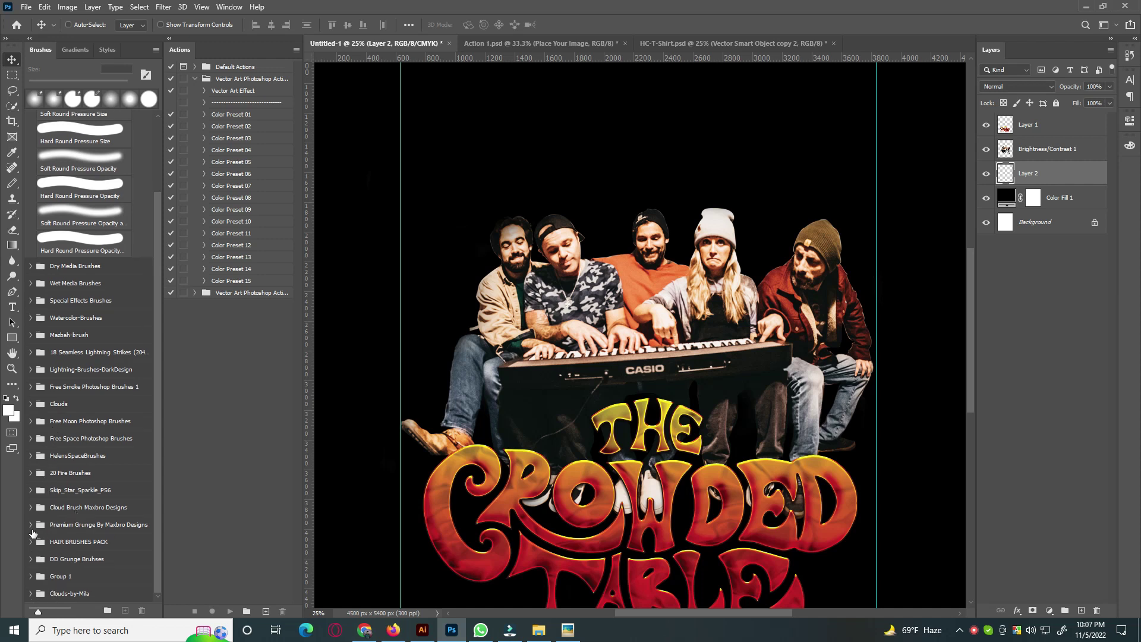
left_click(31, 576)
left_click(75, 508)
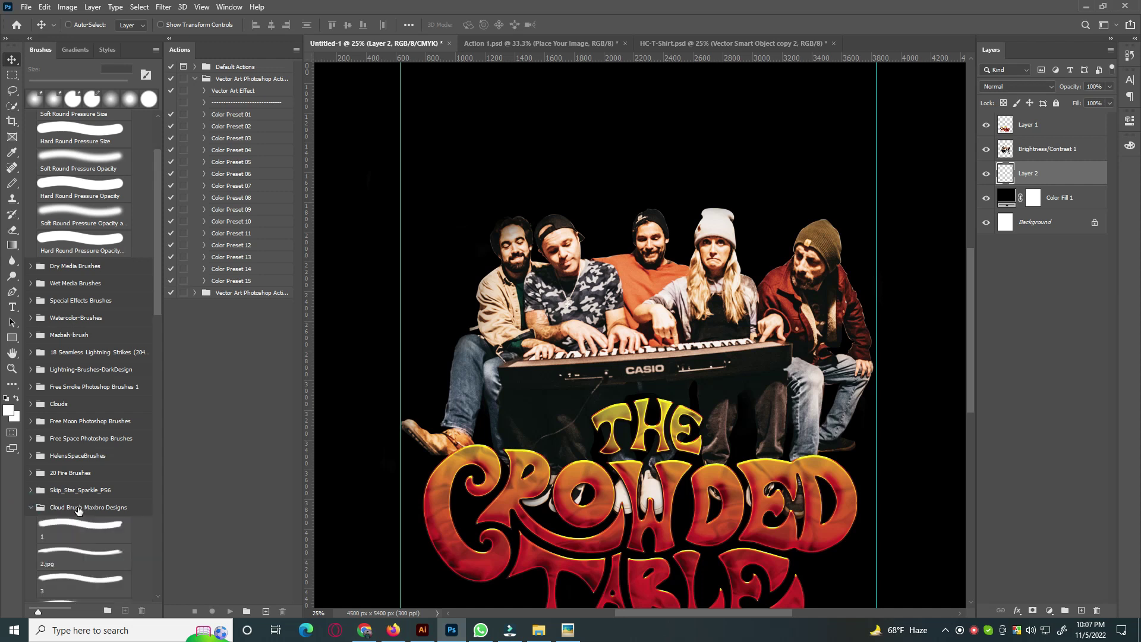
scroll(77, 416, "down", 1)
scroll(77, 416, "down", 2)
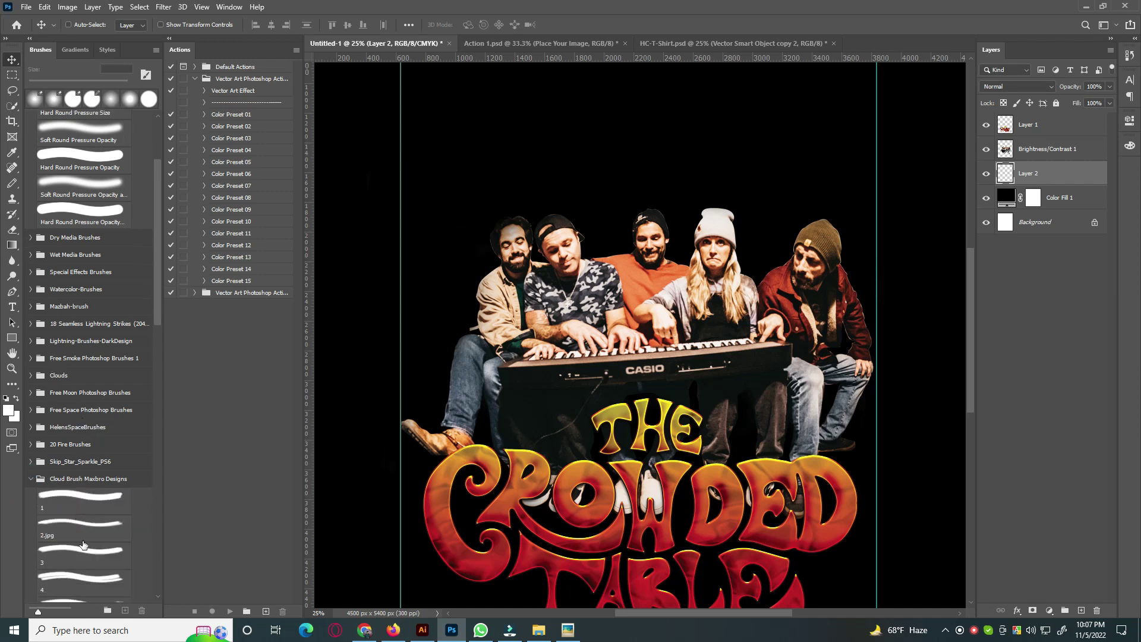
scroll(78, 416, "down", 1)
Step: Stamp white clouds behind the band with cloud brush preset 5 shrunk to 2700 px
left_click(83, 587)
key("b")
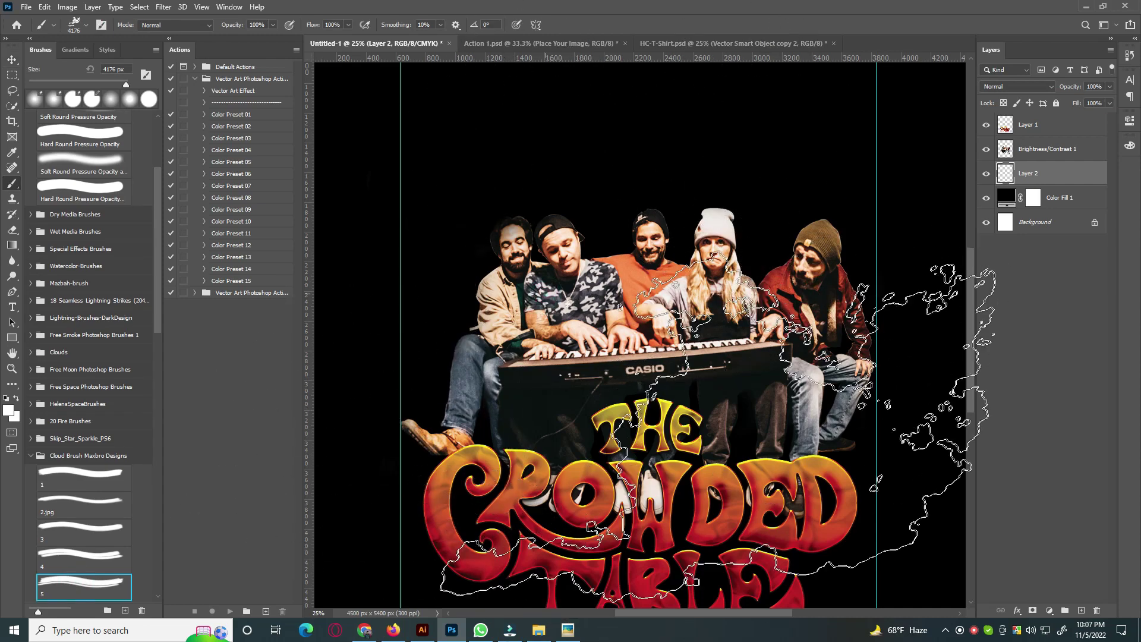
left_click(594, 327)
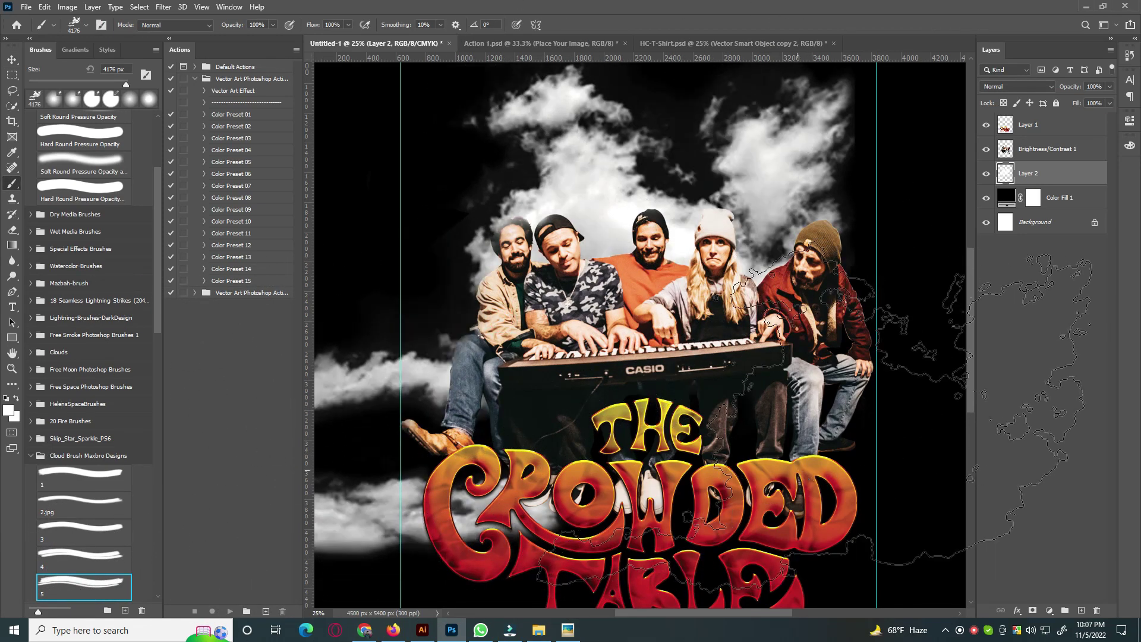
key("ctrl+z")
key("bracketleft")
key("bracketleft")
key("bracketleft")
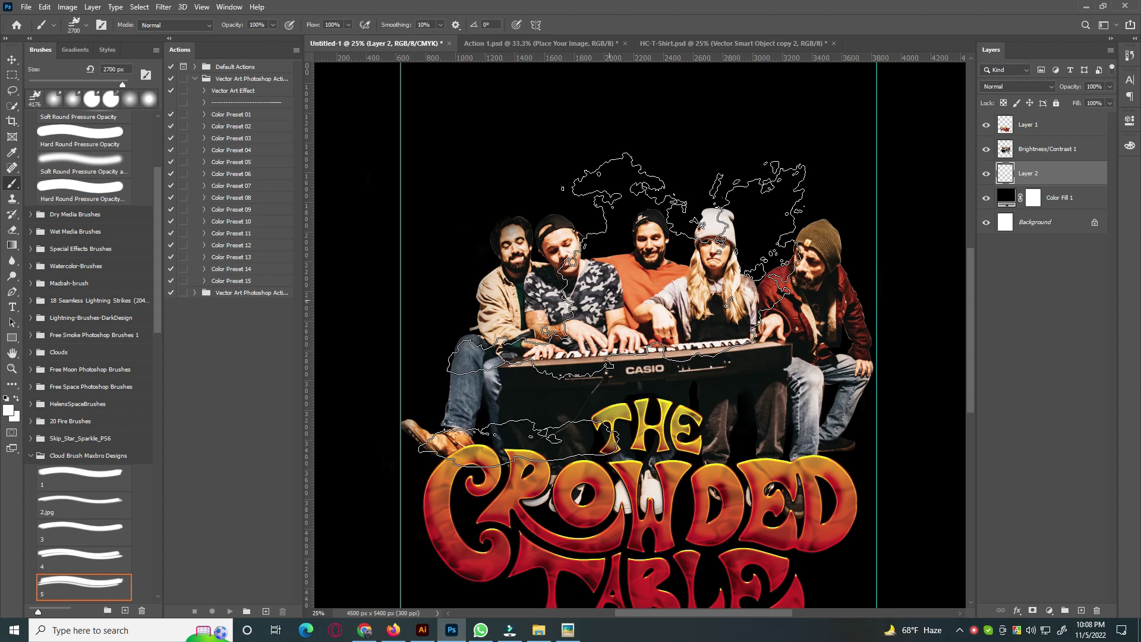
left_click(620, 304)
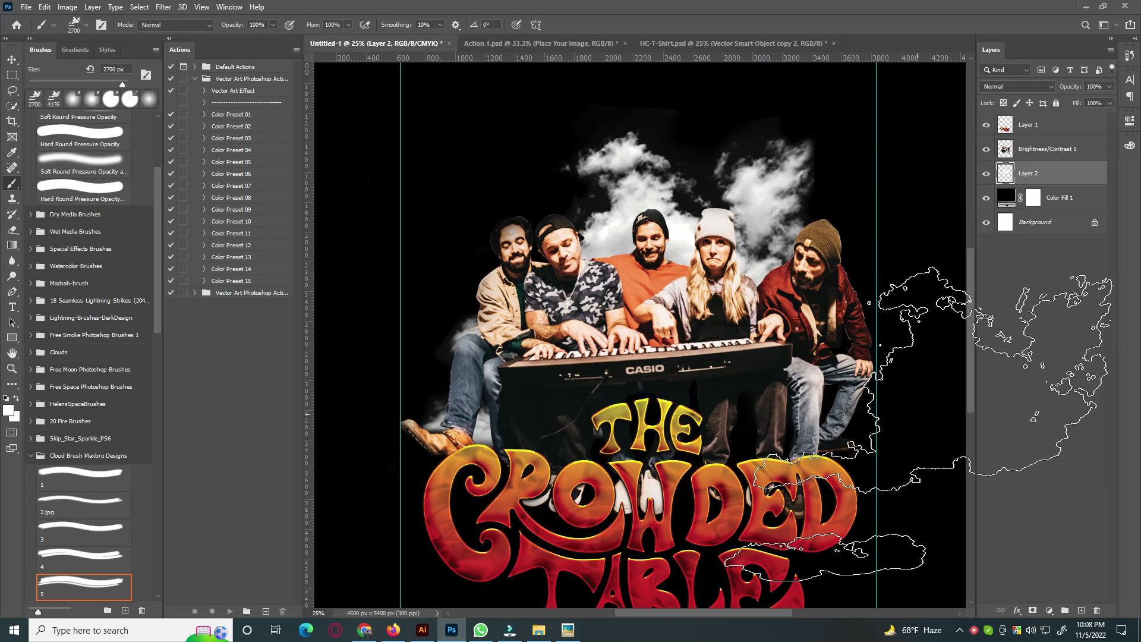
Step: Try a smoke stamp with the Fire 2 brush at upper left, then undo the stamps
scroll(46, 329, "up", 1)
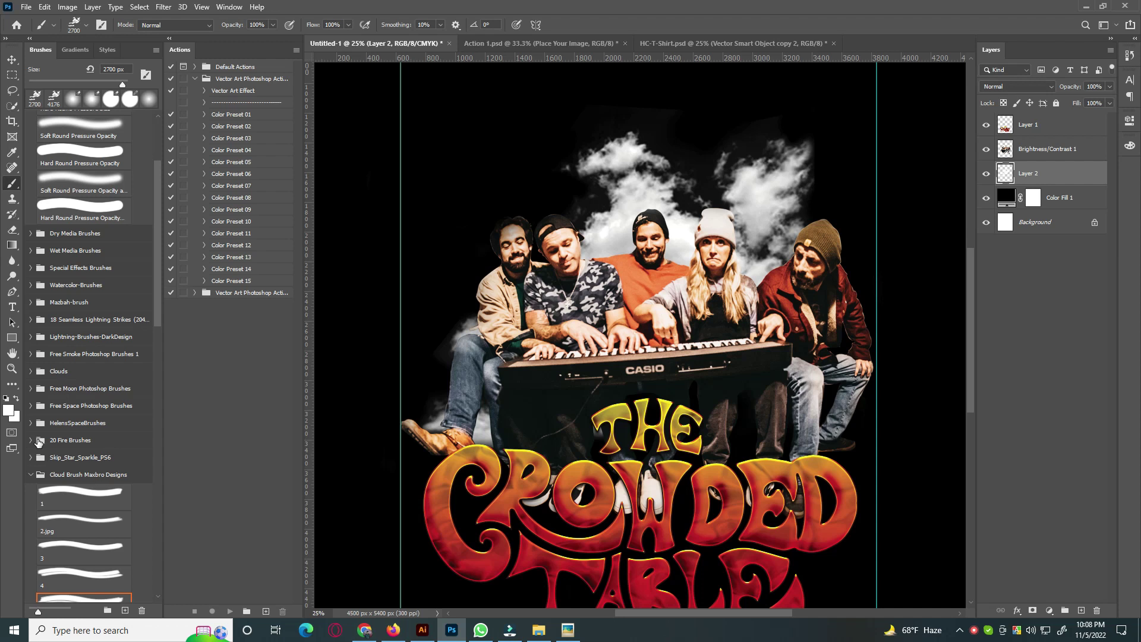
scroll(40, 409, "down", 1)
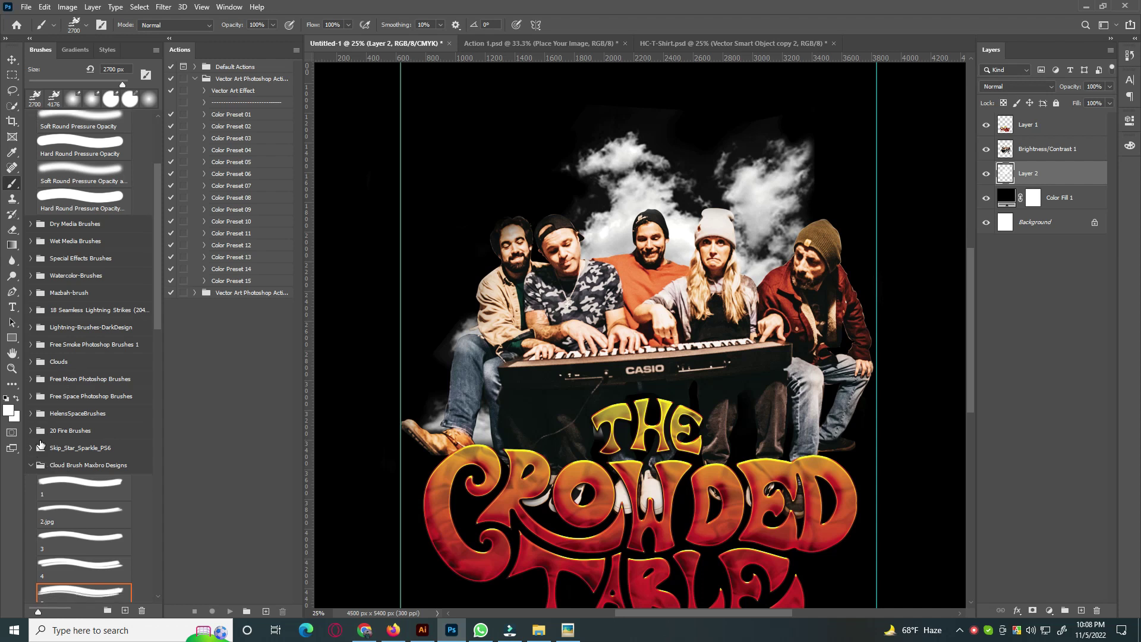
left_click(31, 431)
scroll(59, 440, "down", 2)
left_click(84, 461)
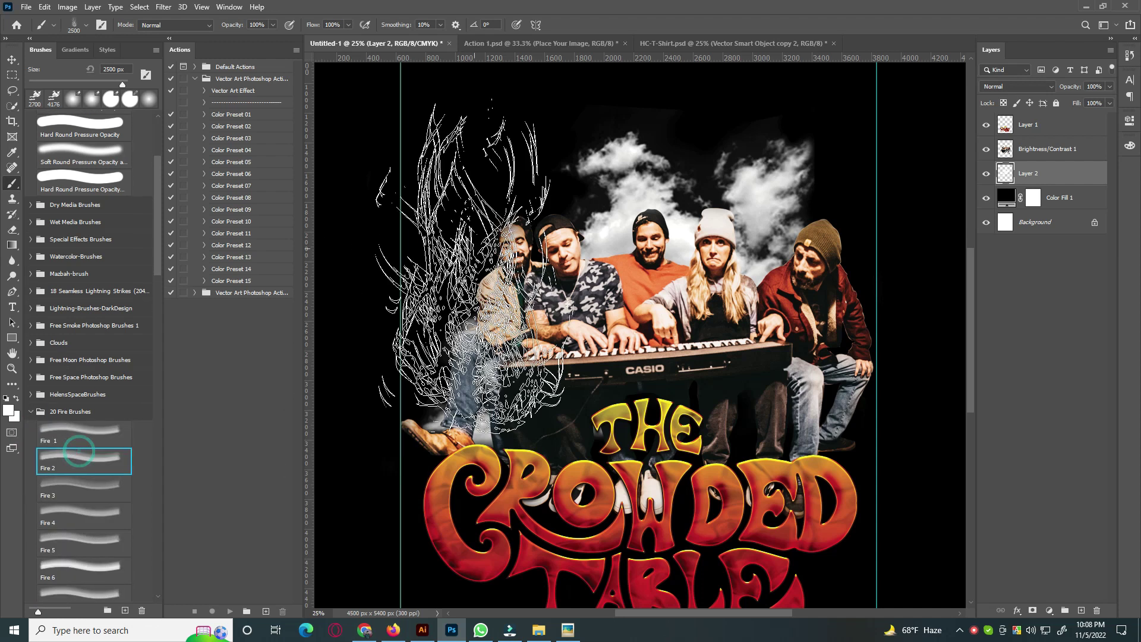
left_click(478, 238)
key("ctrl+z")
key("ctrl+z")
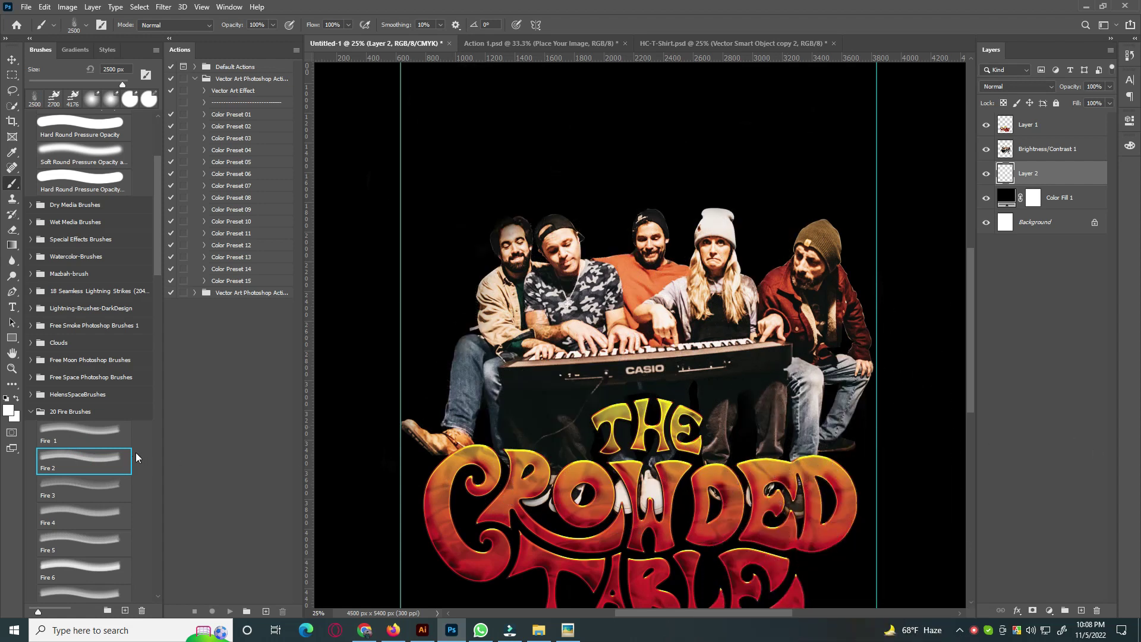
Step: Select the first brush from the Clouds presets and browse further down the brush list
left_click(31, 343)
left_click(84, 363)
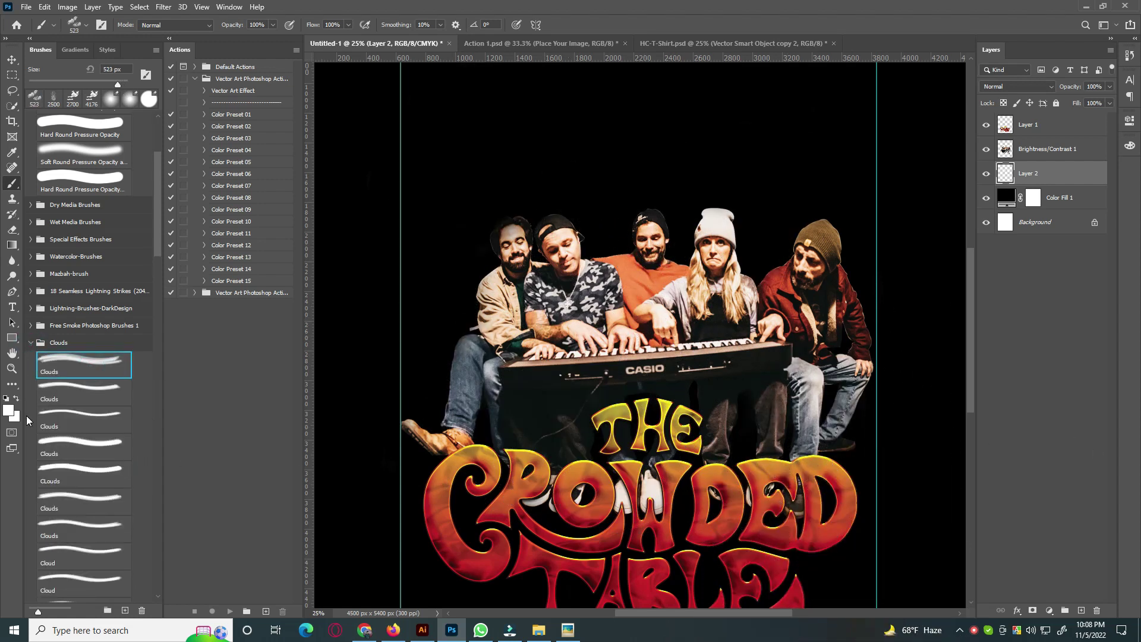
left_click(32, 343)
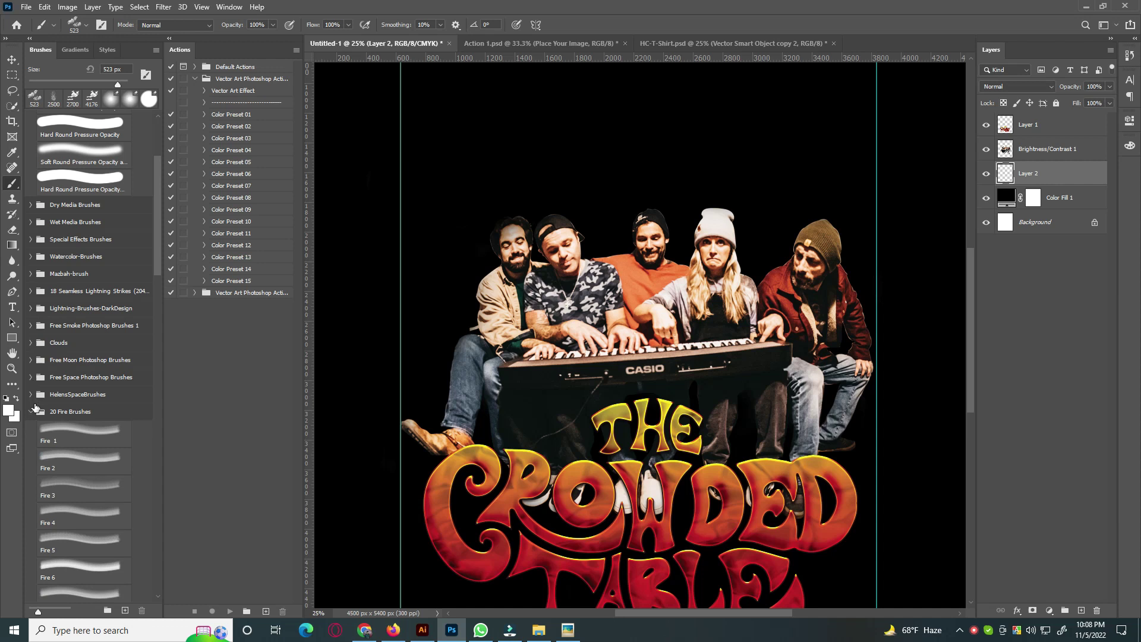
left_click(38, 259)
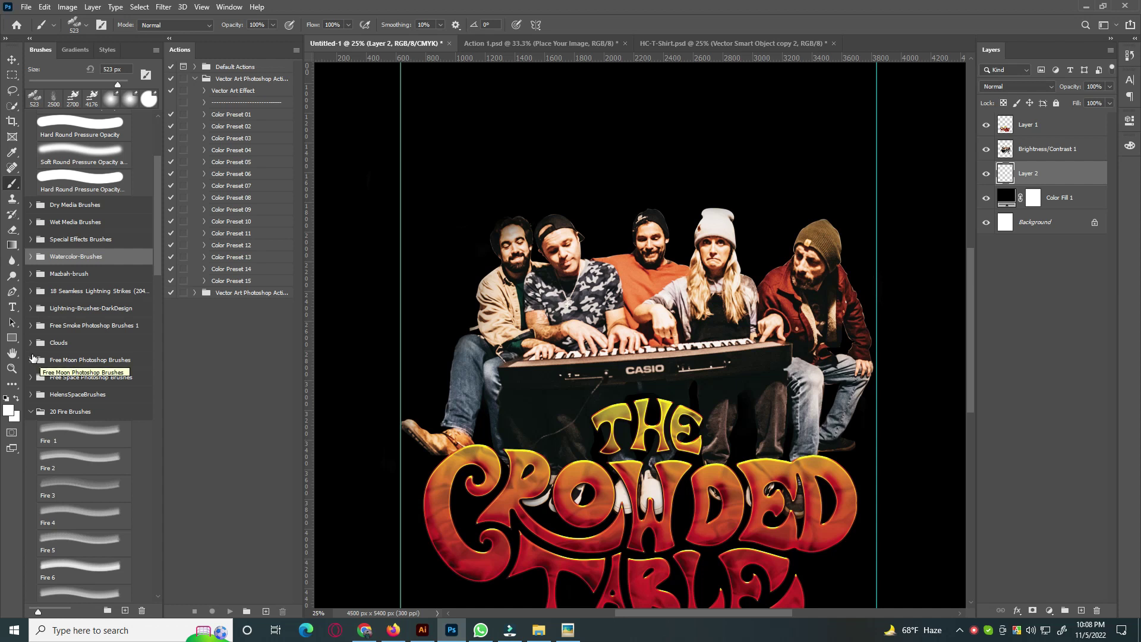
scroll(59, 352, "down", 1)
scroll(90, 416, "down", 2)
scroll(91, 407, "down", 1)
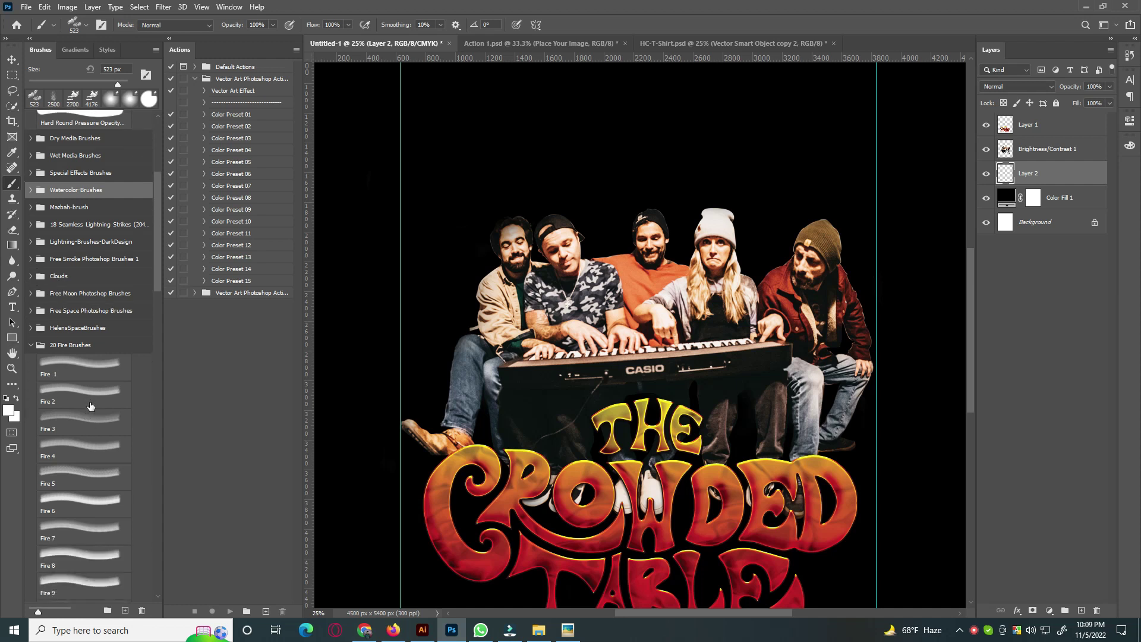
Step: Compare the Fire 4 brush and cloud presets 3 and 4, settling on cloud preset 4
left_click(84, 446)
scroll(69, 437, "down", 2)
scroll(65, 431, "down", 2)
scroll(65, 432, "down", 4)
scroll(66, 439, "down", 4)
scroll(67, 445, "down", 4)
scroll(68, 451, "down", 4)
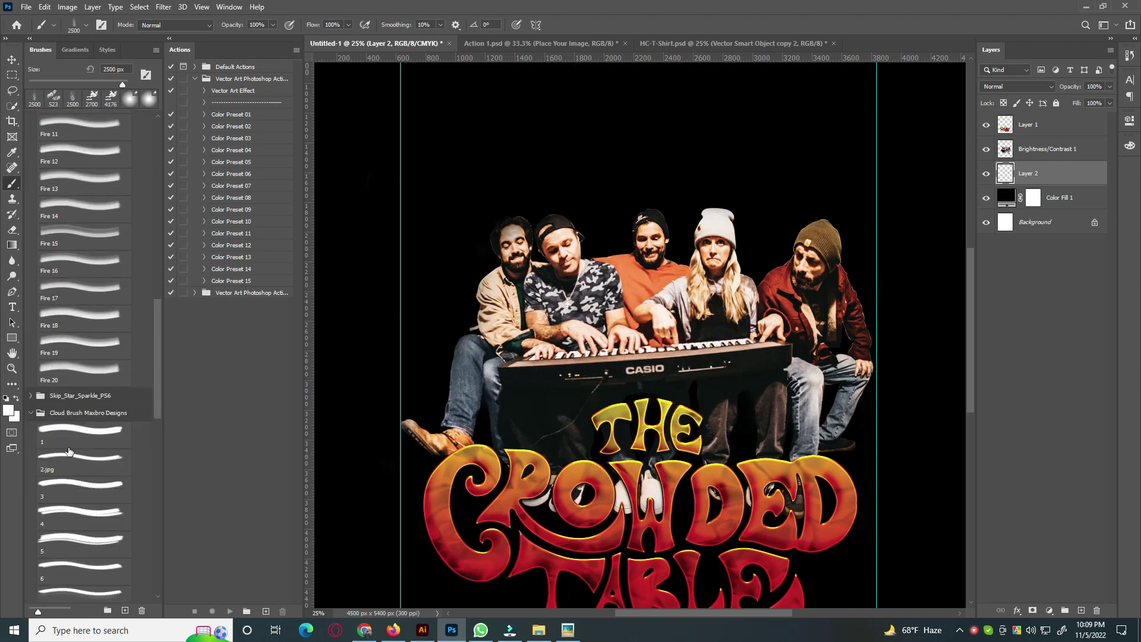
scroll(69, 452, "down", 1)
left_click(76, 474)
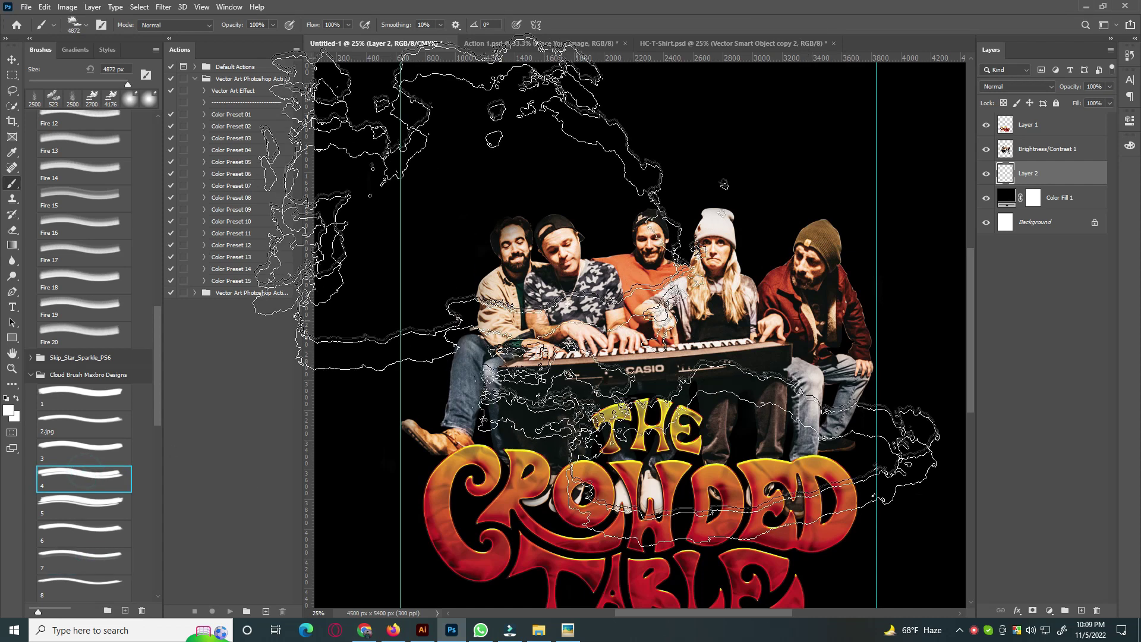
left_click(84, 449)
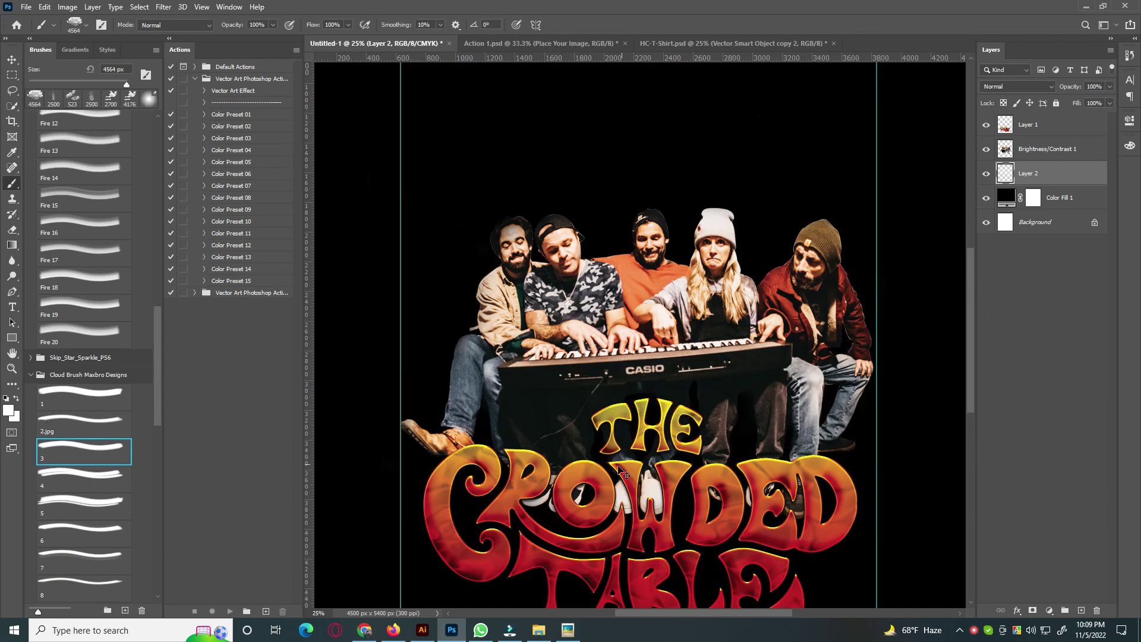
left_click(79, 473)
Step: Stamp a 2000 px white cloud behind the band's heads, then set the brush to 2500 px
left_click(663, 286)
key("ctrl+z")
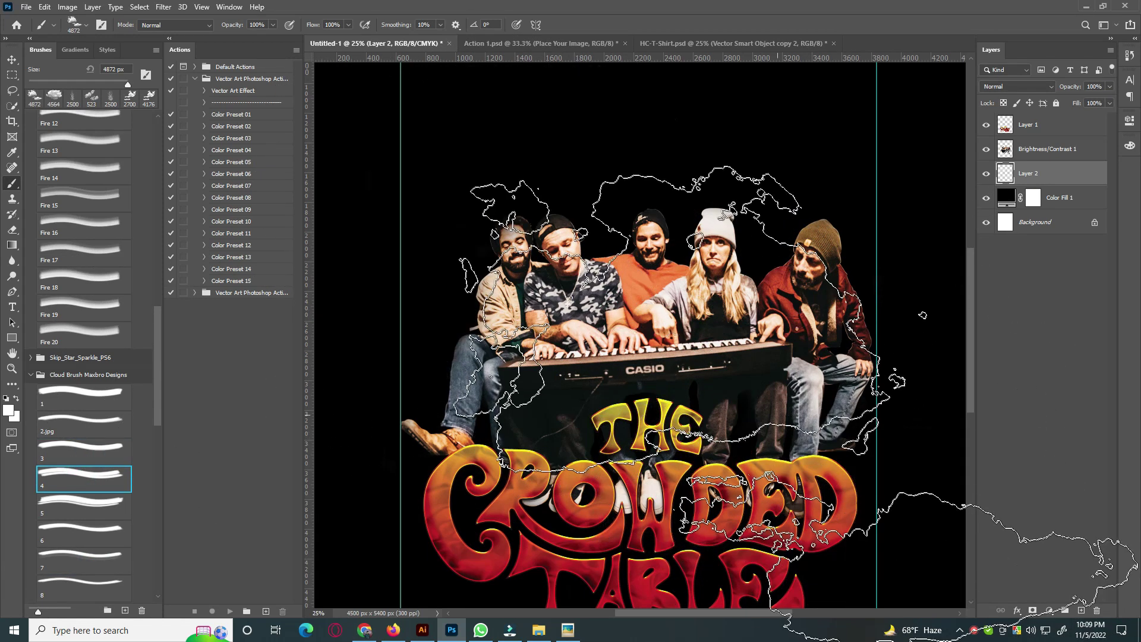
key("bracketleft")
key("bracketleft")
key("bracketleft")
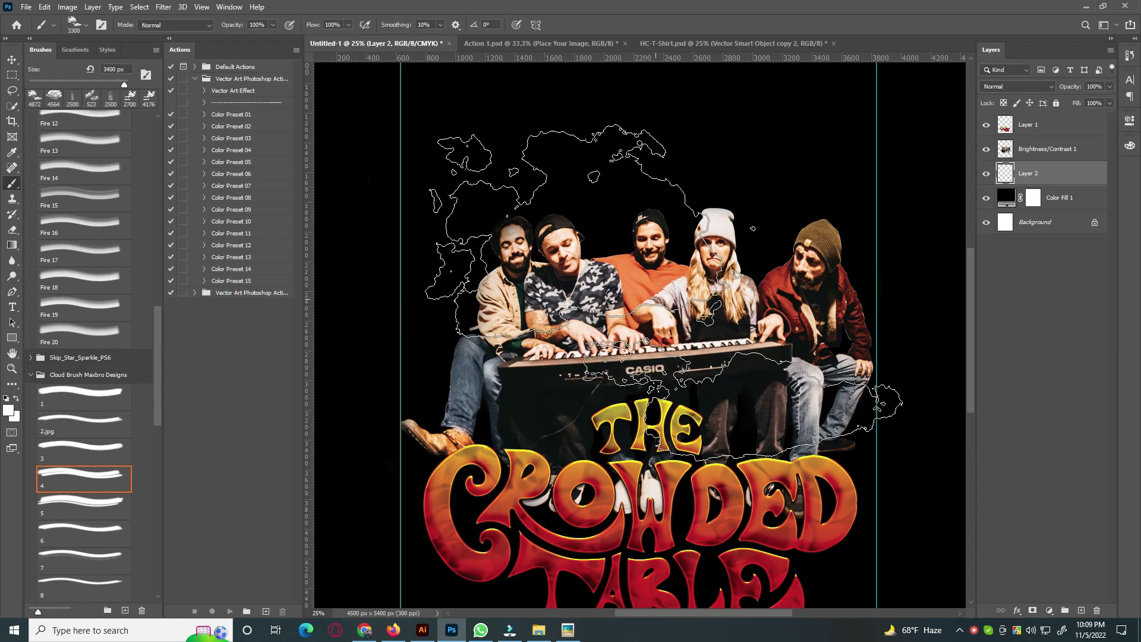
key("bracketleft")
key("bracketleft")
key("bracketleft")
left_click(571, 271)
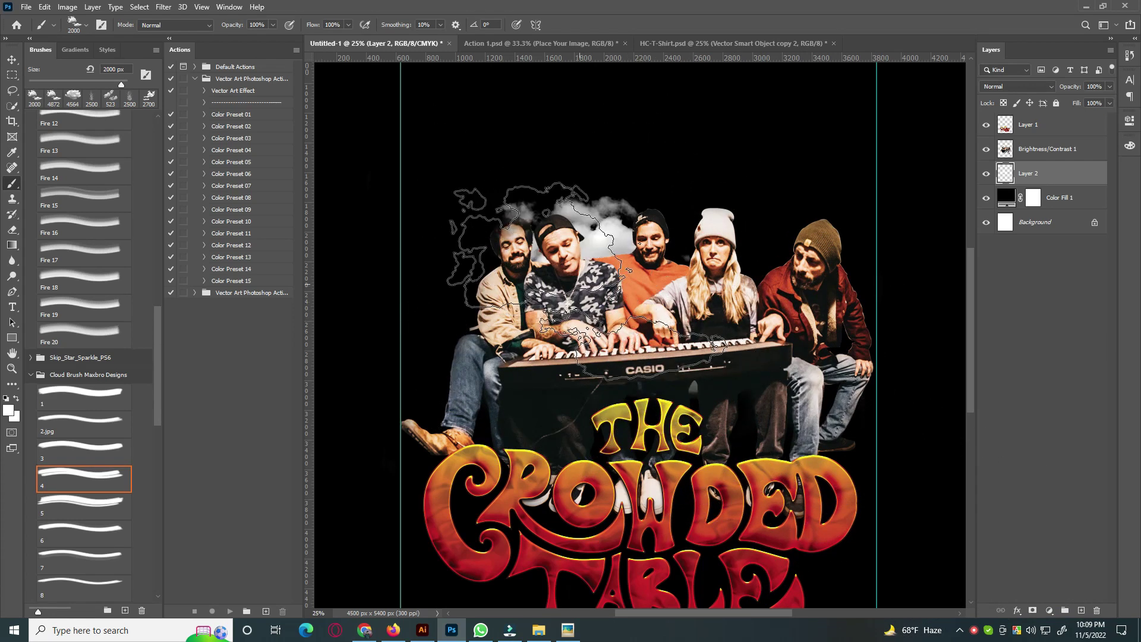
key("bracketright")
key("bracketright")
key("bracketright")
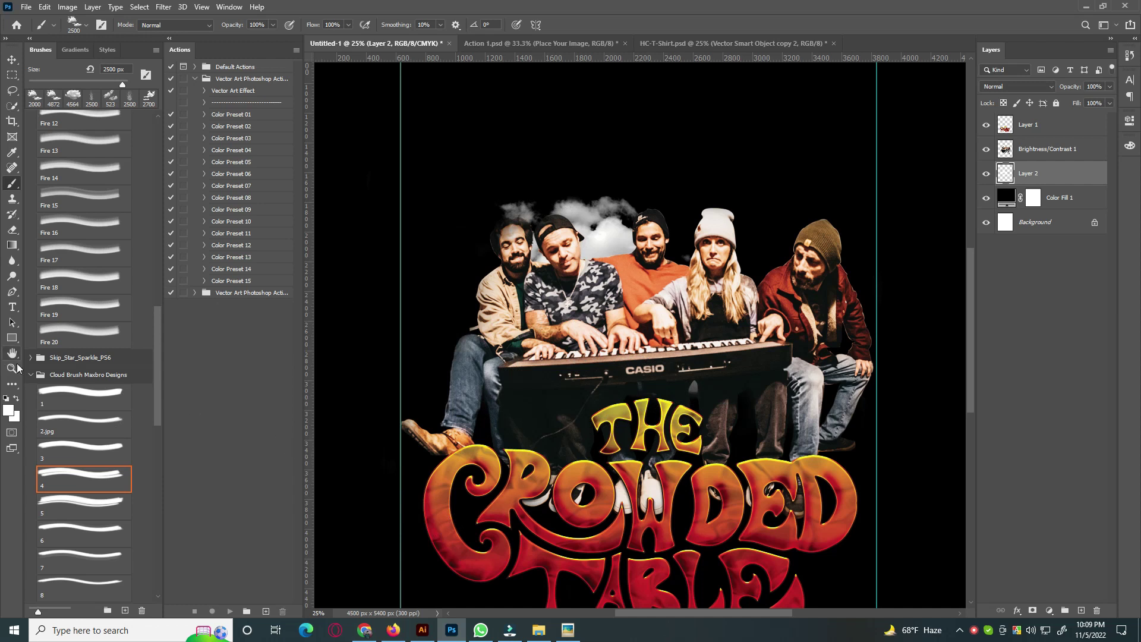
Step: Collapse the Cloud Brush Maxbro Designs and 20 Fire Brushes folders
left_click(32, 375)
scroll(31, 238, "up", 5)
scroll(31, 202, "up", 5)
left_click(31, 183)
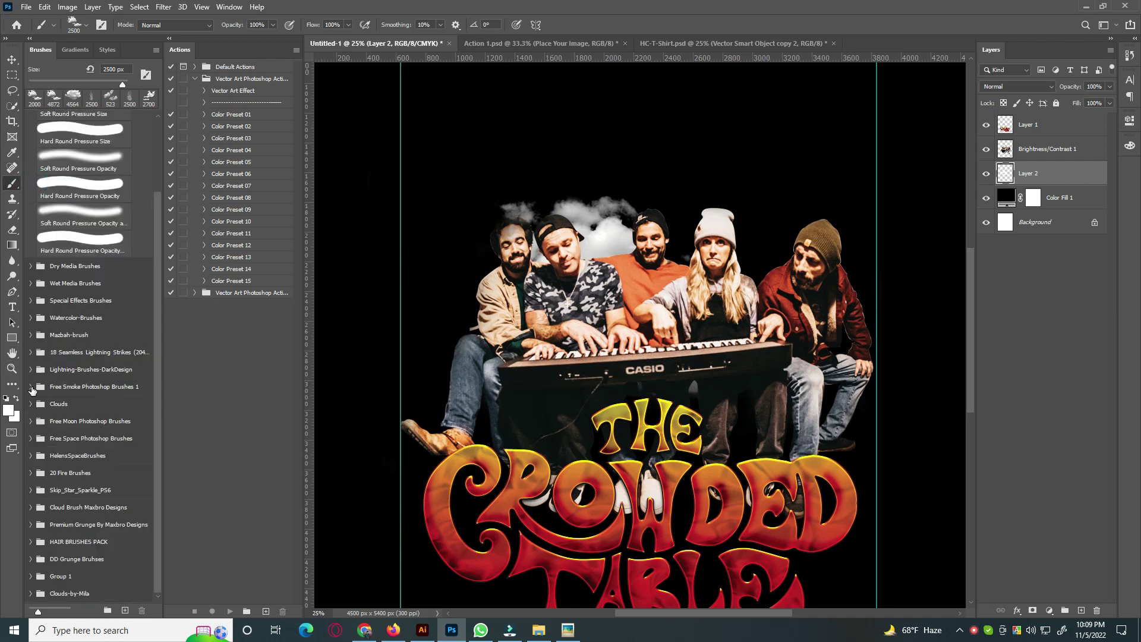
Step: Load the Free Smoke brush presets and test-stamp smoke brush 33 behind the band, undoing it
left_click(31, 387)
scroll(89, 417, "down", 1)
left_click(83, 443)
left_click(546, 339)
key("ctrl+z")
left_click(546, 339)
key("ctrl+z")
Step: Test smoke brushes 34 and 36 across the poster, undoing each trial stamp
left_click(83, 469)
left_click(708, 339)
key("ctrl+z")
left_click(95, 509)
left_click(589, 309)
key("ctrl+z")
left_click(83, 523)
left_click(713, 345)
key("ctrl+z")
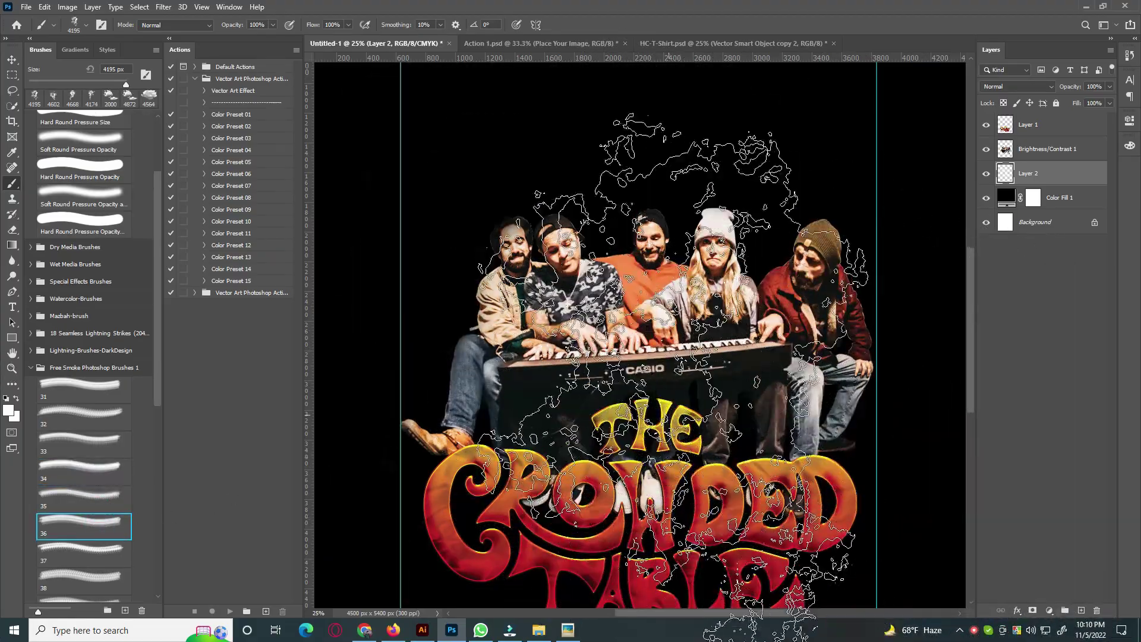
Step: Stamp white smoke clouds behind the band, on the right, lower left and across the top
left_click(618, 321)
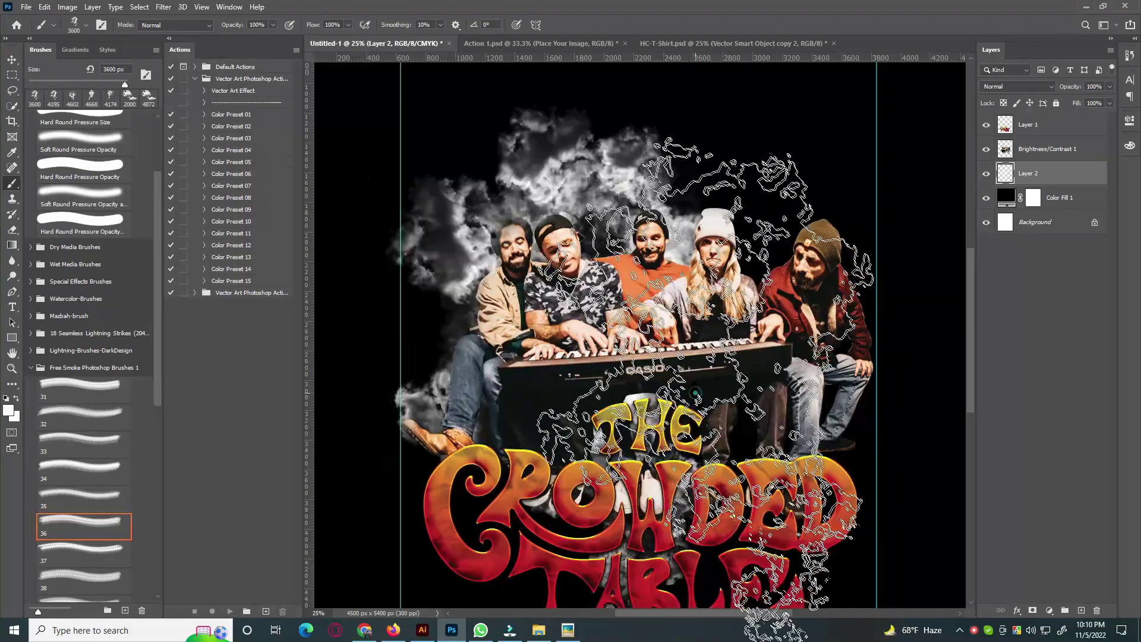
left_click(783, 410)
left_click(523, 452)
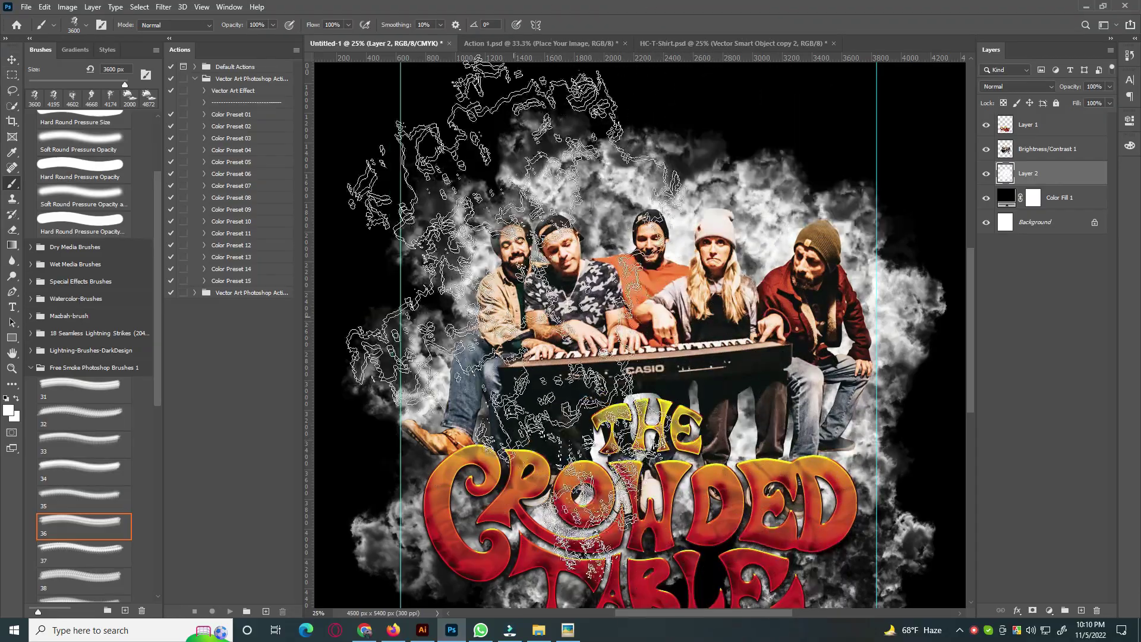
left_click(498, 355)
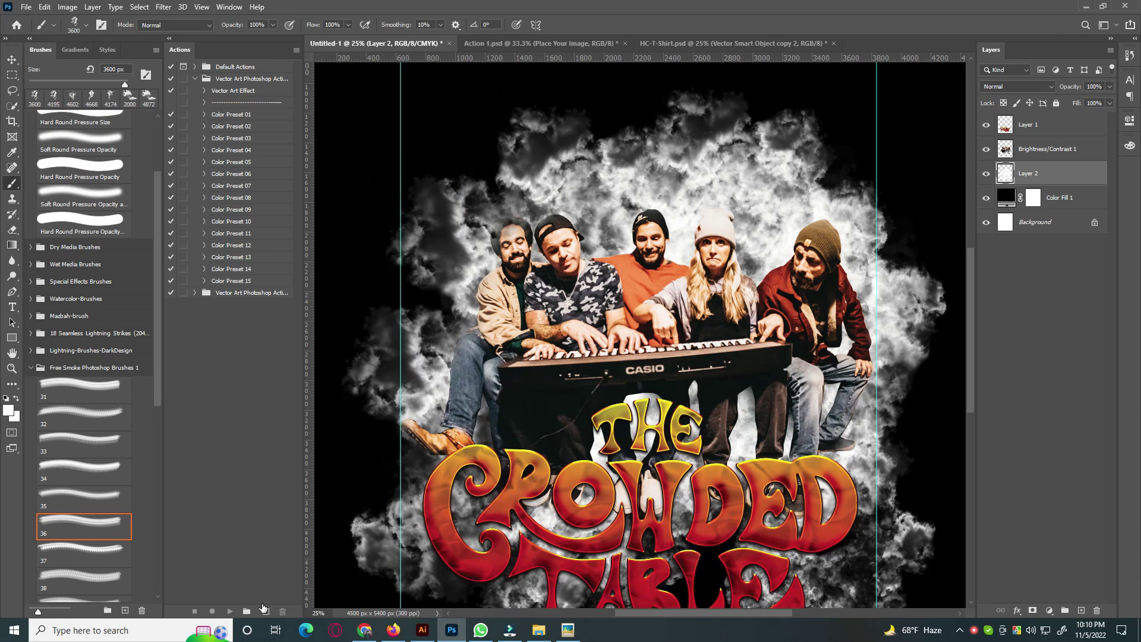
key("ctrl+minus")
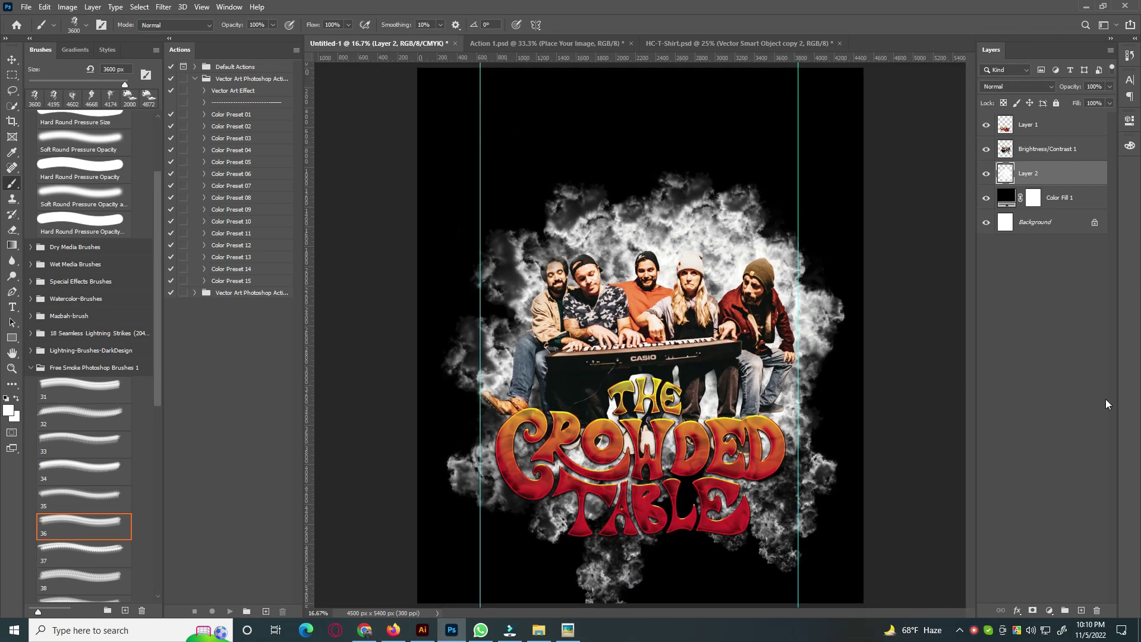
Step: With a smaller Soft Round brush, paint out the smoke along the poster's bottom and lower left
scroll(116, 254, "up", 1)
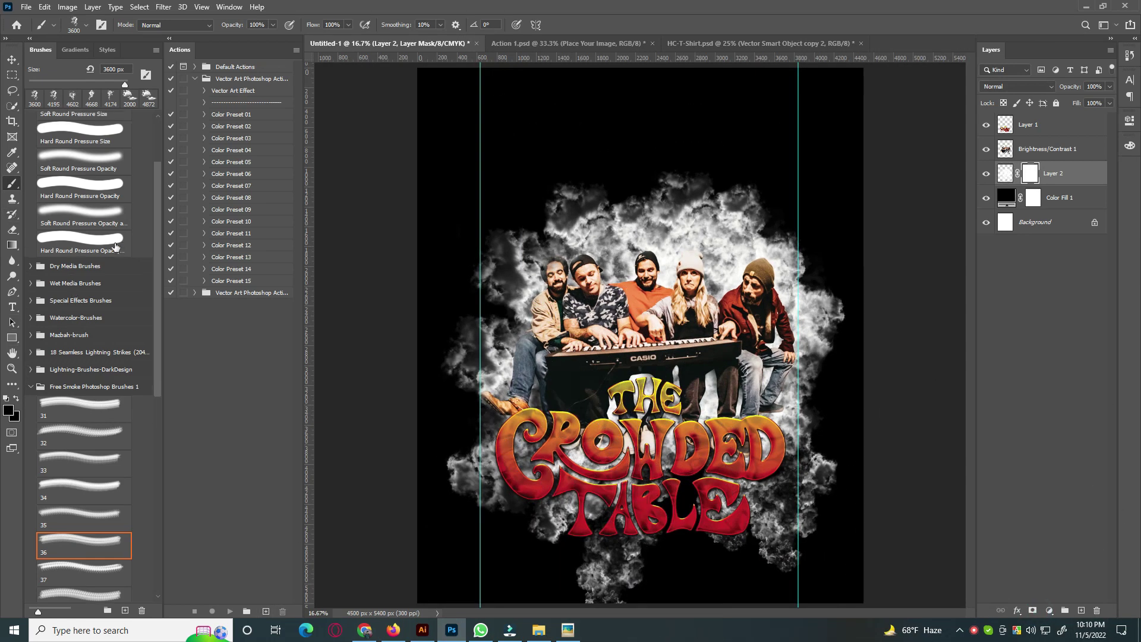
scroll(116, 254, "up", 3)
left_click(80, 138)
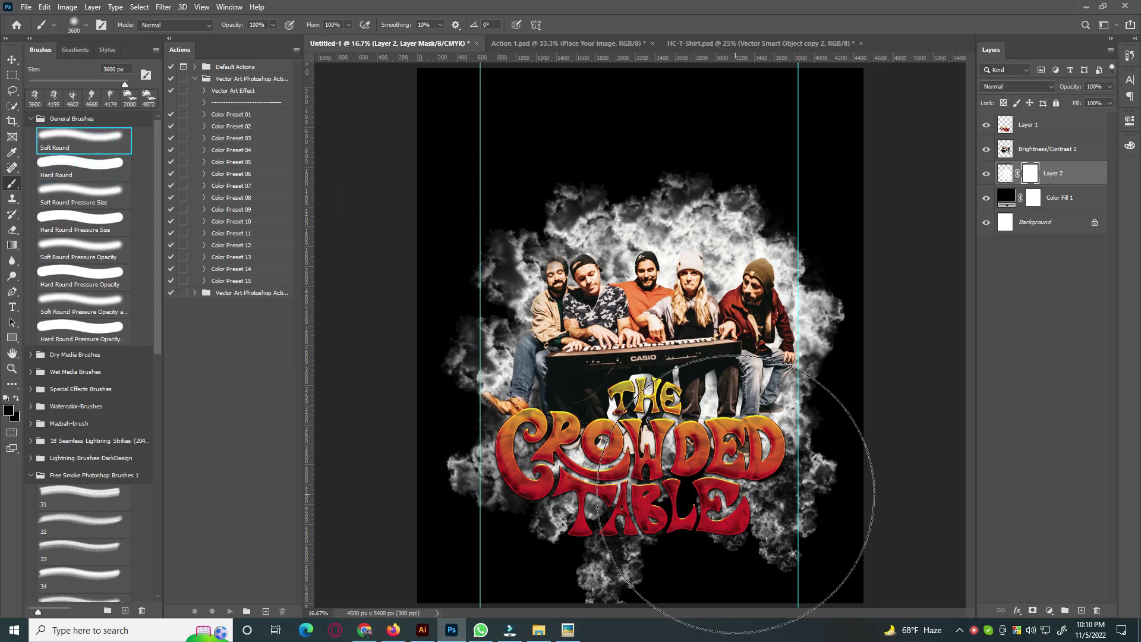
key("bracketleft")
key("bracketleft")
key("bracketleft")
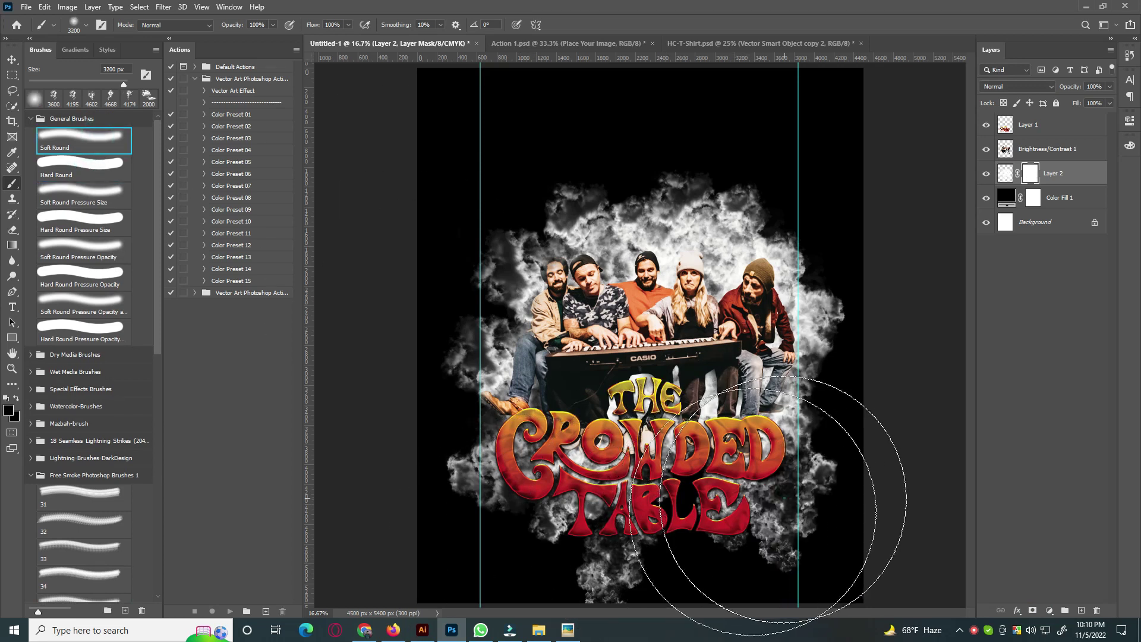
left_click_drag(764, 559, 524, 522)
left_click_drag(408, 522, 441, 548)
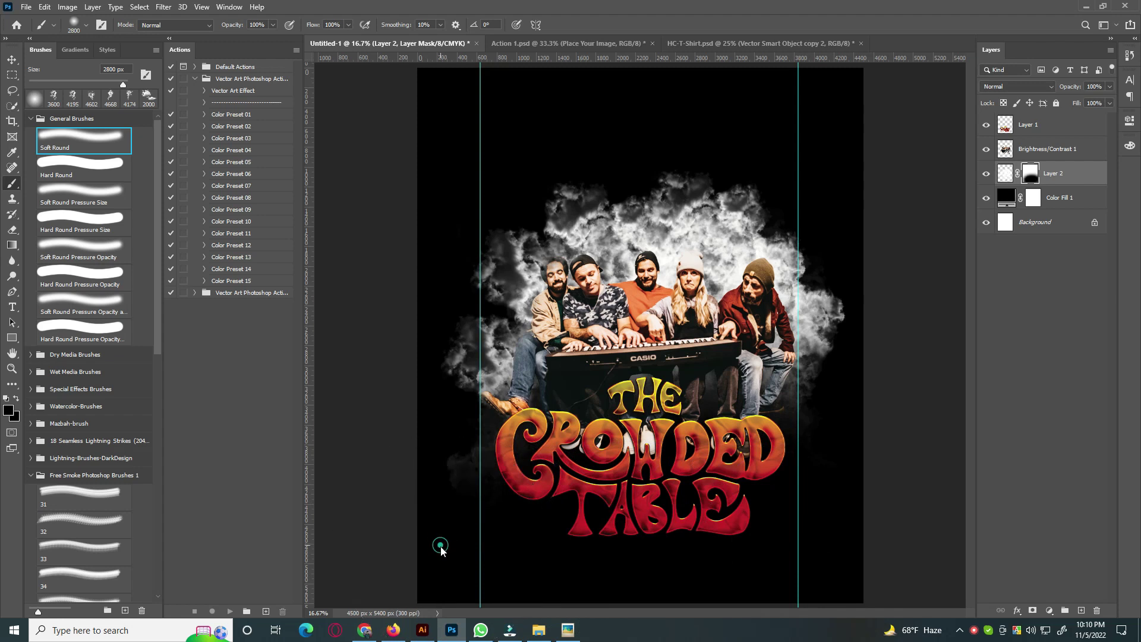
key("ctrl+plus")
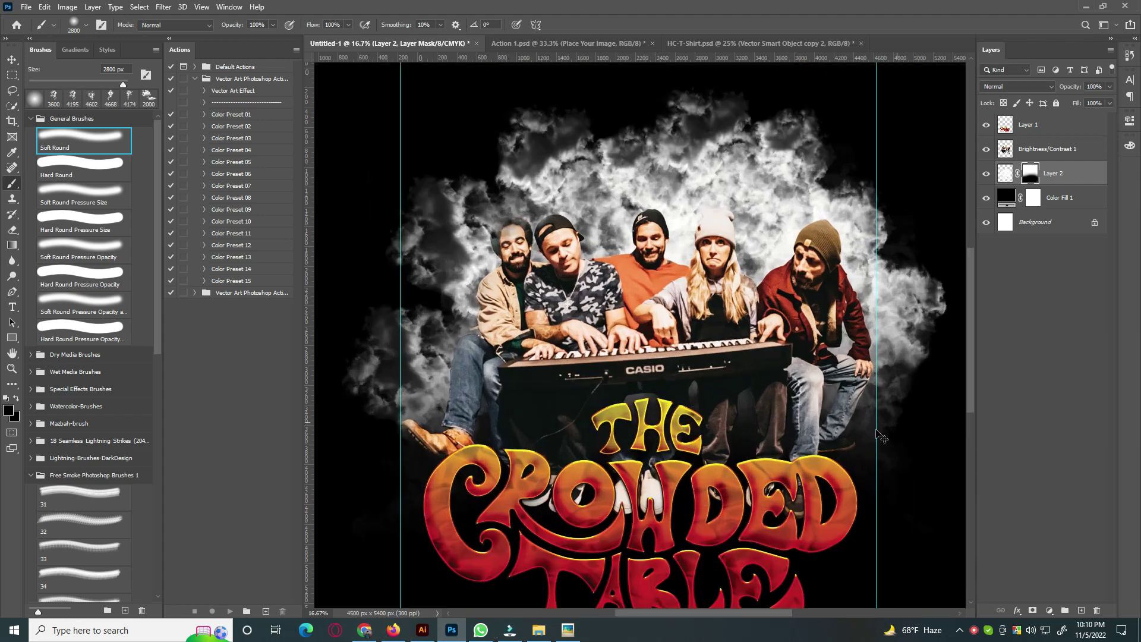
left_click_drag(637, 528, 622, 459)
Step: With a further reduced brush, hide the smoke left of the guide and fade the cloud's top edge
key("bracketleft")
key("bracketleft")
key("bracketleft")
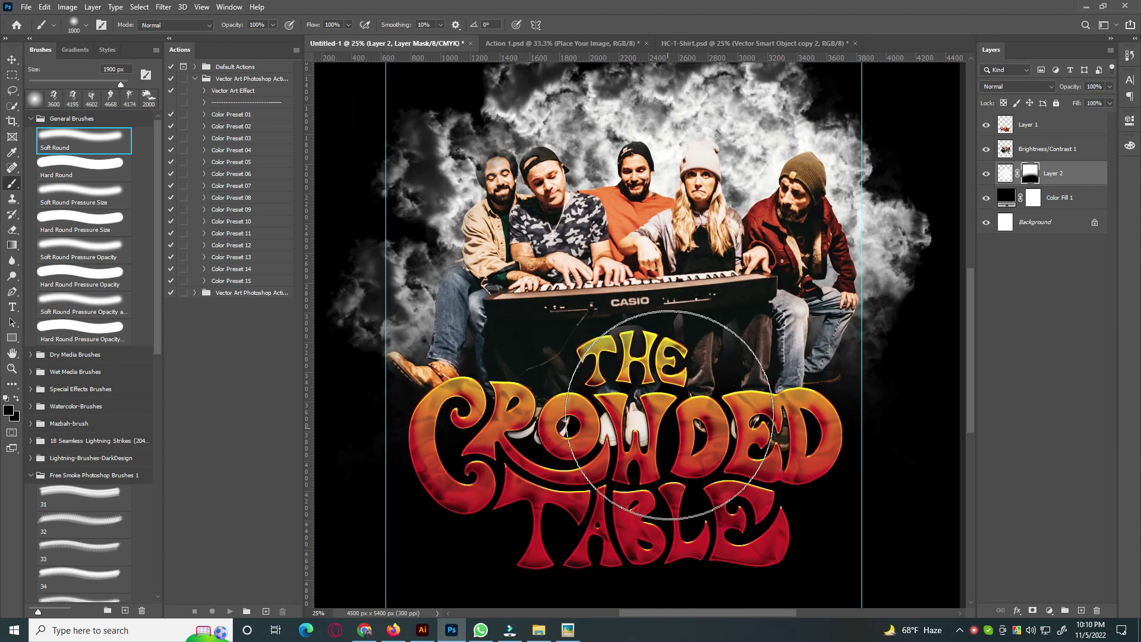
scroll(823, 208, "right", 5)
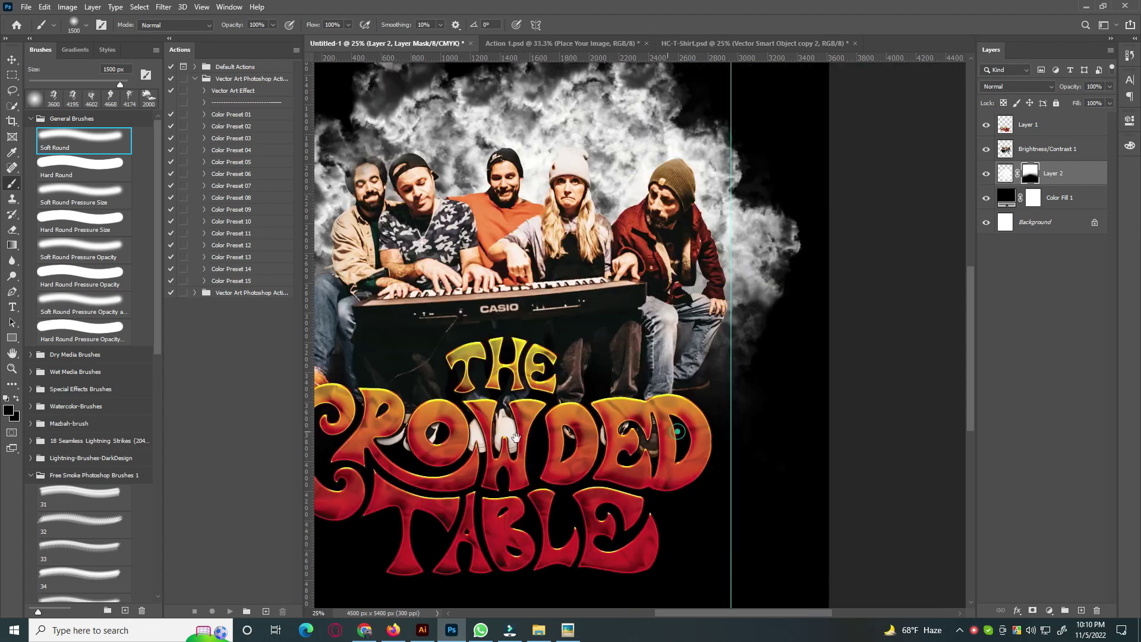
key("bracketleft")
key("bracketleft")
key("bracketleft")
key("bracketleft")
key("bracketleft")
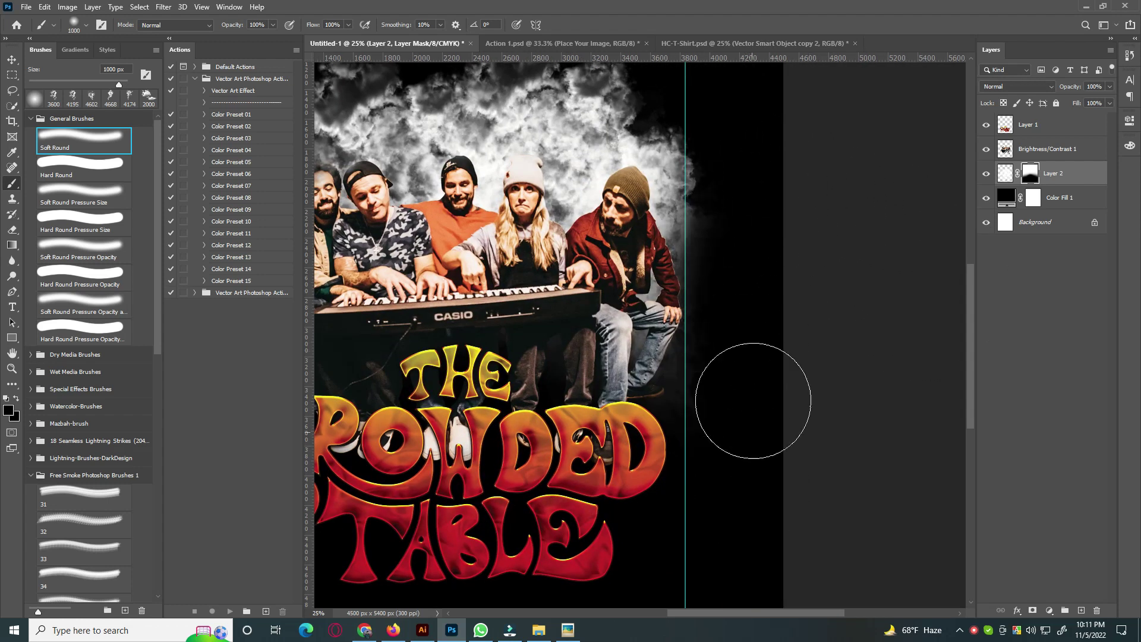
scroll(757, 395, "up", 3)
scroll(742, 245, "left", 10)
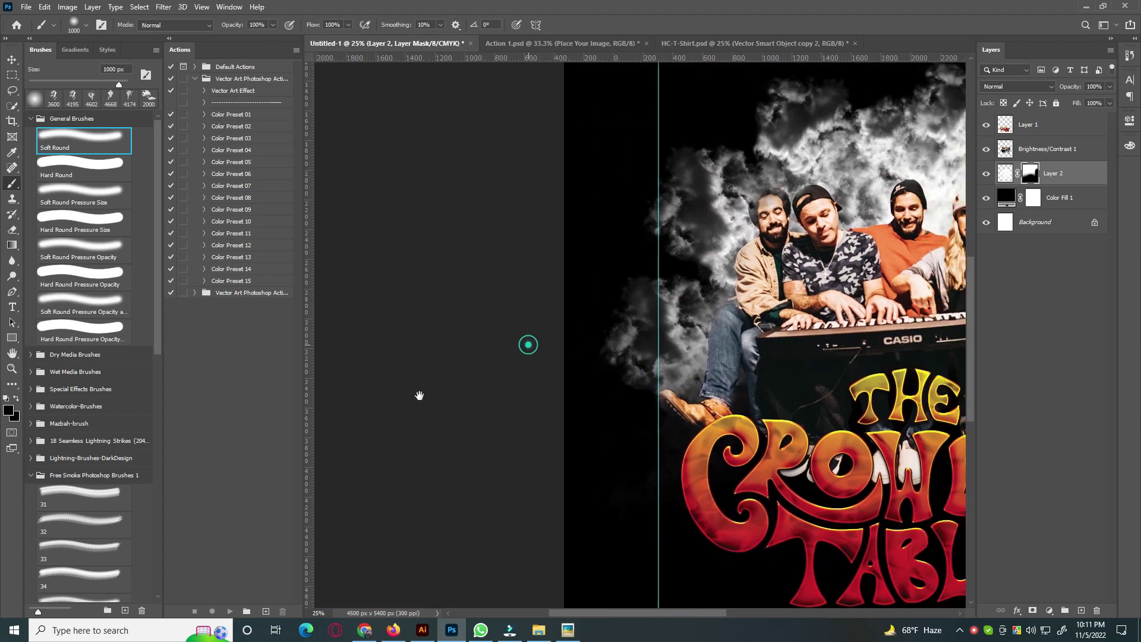
left_click_drag(522, 274, 505, 183)
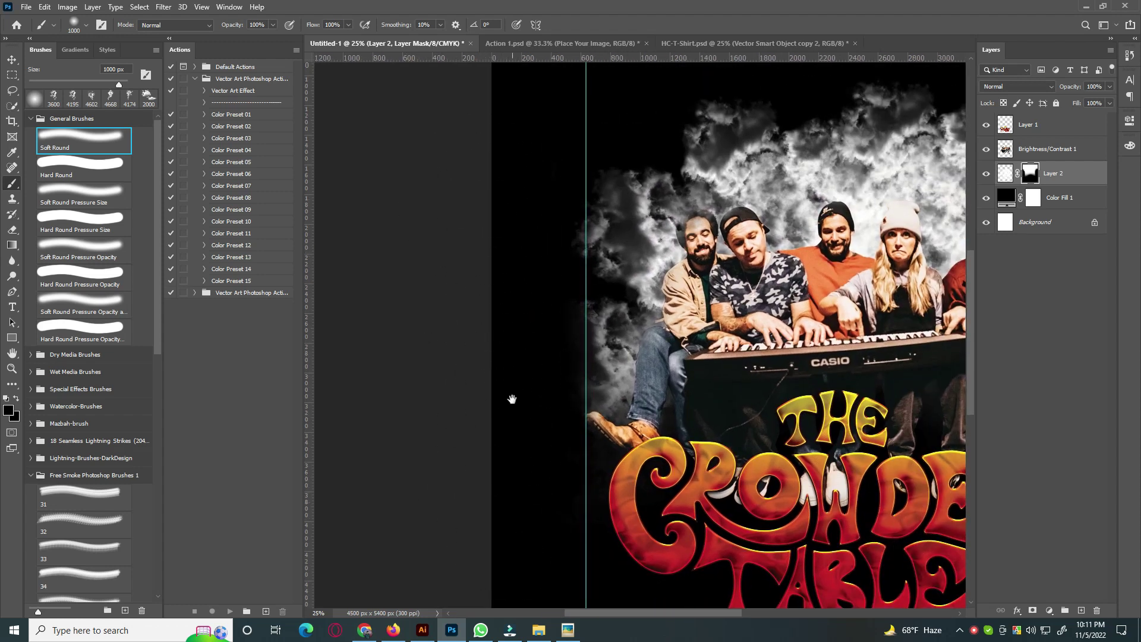
scroll(512, 401, "right", 3)
scroll(714, 505, "right", 2)
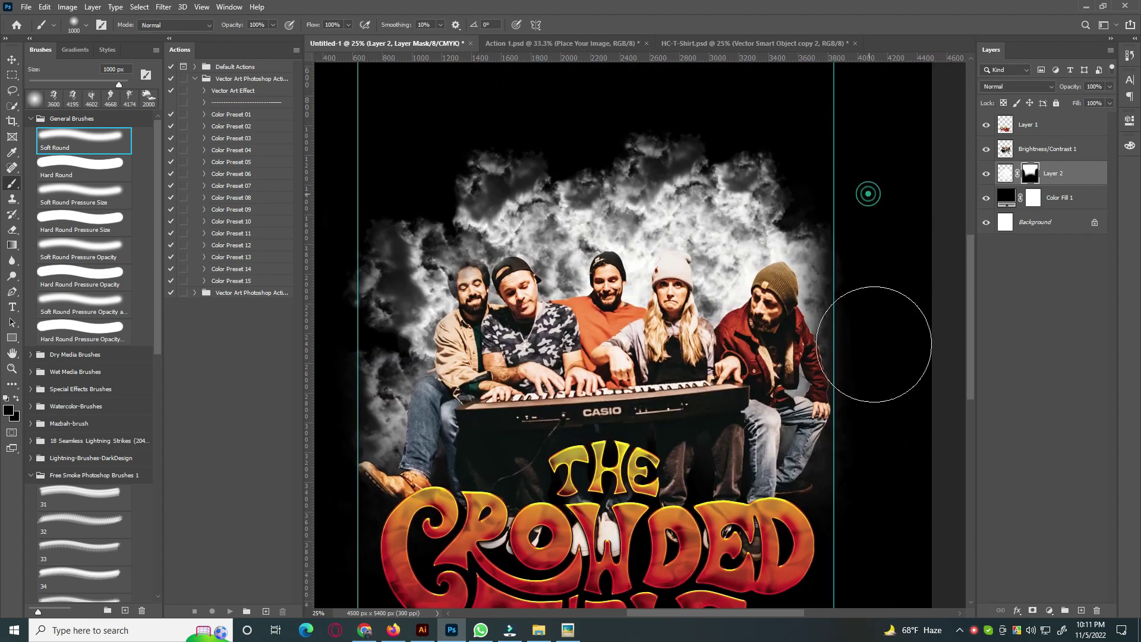
left_click_drag(713, 143, 452, 133)
left_click_drag(737, 196, 541, 128)
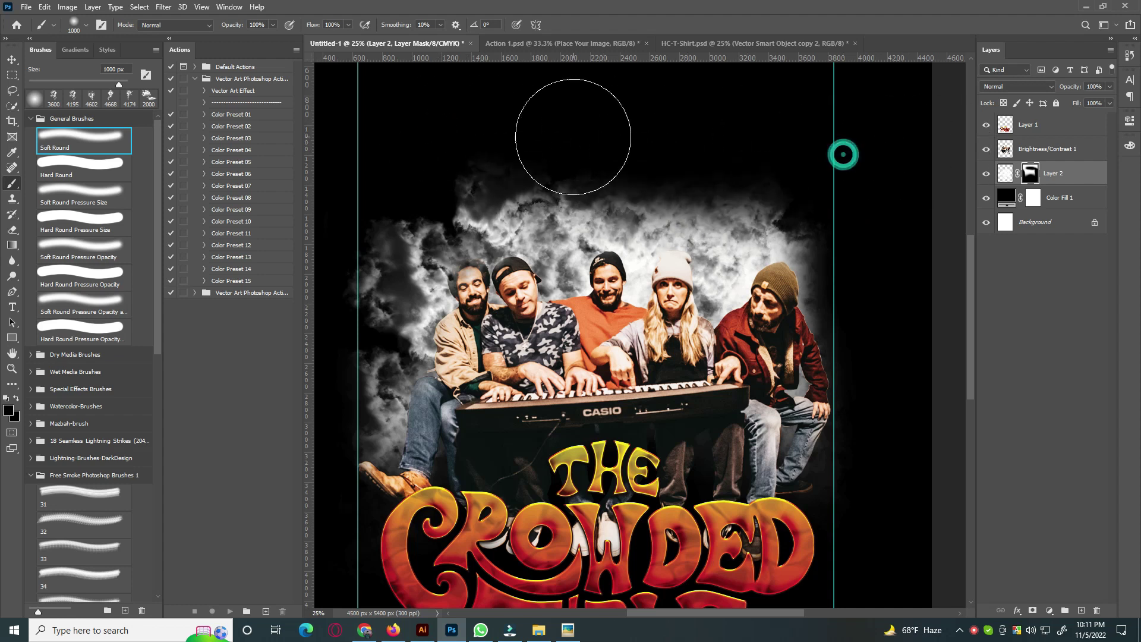
left_click_drag(459, 132, 499, 139)
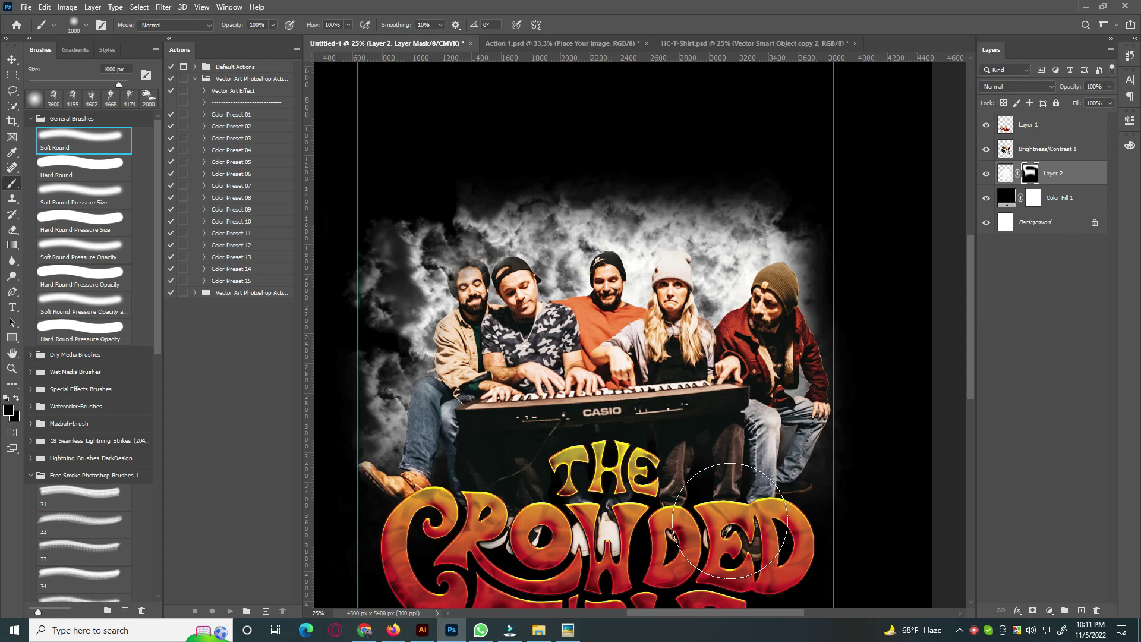
Step: Move the smoke layer higher behind the band and commit its new position
left_click(11, 60)
left_click_drag(629, 305, 629, 259)
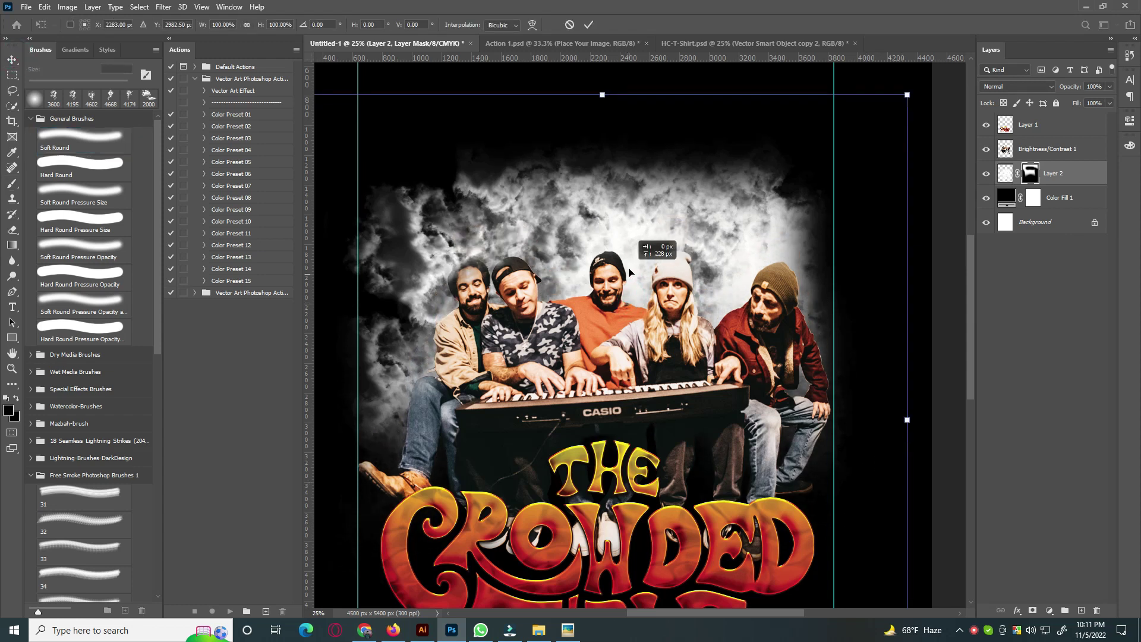
left_click(589, 24)
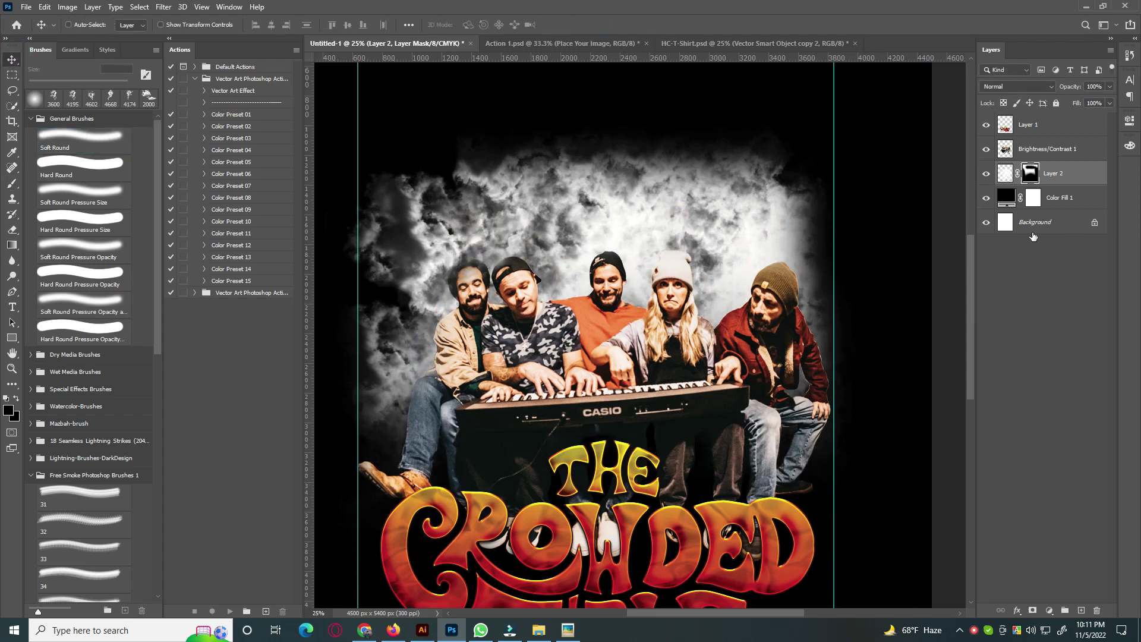
left_click_drag(658, 515, 725, 504)
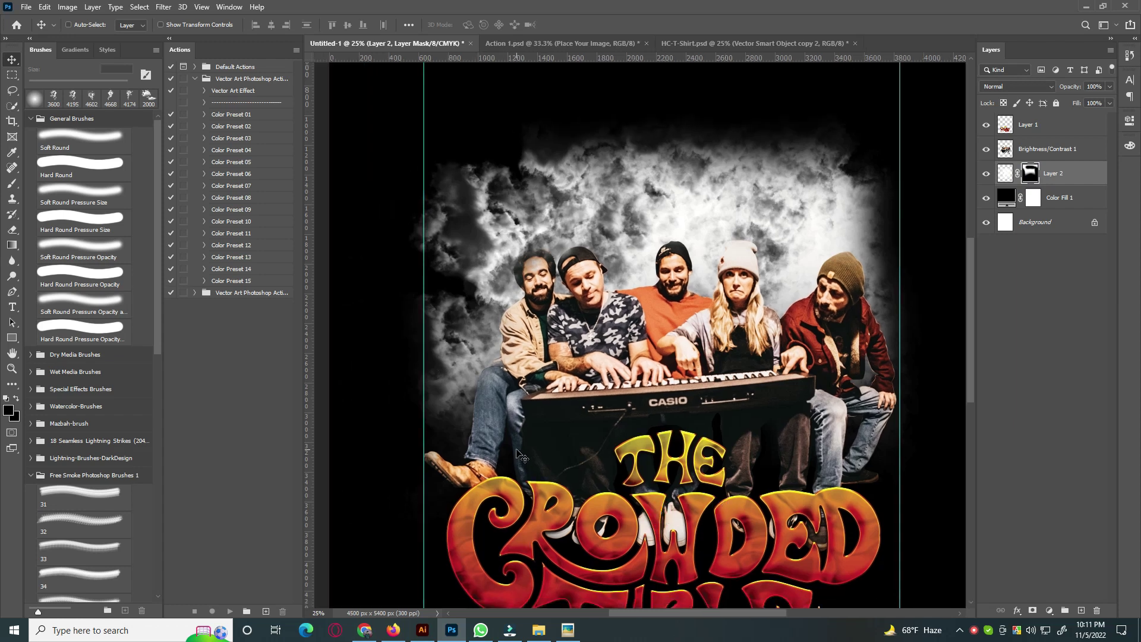
key("b")
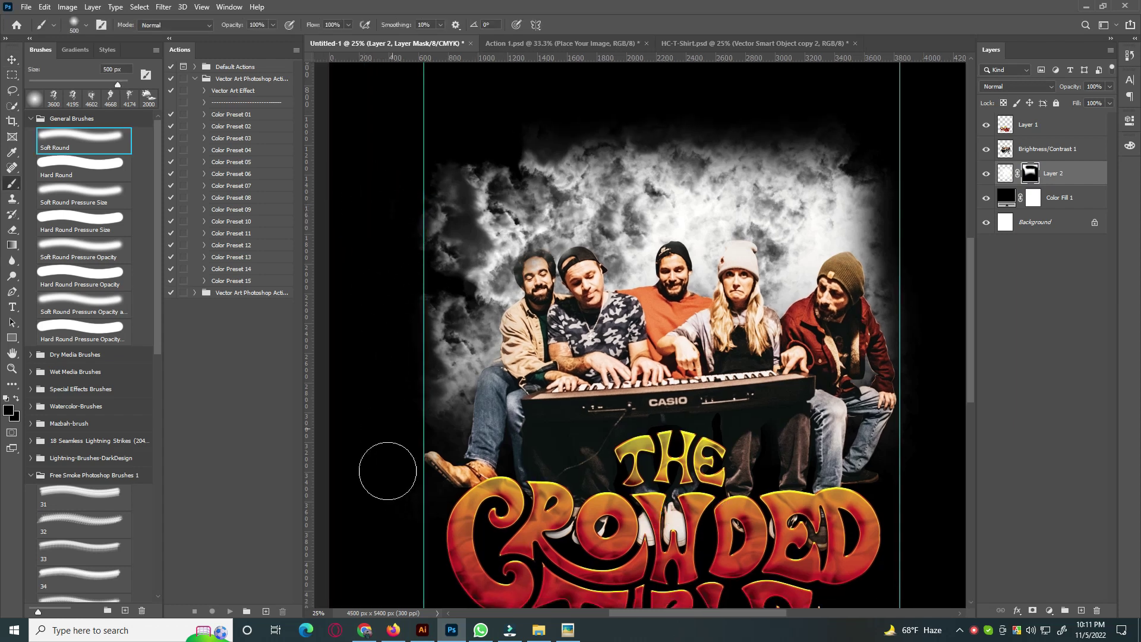
left_click_drag(913, 188, 761, 155)
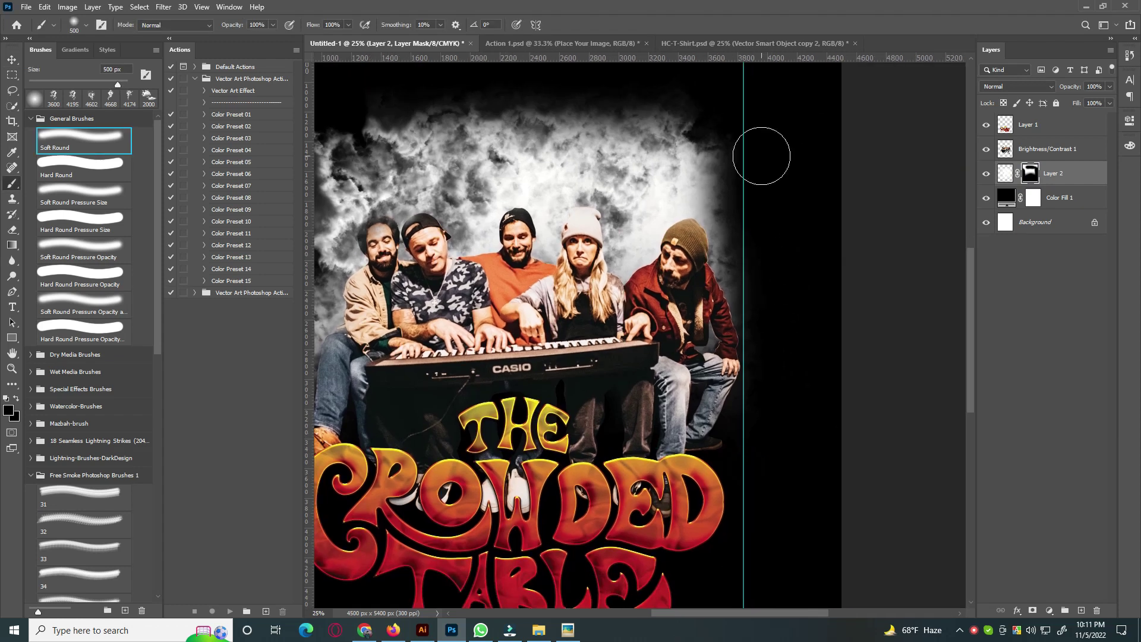
left_click_drag(778, 278, 885, 304)
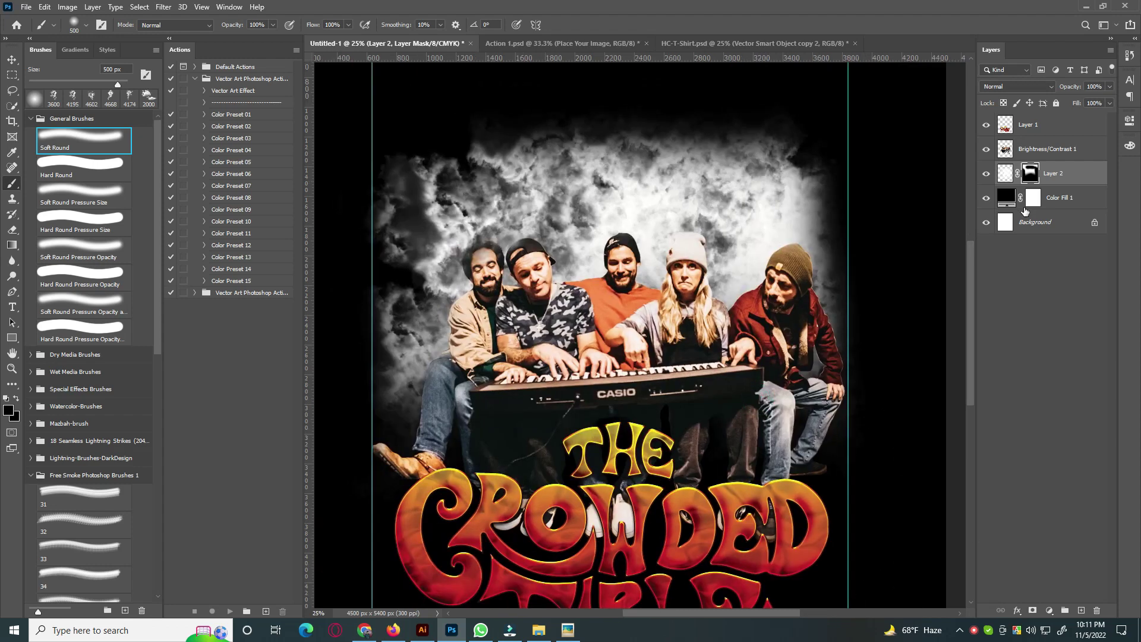
Step: Check the contest brief in the browser, then select the layers to combine
key("alt+Tab")
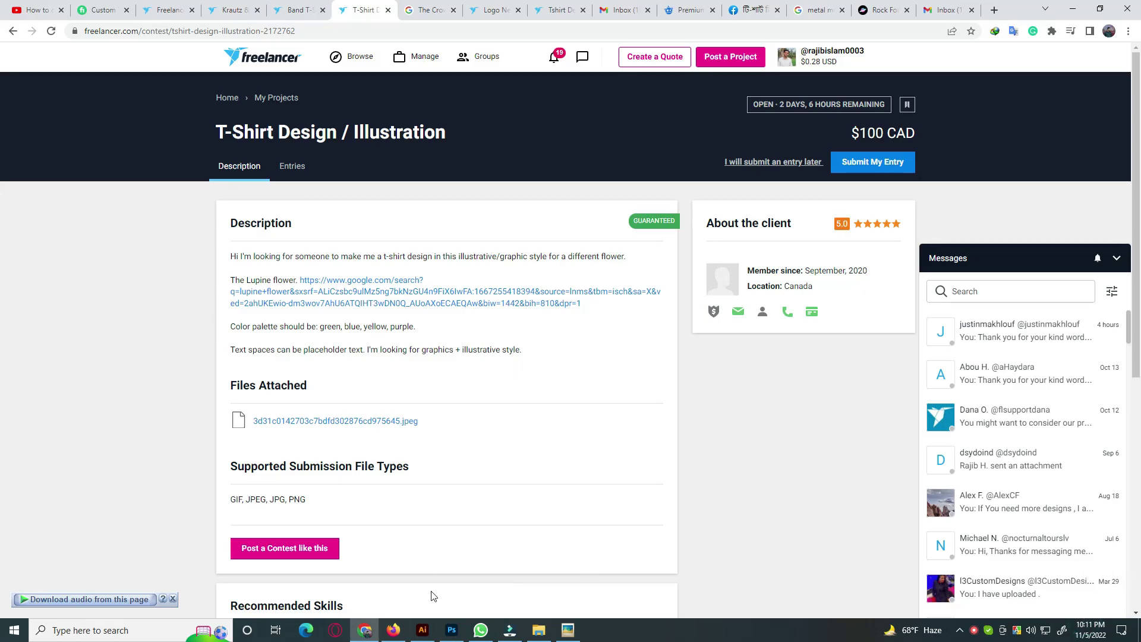
left_click(452, 630)
left_click(1080, 611)
Step: Merge the smoke into a single layer and load the lightning brush set
right_click(1064, 173)
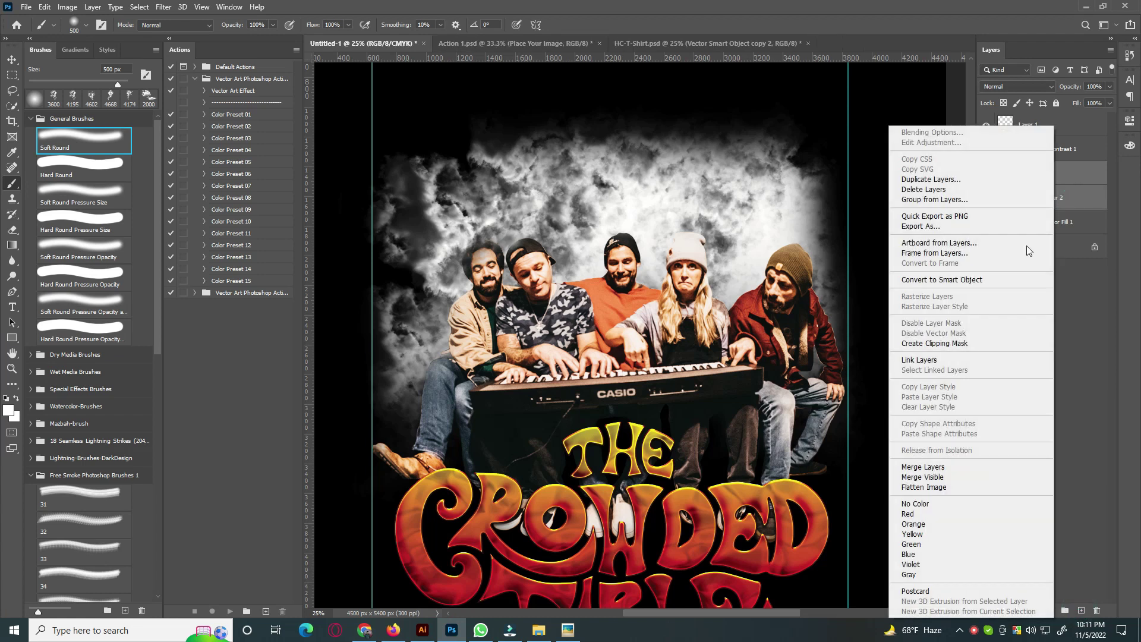
left_click(922, 466)
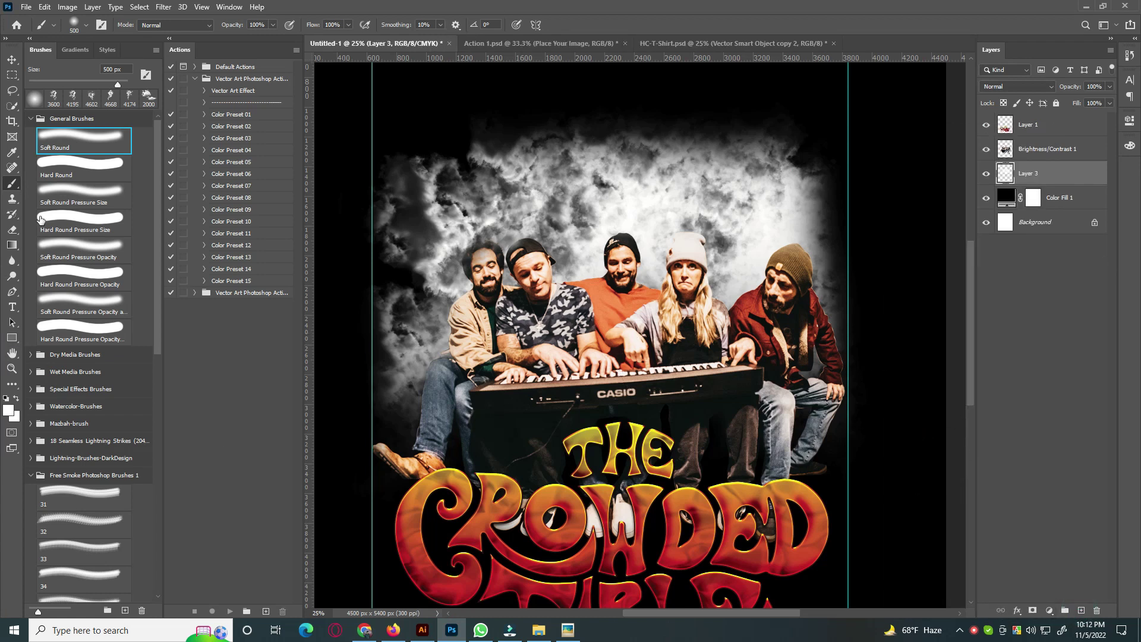
left_click(31, 119)
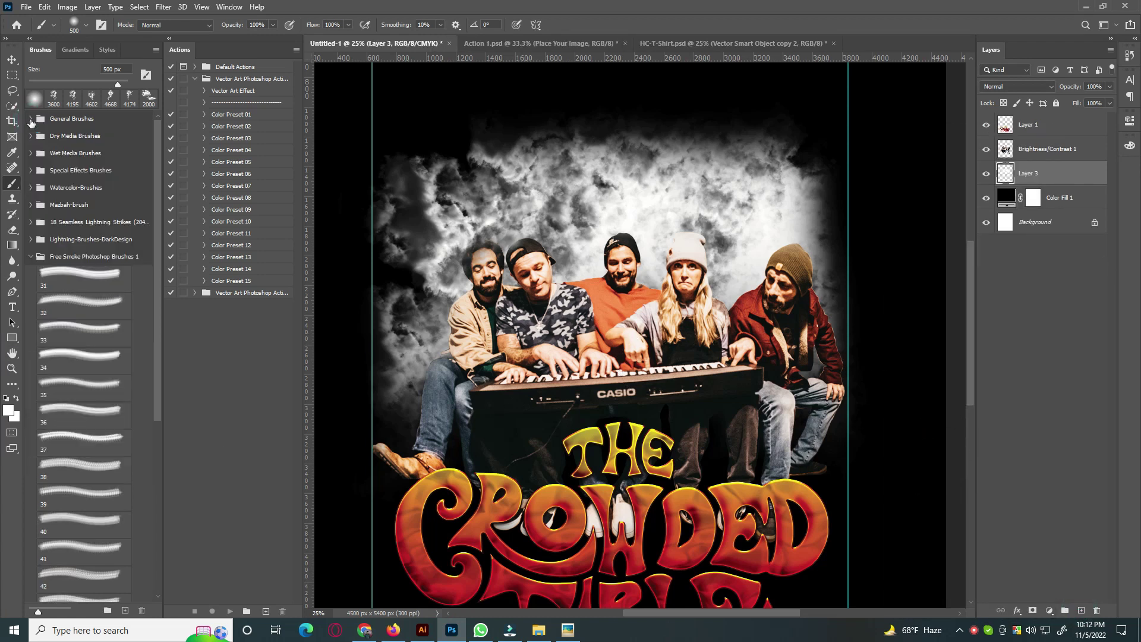
left_click(29, 239)
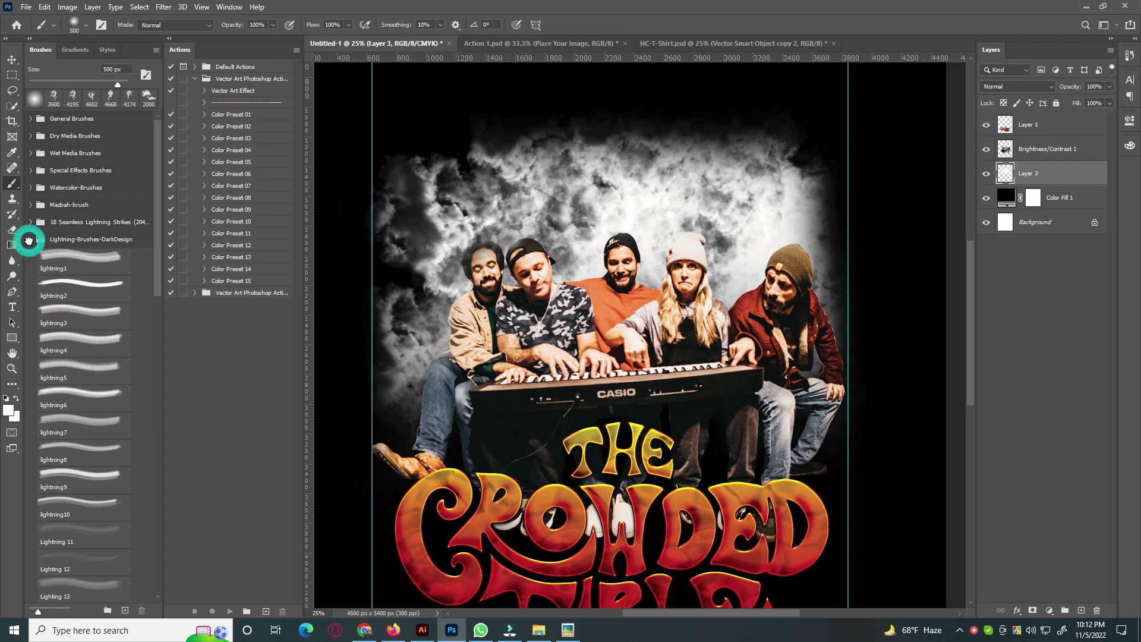
left_click(94, 344)
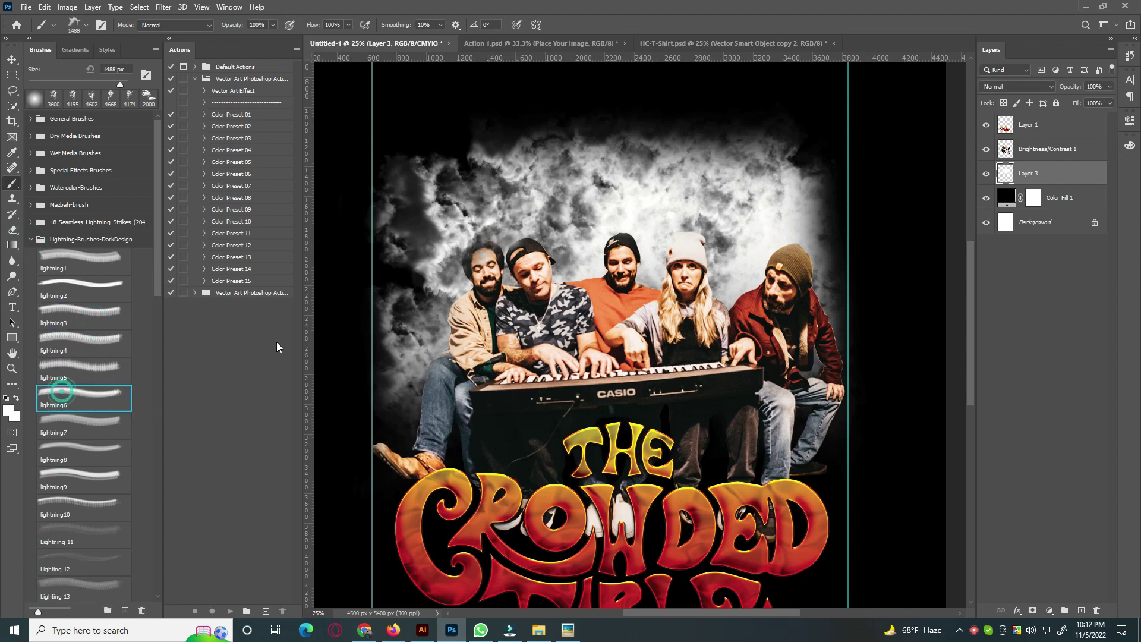
left_click(73, 371)
Step: Set the paint colour to a dark red sampled from the title lettering
left_click(8, 410)
left_click(414, 549)
left_click(497, 581)
left_click(930, 125)
key("b")
Step: Trial red lightning stamps beside the band and at top centre, then undo them
left_click(434, 225)
key("bracketright")
key("bracketright")
key("bracketright")
left_click(535, 205)
left_click(635, 218)
key("ctrl+z")
key("ctrl+z")
key("ctrl+z")
Step: Stamp enlarged lightning7 red bolts at upper left, top centre, right clouds and lower left
left_click(77, 399)
left_click(78, 423)
key("bracketright")
key("bracketright")
key("bracketright")
key("bracketright")
key("bracketright")
key("bracketright")
left_click(439, 261)
left_click(520, 237)
key("bracketright")
key("bracketright")
key("bracketright")
left_click(618, 270)
key("bracketright")
key("bracketright")
key("bracketright")
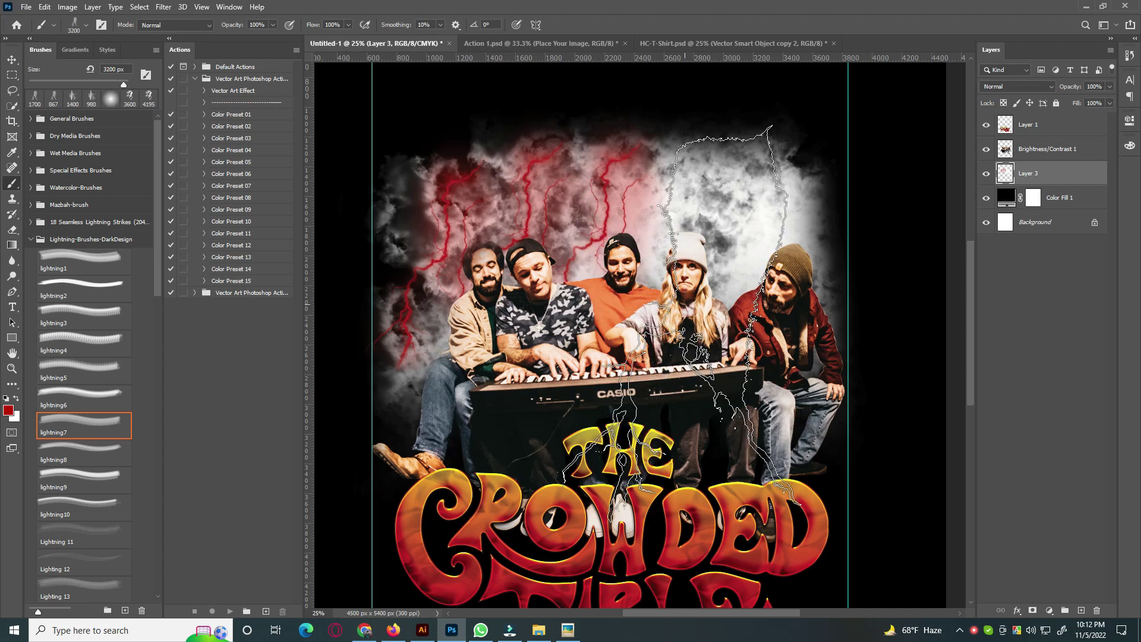
left_click(719, 333)
left_click(412, 372)
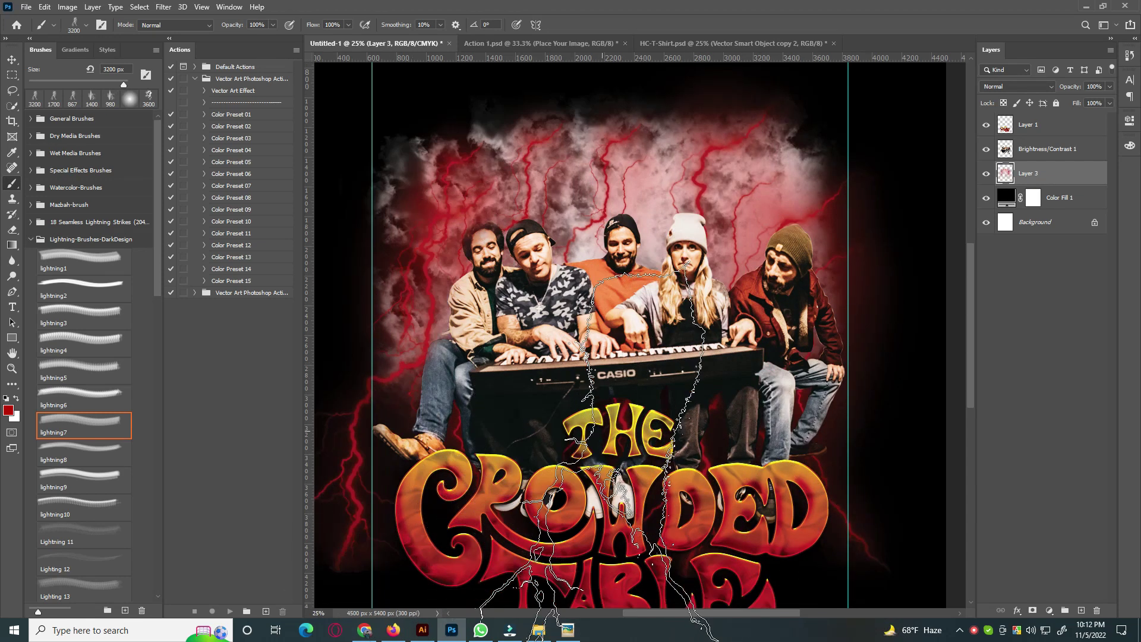
Step: Add a layer mask to Layer 3, the red lightning background
scroll(535, 404, "down", 3)
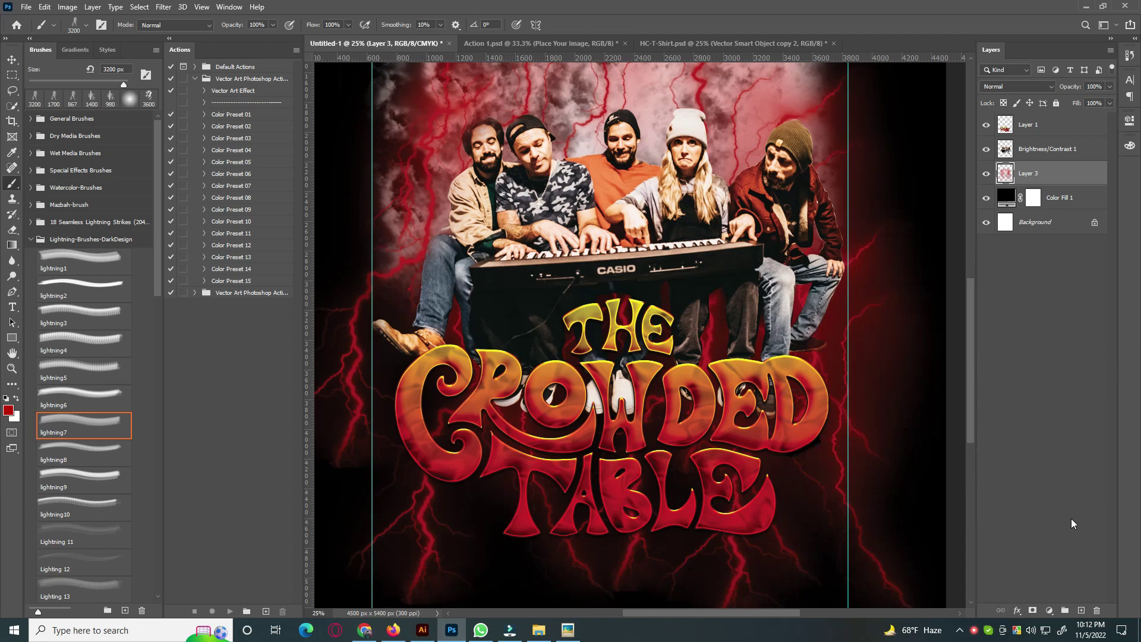
scroll(928, 368, "up", 2)
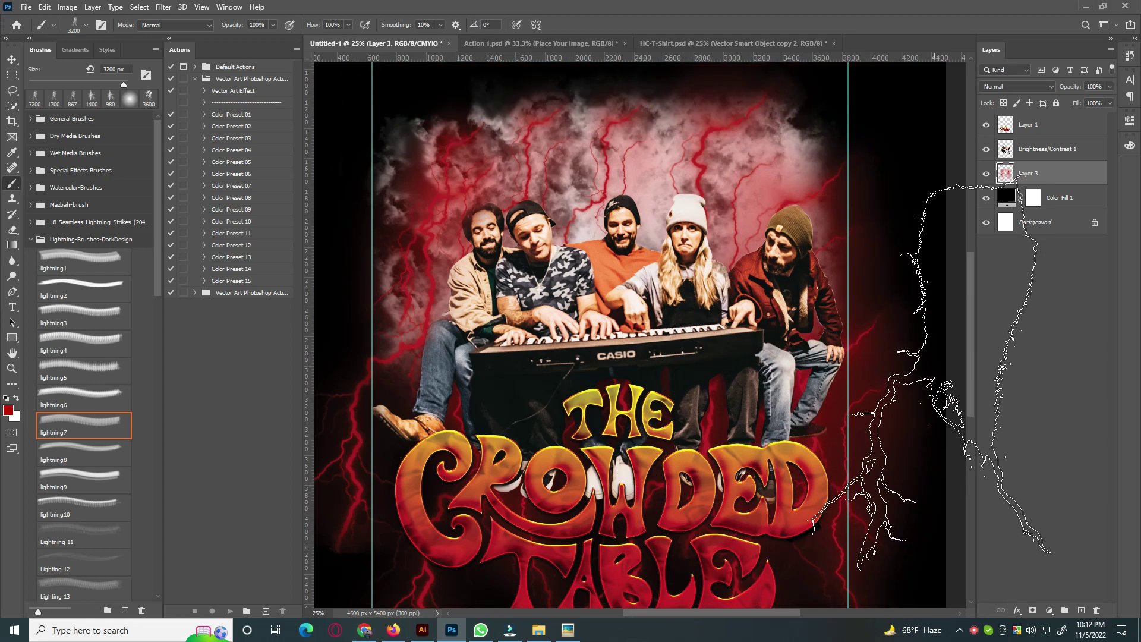
left_click(13, 60)
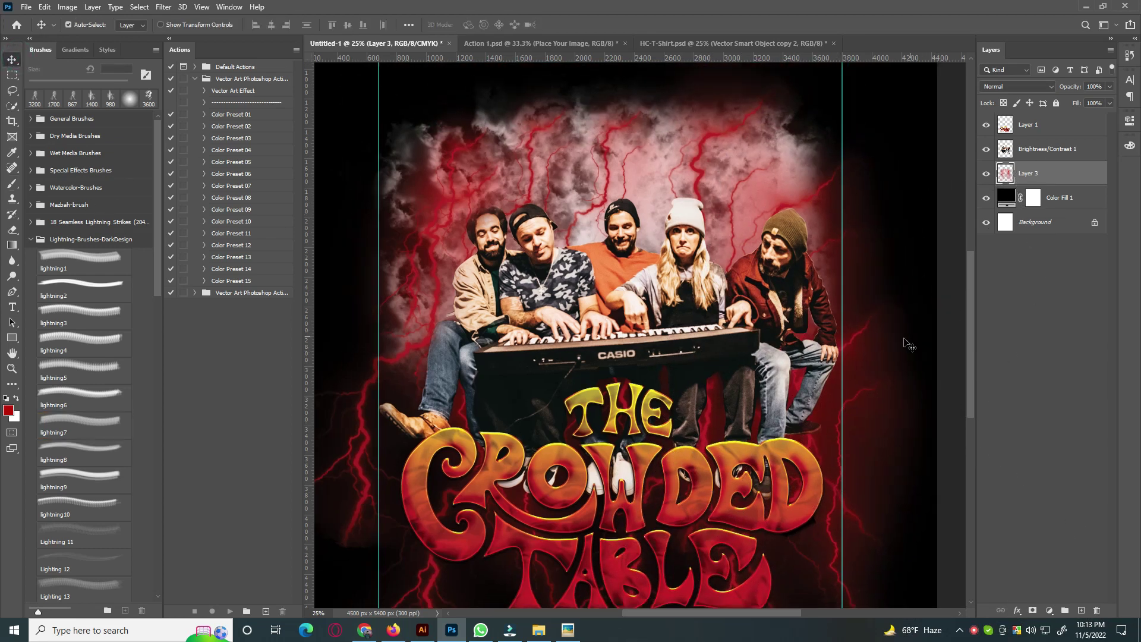
scroll(904, 345, "down", 1)
scroll(963, 393, "up", 1)
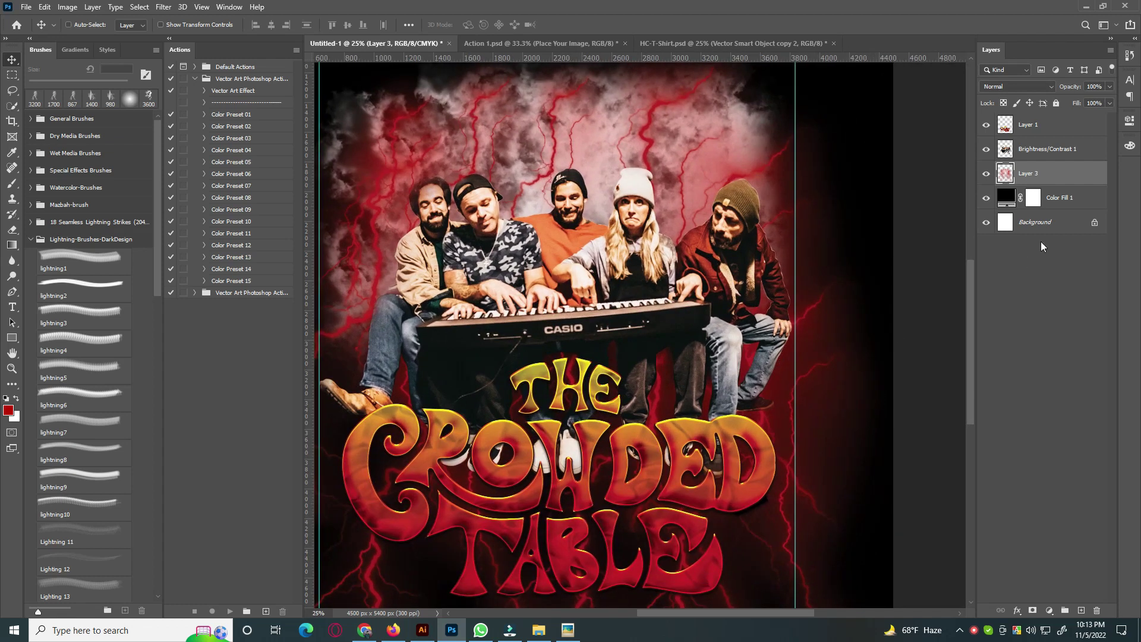
left_click(1034, 612)
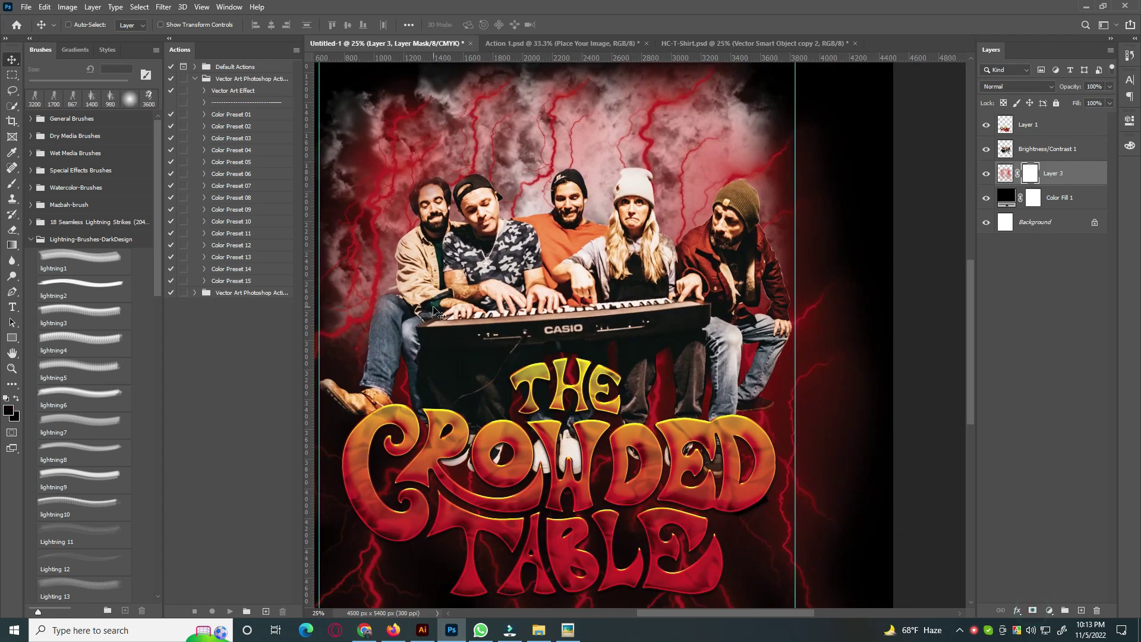
Step: Paint black on Layer 3's mask along the right edge with a 700 px Soft Round brush
left_click(29, 118)
left_click(83, 140)
key("bracketleft")
key("bracketleft")
key("bracketleft")
left_click_drag(846, 184, 824, 535)
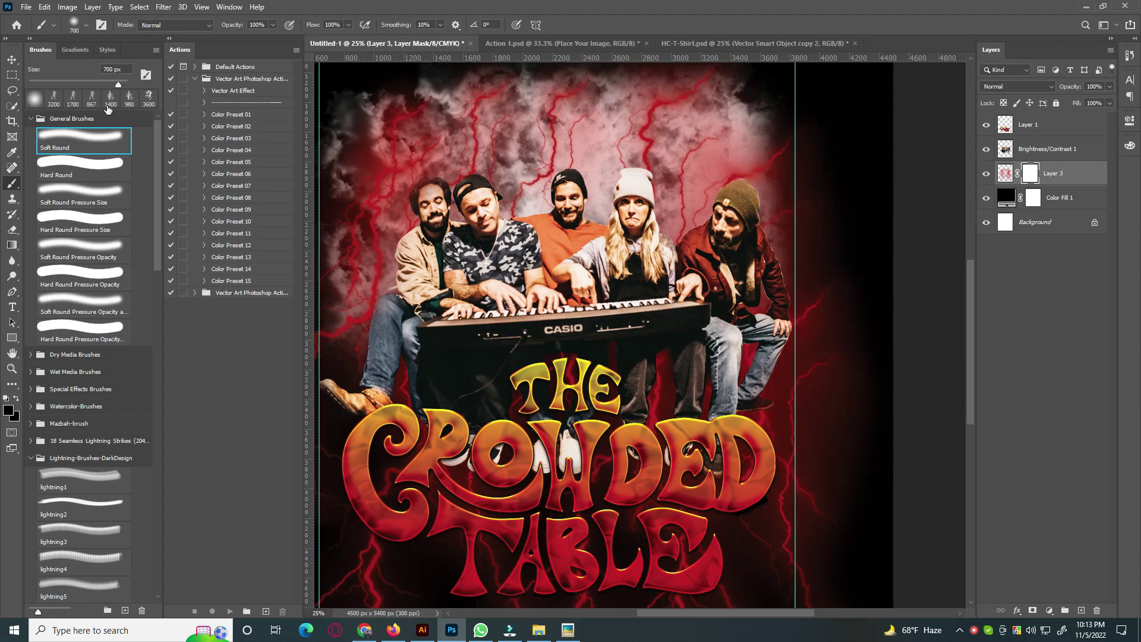
left_click(88, 27)
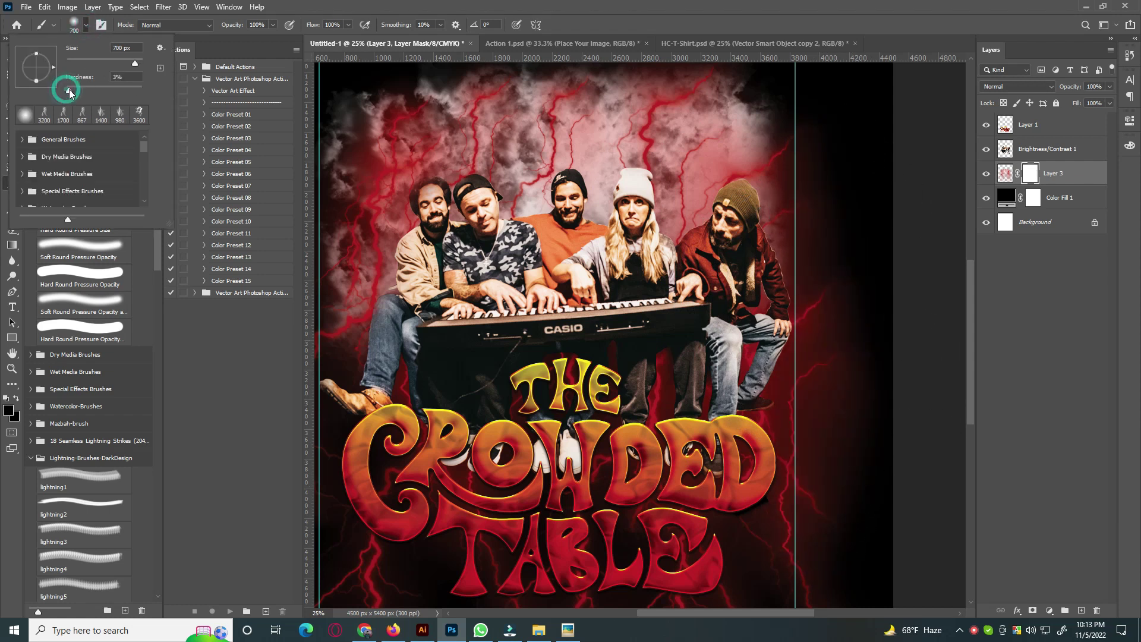
key("Return")
mouse_move(844, 178)
left_mouse_down()
mouse_move(866, 267)
mouse_move(854, 561)
mouse_move(851, 206)
left_mouse_up()
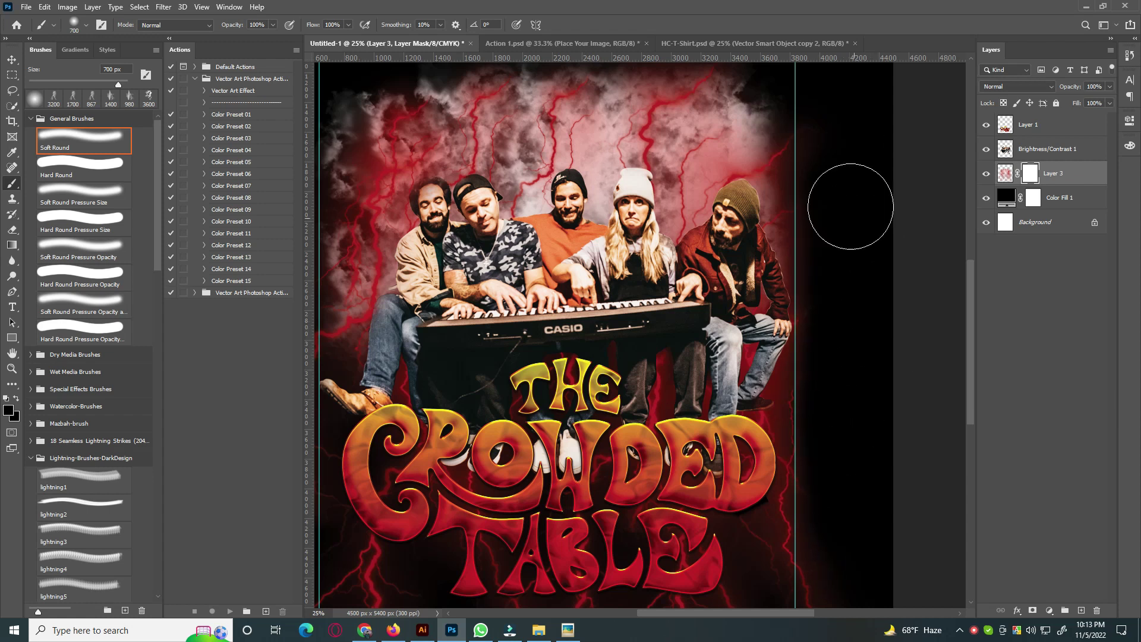
Step: Mask out more red glow across the top, then zoom in on the poster
scroll(825, 428, "down", 1)
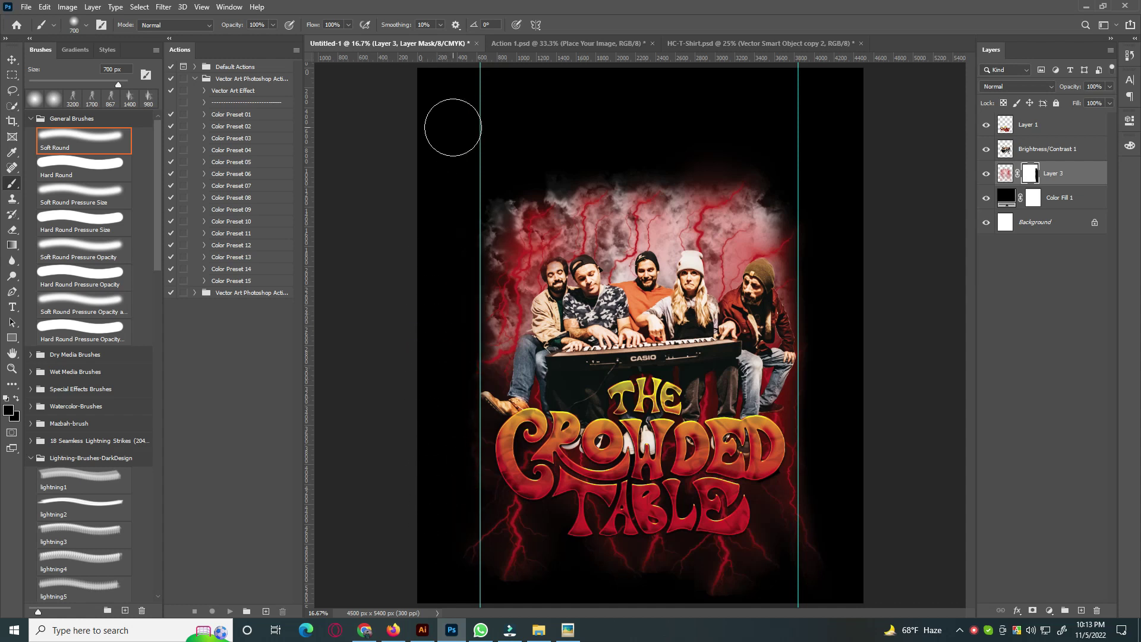
mouse_move(784, 169)
left_mouse_down()
mouse_move(812, 214)
mouse_move(563, 141)
left_mouse_up()
left_click(12, 59)
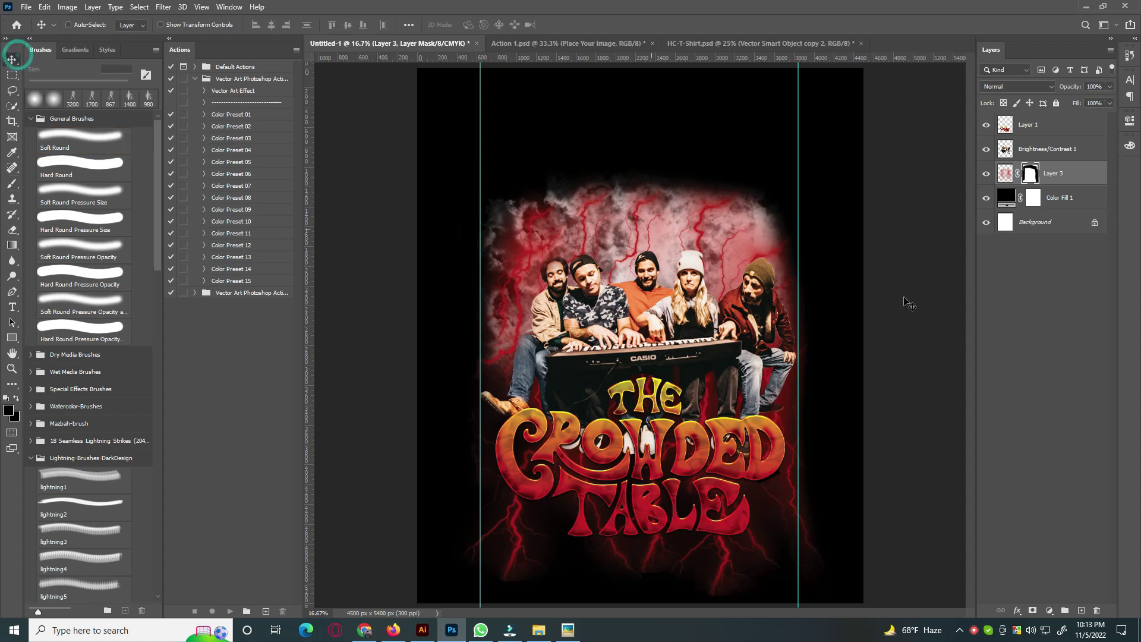
key("ctrl+plus")
scroll(654, 535, "up", 2)
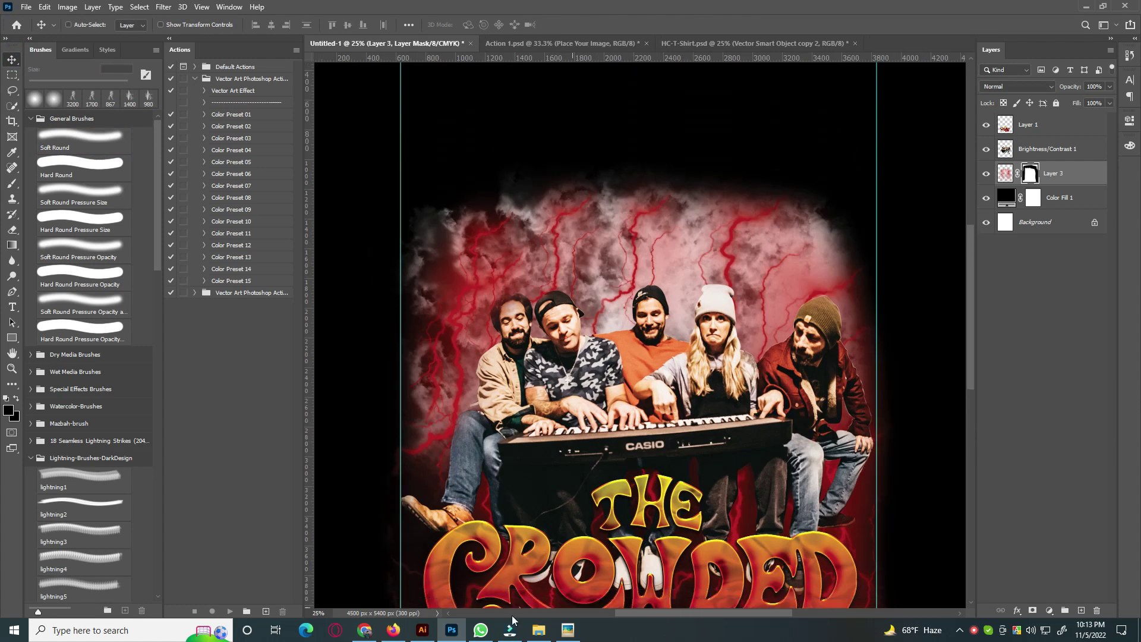
scroll(622, 440, "down", 3)
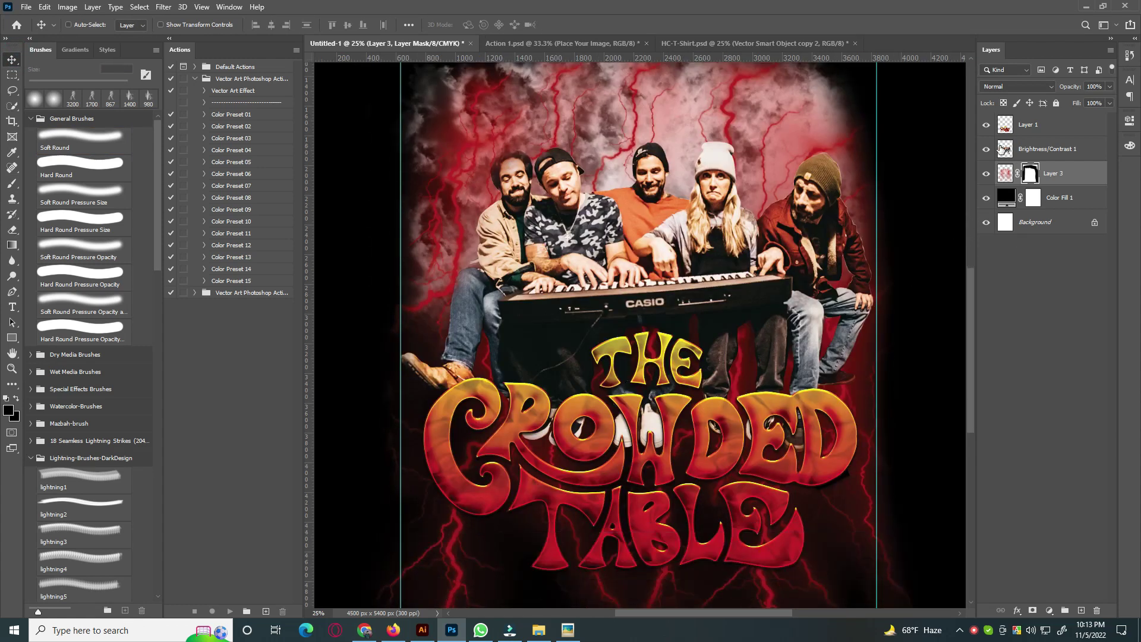
Step: Give the title layer a black outside Stroke style, thinned from 49 to 29 px
left_click(1065, 129)
double_click(1084, 132)
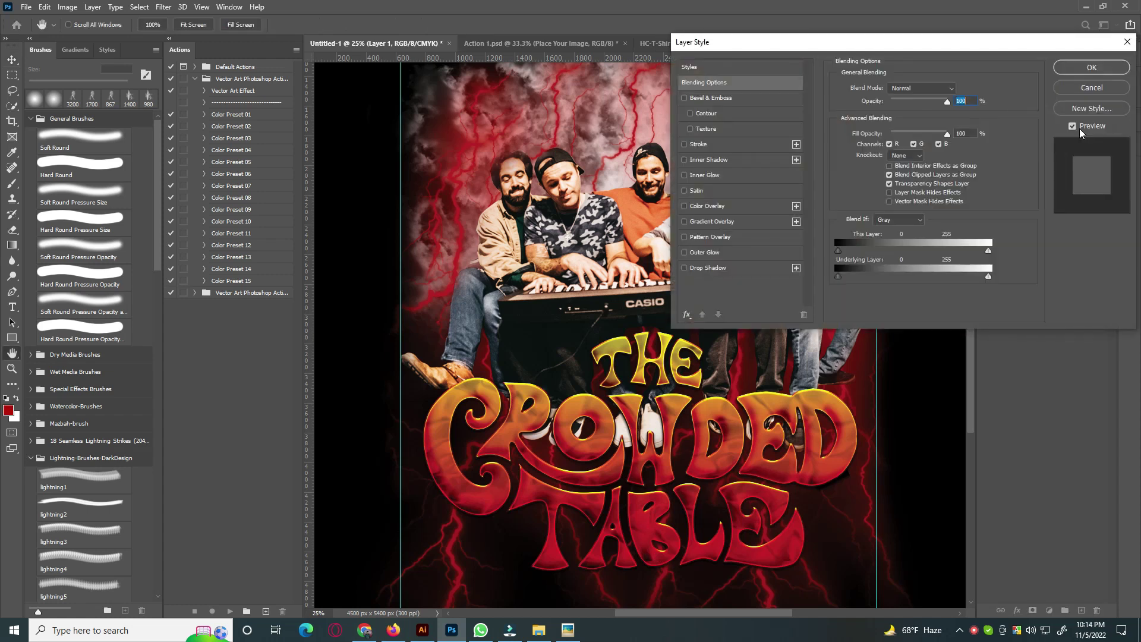
left_click(684, 145)
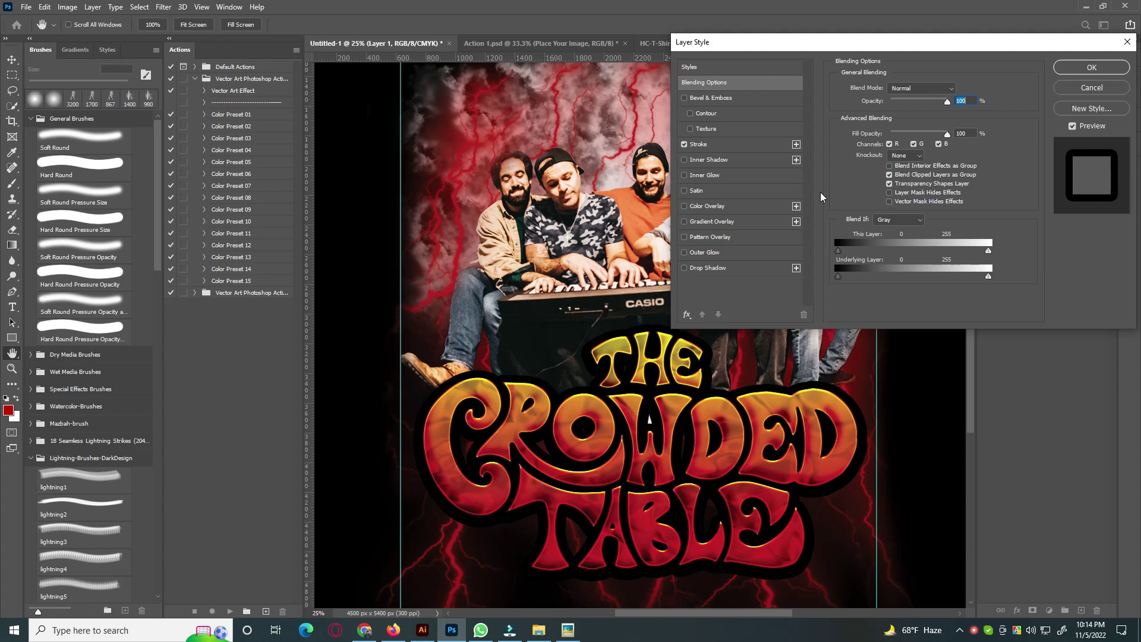
mouse_move(948, 135)
left_mouse_down()
mouse_move(959, 136)
mouse_move(964, 107)
left_mouse_up()
left_click(716, 147)
left_click_drag(894, 89, 891, 90)
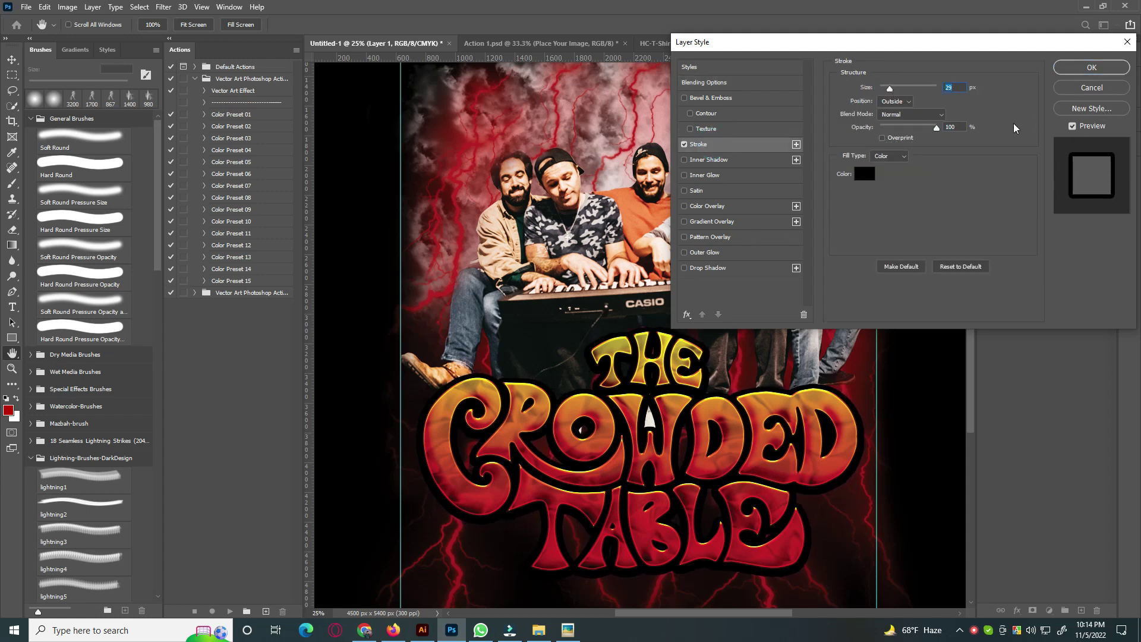
left_click(1092, 68)
Step: Merge a new empty layer with the title into Layer 4 and check layer visibility
scroll(816, 337, "up", 1)
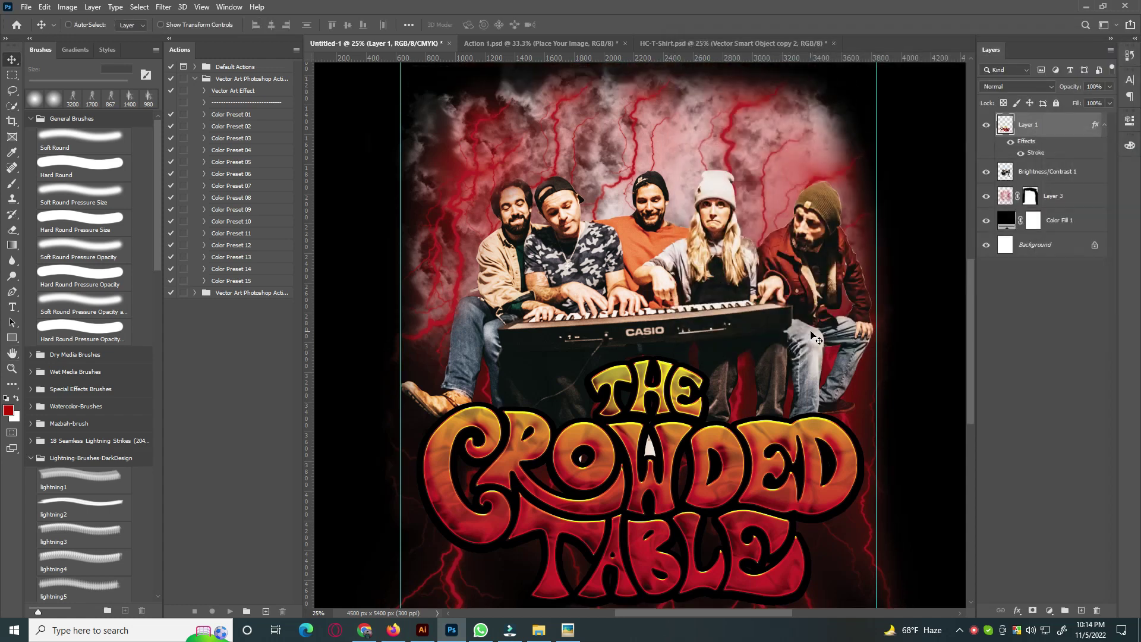
key("ctrl+minus")
key("ctrl+plus")
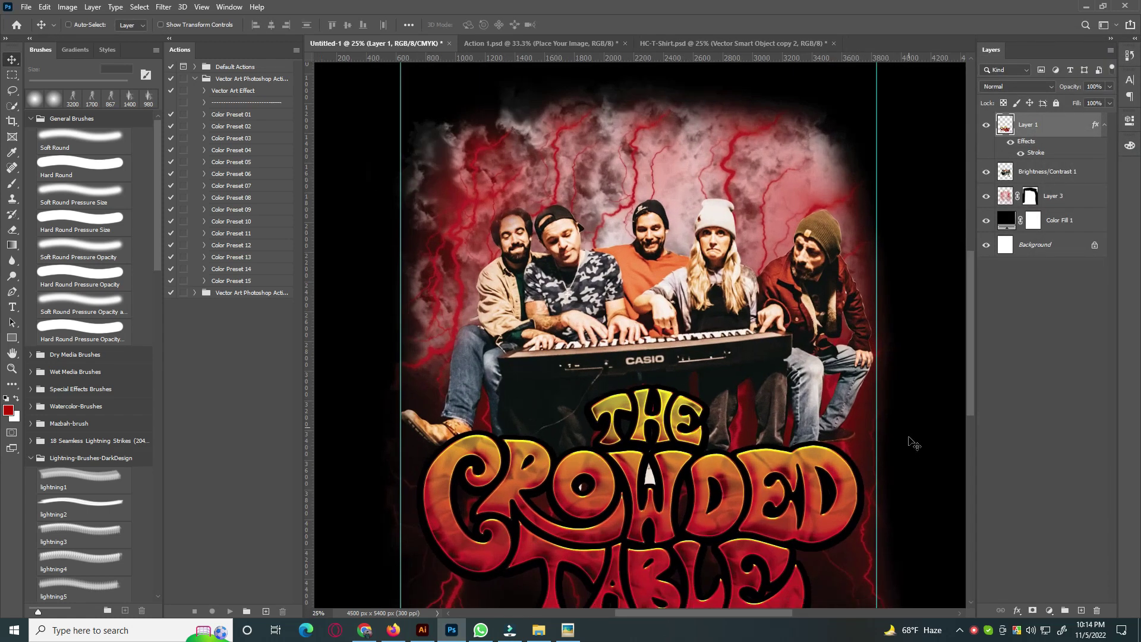
scroll(883, 393, "down", 1)
left_click(1081, 611)
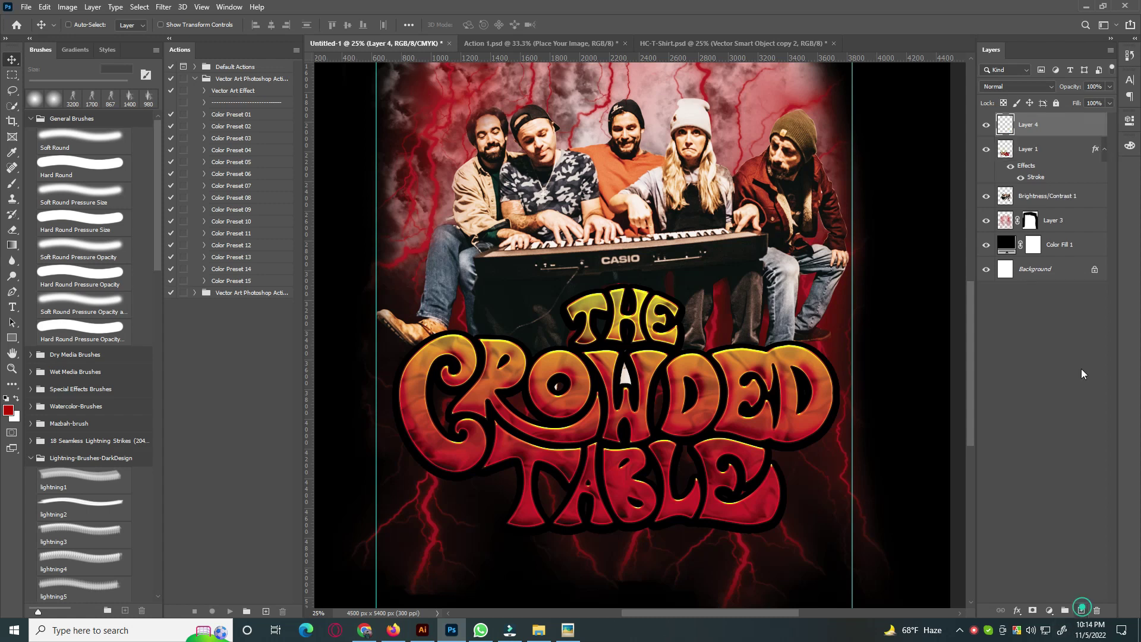
left_click(1050, 149, "shift")
right_click(1053, 151)
left_click(940, 463)
left_click(987, 124)
left_click(1010, 150)
left_click(986, 149)
Step: Add a mask to Brightness/Contrast 1 and select the background layer's mask for painting
left_click(1034, 611)
key("b")
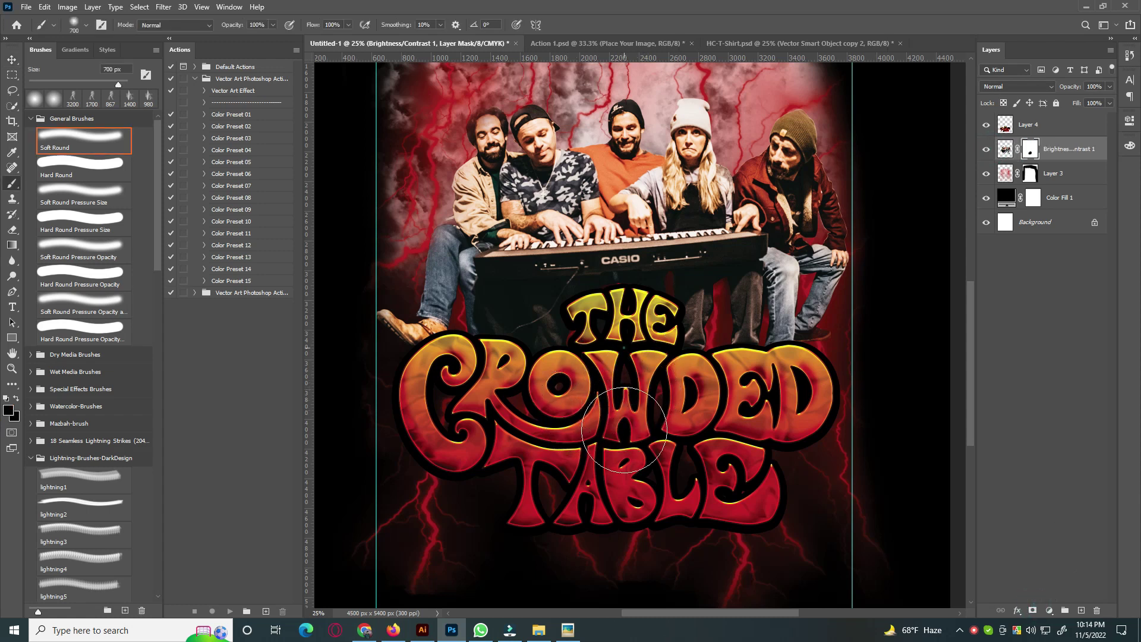
left_click(1030, 173)
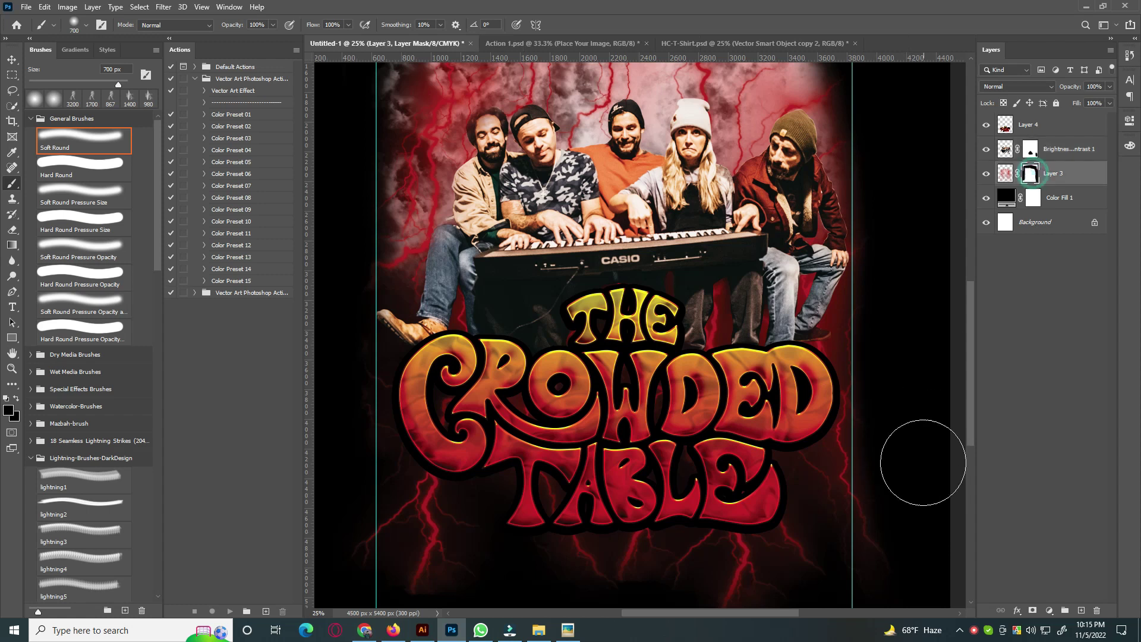
scroll(512, 467, "down", 5)
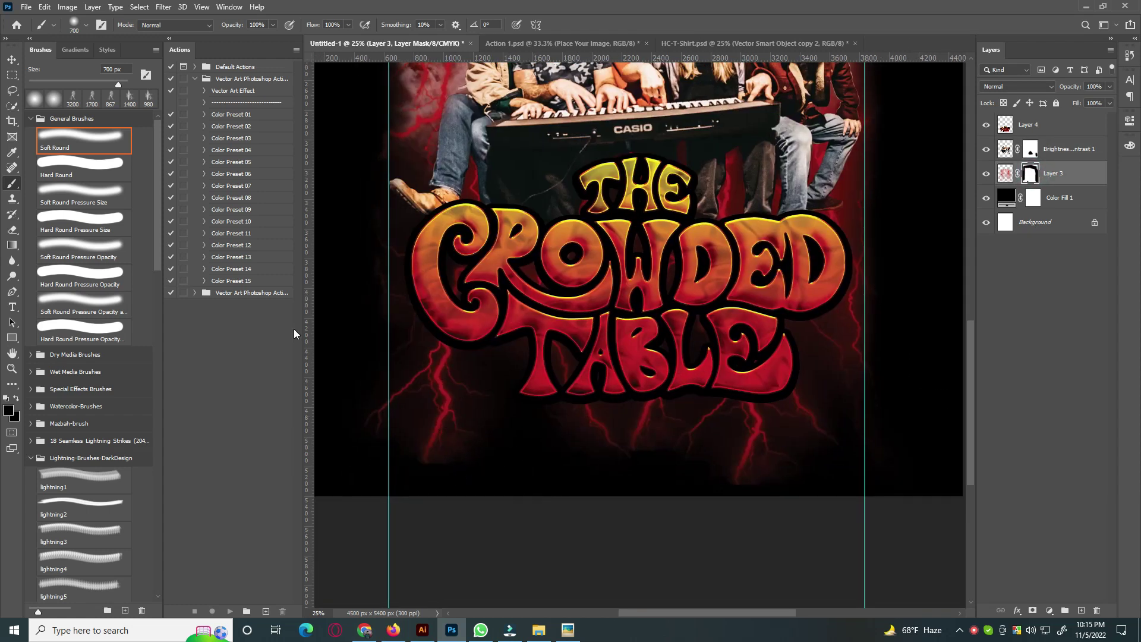
scroll(334, 485, "up", 5)
scroll(396, 256, "up", 9)
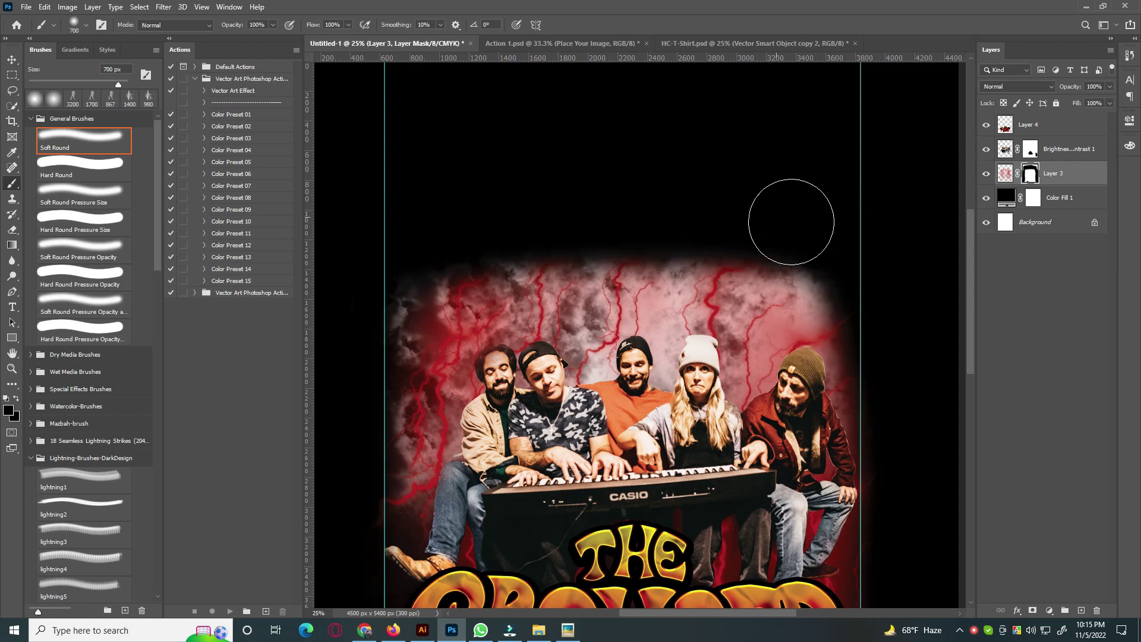
scroll(903, 321, "down", 2)
scroll(911, 355, "down", 2)
scroll(894, 438, "down", 1, "alt")
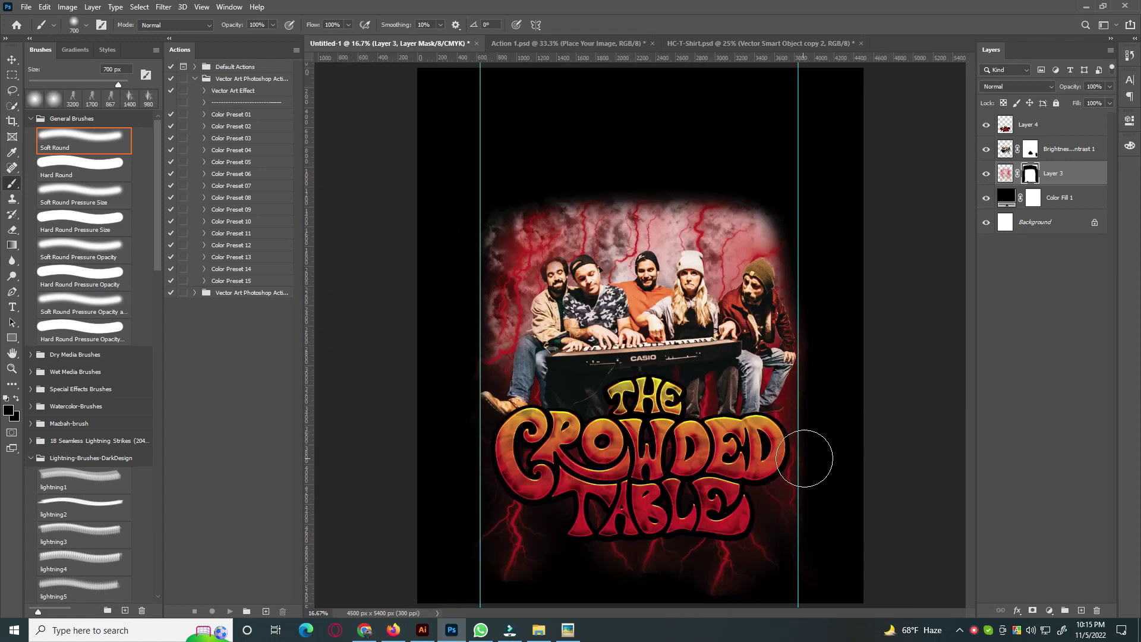
scroll(810, 453, "up", 1, "alt")
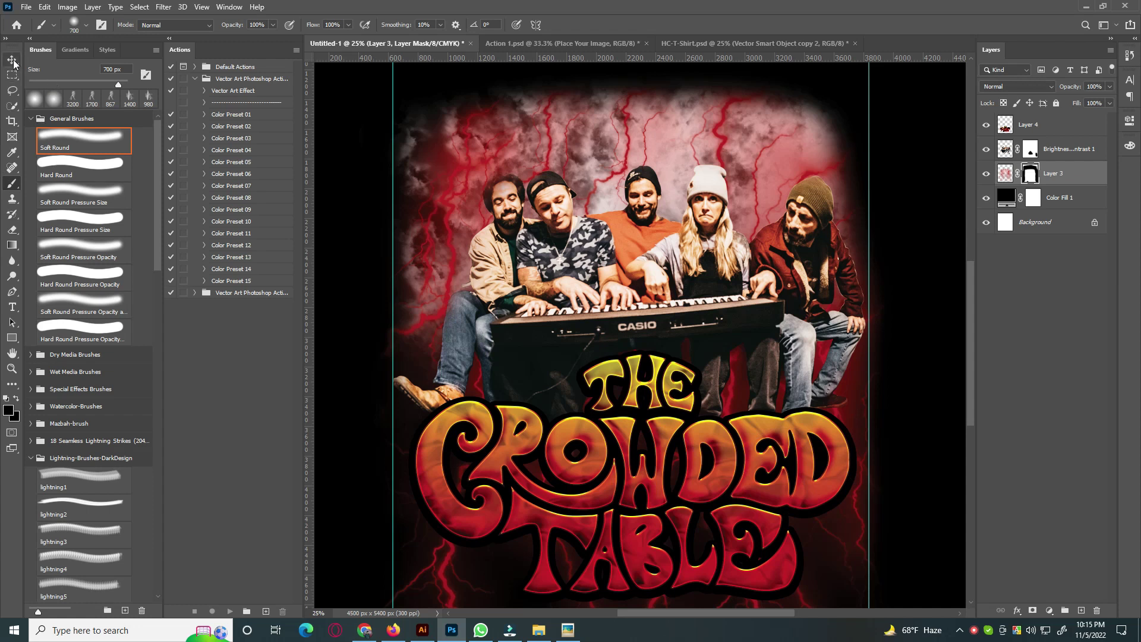
Step: Switch to the Move tool and select the merged title layer
left_click(11, 59)
scroll(809, 351, "up", 2)
left_click(1073, 126)
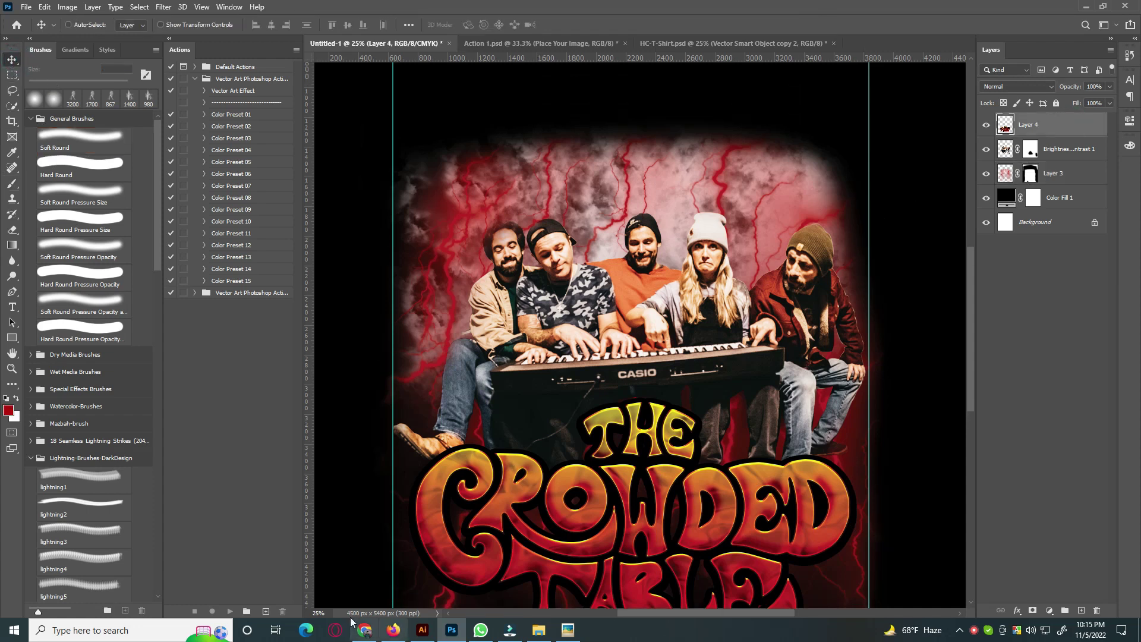
Step: In the browser, open PNGWing from the bookmarks and search for rock images
left_click(362, 631)
left_click(994, 10)
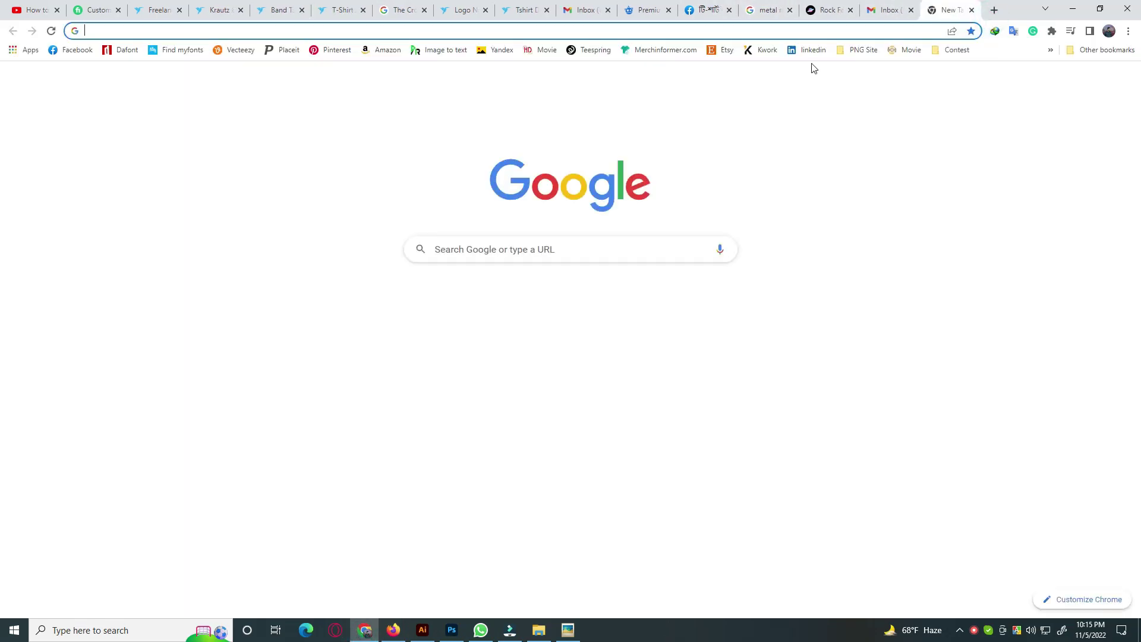
left_click(909, 50)
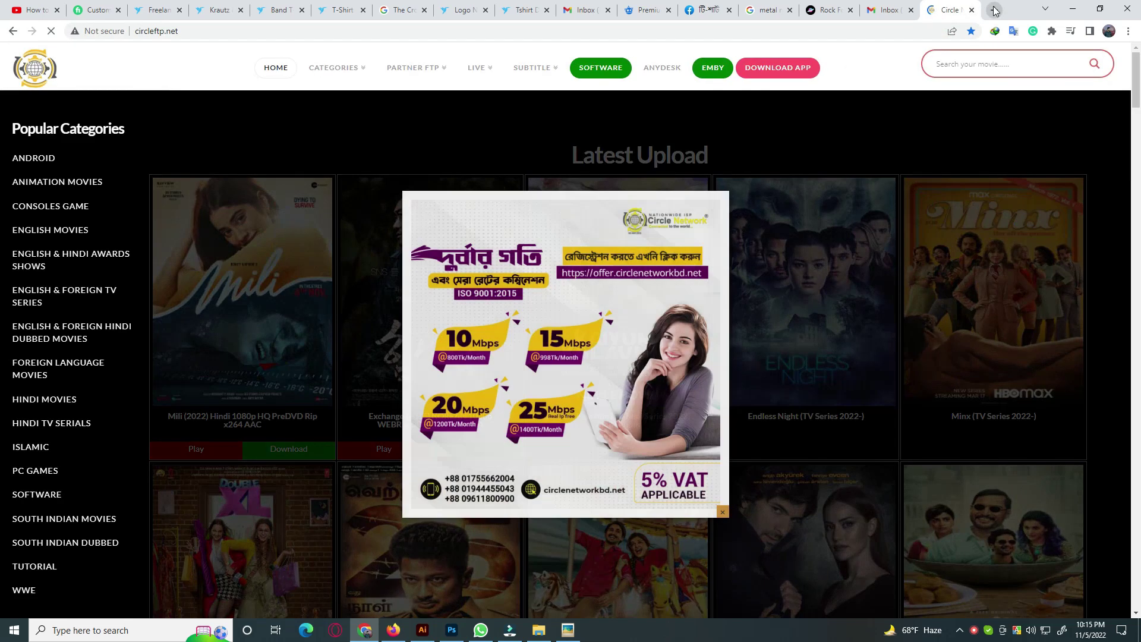
key("ctrl+t")
left_click(857, 50)
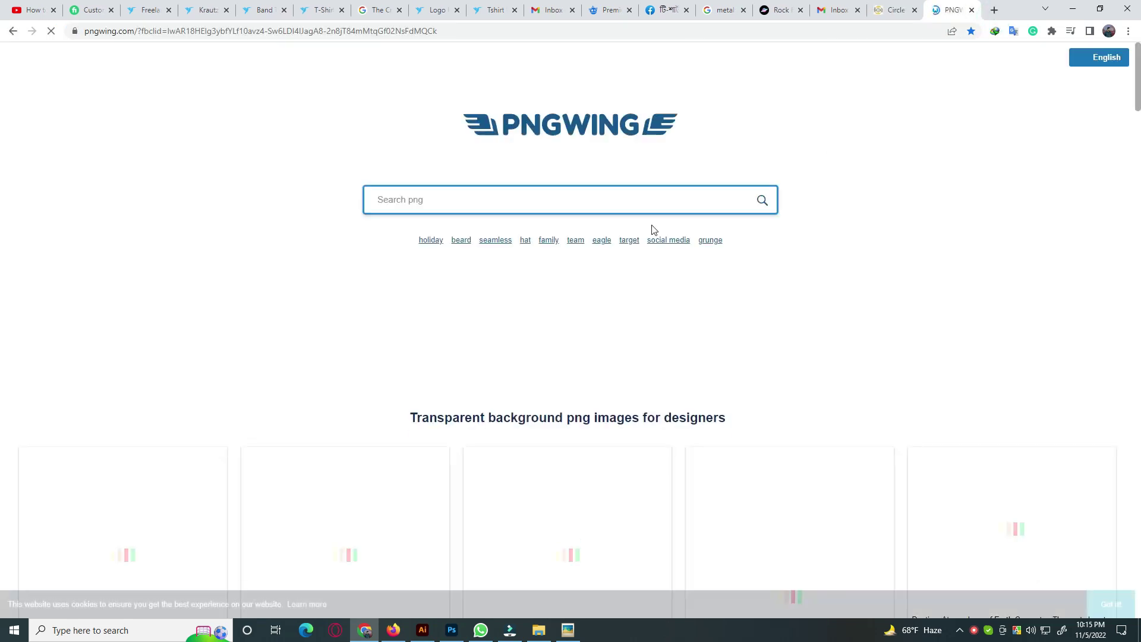
left_click(551, 201)
type("rock music")
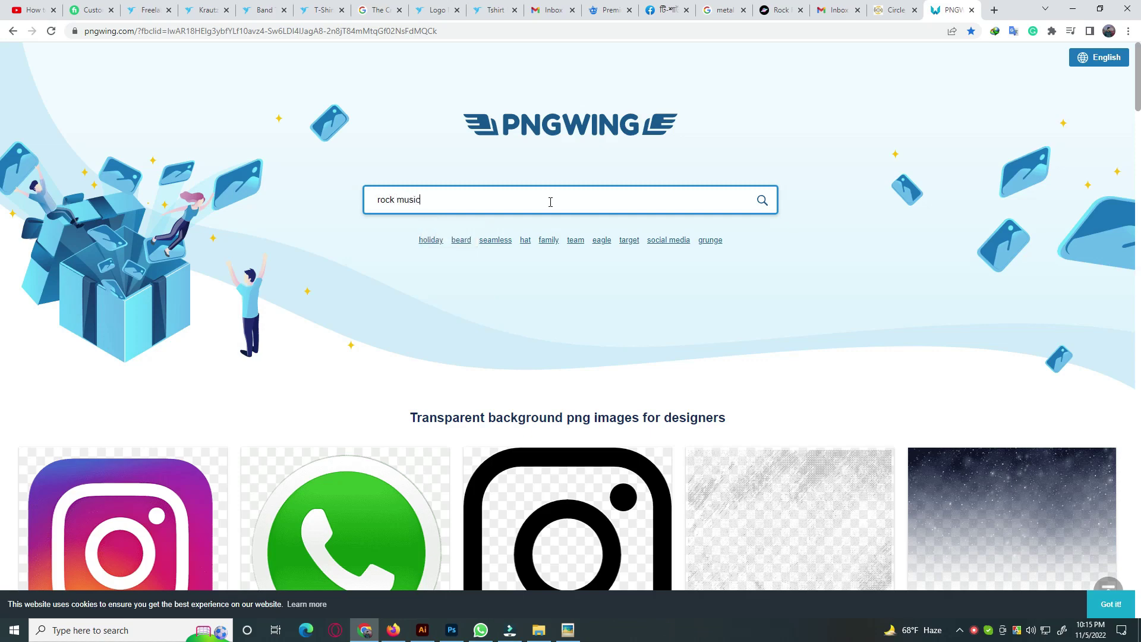
key("Return")
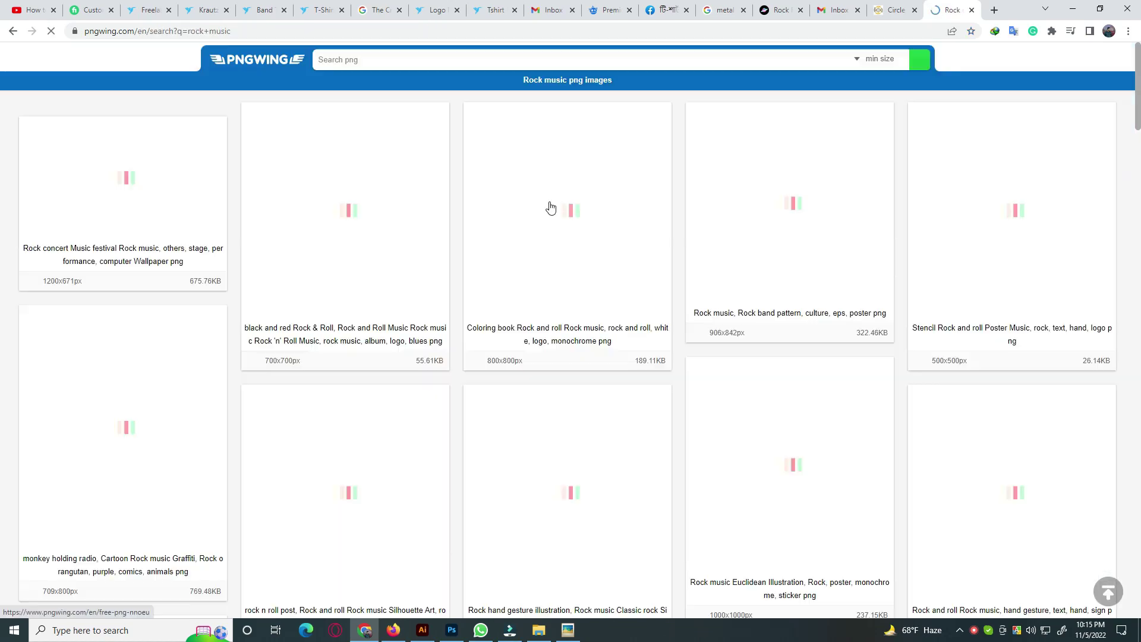
Step: Scroll through the first page of rock results and move to page 2
scroll(464, 376, "down", 2)
scroll(464, 376, "down", 3)
scroll(464, 376, "down", 5)
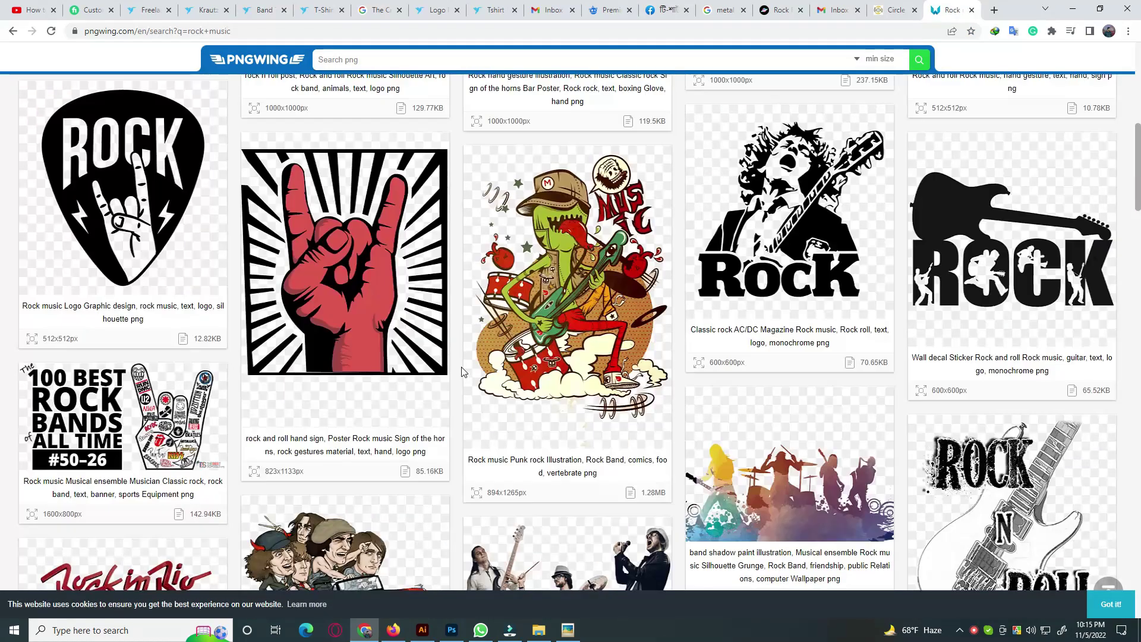
scroll(464, 374, "down", 5)
scroll(465, 371, "down", 4)
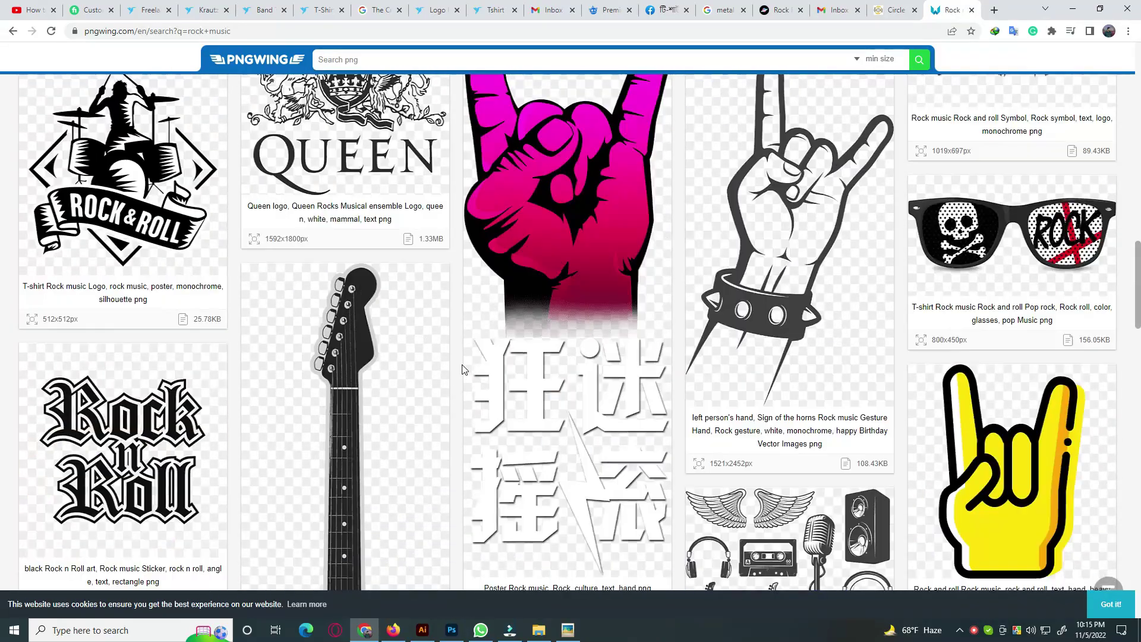
scroll(464, 370, "down", 5)
scroll(464, 368, "down", 4)
scroll(464, 366, "down", 5)
scroll(465, 366, "down", 5)
scroll(465, 366, "down", 4)
scroll(464, 366, "down", 2)
scroll(464, 366, "down", 1)
scroll(464, 366, "down", 2)
scroll(465, 366, "up", 1)
scroll(465, 367, "up", 3)
scroll(563, 469, "up", 5)
scroll(563, 469, "up", 7)
scroll(431, 452, "down", 6)
scroll(440, 423, "down", 8)
scroll(454, 416, "down", 3)
left_click(616, 522)
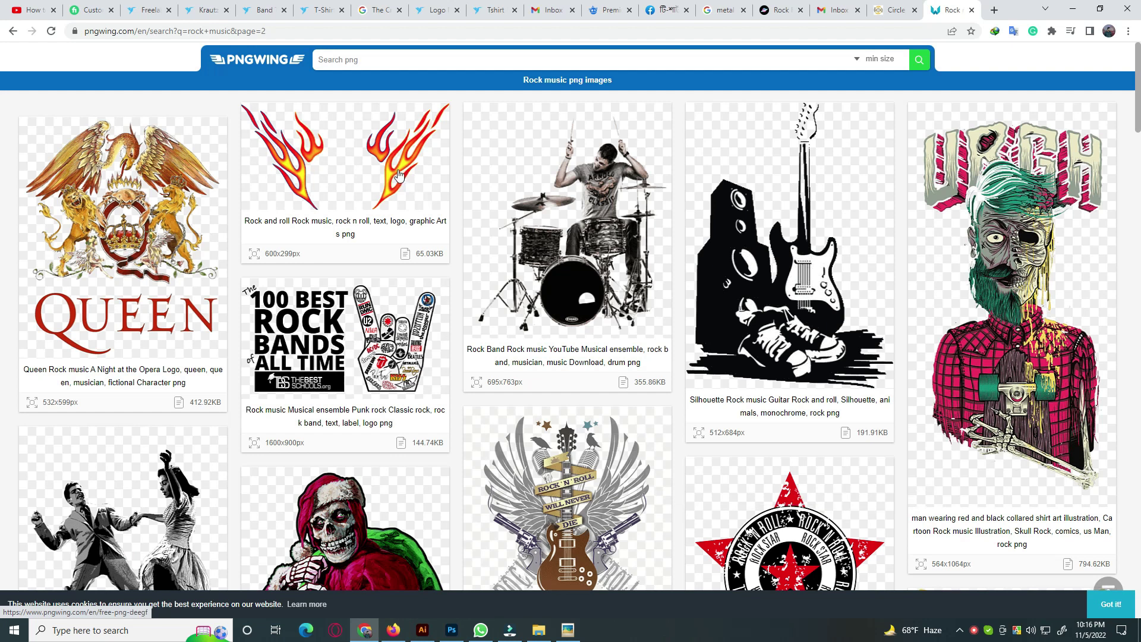
Step: Download the red-and-yellow flames PNG (600×299 px) from its PNGWing page
left_click(398, 174)
left_click(580, 531)
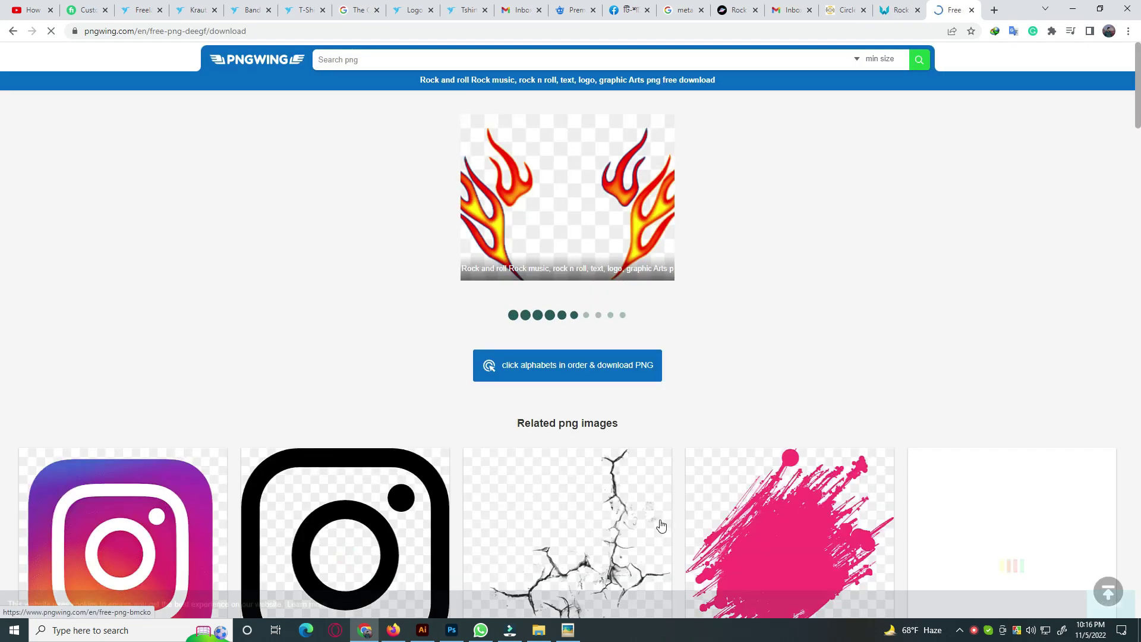
left_click(586, 375)
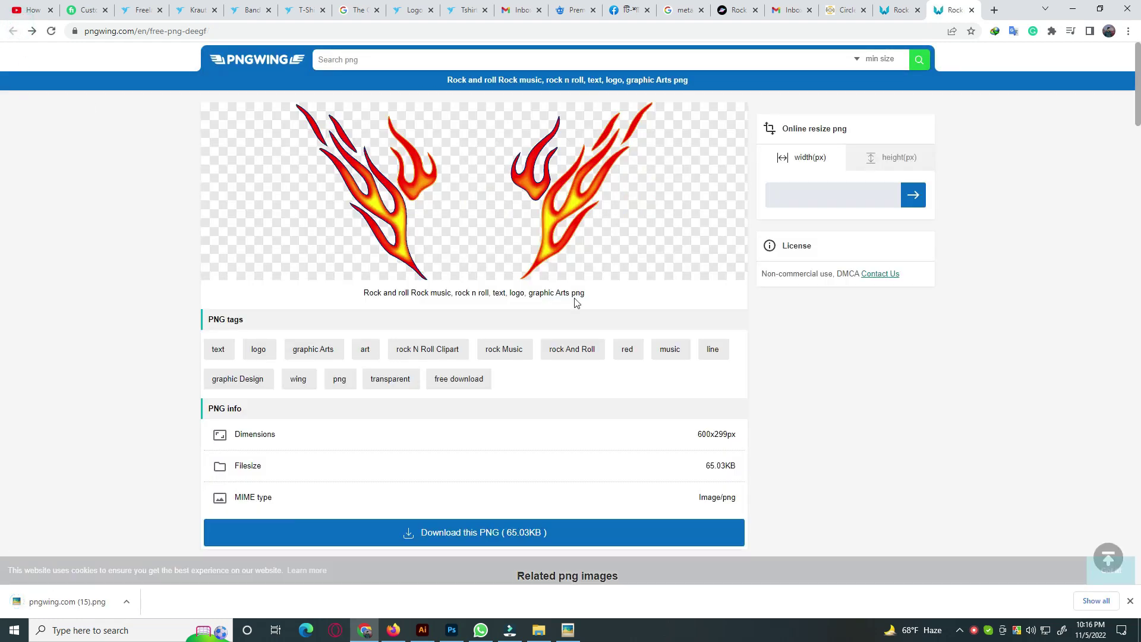
scroll(575, 303, "down", 8)
scroll(173, 305, "down", 4)
scroll(173, 305, "up", 4)
scroll(173, 305, "down", 3)
scroll(173, 305, "down", 3)
scroll(267, 256, "down", 4)
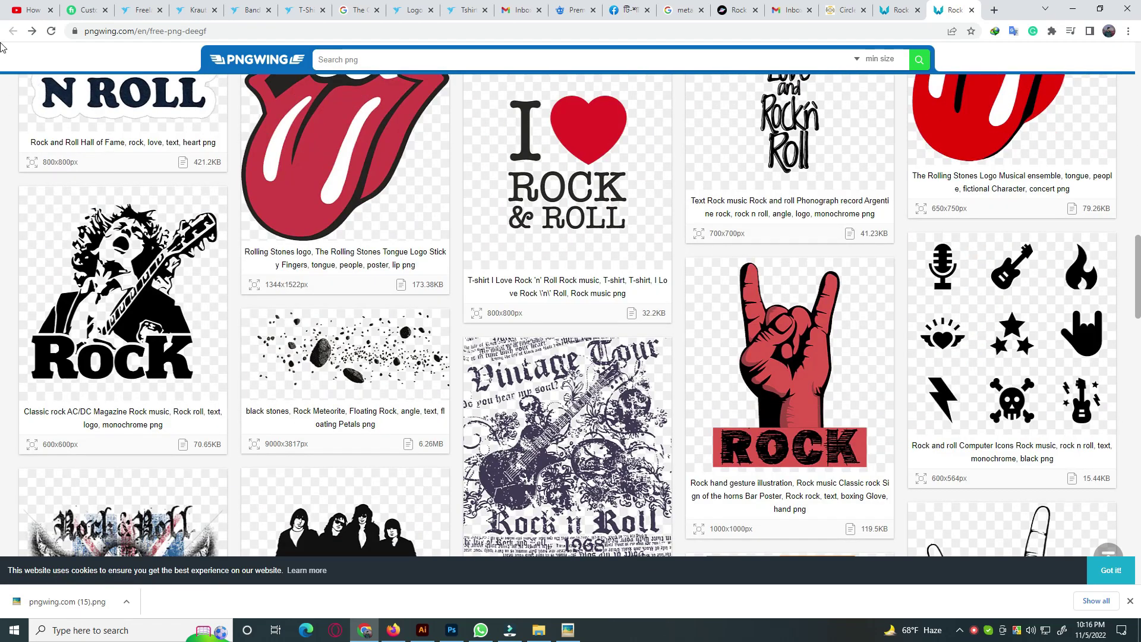
Step: Return to the page 2 rock results tab and scroll to the bottom
left_click(902, 10)
scroll(559, 289, "down", 5)
scroll(559, 289, "down", 5)
scroll(559, 289, "down", 4)
scroll(560, 289, "down", 4)
scroll(560, 289, "down", 7)
scroll(559, 290, "down", 5)
scroll(556, 297, "down", 7)
scroll(555, 298, "down", 10)
scroll(611, 529, "down", 3)
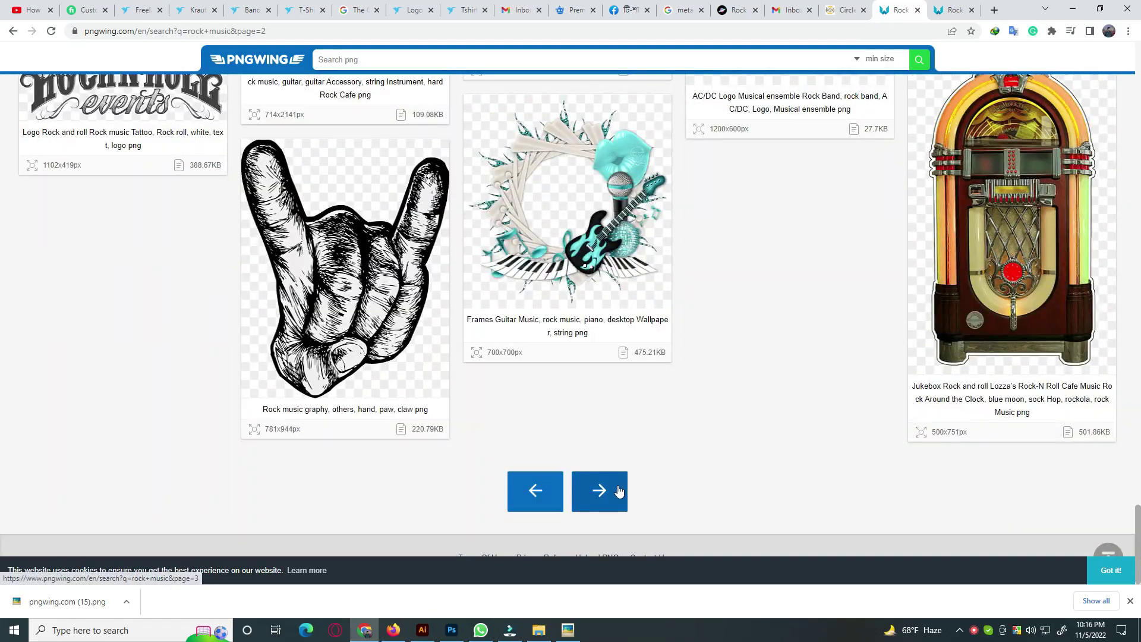
Step: Move to the next page of PNGWing rock results and scroll through it
left_click(619, 490)
scroll(541, 357, "down", 4)
scroll(538, 363, "down", 5)
scroll(537, 364, "down", 3)
scroll(506, 315, "down", 5)
scroll(463, 255, "down", 4)
scroll(421, 195, "down", 3)
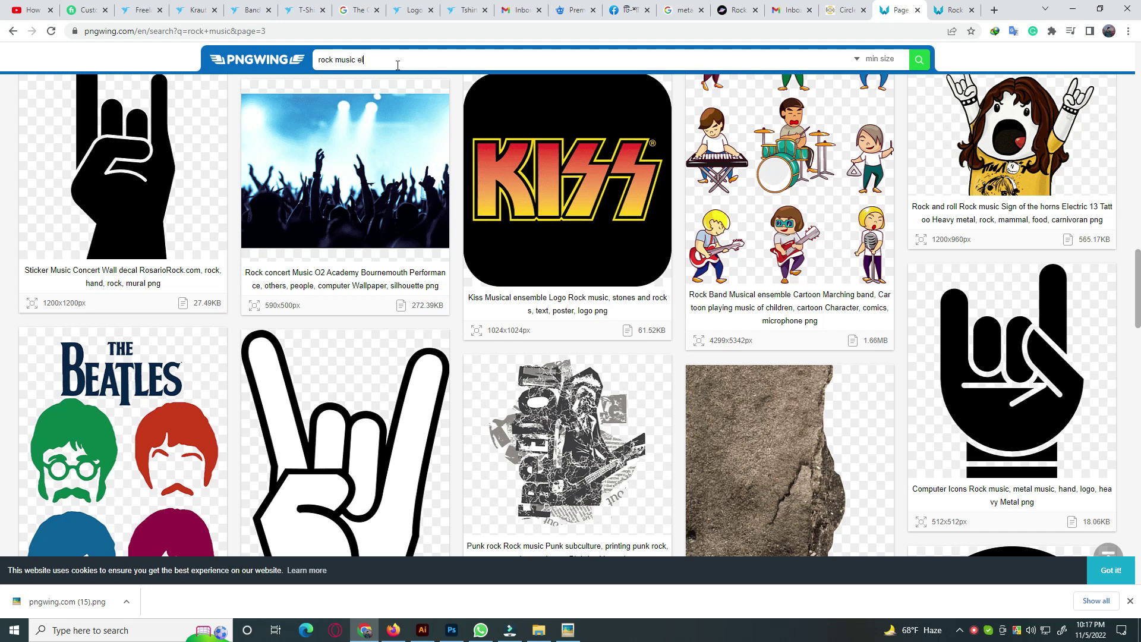
Step: Search PNGWing for 'rock music elements' and browse the results, including page 1
key("Return")
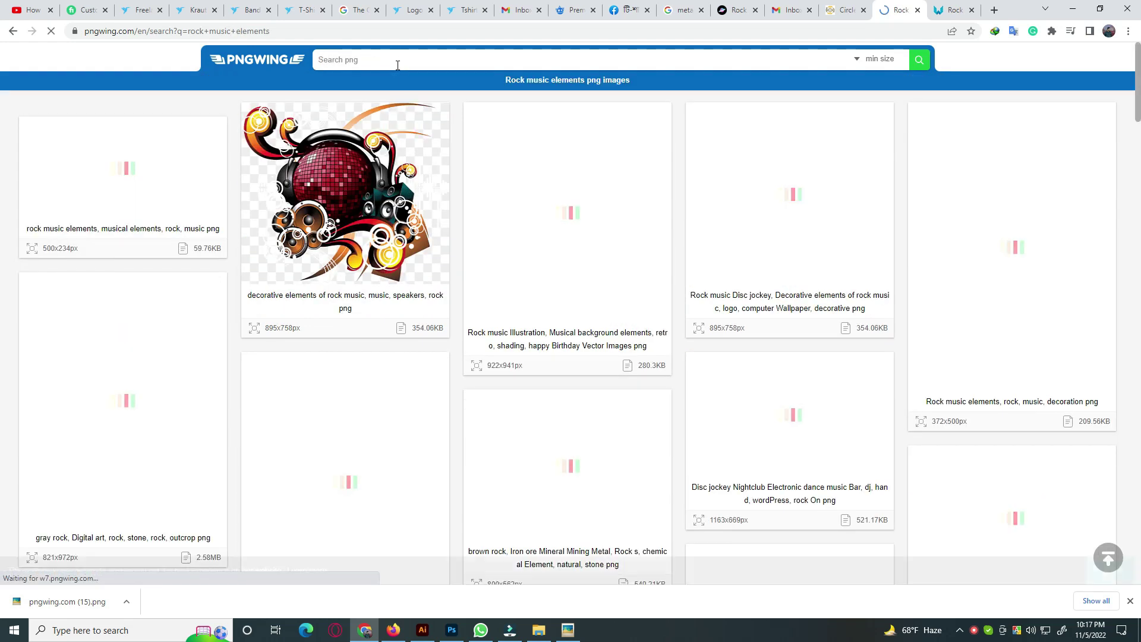
scroll(680, 402, "down", 4)
scroll(681, 402, "down", 3)
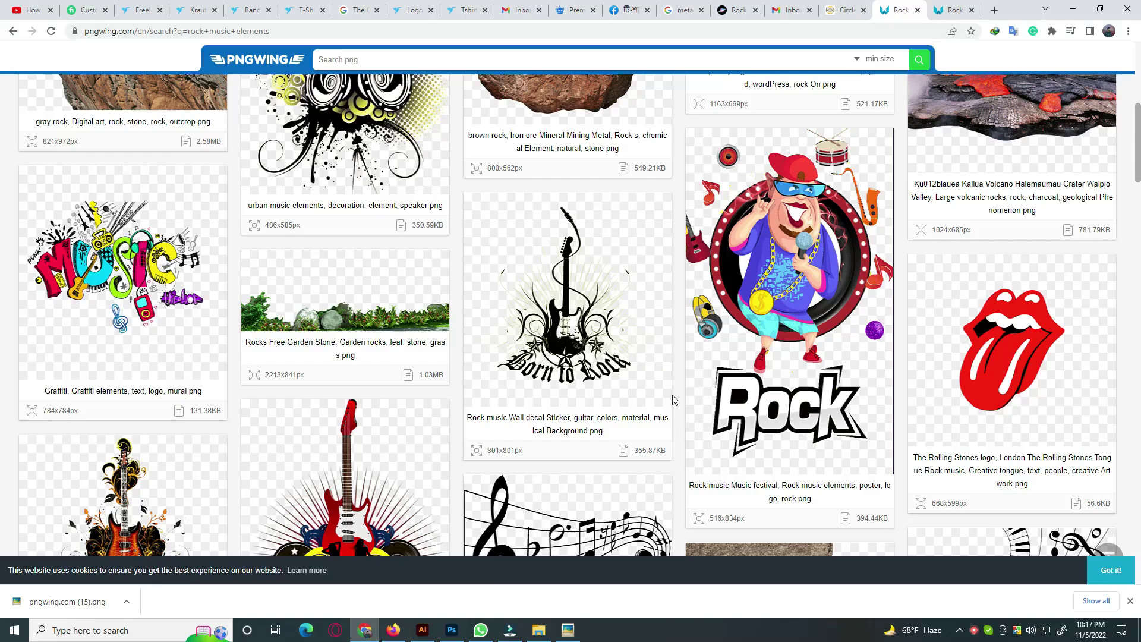
scroll(667, 400, "down", 3)
scroll(667, 401, "down", 4)
scroll(428, 404, "down", 3)
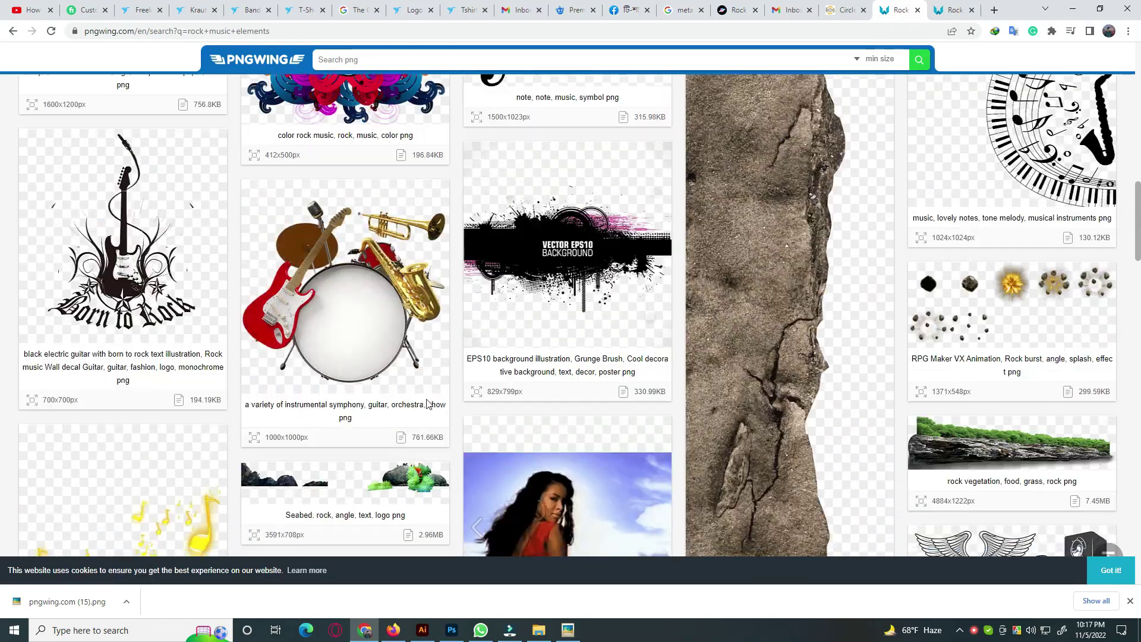
scroll(443, 427, "down", 5)
scroll(440, 426, "down", 6)
scroll(438, 427, "down", 4)
scroll(436, 426, "down", 4)
scroll(434, 425, "down", 4)
scroll(428, 416, "down", 3)
scroll(425, 408, "down", 6)
scroll(425, 395, "down", 3)
scroll(427, 404, "down", 3)
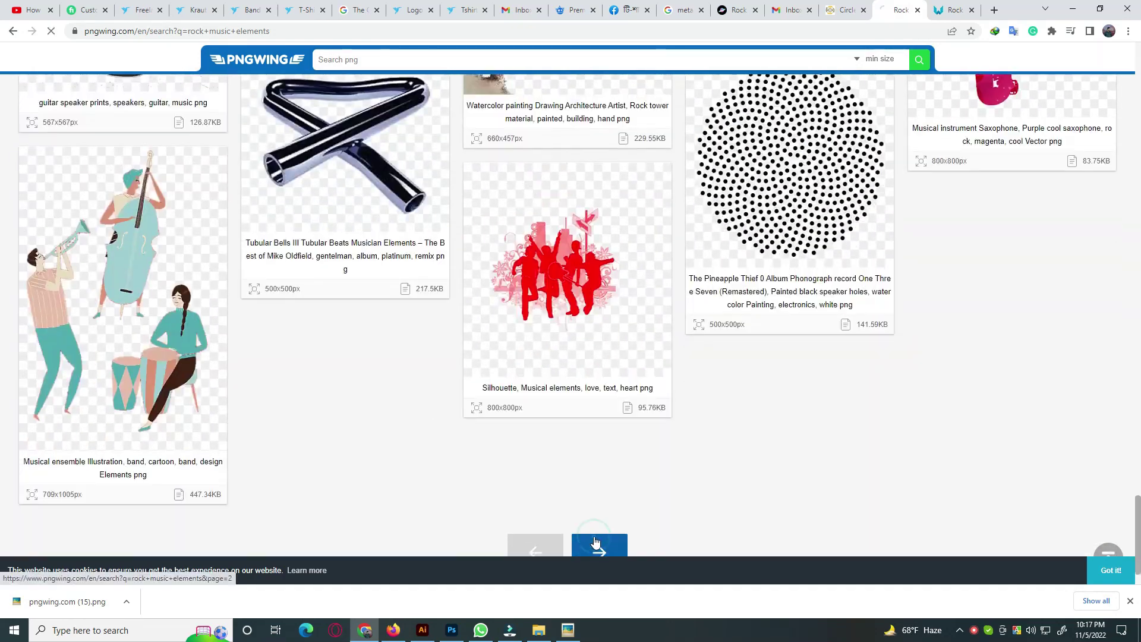
scroll(590, 526, "down", 2)
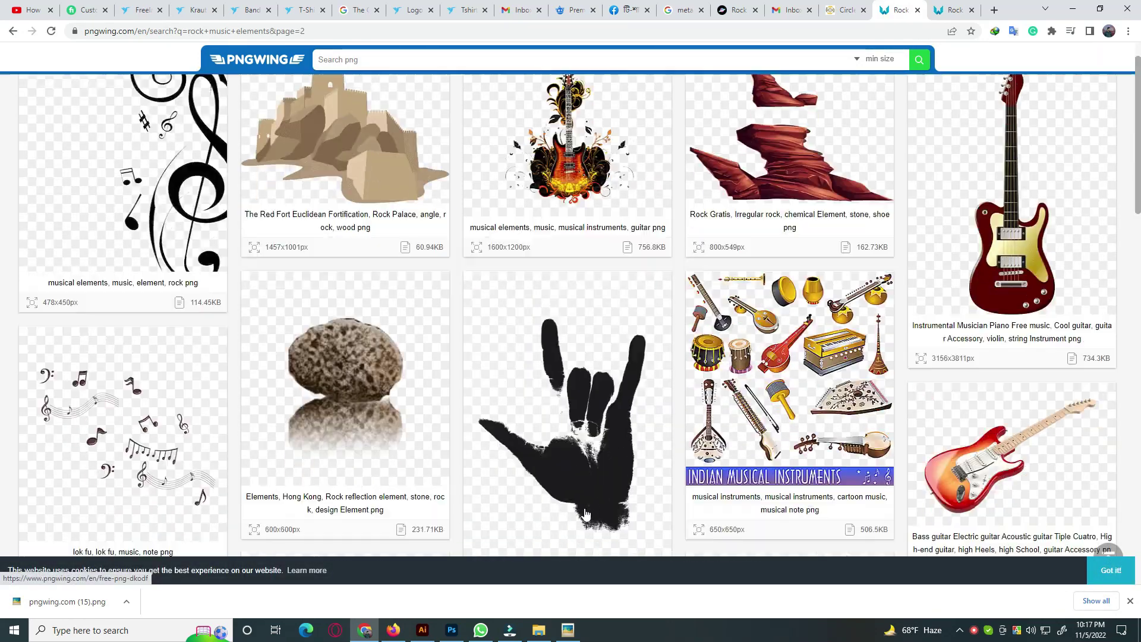
scroll(588, 522, "down", 5)
scroll(587, 518, "down", 6)
scroll(584, 513, "down", 2)
scroll(584, 513, "down", 6)
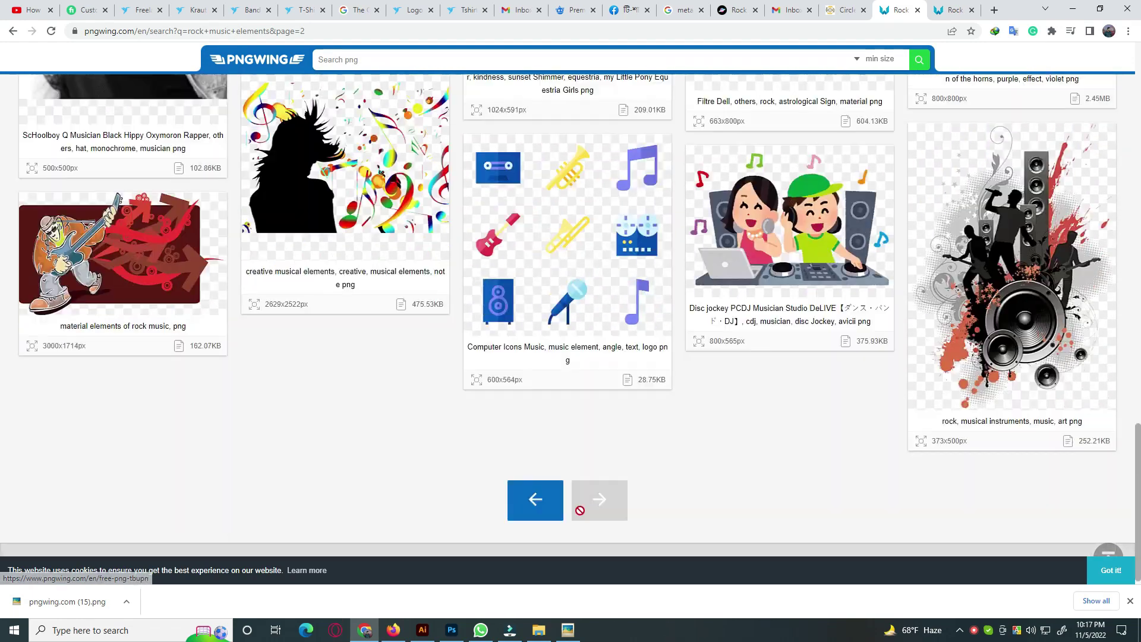
left_click(551, 521)
scroll(541, 505, "down", 3)
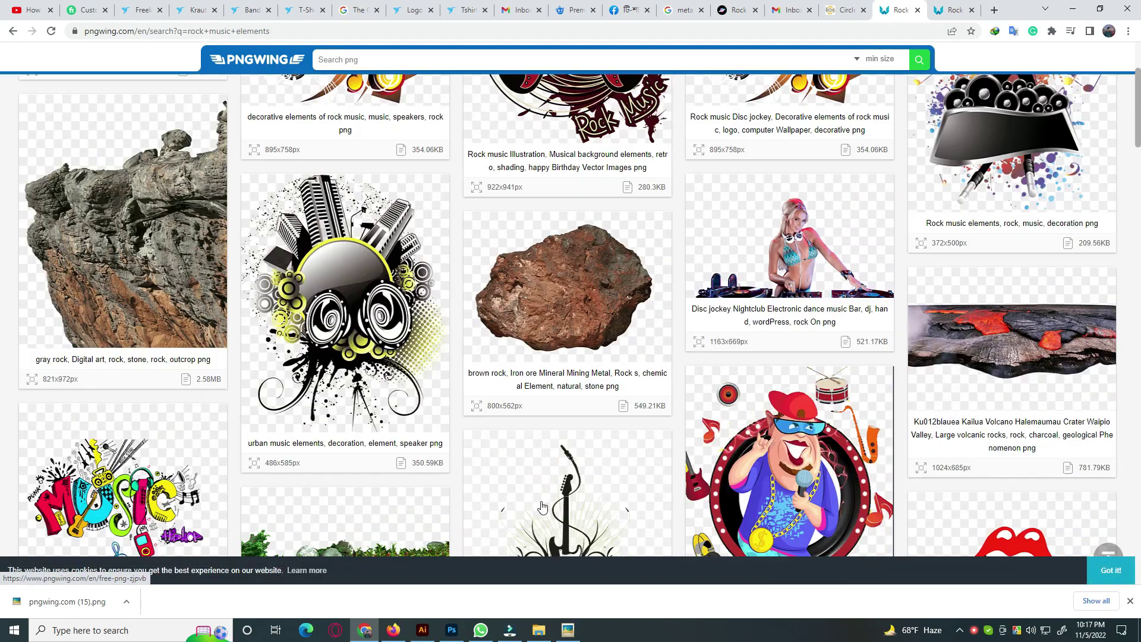
scroll(541, 505, "down", 3)
scroll(584, 482, "down", 4)
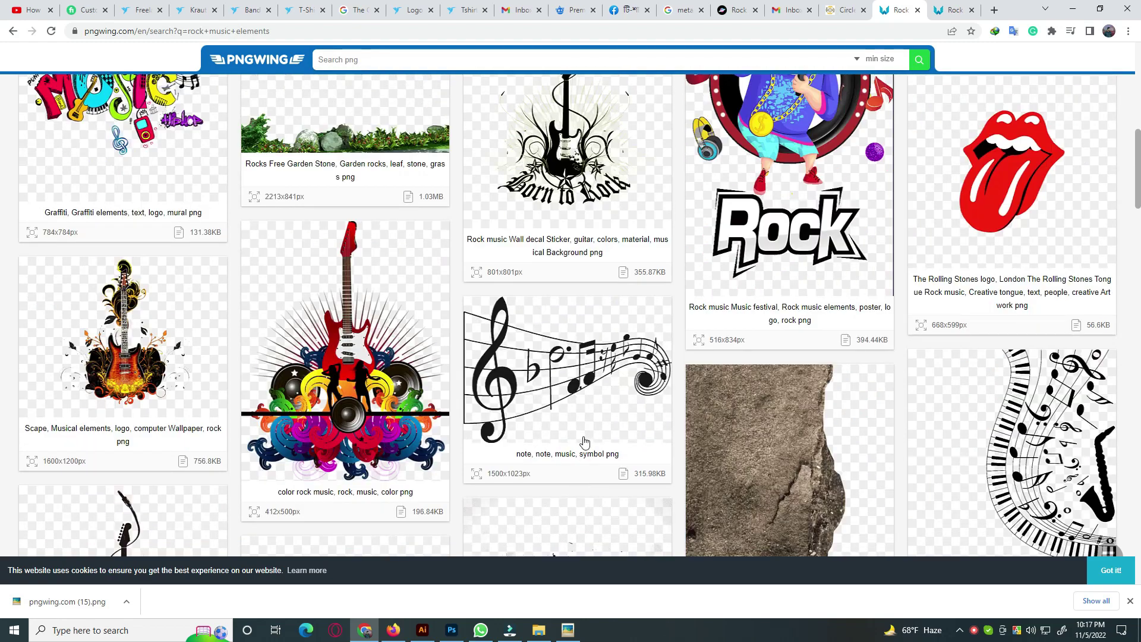
scroll(585, 443, "down", 6)
scroll(293, 403, "down", 5)
scroll(293, 402, "down", 7)
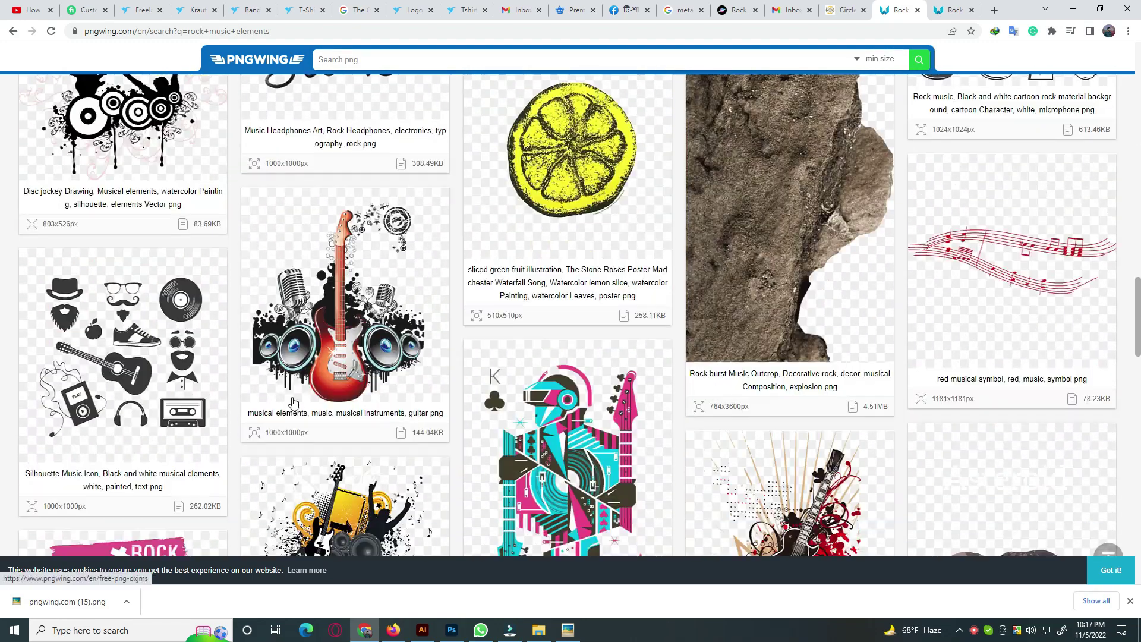
Step: On the Freepik tab, replace the lightning search with 'rock music'
left_click(575, 10)
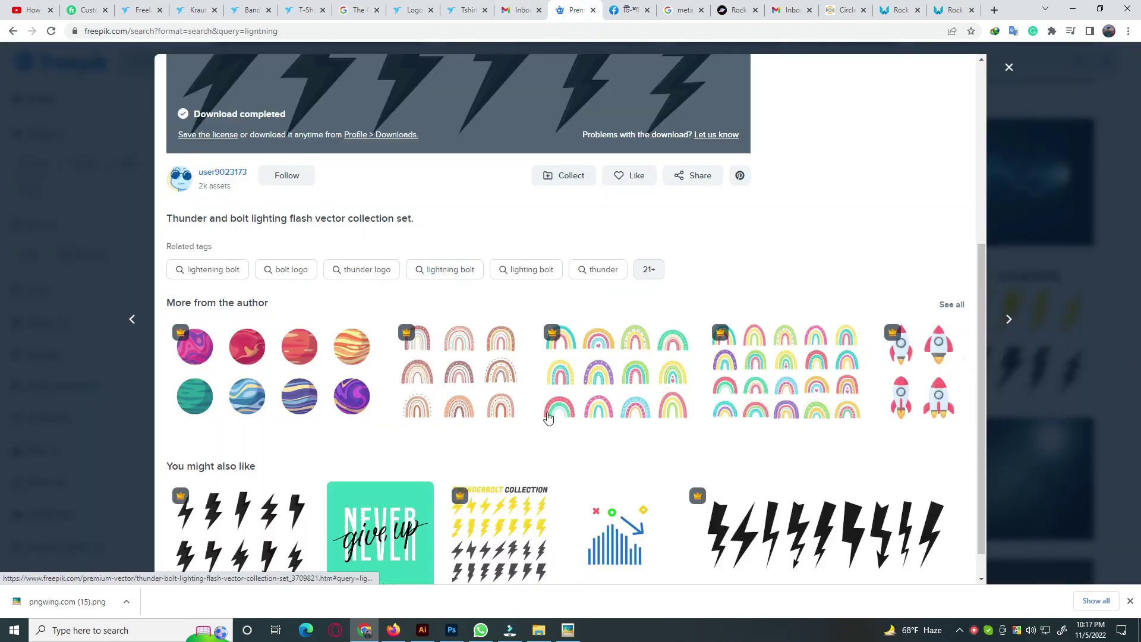
key("Escape")
left_click(280, 67)
type("roc")
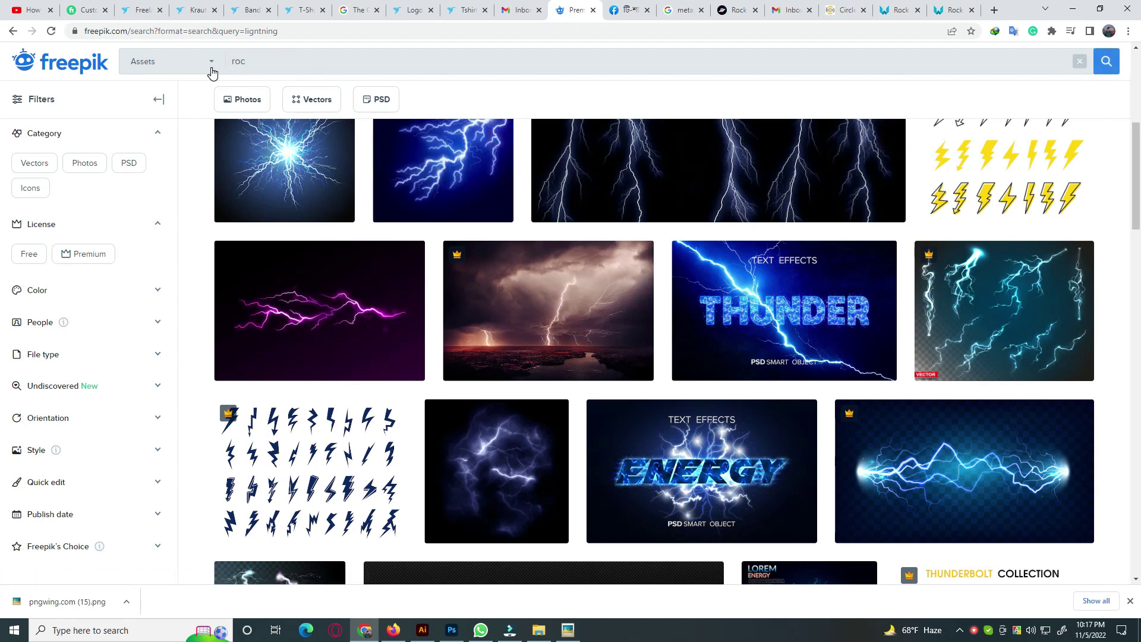
type("k music")
key("Return")
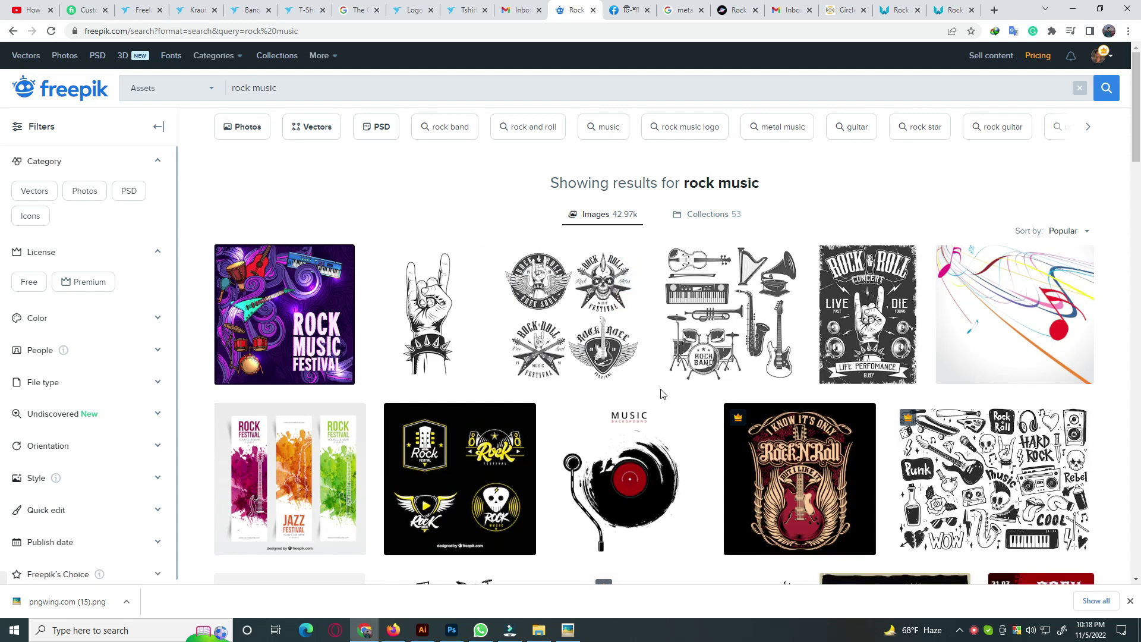
Step: Browse Freepik rock music results and preview the Vintage rock logo collection
scroll(657, 383, "down", 3)
scroll(657, 383, "down", 2)
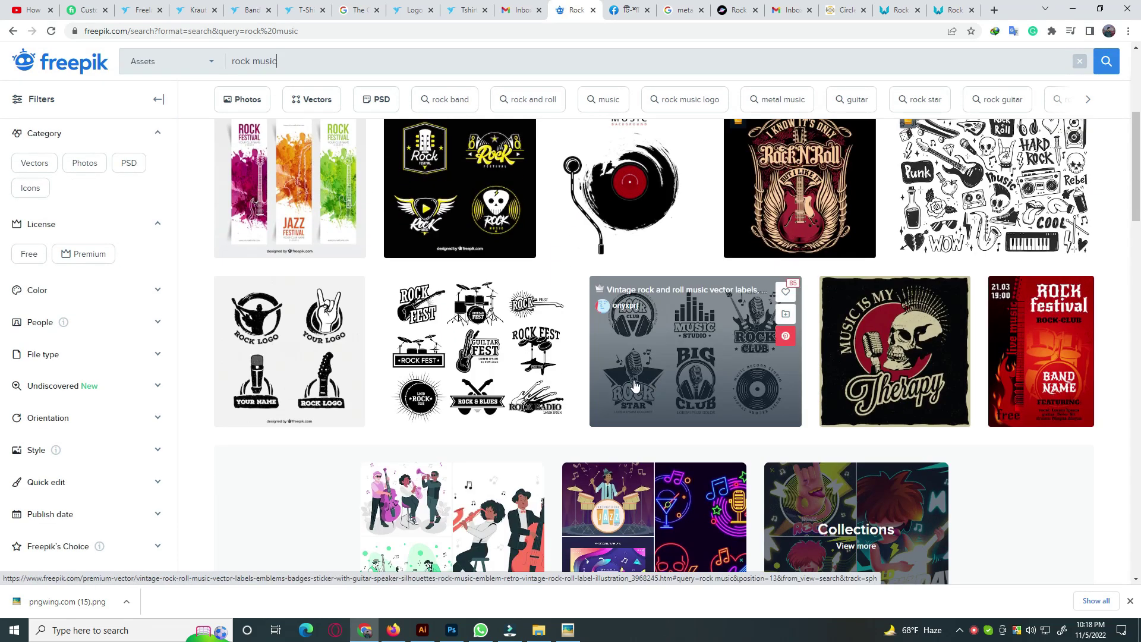
scroll(635, 385, "down", 4)
scroll(598, 398, "down", 5)
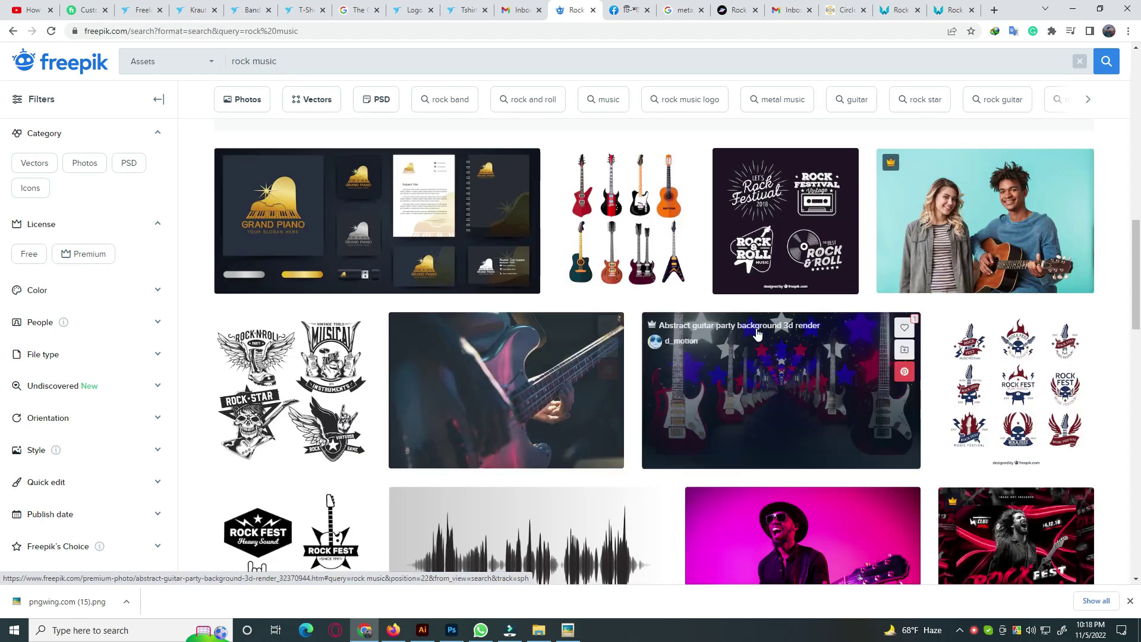
scroll(832, 356, "down", 2)
left_click(981, 264)
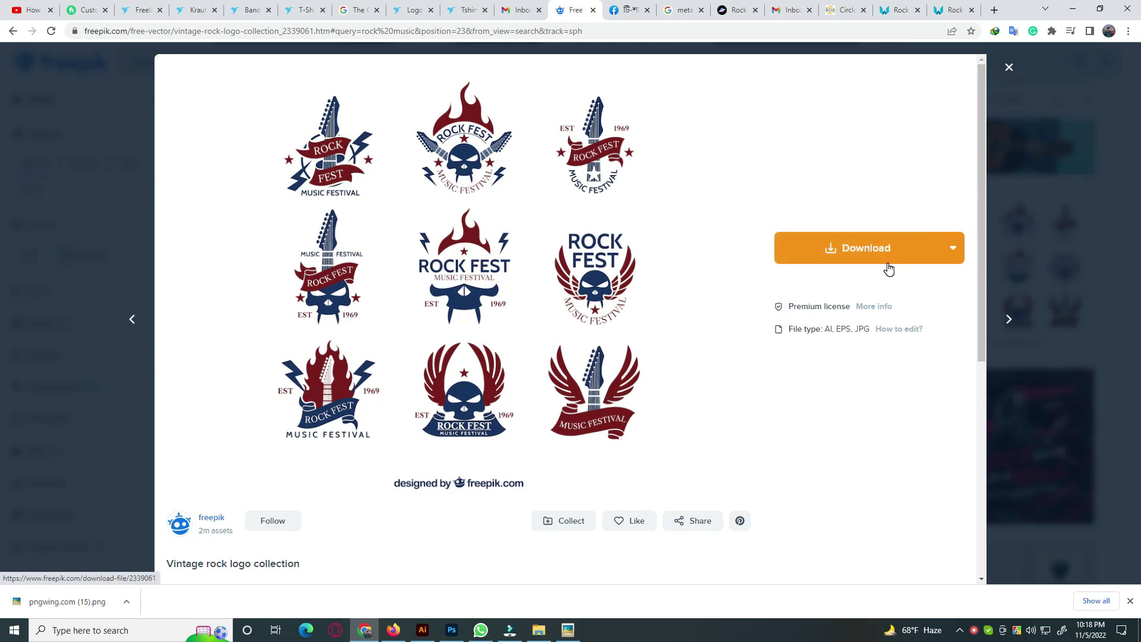
left_click(1036, 273)
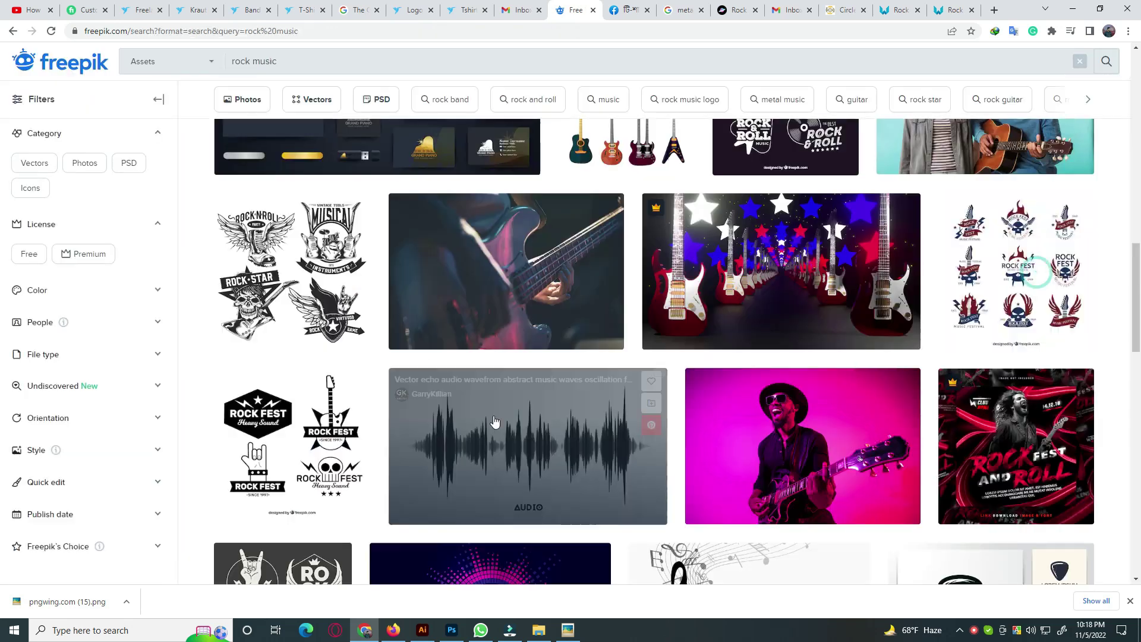
scroll(506, 422, "down", 4)
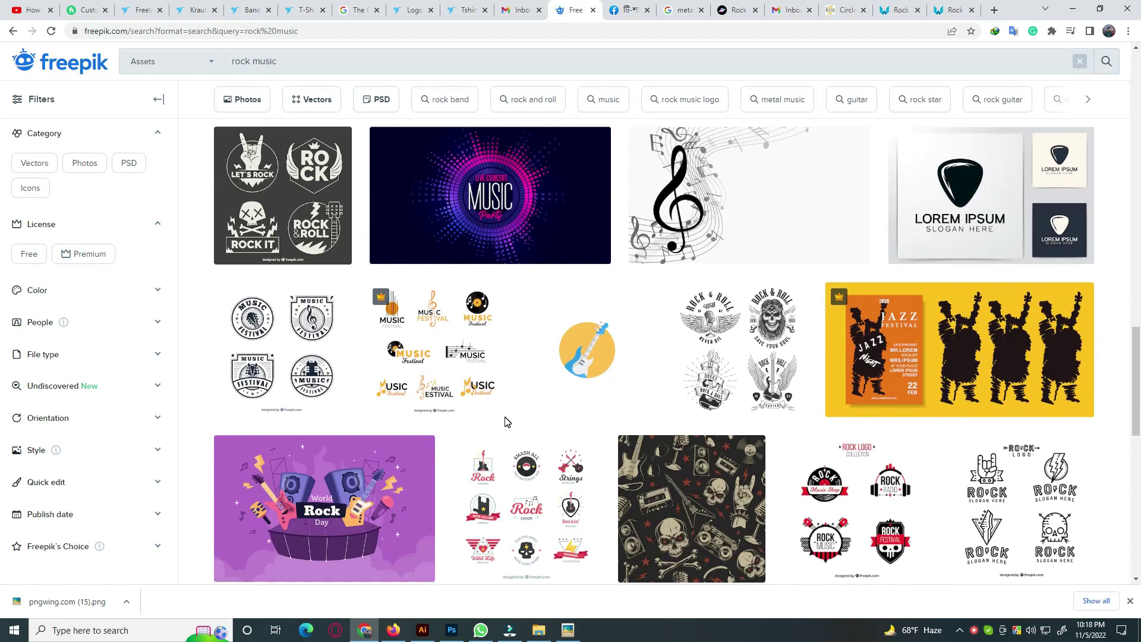
scroll(506, 421, "down", 6)
scroll(506, 422, "down", 3)
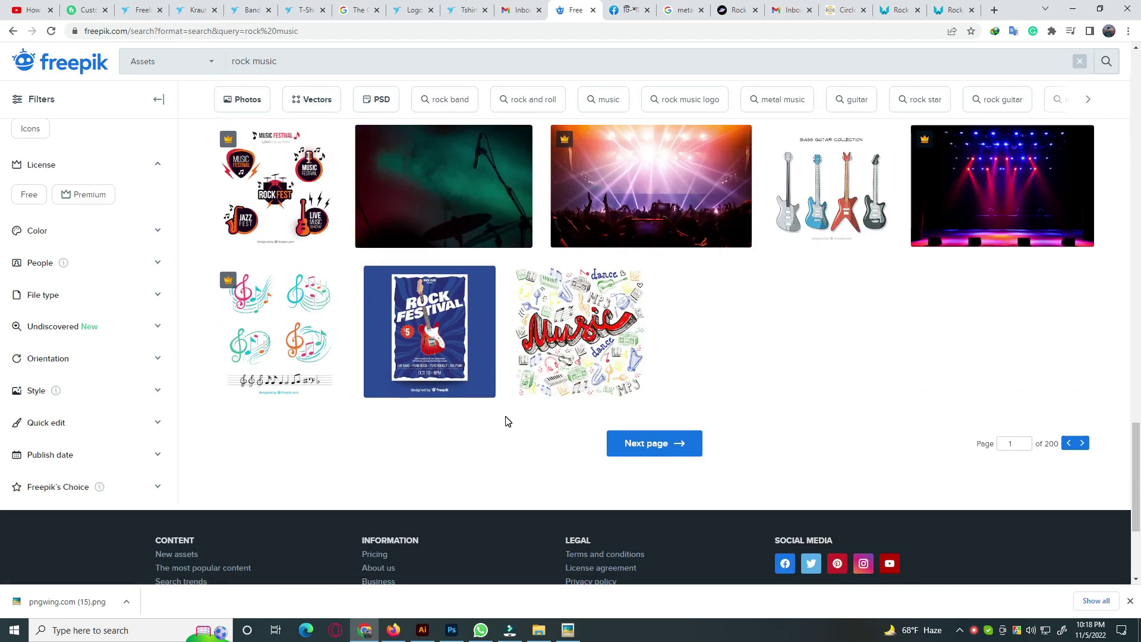
Step: Look through page 2 of the Freepik rock music results, then page 1 again
left_click(654, 386)
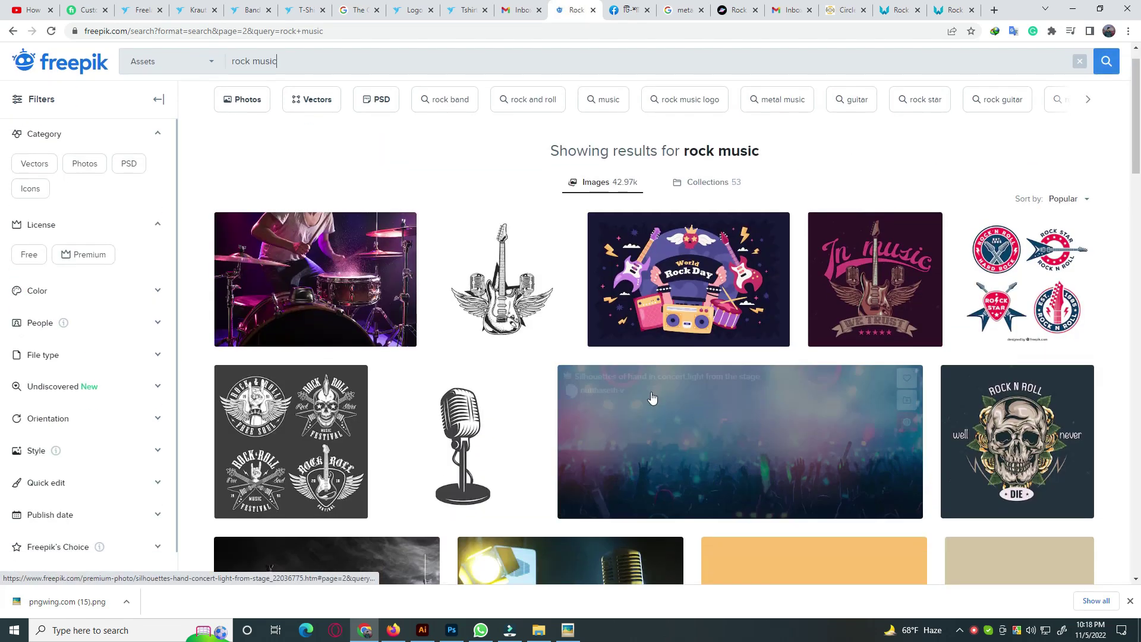
scroll(652, 397, "down", 4)
scroll(652, 397, "down", 3)
scroll(651, 402, "down", 6)
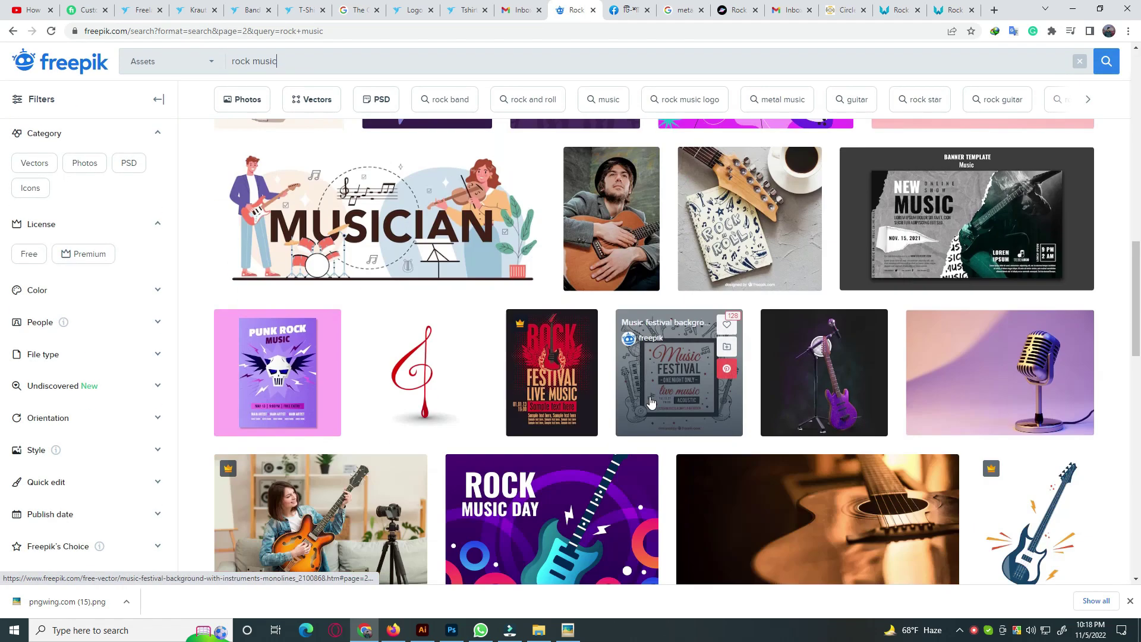
scroll(651, 403, "down", 4)
scroll(651, 402, "down", 6)
scroll(645, 422, "down", 6)
left_click(641, 439)
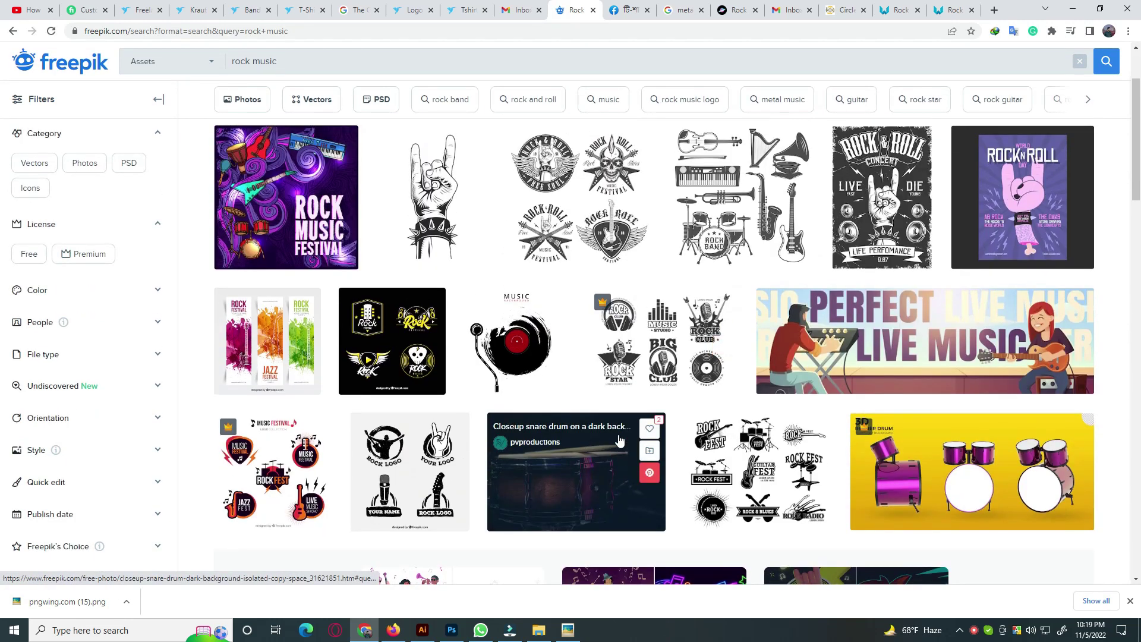
scroll(618, 440, "down", 3)
scroll(607, 440, "down", 4)
scroll(588, 439, "down", 2)
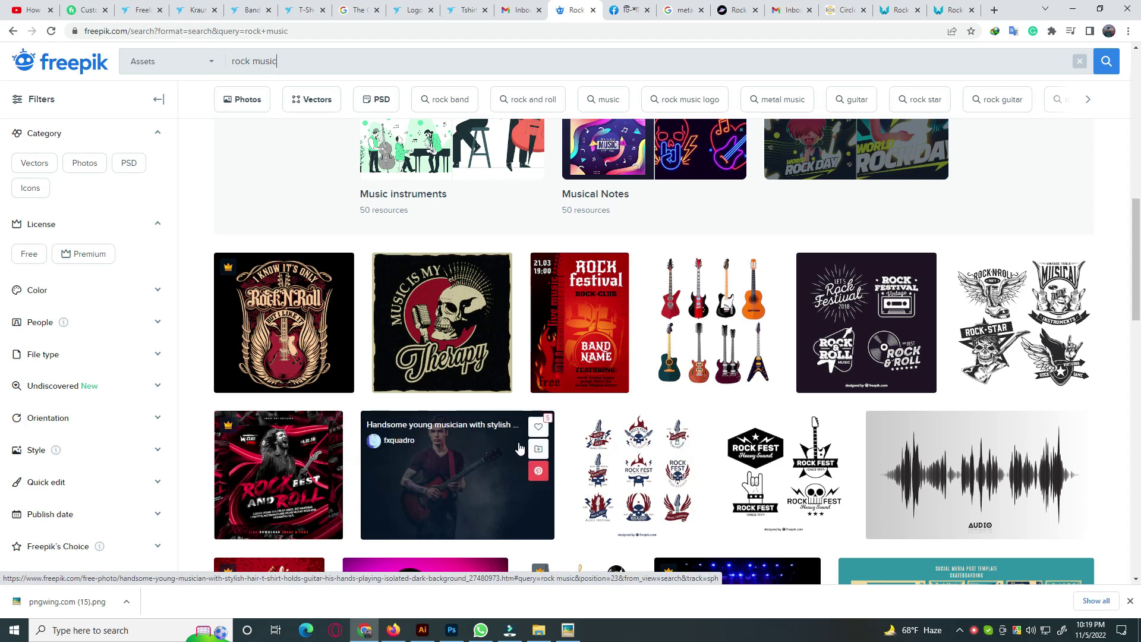
scroll(519, 448, "down", 4)
scroll(470, 423, "down", 3)
scroll(416, 446, "down", 2)
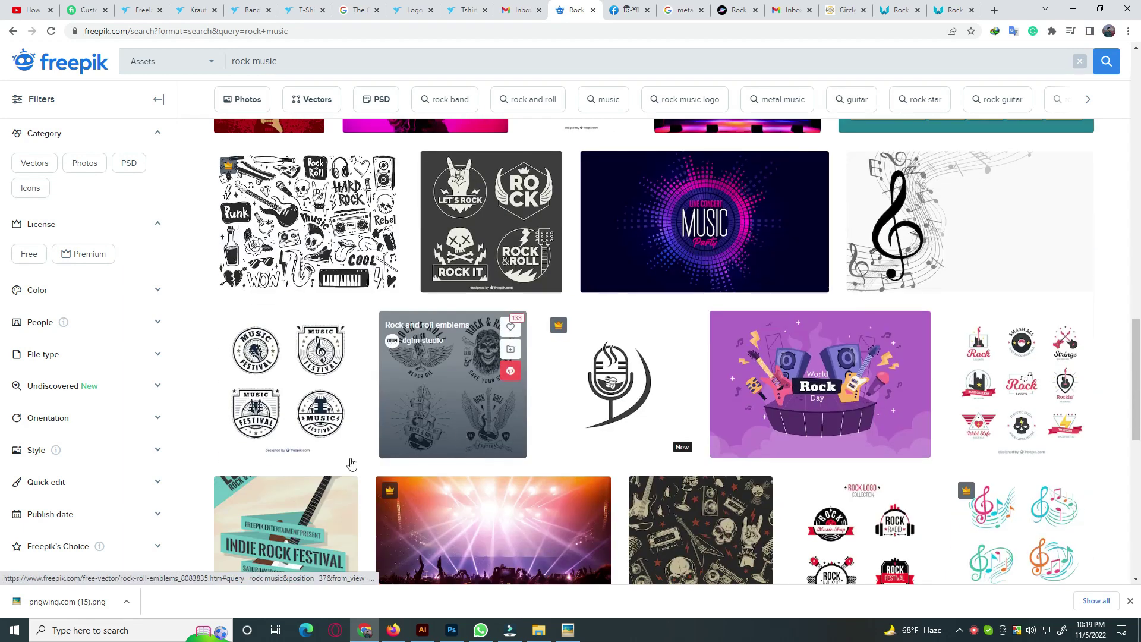
scroll(352, 469, "down", 4)
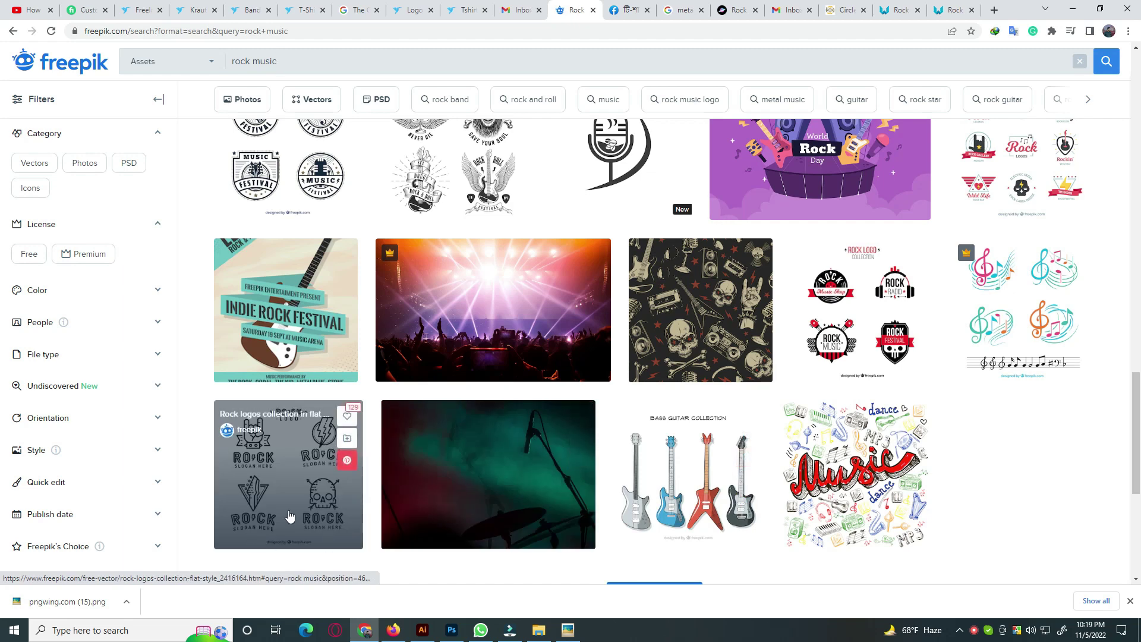
scroll(466, 475, "up", 4)
scroll(465, 471, "up", 3)
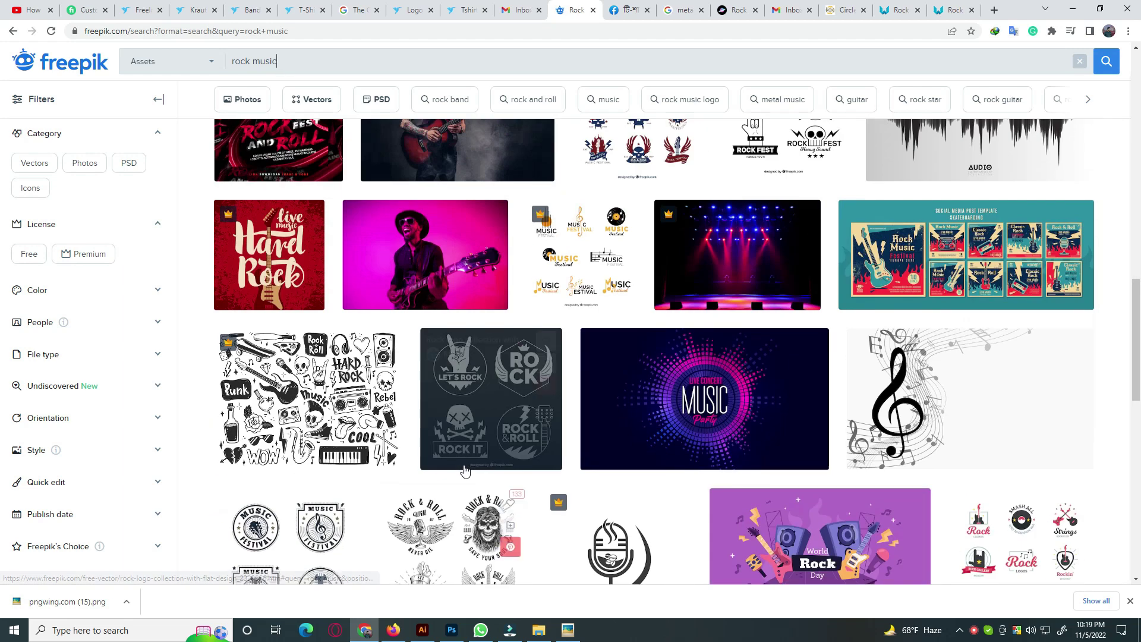
scroll(466, 471, "up", 2)
Step: Return to the PNGWing rock results tab and scroll further down through the PNGs
left_click(953, 10)
scroll(315, 432, "up", 3)
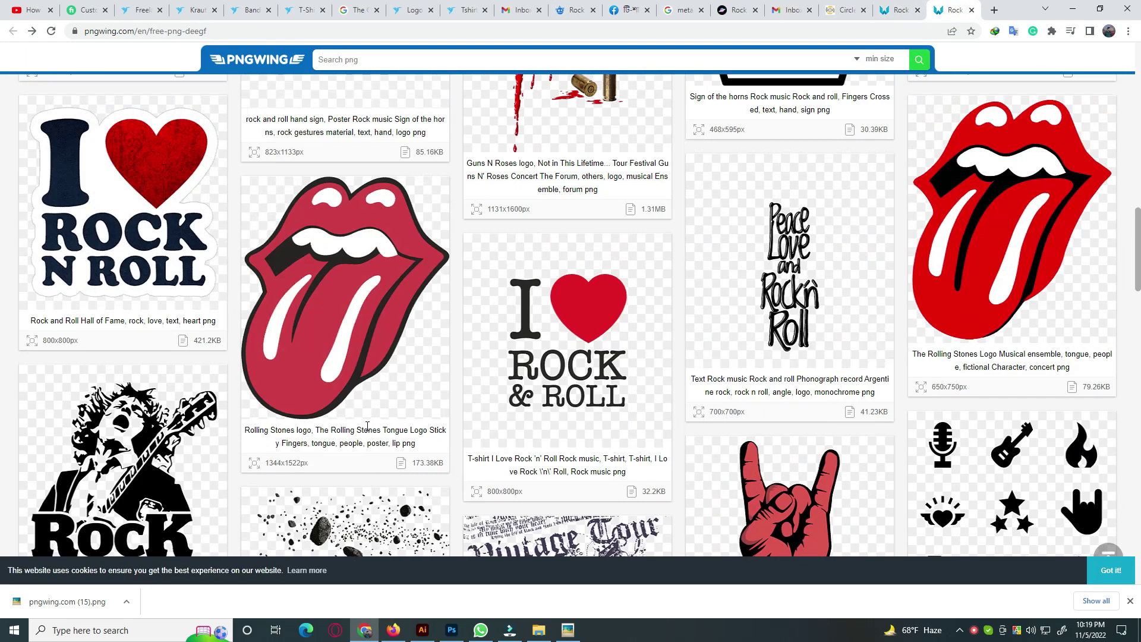
scroll(315, 433, "up", 2)
scroll(315, 433, "up", 4)
scroll(302, 437, "up", 4)
scroll(302, 437, "up", 3)
scroll(492, 440, "down", 3)
scroll(739, 432, "down", 9)
scroll(739, 432, "down", 5)
scroll(535, 434, "down", 5)
scroll(523, 431, "down", 5)
scroll(522, 430, "down", 5)
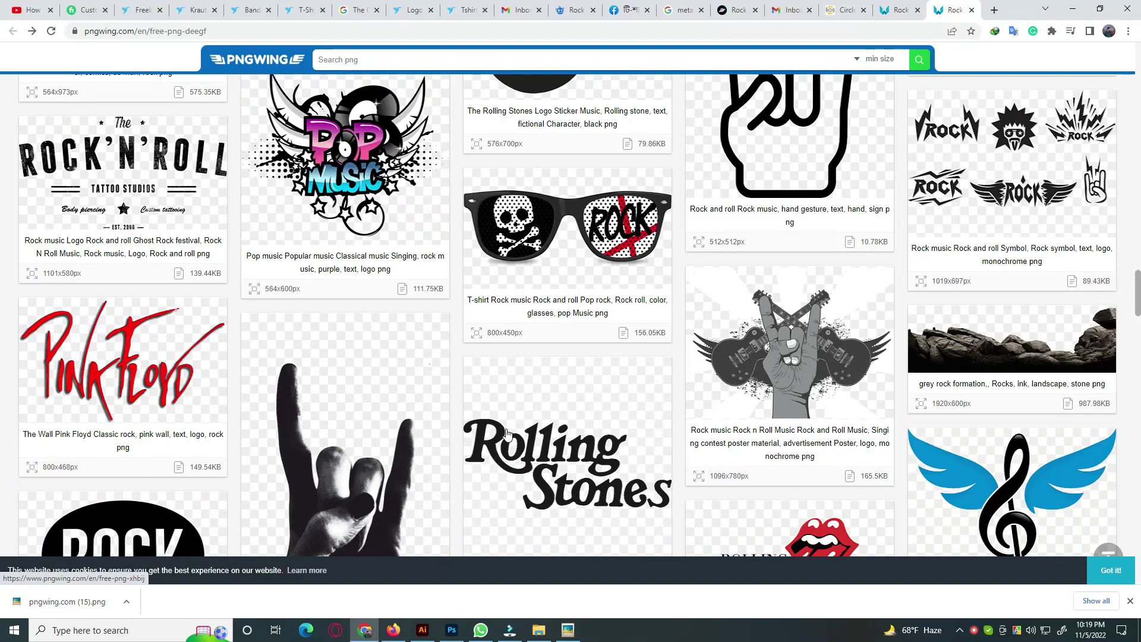
scroll(494, 438, "down", 5)
scroll(565, 405, "down", 5)
scroll(645, 360, "down", 1)
scroll(644, 357, "down", 1)
scroll(643, 356, "down", 3)
scroll(624, 351, "down", 4)
scroll(600, 342, "down", 5)
scroll(583, 336, "down", 4)
scroll(583, 337, "down", 1)
Step: Embed the PNGWing flame image (pngwing.com 15), enlarged to about double and moved up
key("alt+Tab")
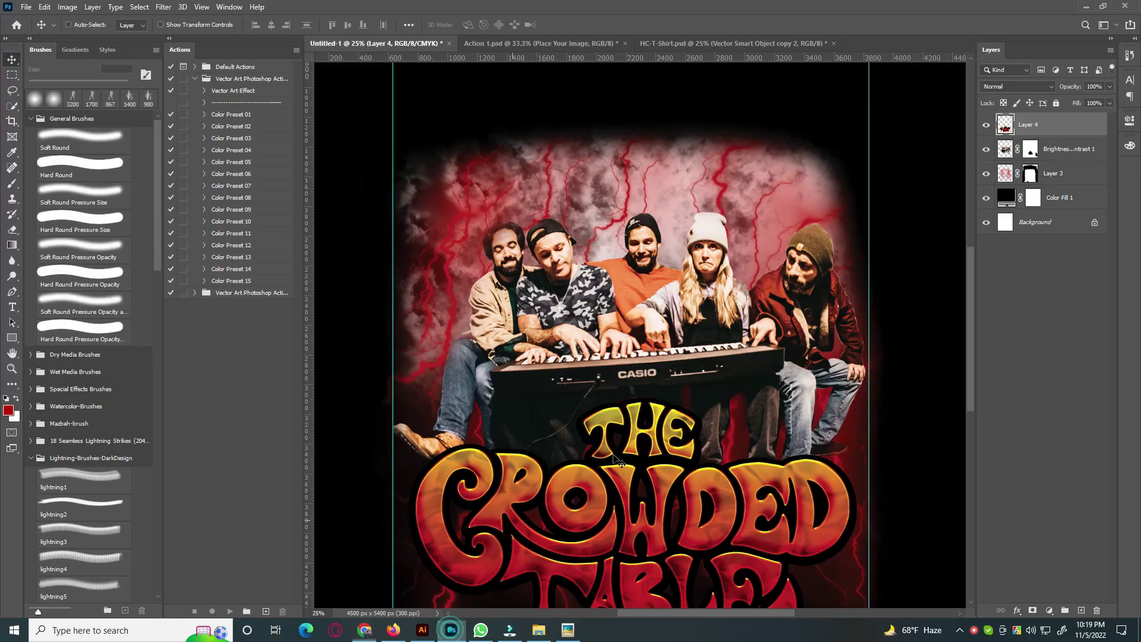
left_click(29, 6)
left_click(77, 246)
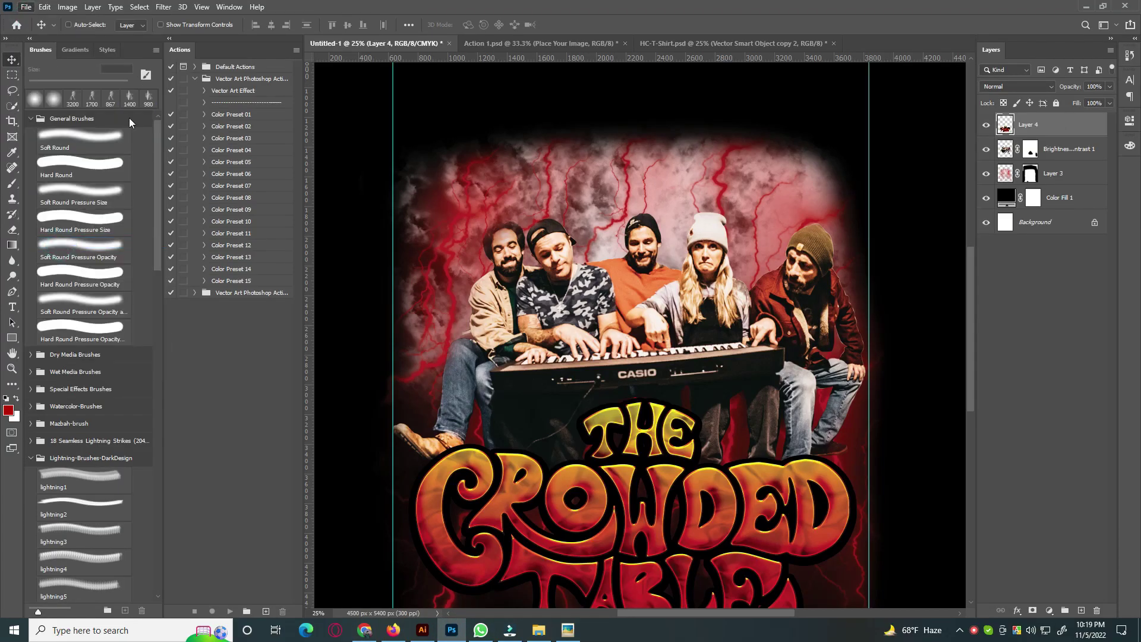
left_click(139, 119)
left_click(277, 501)
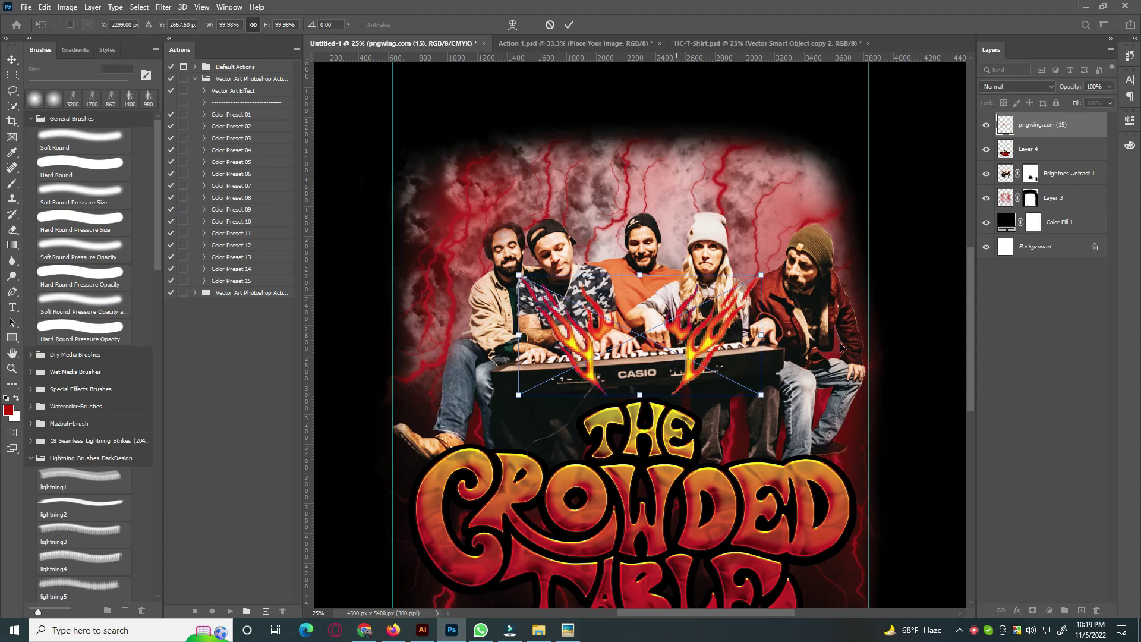
mouse_move(767, 338)
left_mouse_down()
mouse_move(894, 331)
mouse_move(870, 199)
mouse_move(863, 229)
left_mouse_up()
key("Return")
Step: Keep the flame layer above Layer 3 and visible, then review the poster and Illustrator artwork
left_click_drag(1069, 204, 1070, 212)
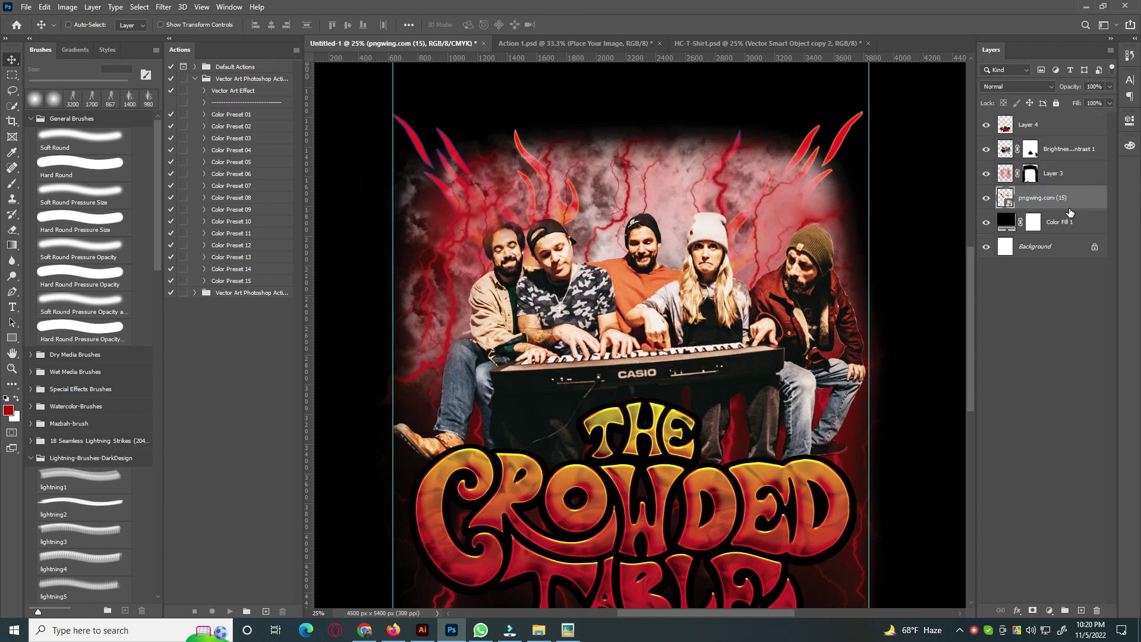
left_click_drag(1070, 170, 1071, 169)
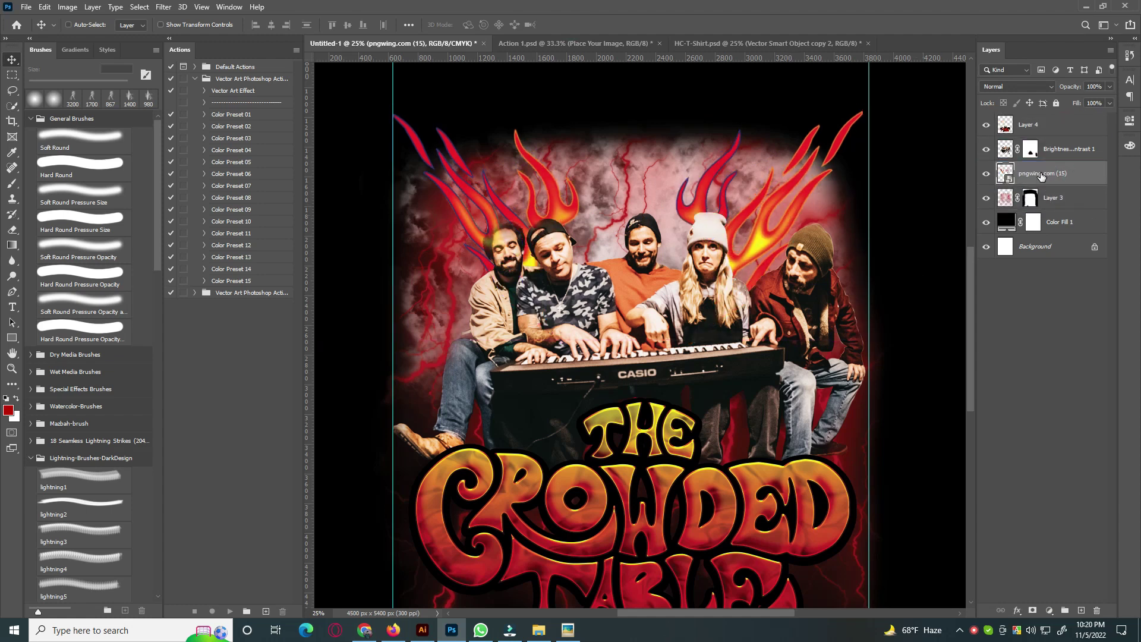
left_click(988, 173)
scroll(938, 369, "up", 2)
key("ctrl+minus")
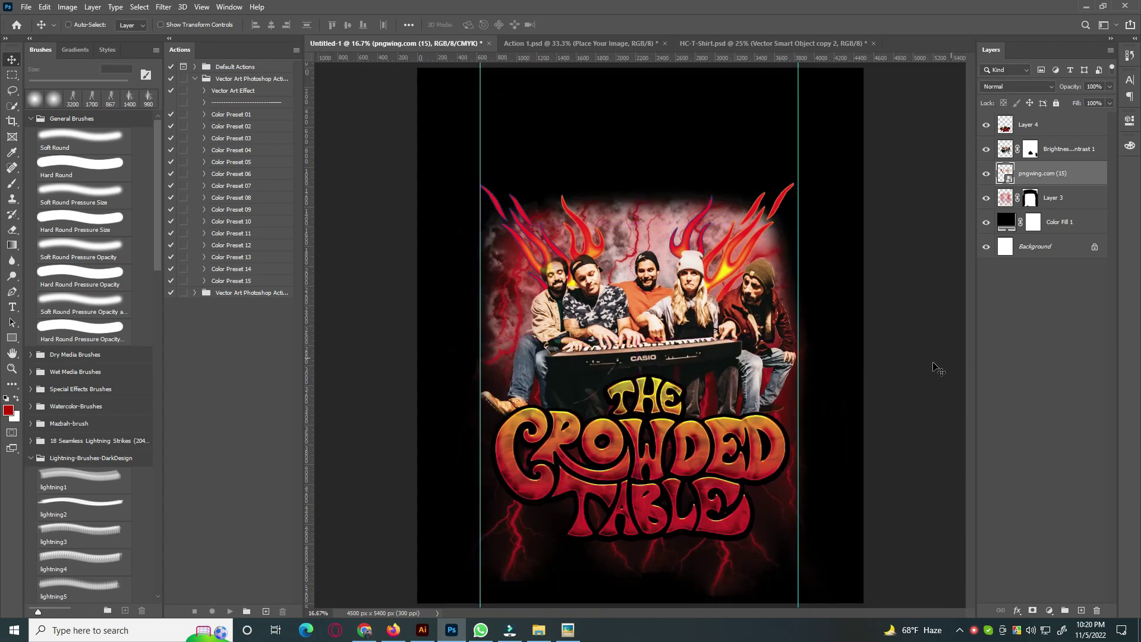
key("ctrl+plus")
scroll(930, 369, "up", 2)
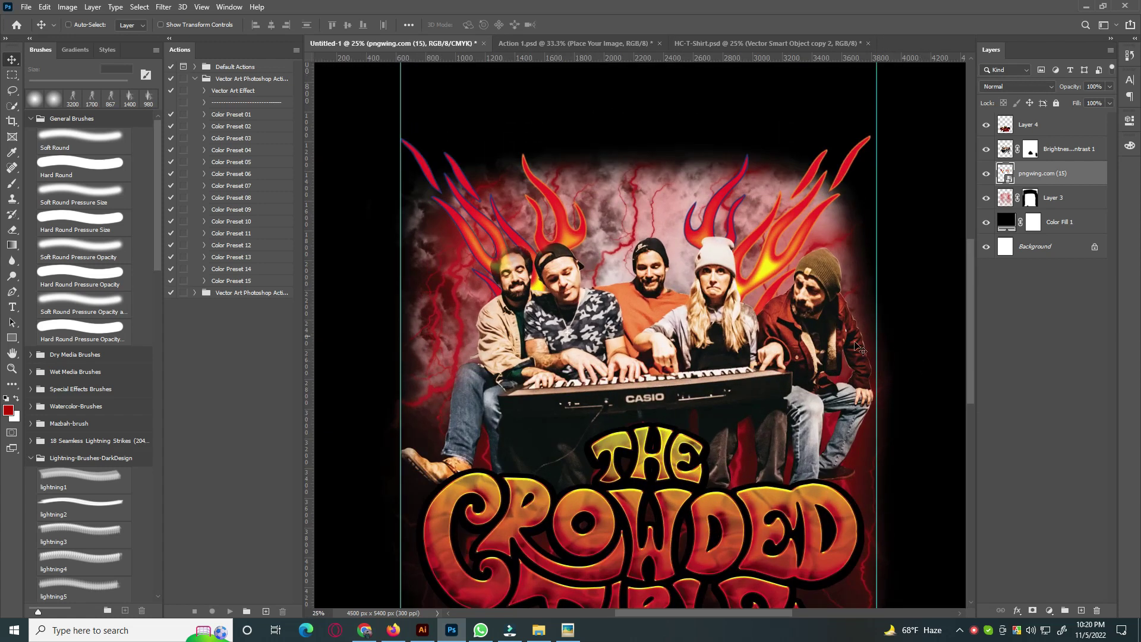
left_click(423, 630)
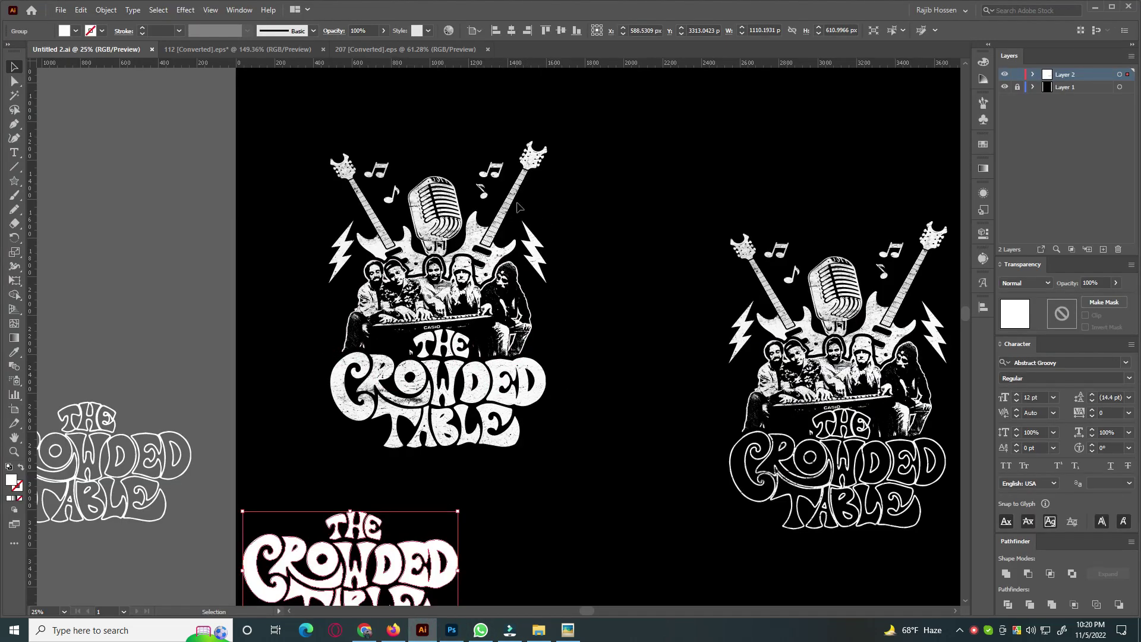
left_click(573, 339)
Step: Browse PNGWing's music search results for a suitable graphic
left_click(364, 630)
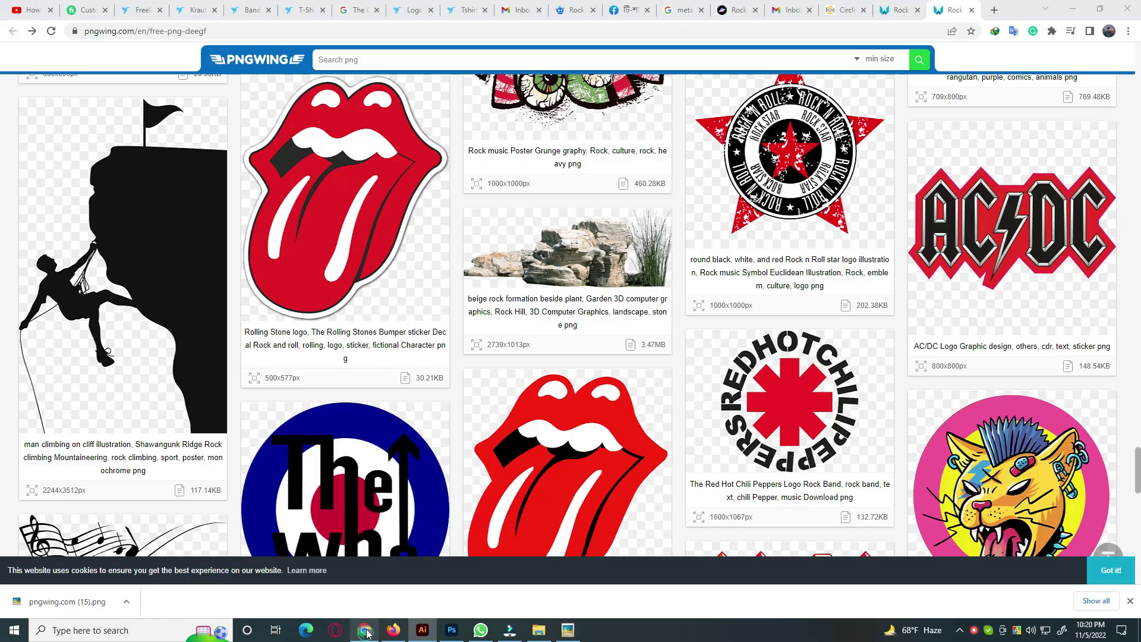
scroll(532, 360, "down", 3)
scroll(532, 359, "down", 3)
scroll(532, 360, "down", 5)
scroll(532, 359, "down", 4)
scroll(532, 360, "down", 4)
scroll(571, 374, "down", 4)
scroll(613, 393, "down", 7)
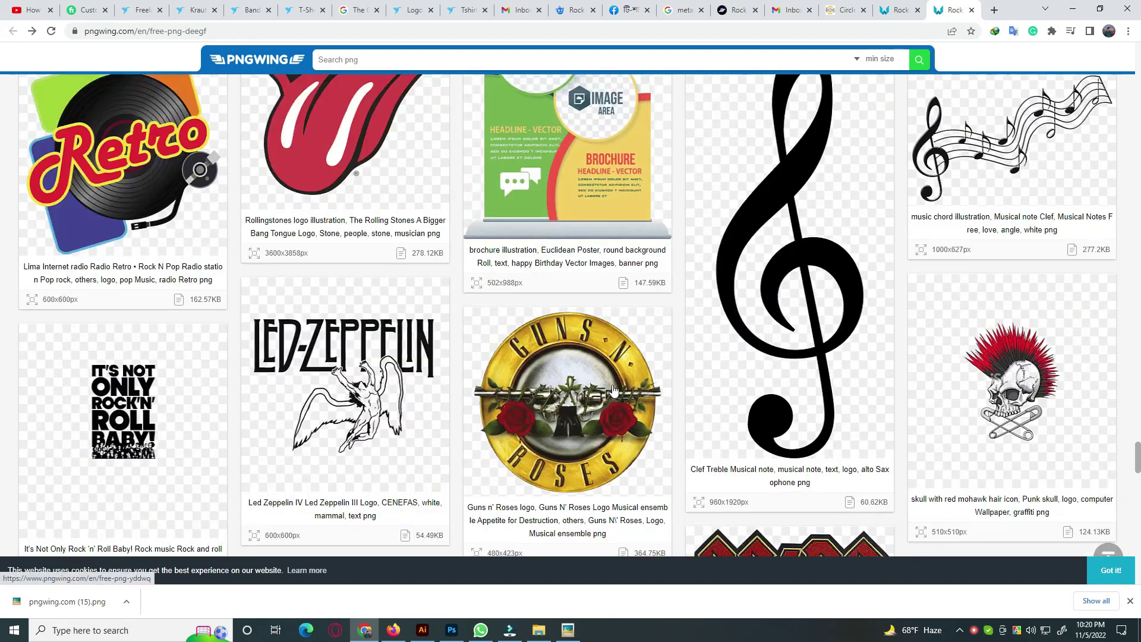
scroll(612, 392, "down", 4)
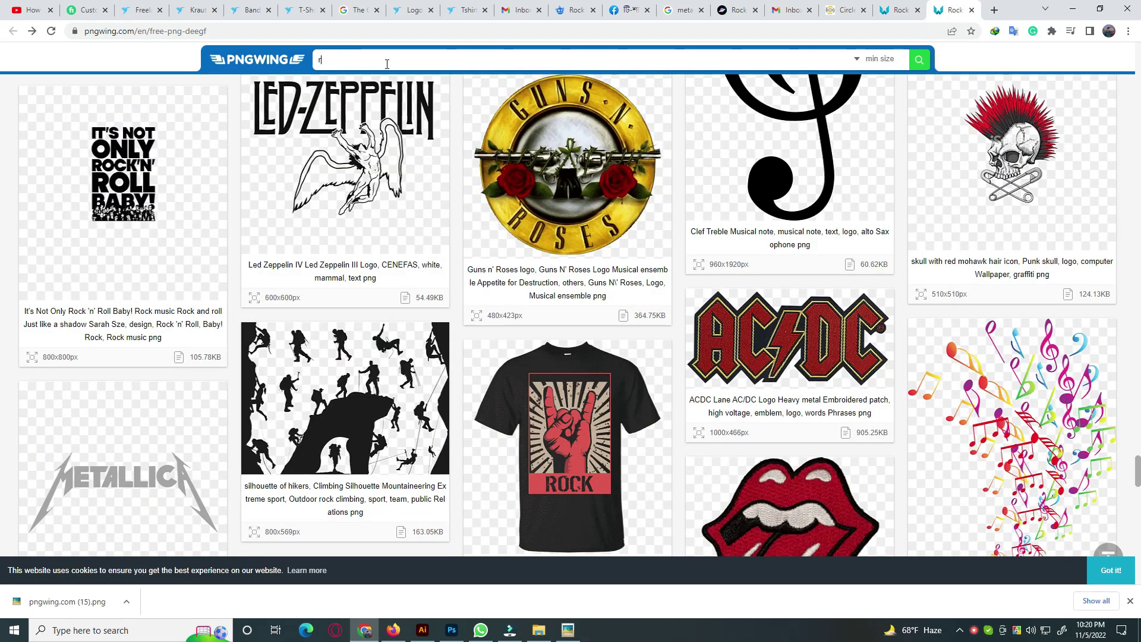
scroll(478, 273, "down", 4)
scroll(478, 274, "down", 5)
scroll(478, 273, "down", 5)
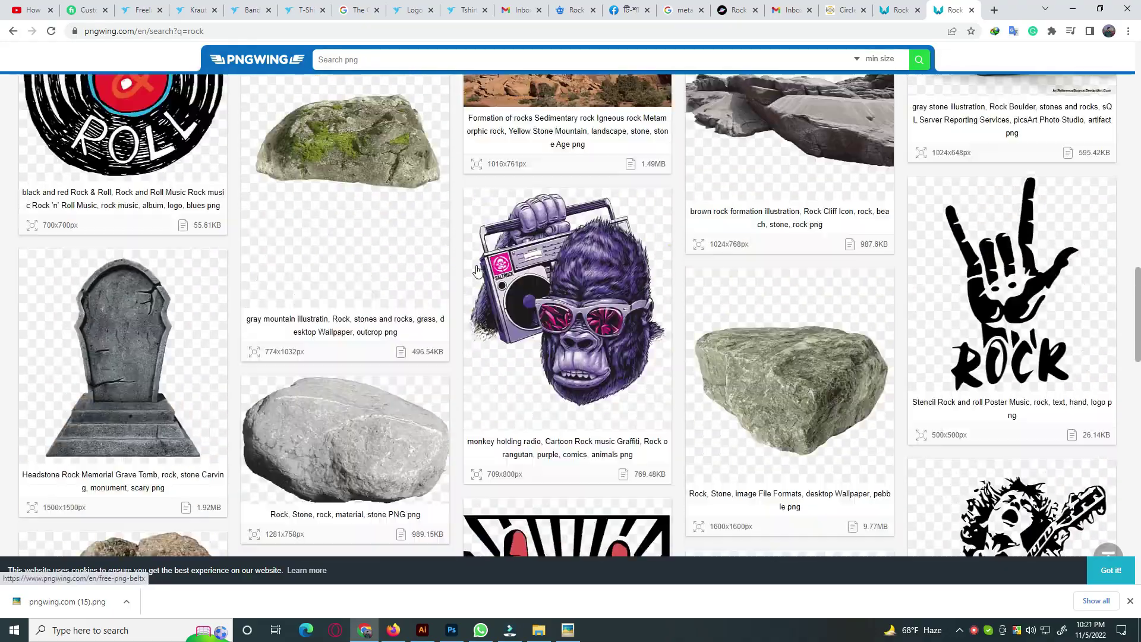
scroll(478, 270, "down", 3)
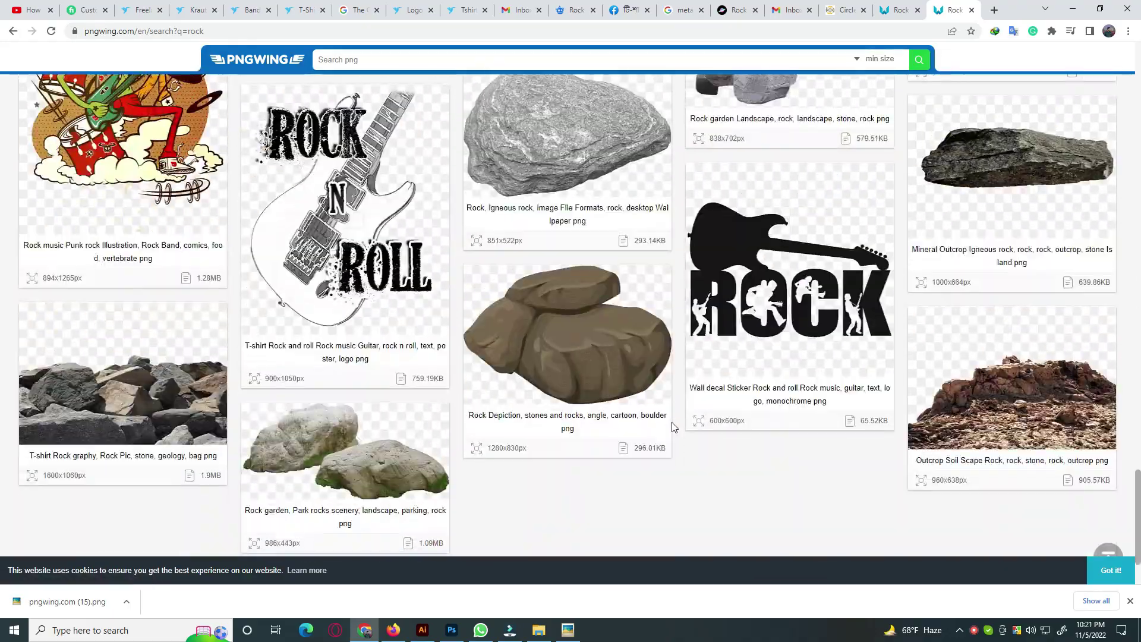
scroll(931, 404, "up", 9)
scroll(401, 93, "up", 2)
scroll(401, 93, "up", 2)
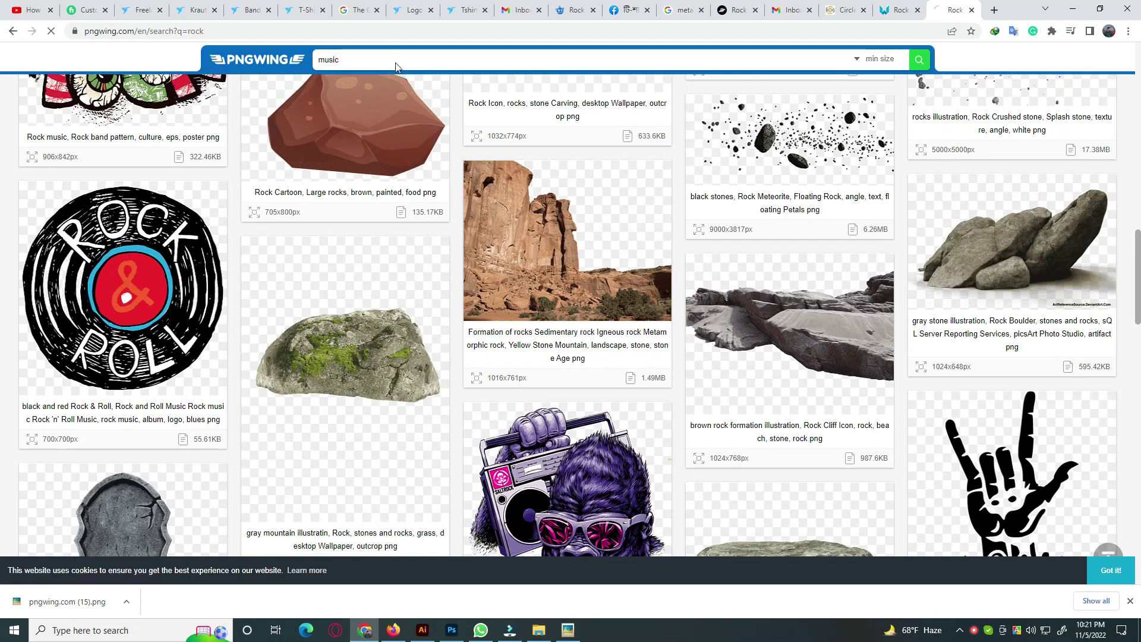
scroll(767, 381, "down", 5)
scroll(761, 379, "down", 4)
scroll(743, 379, "down", 4)
scroll(726, 379, "down", 4)
scroll(701, 381, "down", 4)
scroll(684, 381, "down", 5)
scroll(624, 382, "down", 7)
scroll(604, 382, "down", 3)
scroll(656, 367, "up", 5)
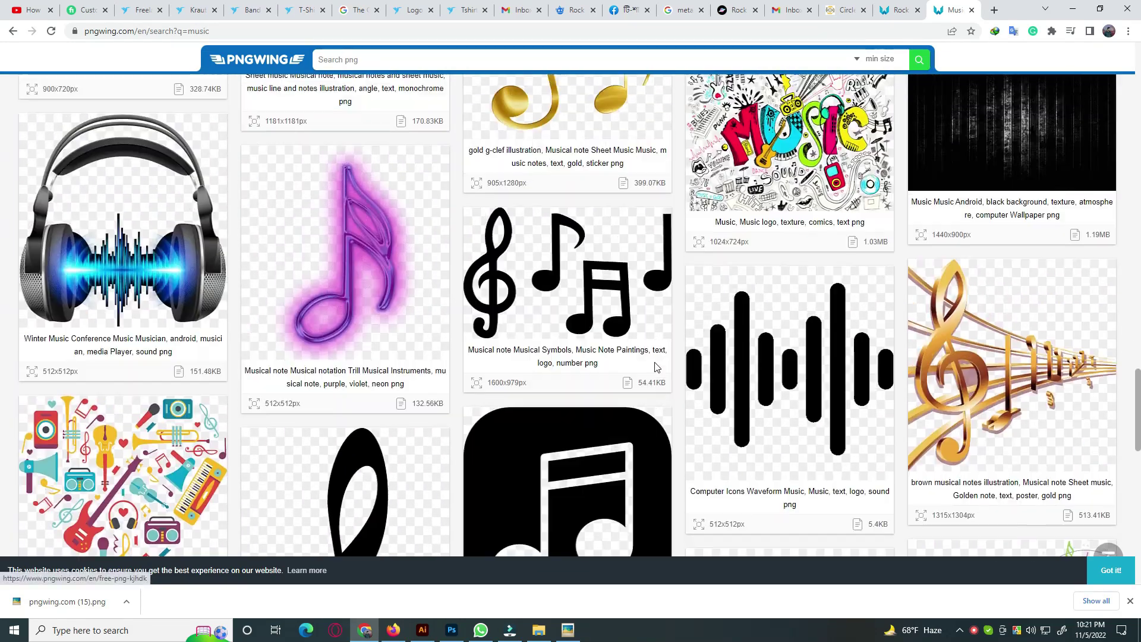
scroll(656, 367, "down", 1)
scroll(463, 343, "down", 2)
Step: Download the purple neon music note PNG (512×512)
left_click(353, 155)
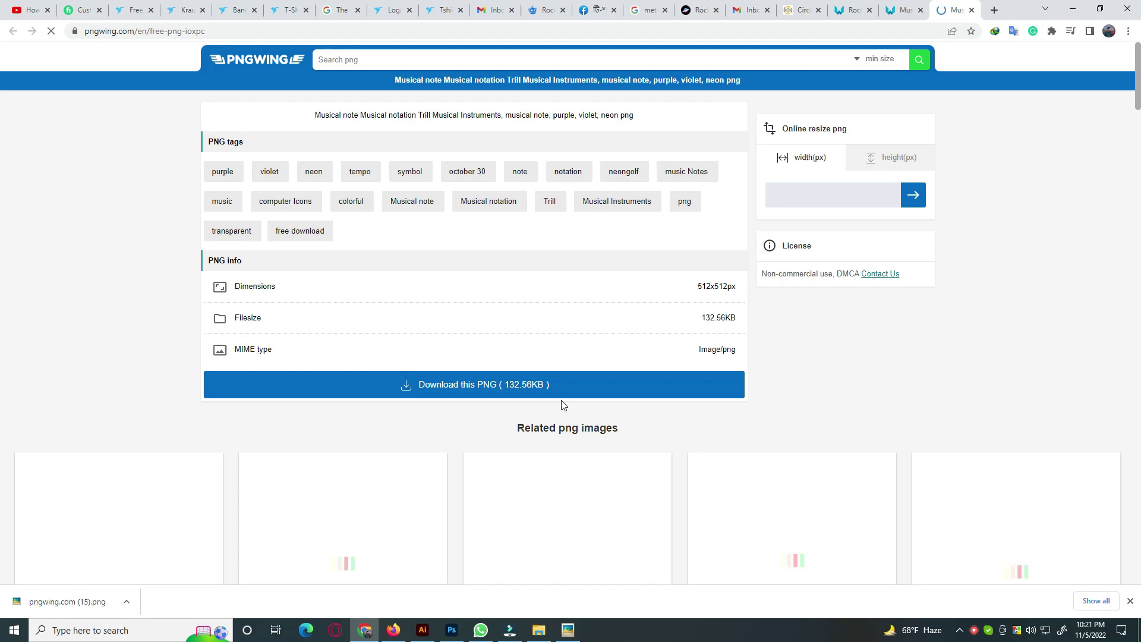
scroll(472, 451, "down", 4)
left_click(535, 455)
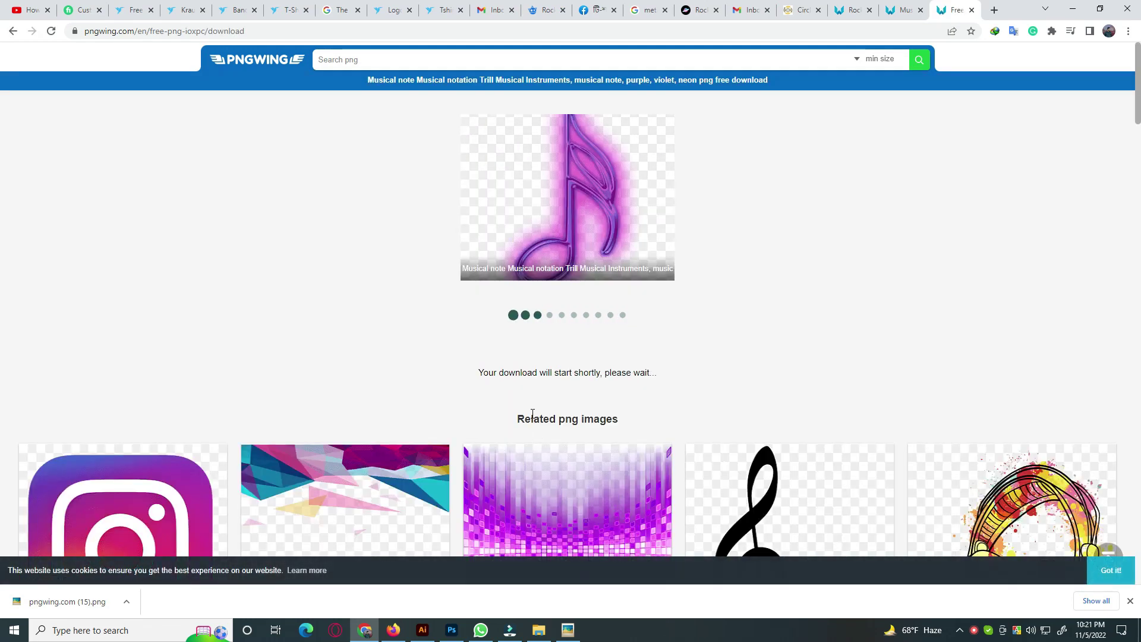
scroll(535, 416, "down", 4)
key("alt+Tab")
Step: Embed the neon note (pngwing.com 16), resized and centred above the band between the flames
left_click(24, 7)
left_click(91, 205)
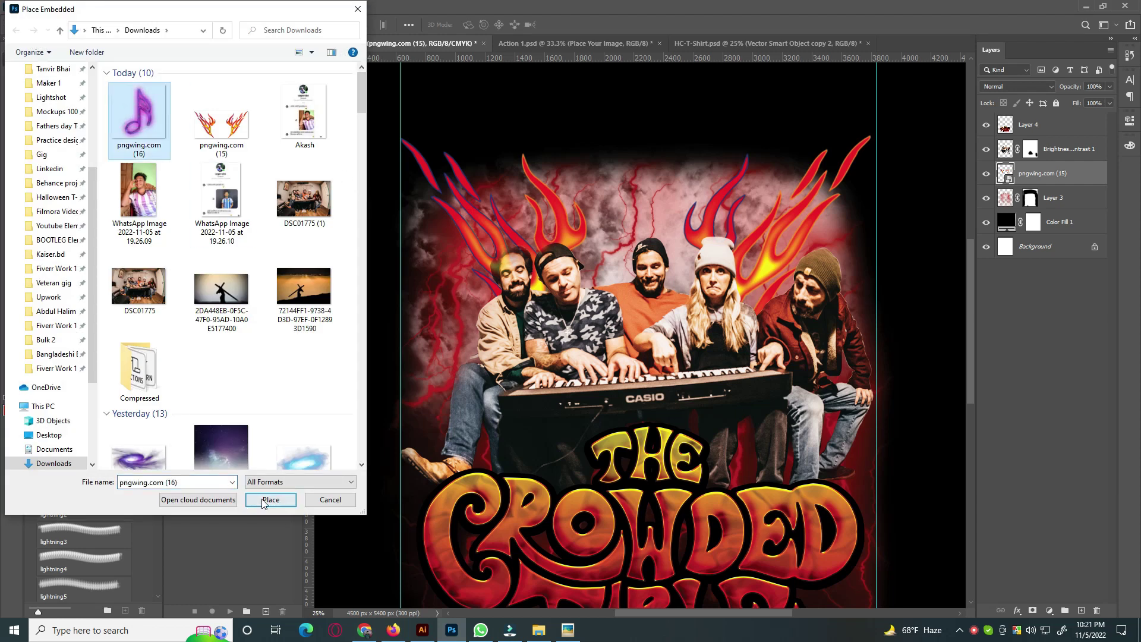
left_click(271, 500)
left_click_drag(695, 233, 691, 207)
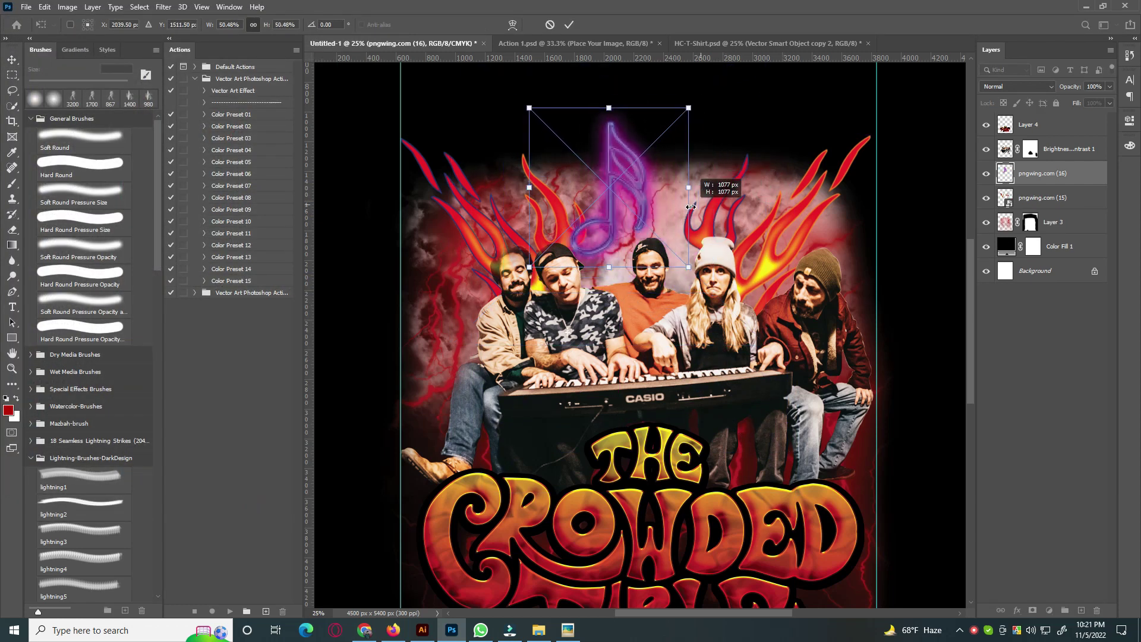
left_click_drag(622, 181, 641, 201)
left_click(568, 26)
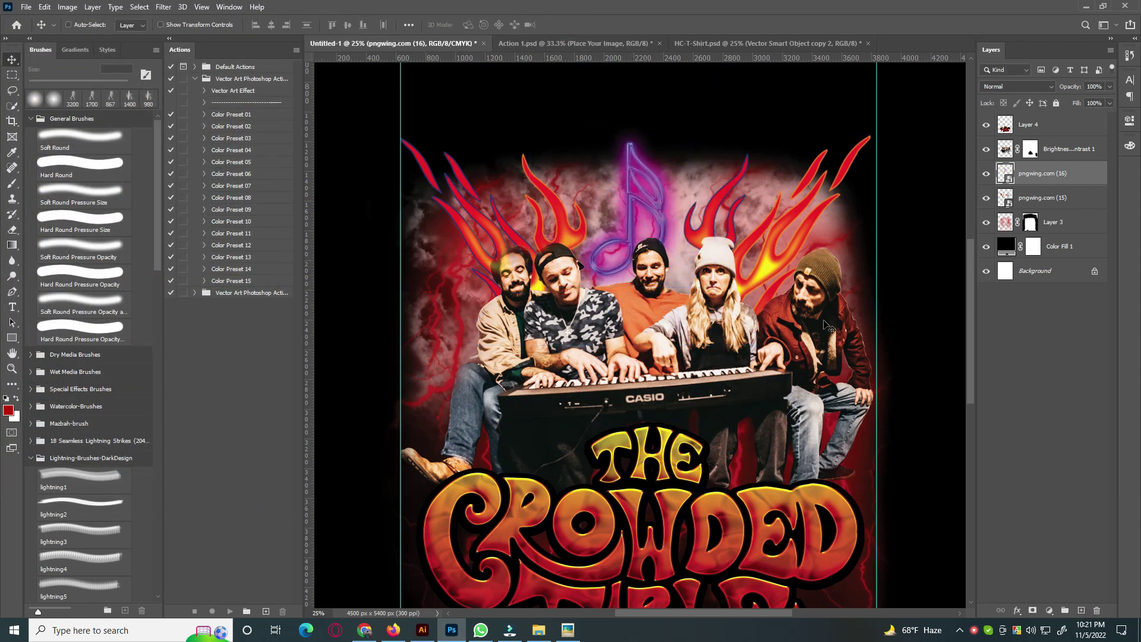
mouse_move(364, 630)
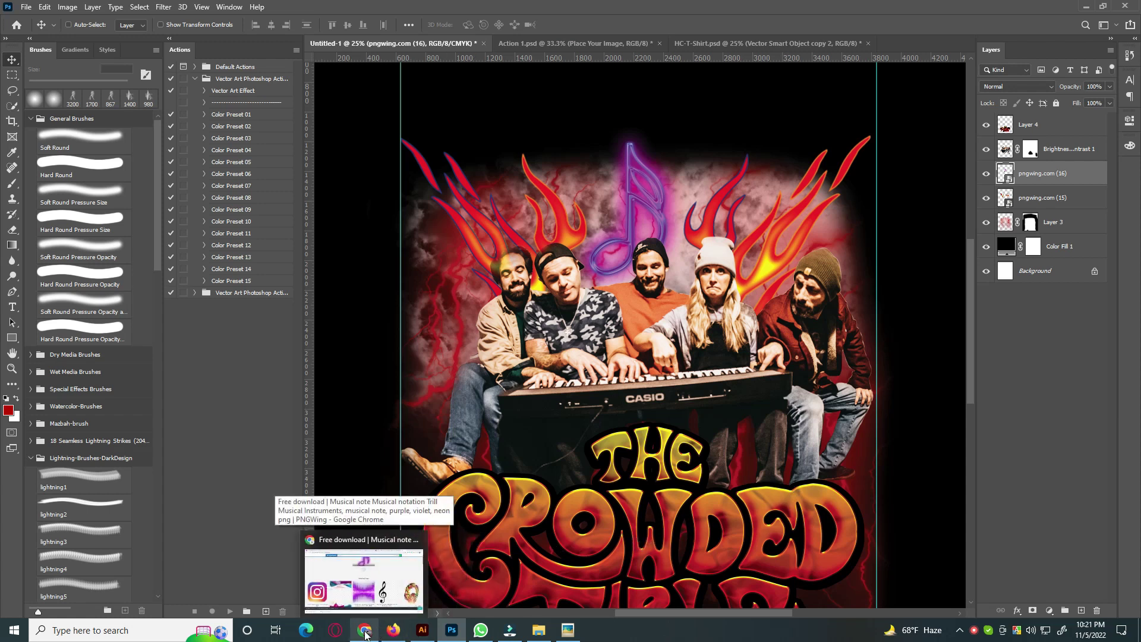
left_click(365, 634)
Step: Return to PNGWing's music results and browse through to the second page
scroll(238, 357, "down", 5)
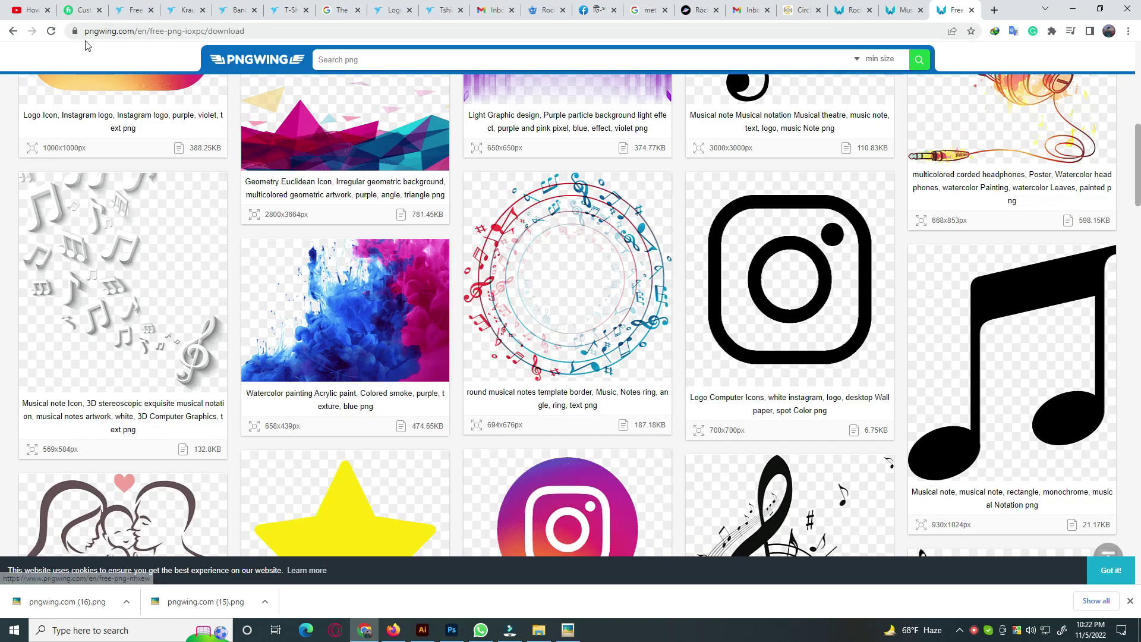
left_click(906, 7)
scroll(624, 416, "down", 2)
scroll(624, 416, "down", 10)
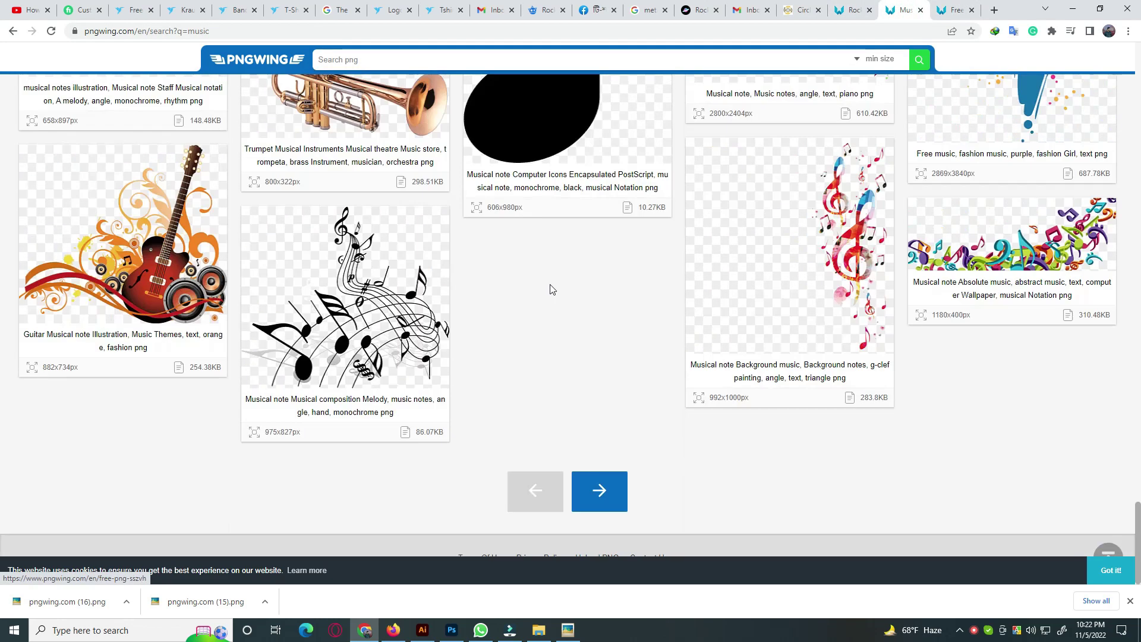
scroll(592, 521, "down", 1)
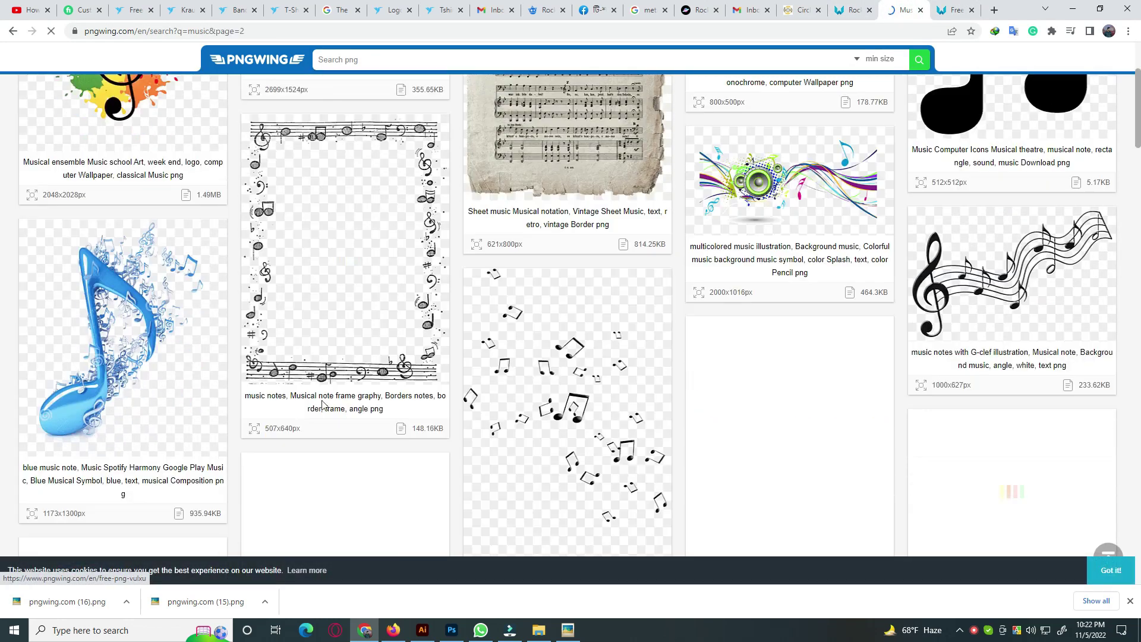
scroll(159, 383, "down", 5)
scroll(297, 363, "down", 3)
scroll(476, 345, "down", 2)
scroll(657, 321, "down", 5)
scroll(656, 321, "up", 2)
scroll(684, 316, "down", 2)
scroll(714, 307, "down", 3)
scroll(756, 294, "down", 1)
scroll(756, 294, "up", 2)
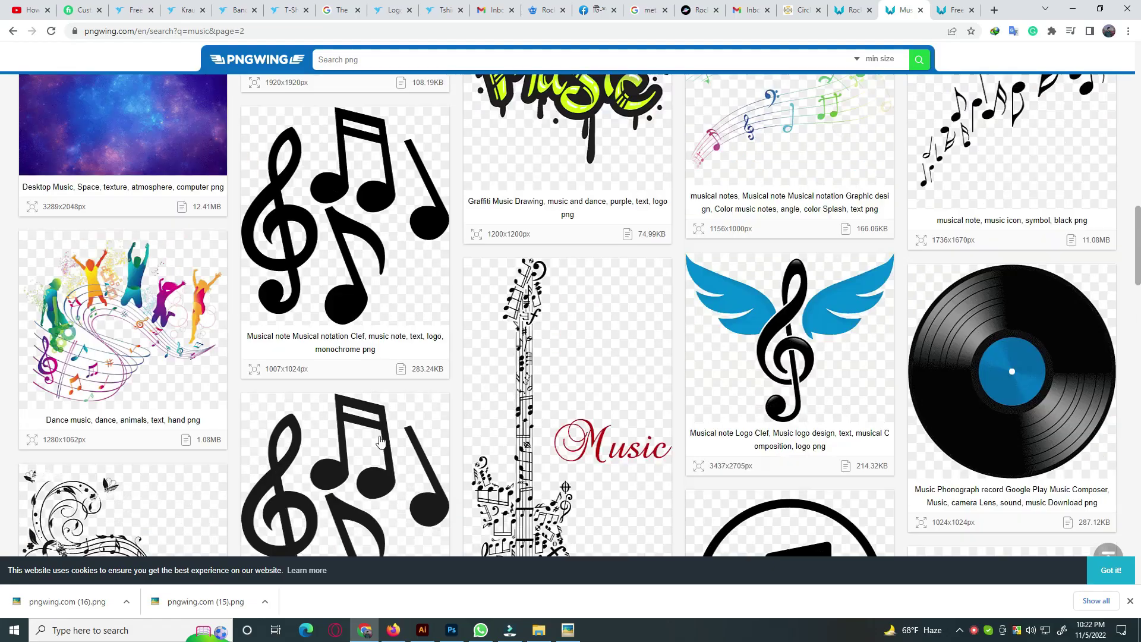
scroll(752, 300, "up", 6)
scroll(746, 309, "up", 1)
scroll(736, 328, "down", 7)
scroll(728, 341, "down", 8)
scroll(654, 351, "down", 4)
scroll(535, 351, "down", 2)
scroll(535, 333, "down", 5)
scroll(892, 285, "up", 1)
Step: Open and download the purple-and-white microphone with music notes PNG
left_click(1040, 252)
scroll(752, 408, "down", 3)
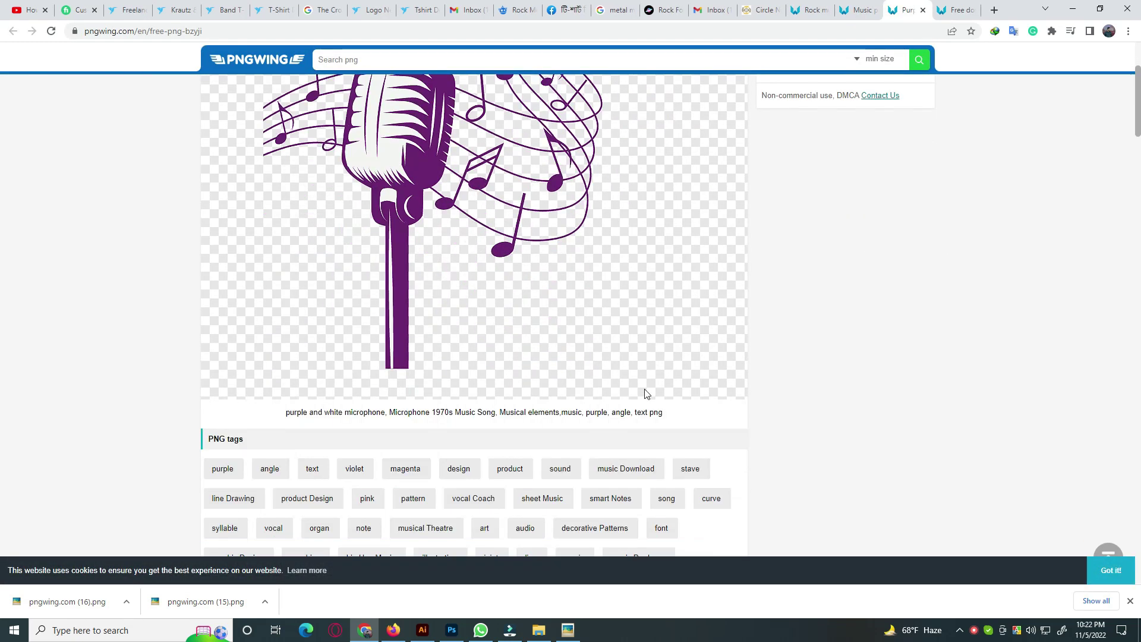
scroll(553, 404, "down", 7)
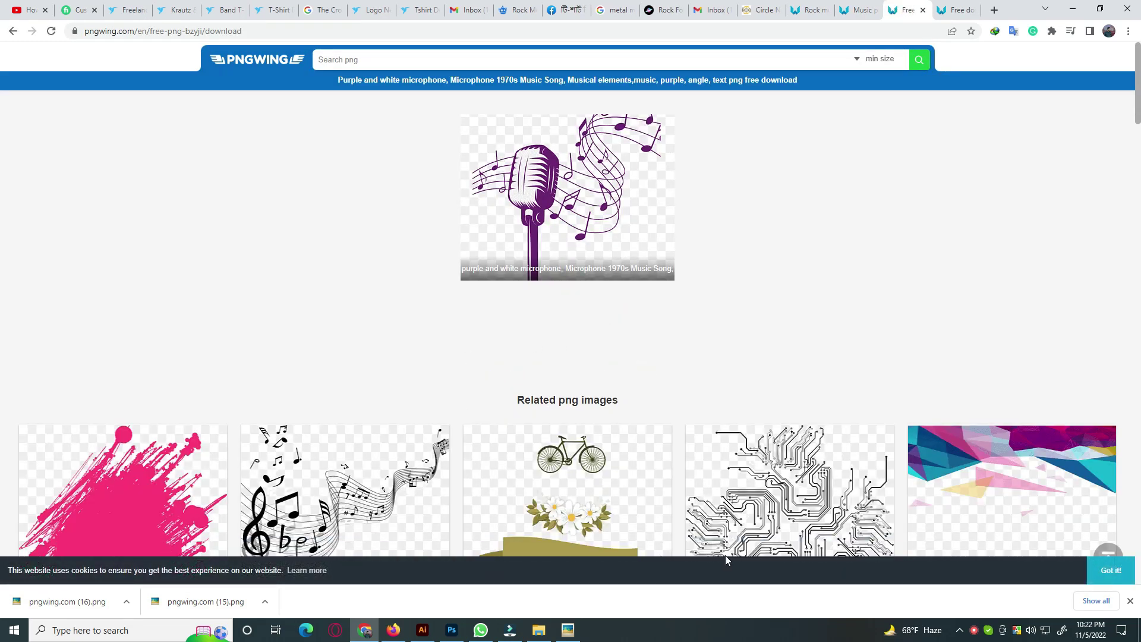
left_click(452, 629)
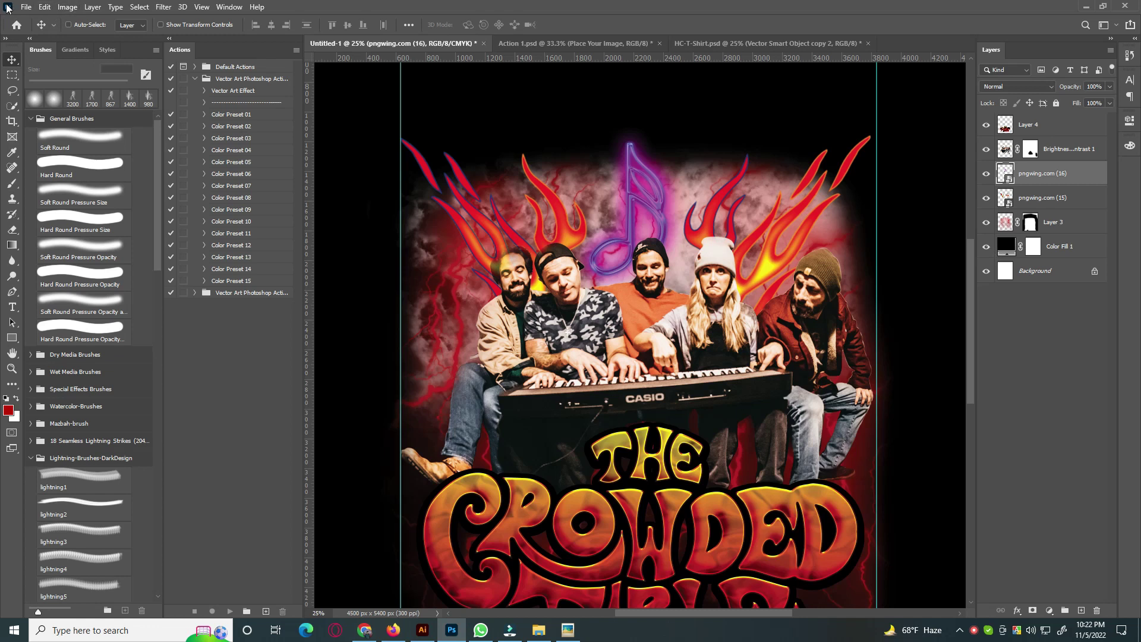
Step: Embed the microphone PNG (pngwing.com 17), shrunk to about a third and placed above the band
left_click(26, 6)
left_click(70, 241)
left_click(139, 121)
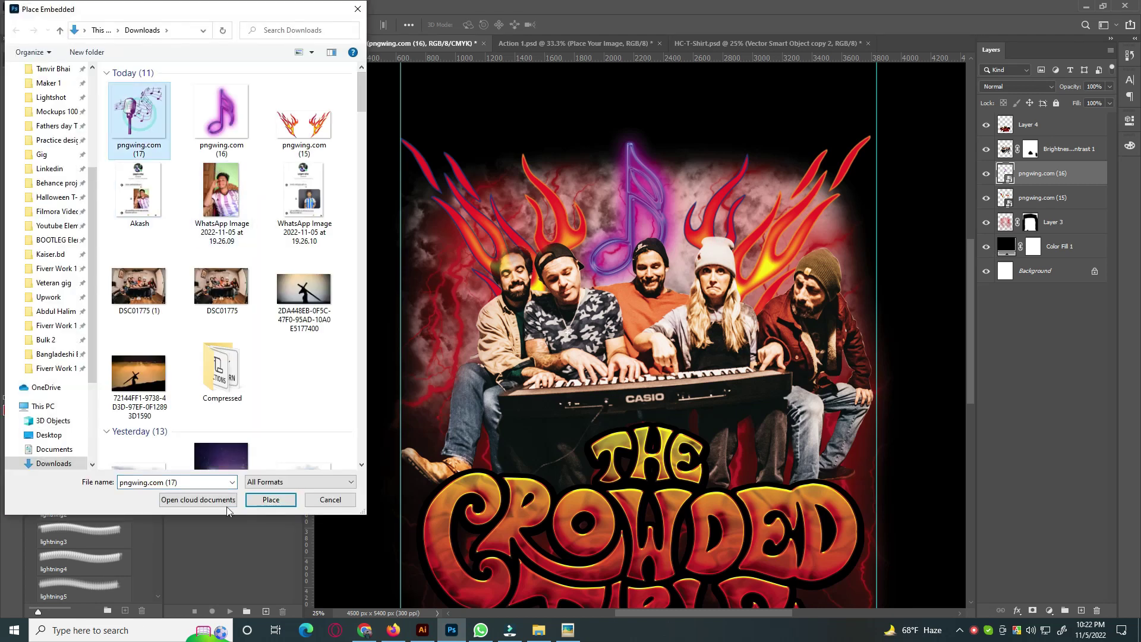
left_click(271, 500)
left_click_drag(892, 88, 750, 281)
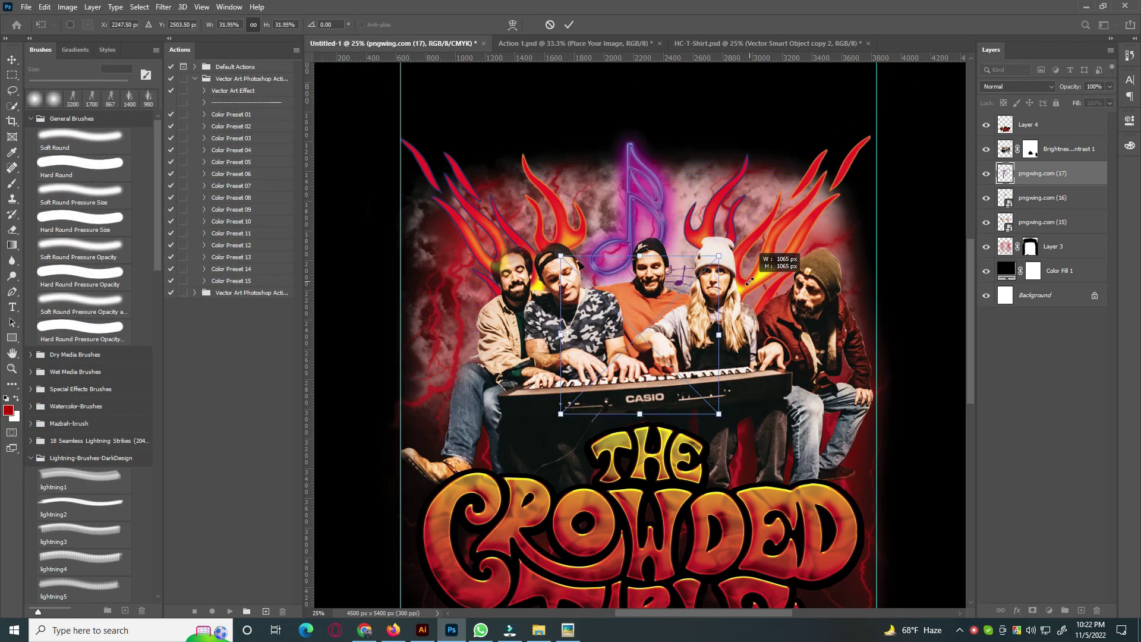
left_click_drag(687, 224, 690, 140)
left_click_drag(748, 116, 714, 151)
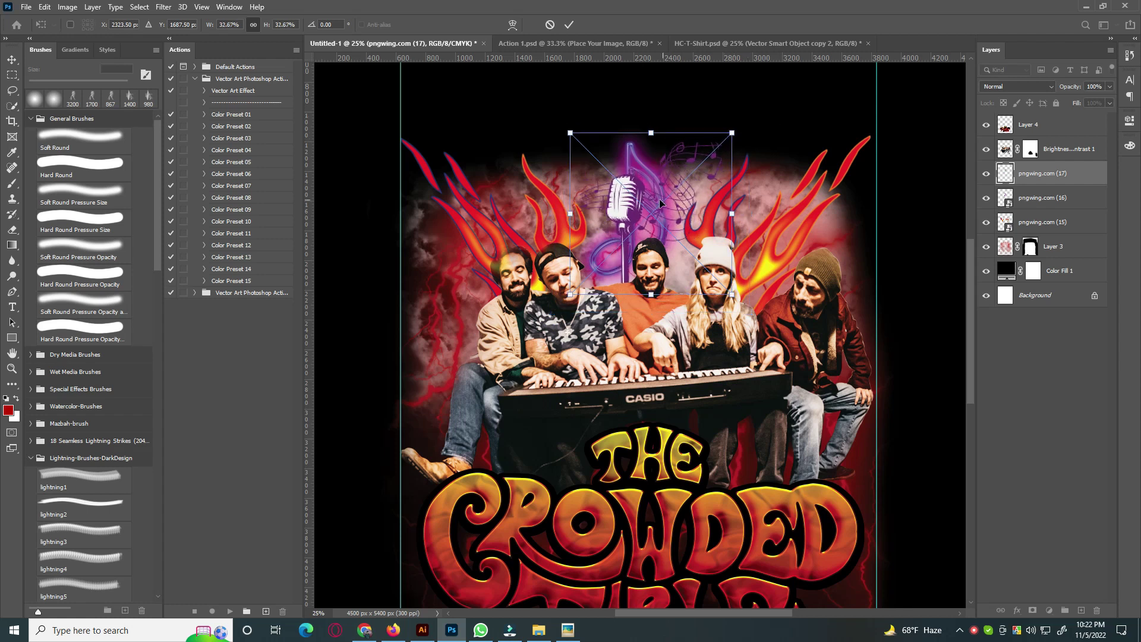
left_click_drag(648, 215, 650, 205)
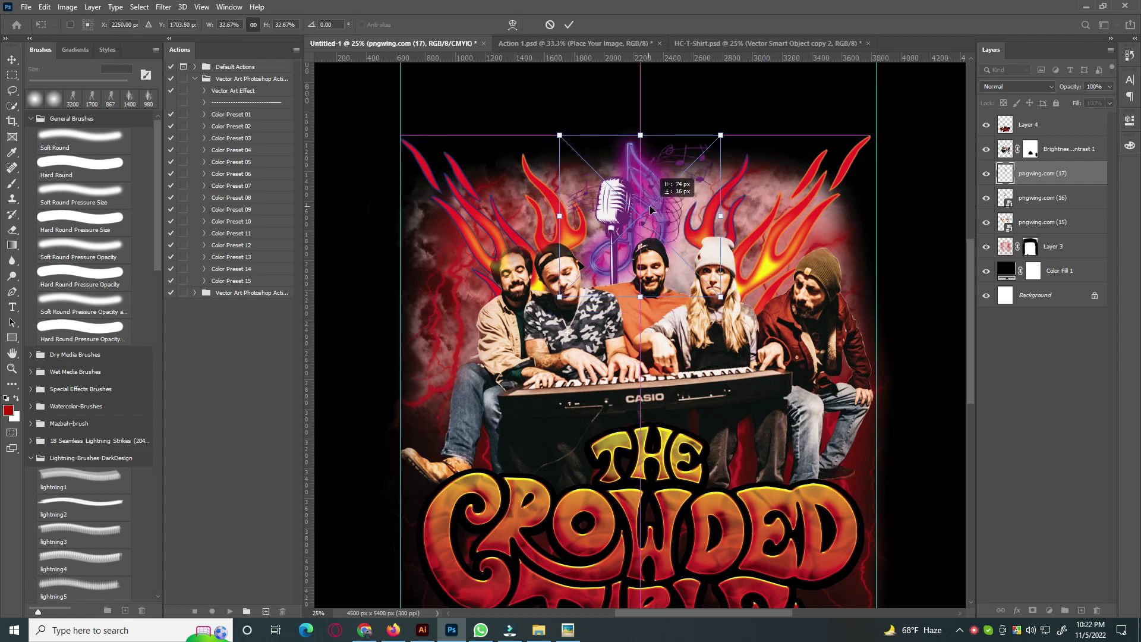
left_click(569, 25)
Step: Delete the microphone layer and make the purple neon music note visible again
left_click(987, 198)
left_click(1038, 198)
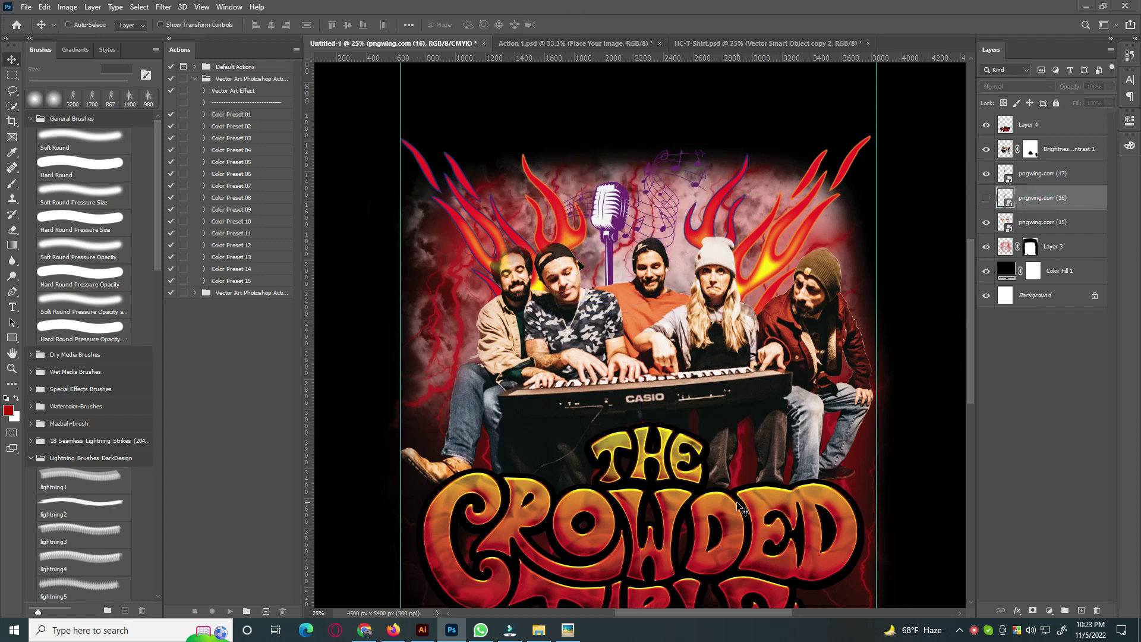
left_click(987, 197)
left_click(987, 198)
left_click(1042, 185)
left_click(985, 177)
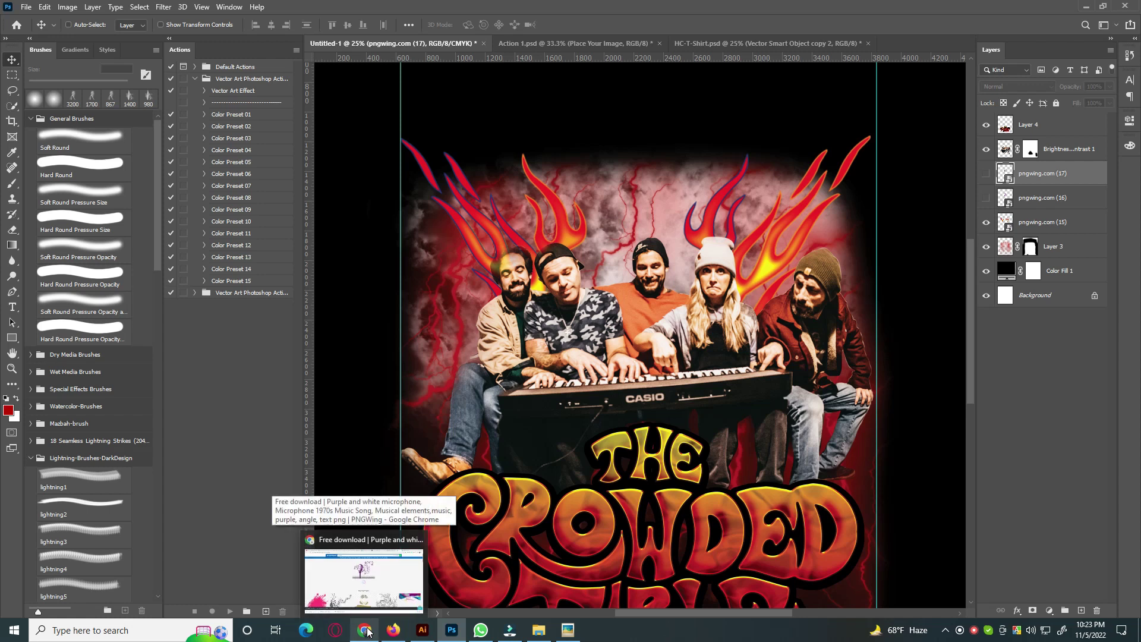
left_click(1097, 611)
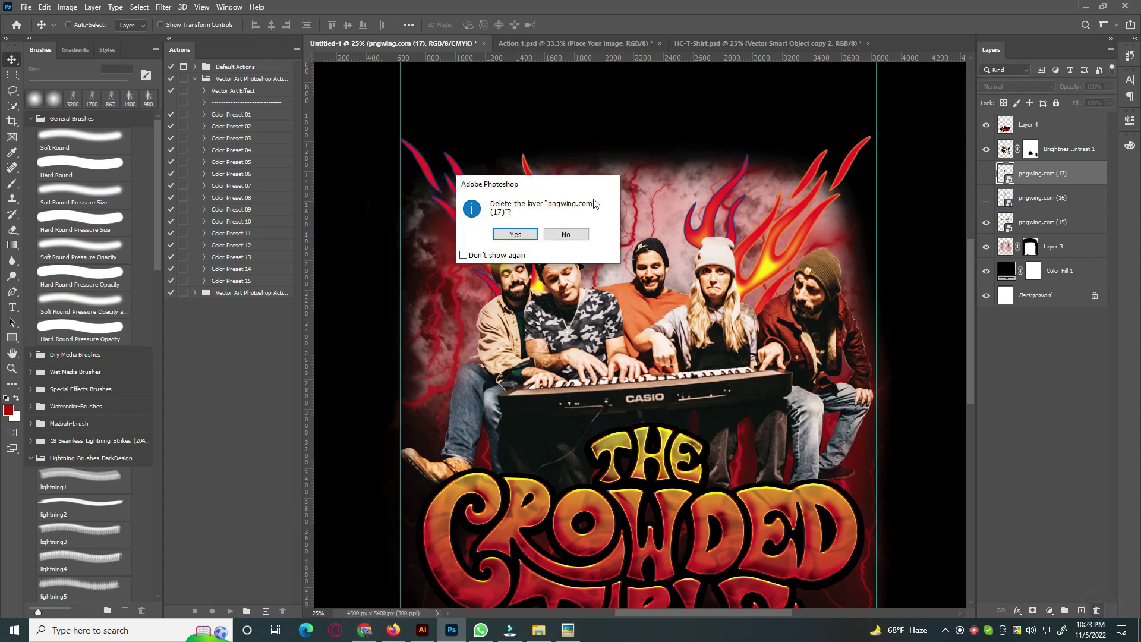
left_click(510, 235)
left_click(987, 173)
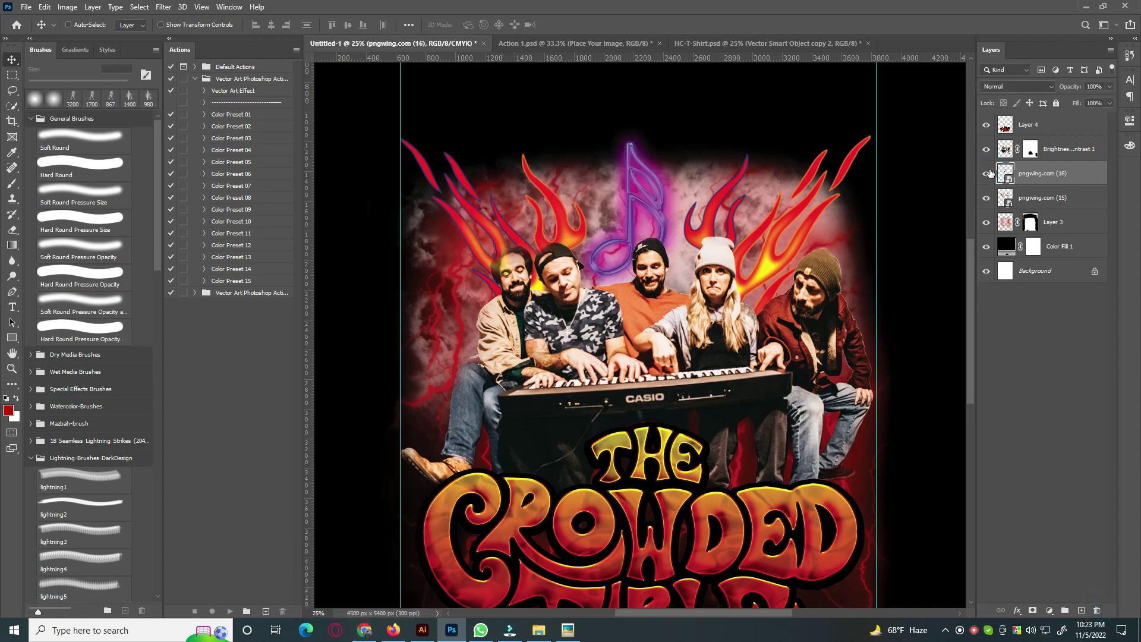
left_click(365, 634)
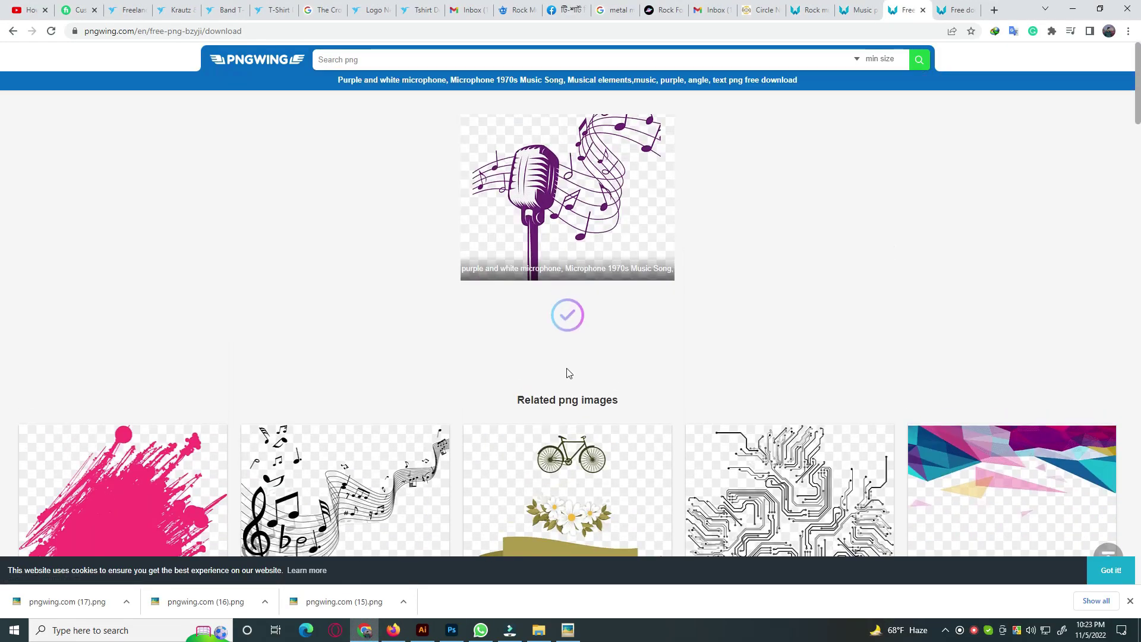
Step: Return to PNGWing's Music results and locate the black musical note icon
scroll(570, 370, "down", 9)
scroll(635, 97, "down", 6)
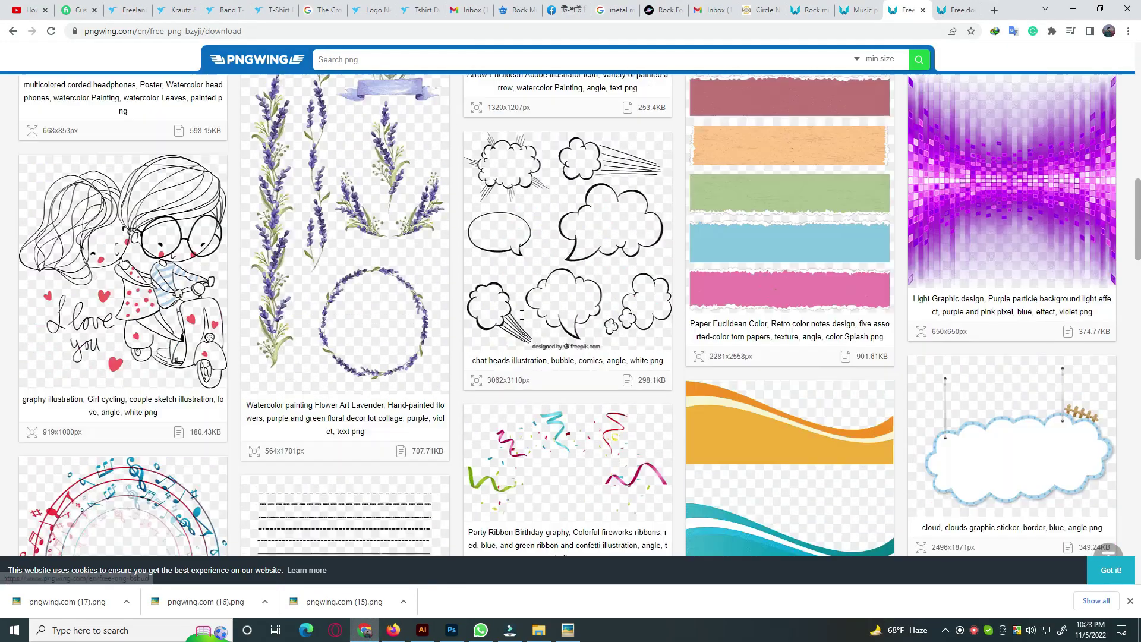
scroll(635, 97, "up", 7)
left_click(859, 9)
scroll(890, 375, "down", 6)
scroll(890, 375, "down", 3)
scroll(890, 375, "down", 3)
scroll(890, 375, "down", 3)
scroll(78, 322, "up", 4)
scroll(77, 322, "up", 5)
Step: Download the black monochrome musical note icon PNG (720×720 px)
left_click(77, 323)
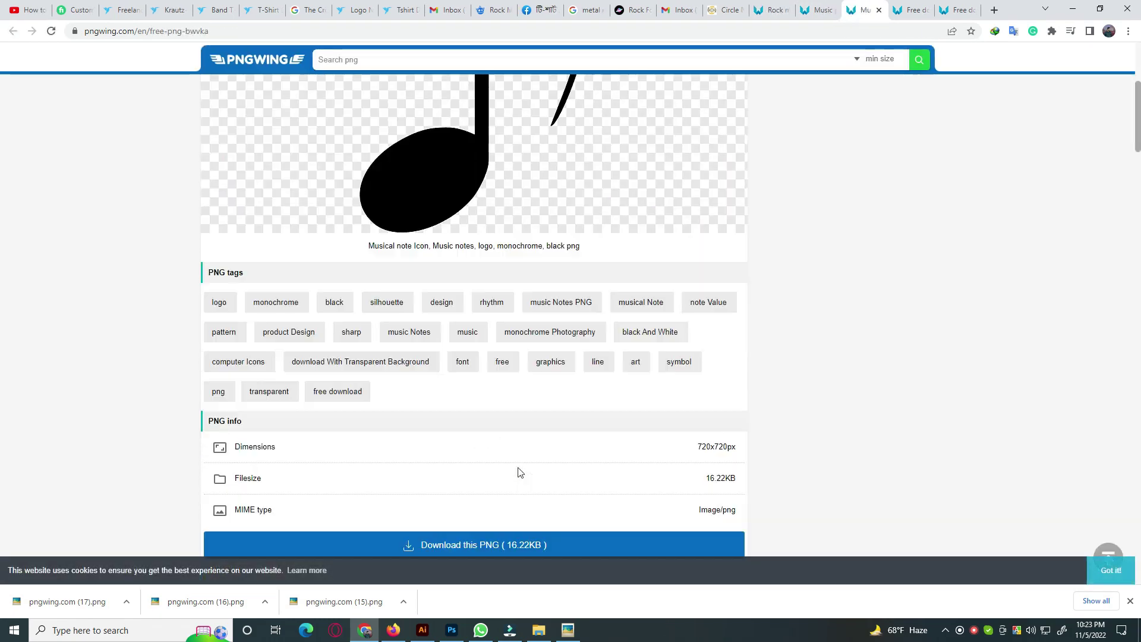
scroll(517, 471, "down", 3)
scroll(494, 400, "down", 4)
scroll(170, 355, "down", 4)
scroll(356, 375, "up", 3)
scroll(550, 393, "down", 5)
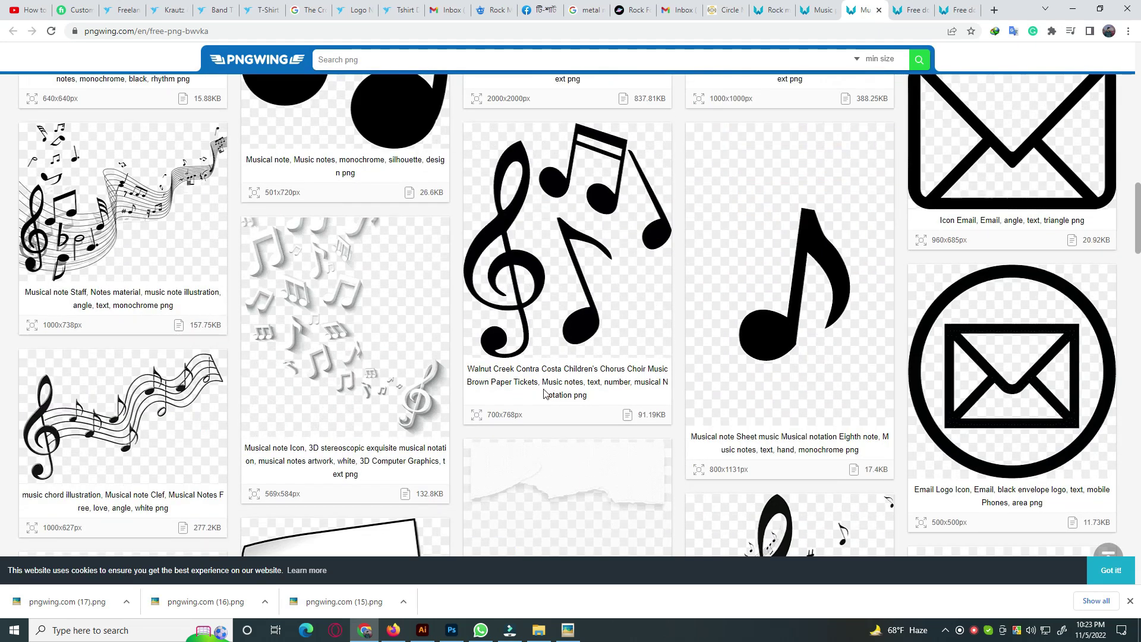
scroll(545, 393, "up", 5)
scroll(547, 452, "up", 4)
left_click(544, 479)
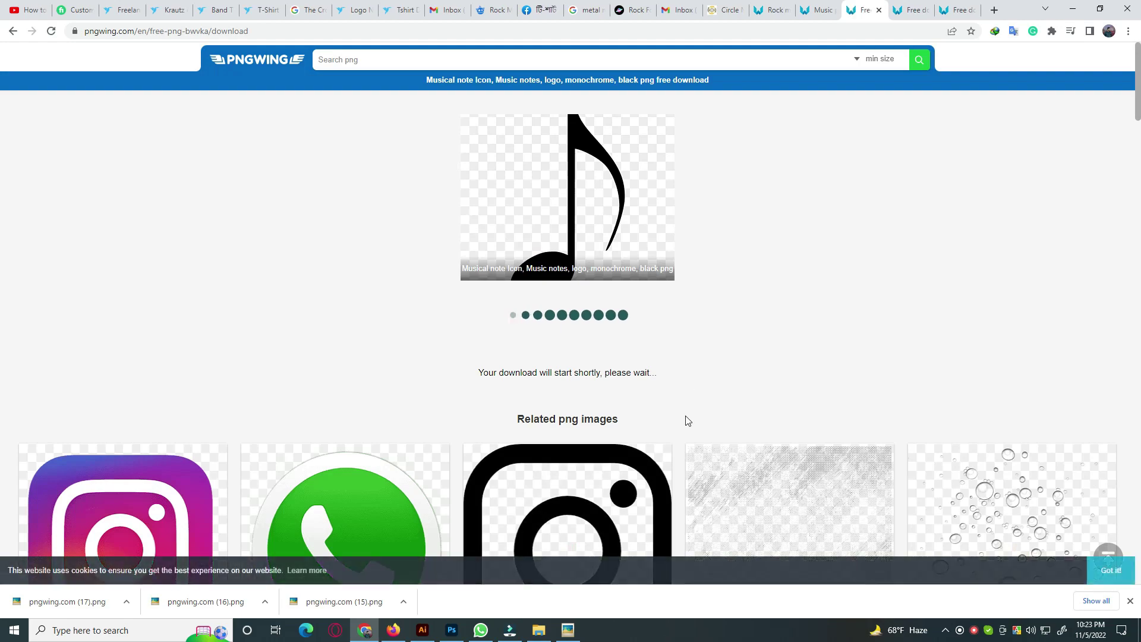
left_click(452, 631)
Step: Hide the purple note and embed the black note (pngwing.com 18), scaled small above the band
left_click(985, 177)
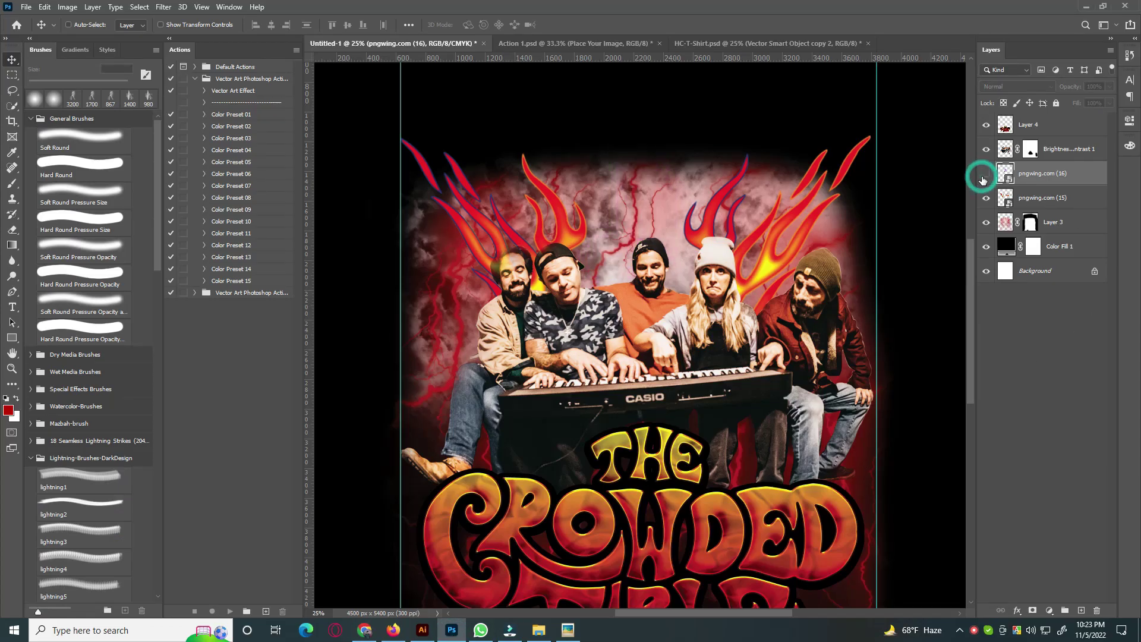
left_click(26, 7)
left_click(105, 242)
left_click(278, 499)
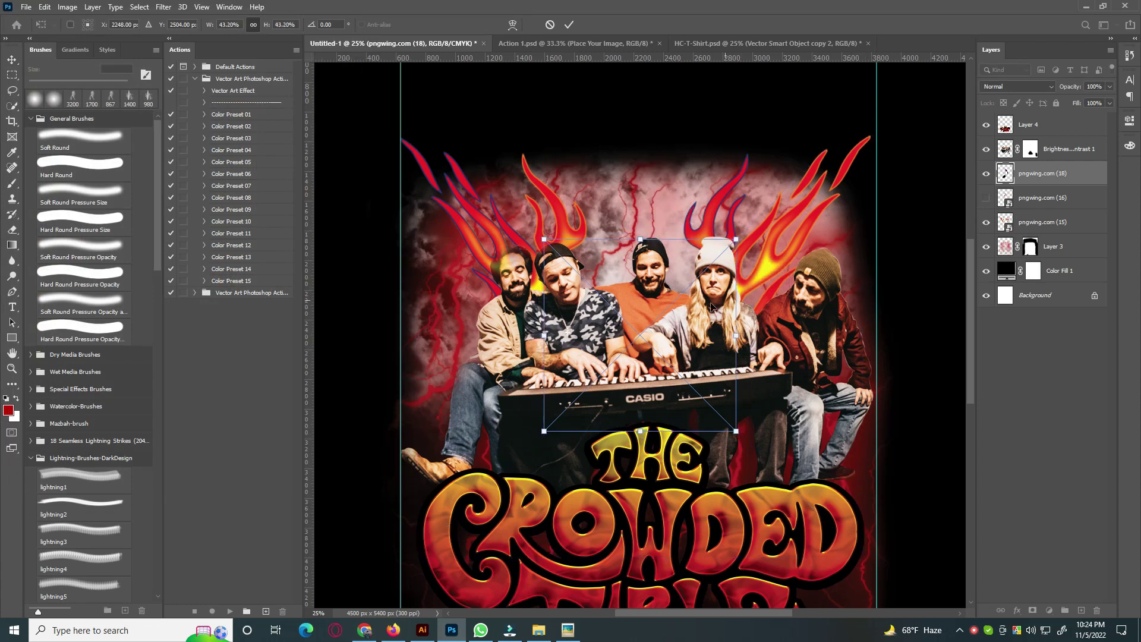
left_click_drag(711, 306, 707, 161)
mouse_move(734, 95)
left_mouse_down()
mouse_move(712, 138)
mouse_move(720, 130)
left_mouse_up()
left_click_drag(647, 195, 636, 207)
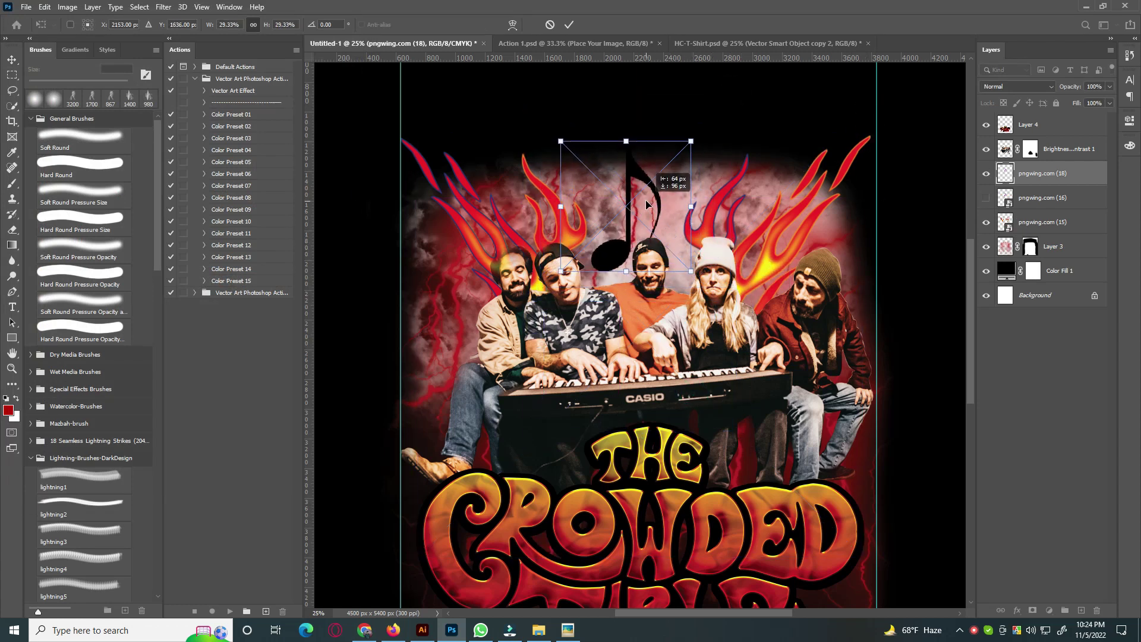
left_click(571, 25)
Step: Style the music note red with a gold outline from the Styles panel
left_click(107, 50)
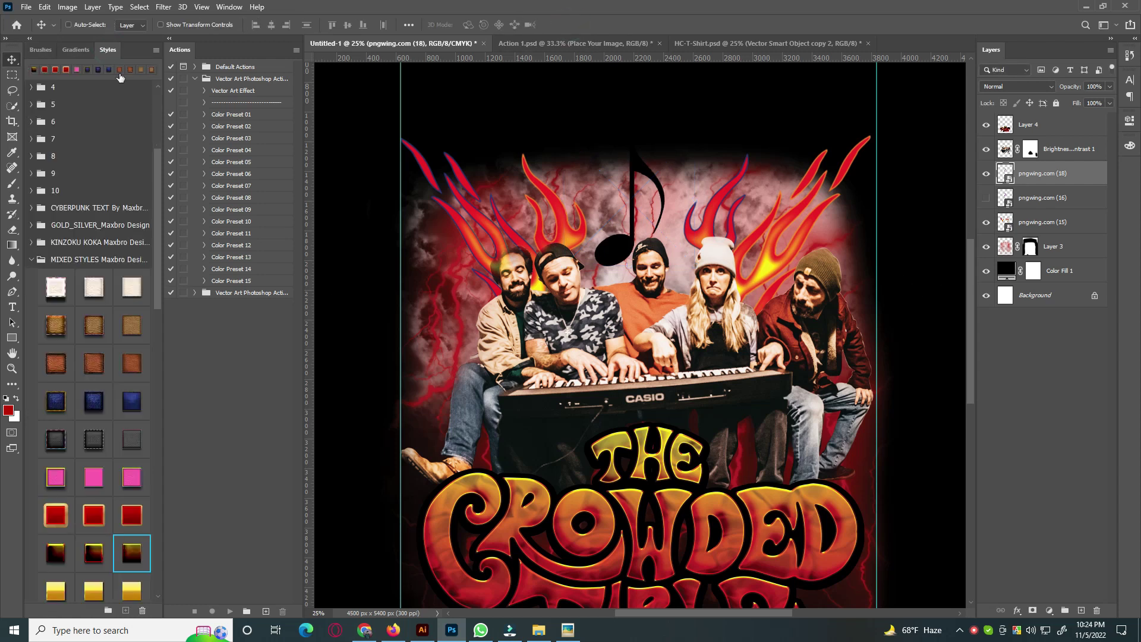
left_click(132, 523)
left_click(98, 523)
left_click(57, 526)
left_click(128, 559)
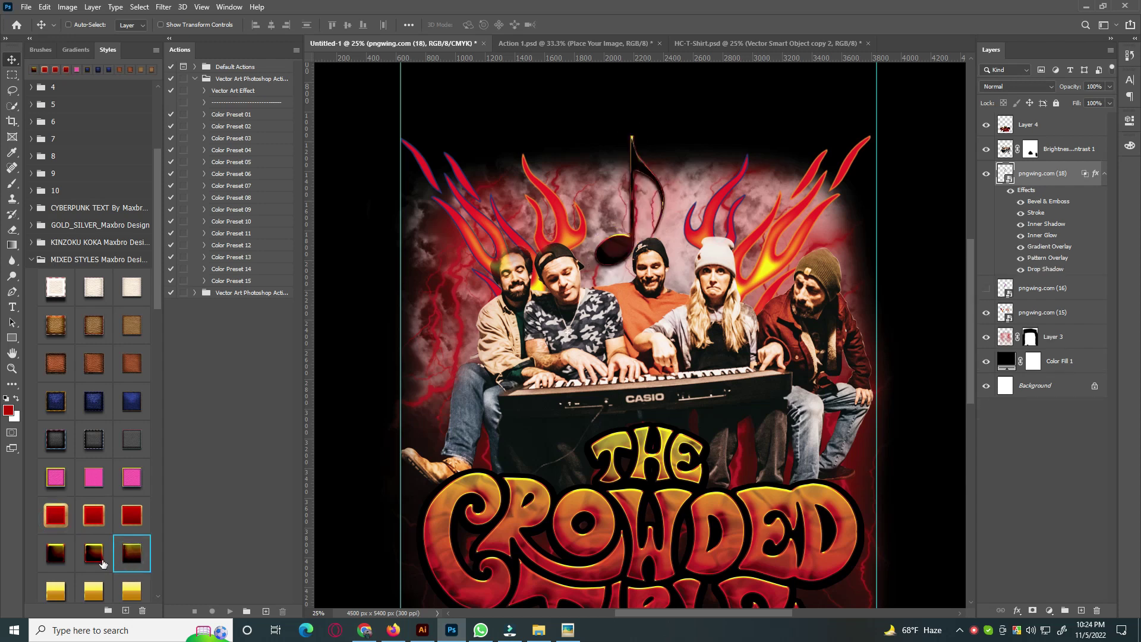
left_click(69, 555)
left_click(132, 516)
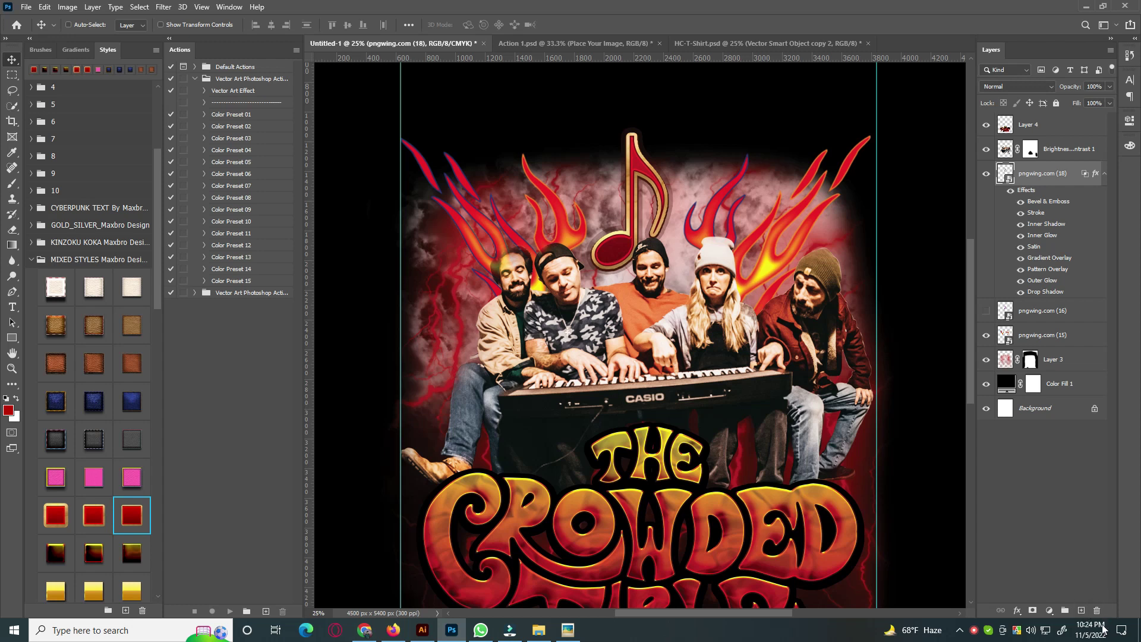
Step: Nudge the music note slightly lower and add a new empty layer above it
key("ctrl+t")
left_click_drag(649, 205, 654, 215)
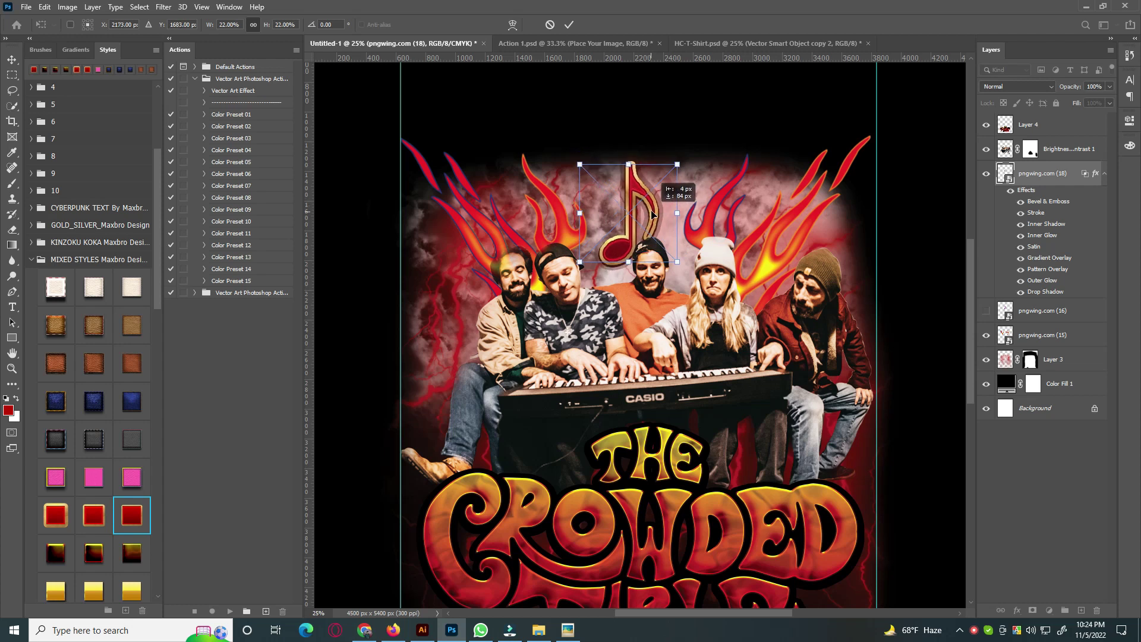
left_click(569, 25)
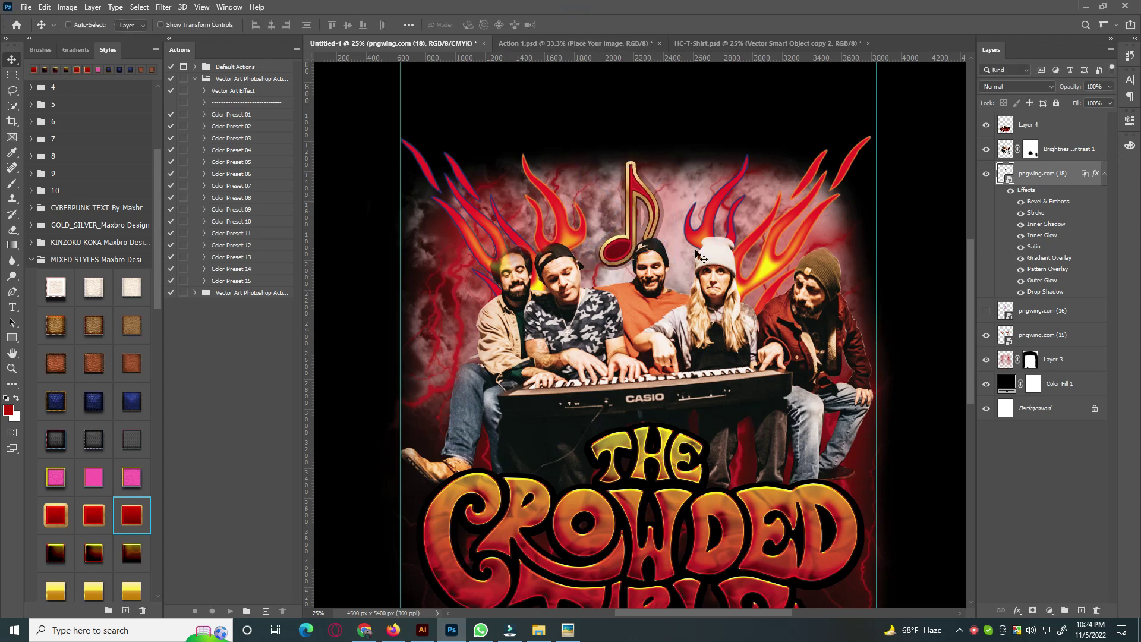
left_click(1082, 611)
Step: Merge the styled note into Layer 5 and add a layer mask to the pngwing.com (15) band photo
right_click(1038, 198)
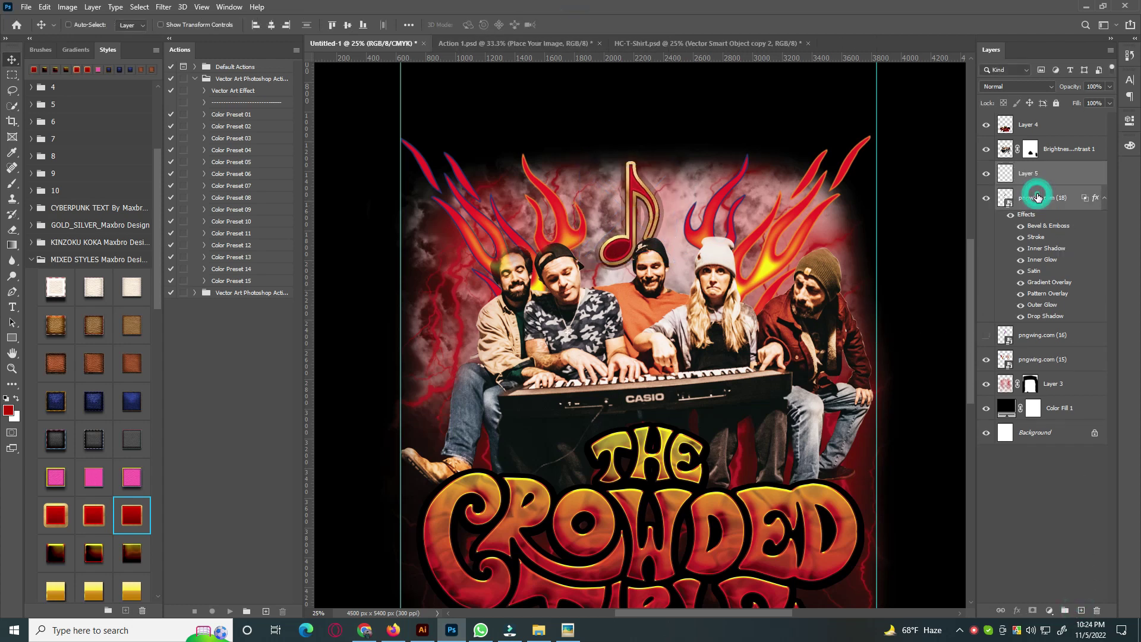
left_click(901, 468)
key("ctrl+e")
left_click(997, 226)
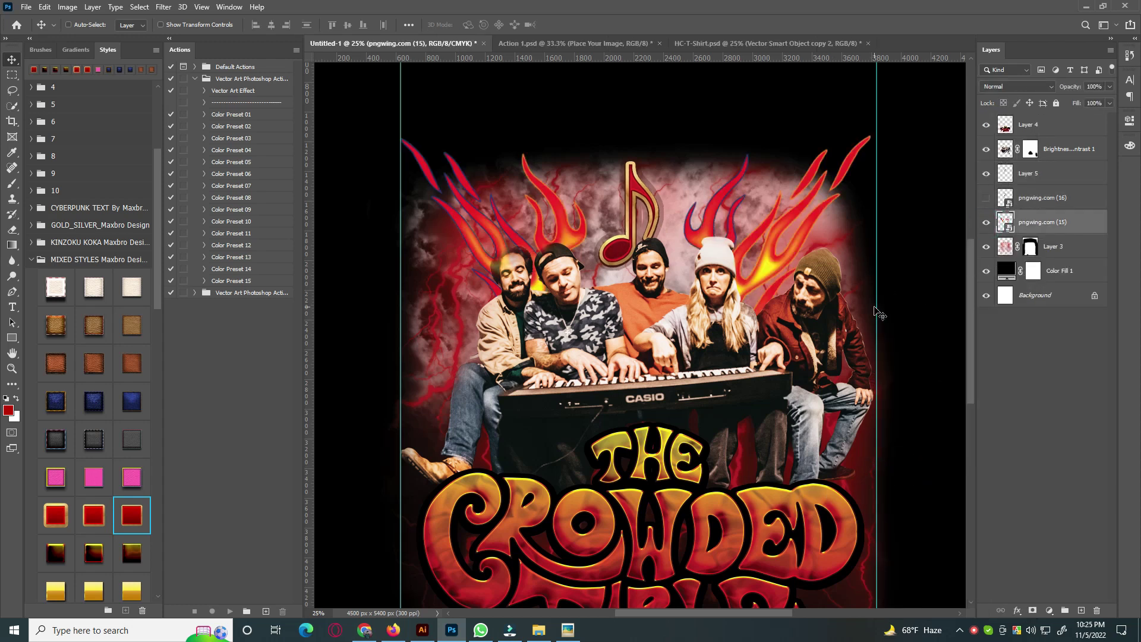
key("ctrl+plus")
key("ctrl+plus")
left_click(1032, 611)
Step: Brush the mask along the first man's hairline to clean the haze, with brush hardness raised
left_click_drag(617, 291, 795, 326)
key("b")
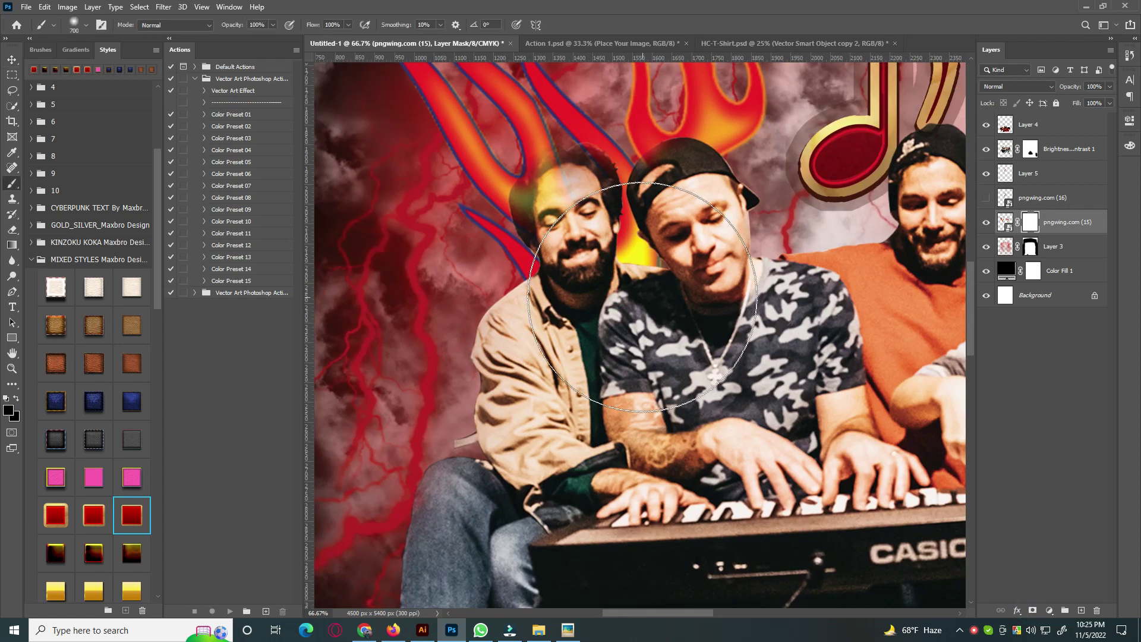
left_click_drag(540, 183, 537, 252)
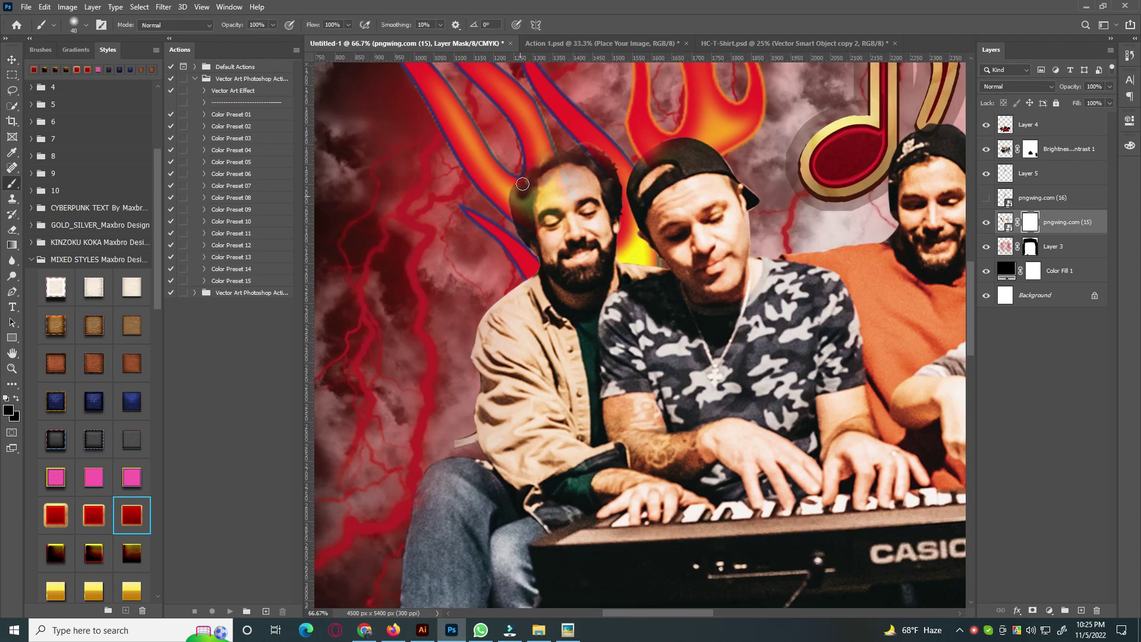
mouse_move(536, 195)
left_mouse_down()
mouse_move(541, 176)
mouse_move(574, 229)
left_mouse_up()
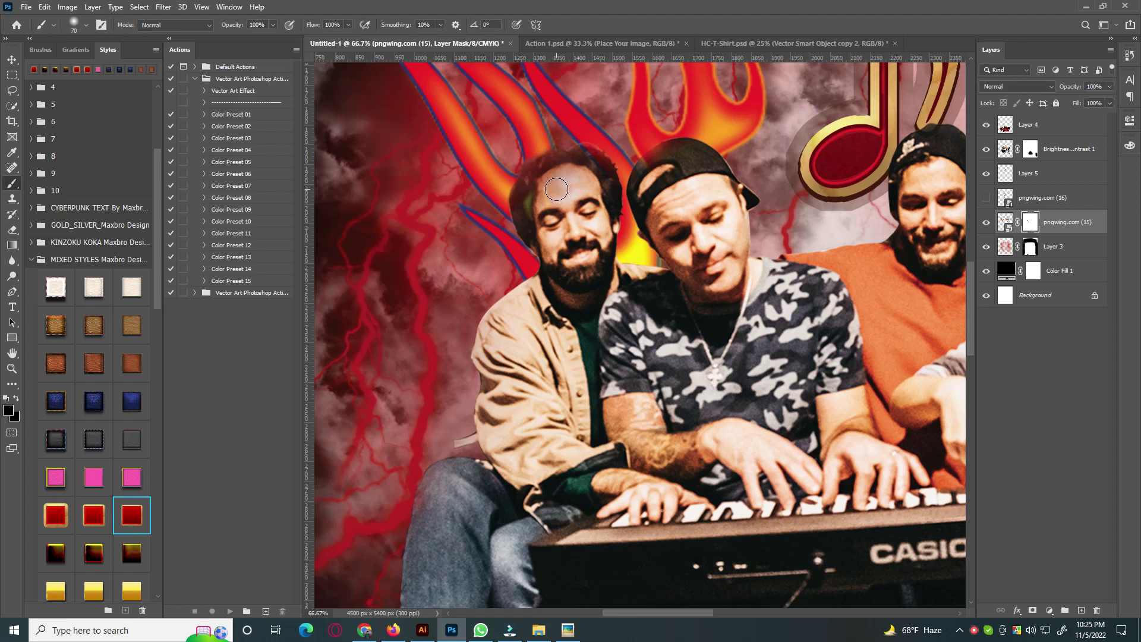
left_click(86, 25)
left_click_drag(73, 88, 135, 88)
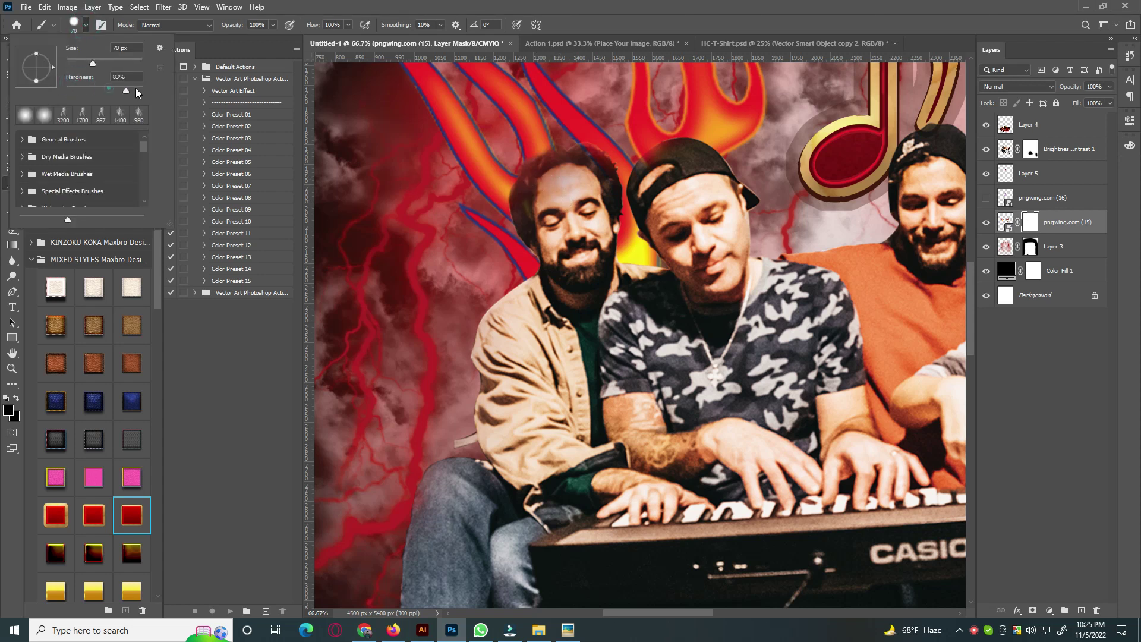
left_click(497, 200)
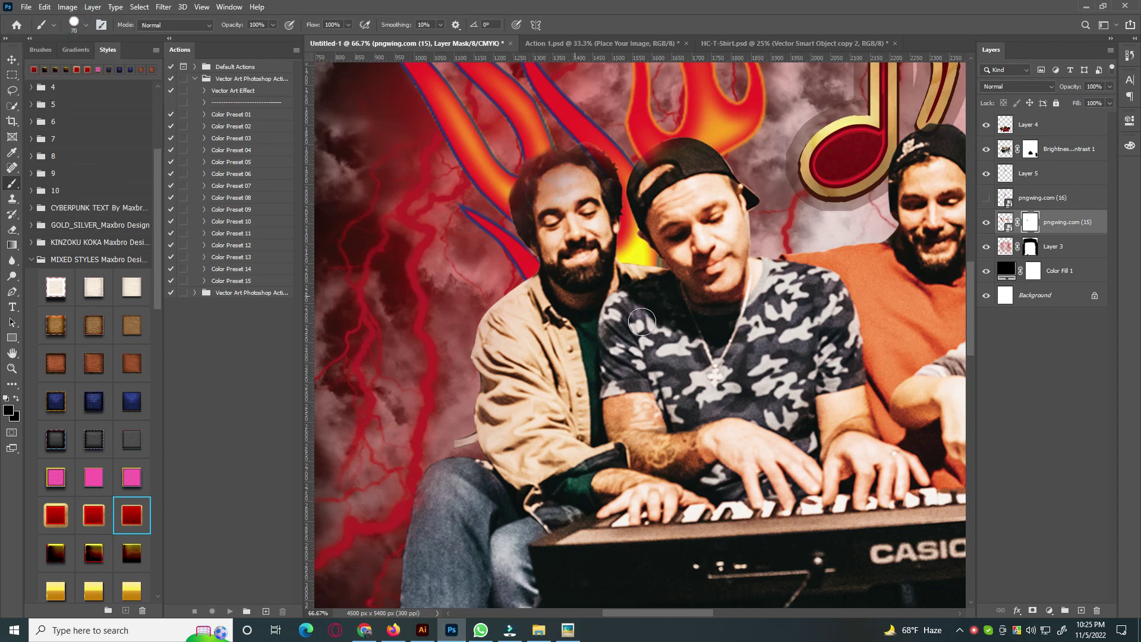
Step: Restore the edge beside the woman's hat and hair, then fit the whole poster on screen
left_click_drag(695, 220, 565, 240)
scroll(565, 239, "right", 5)
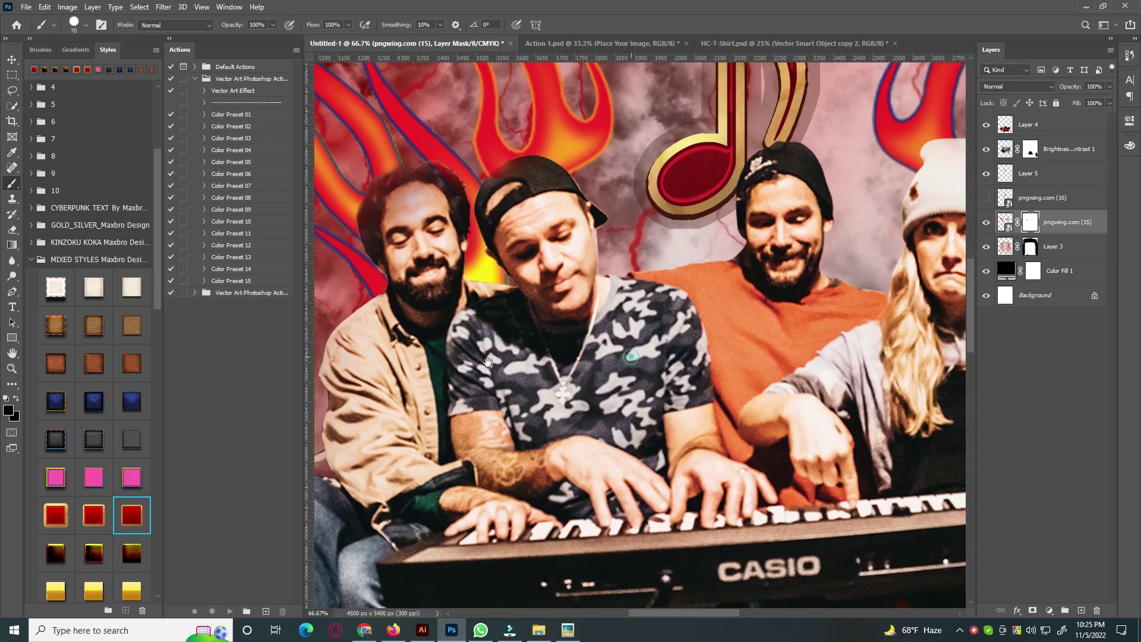
scroll(561, 205, "right", 5)
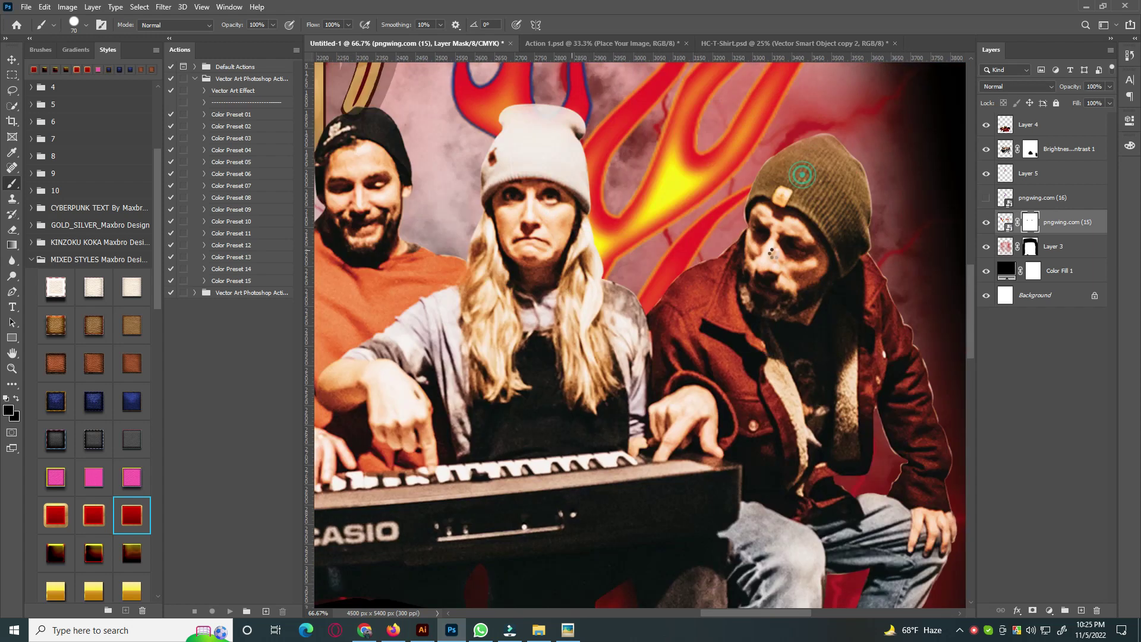
left_click_drag(593, 172, 608, 253)
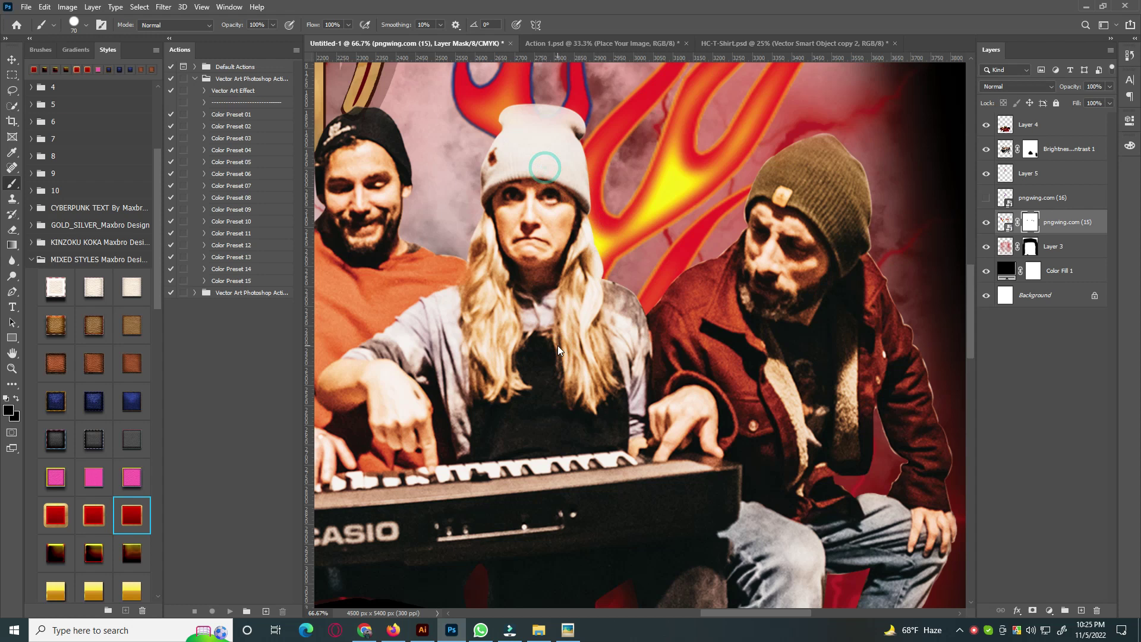
key("ctrl+0")
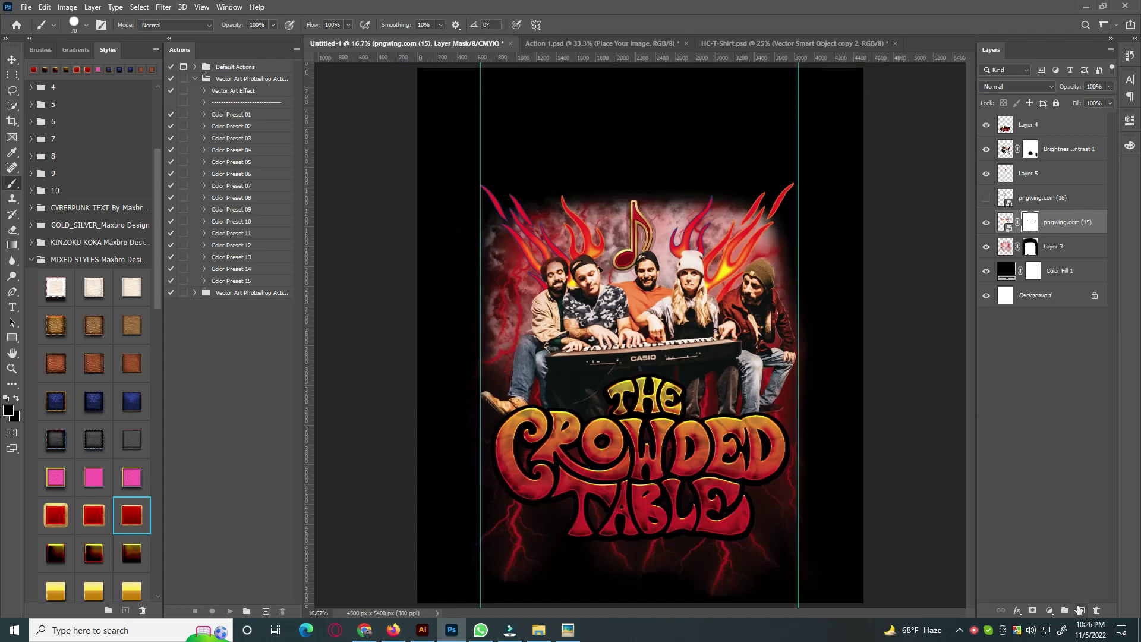
Step: Apply the band photo's mask and combine it with the Brightness/Contrast layer into Layer 7
left_click(1005, 222)
right_click(1073, 223)
left_click(909, 464)
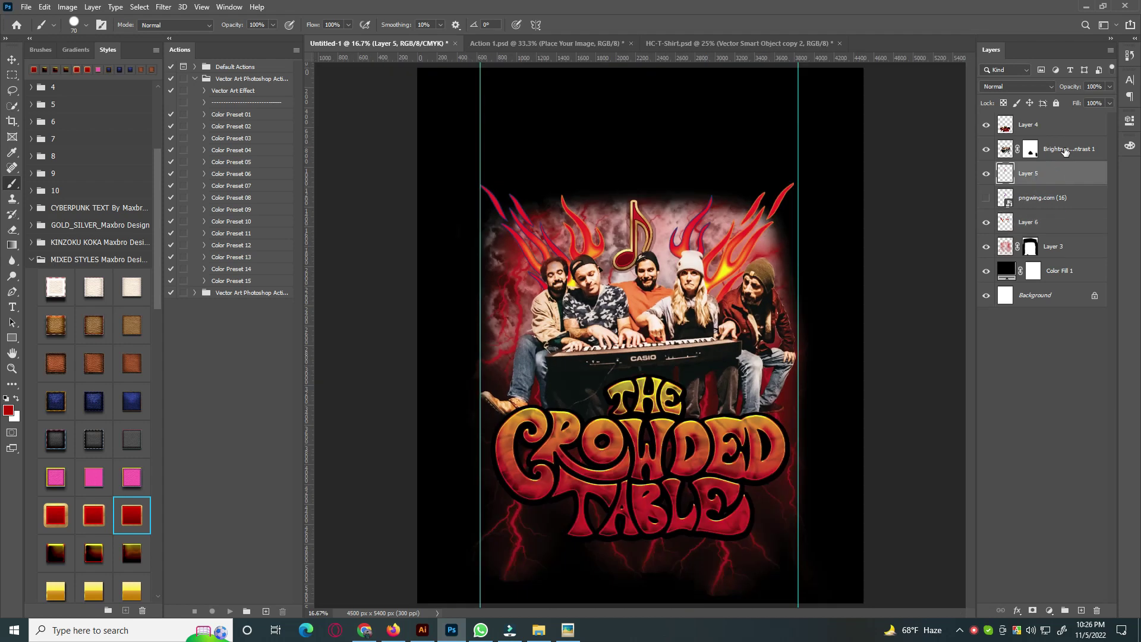
left_click(1064, 149)
key("ctrl+plus")
left_click(988, 150)
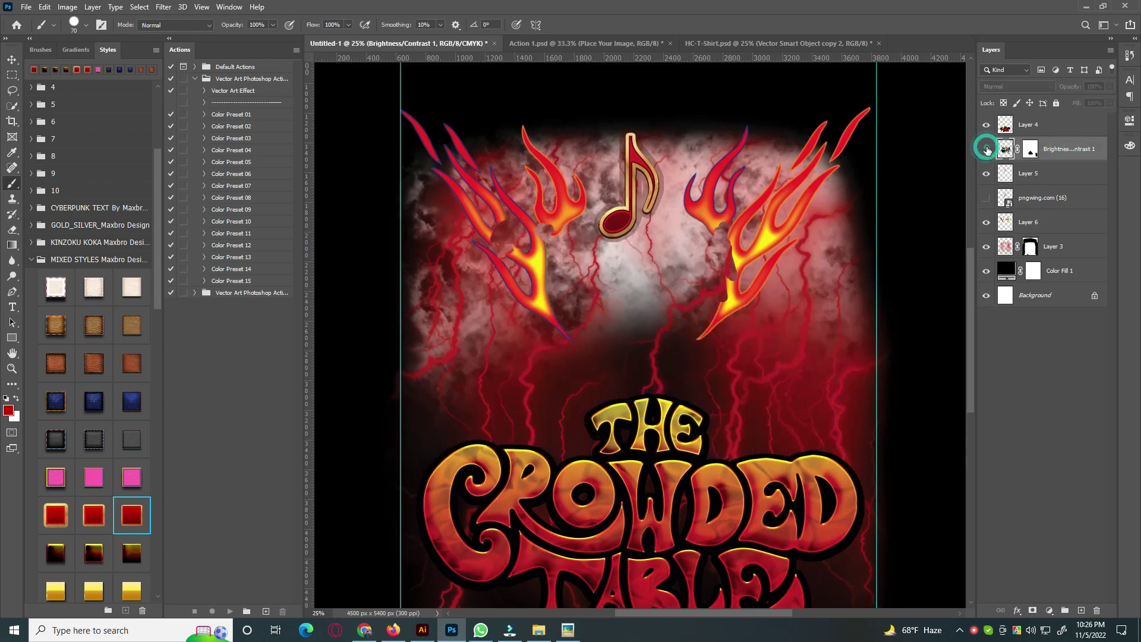
right_click(1066, 149)
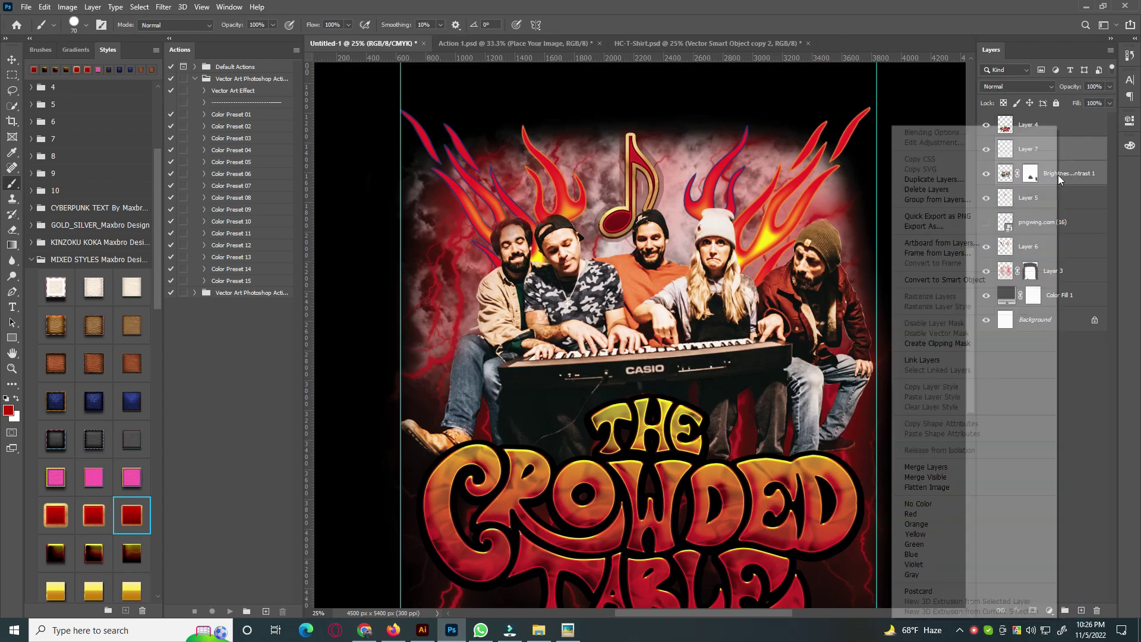
left_click(935, 468)
scroll(880, 468, "down", 1)
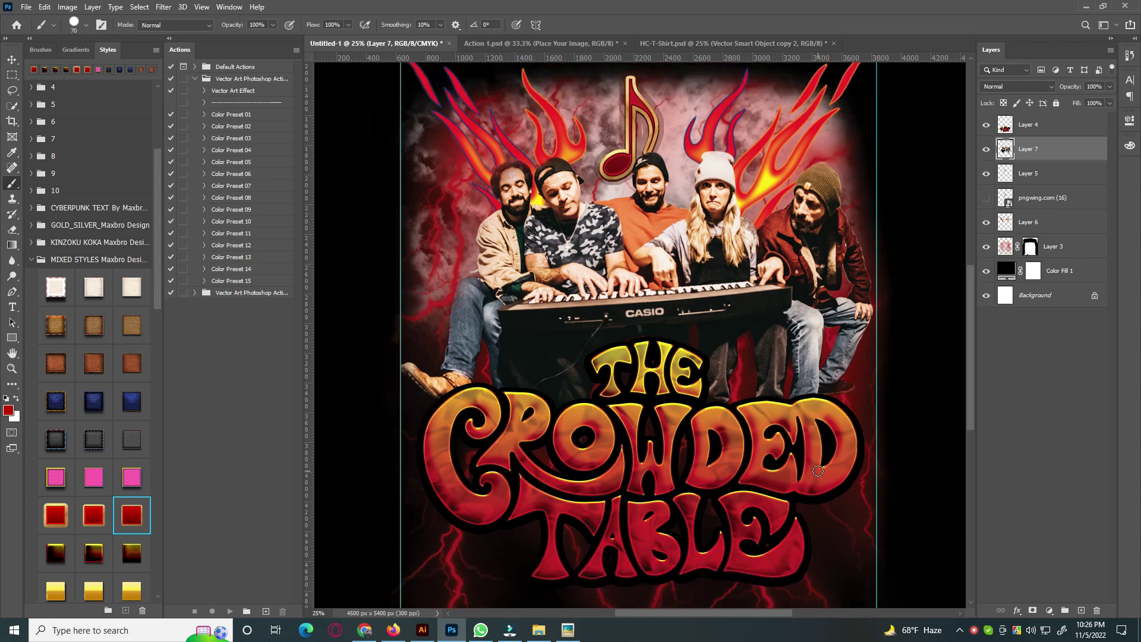
Step: Stamp all visible layers into a new Layer 8 and hide every other layer except Color Fill 1
left_click(1041, 126)
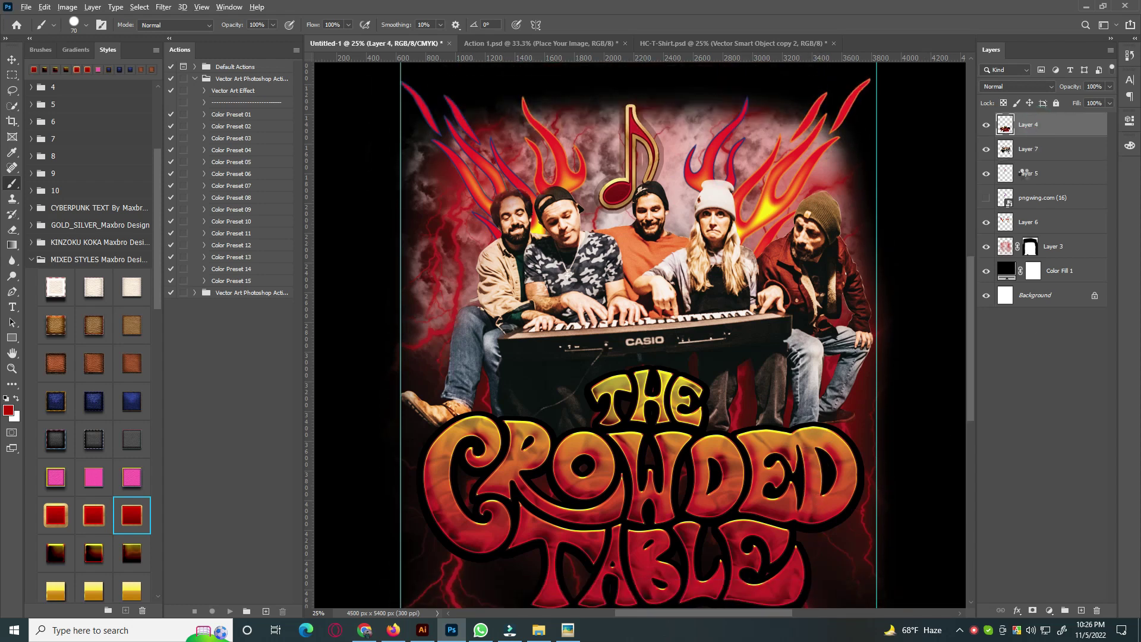
key("ctrl+shift+alt+e")
left_click_drag(988, 149, 986, 298)
left_click(986, 298)
left_click(165, 8)
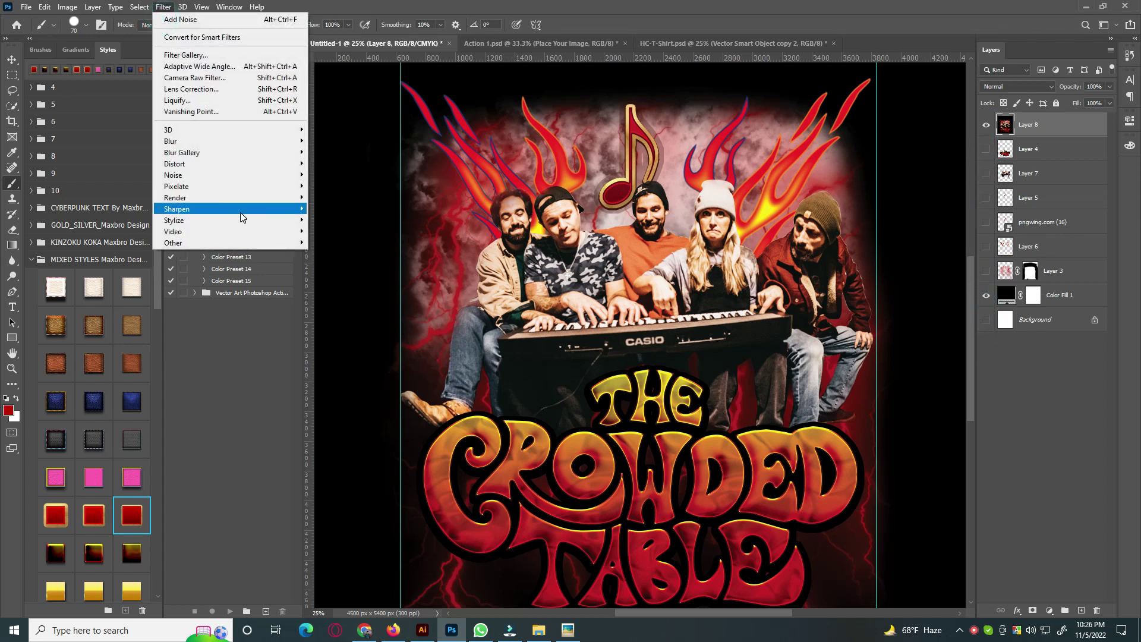
Step: In the Camera Raw Filter, set Temperature -15, Exposure -0.25 and Highlights -5
left_click(206, 78)
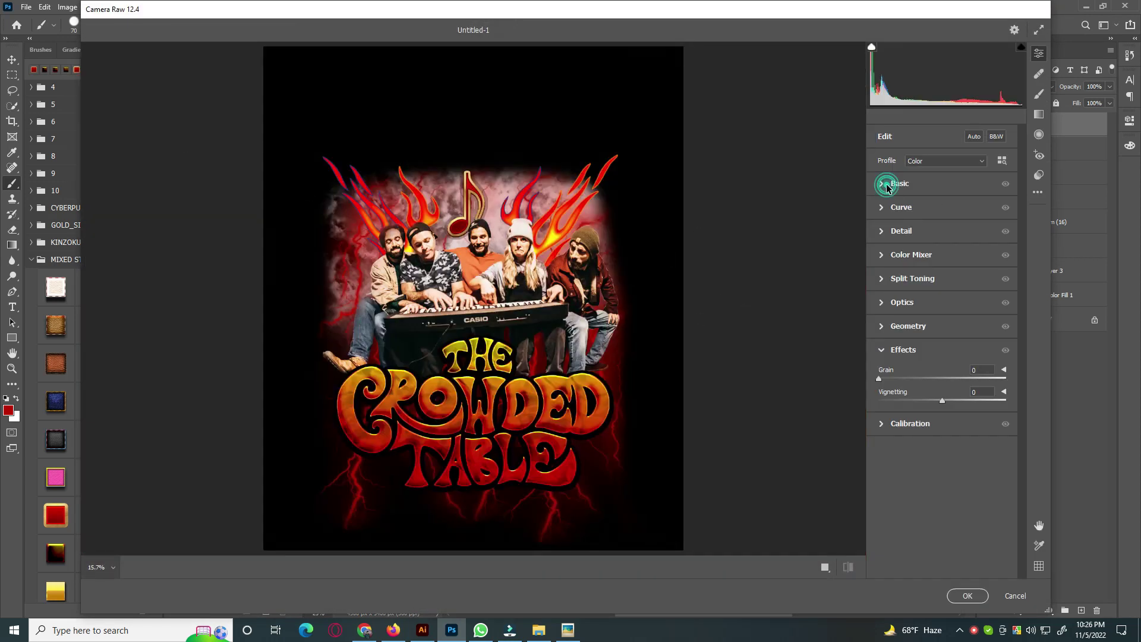
left_click(891, 184)
left_click_drag(942, 229, 932, 229)
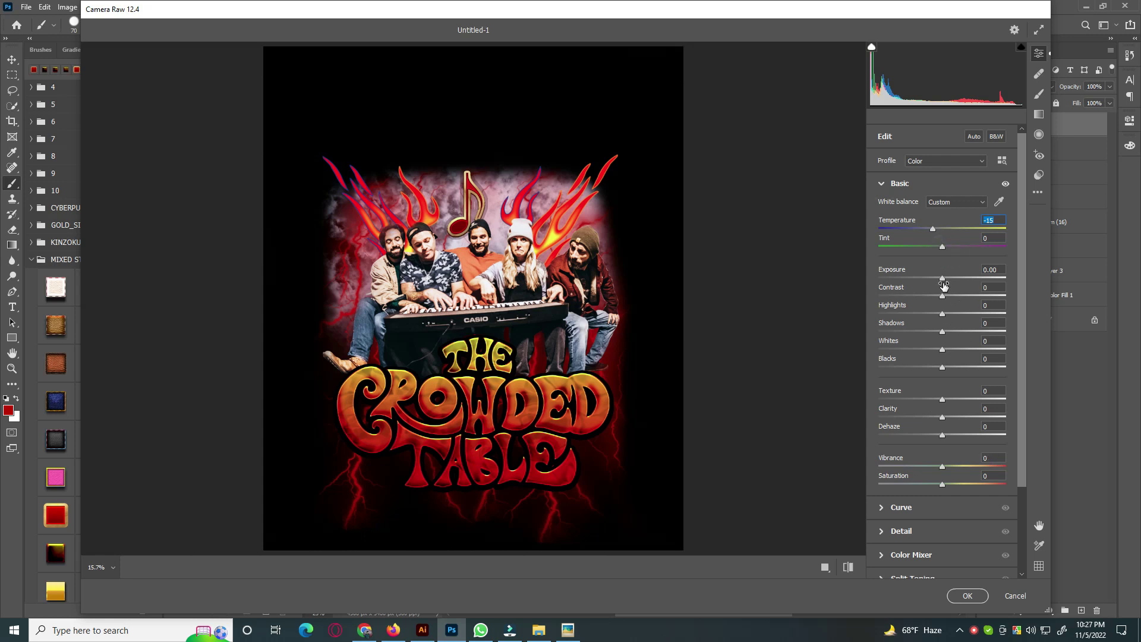
left_click_drag(944, 280, 940, 280)
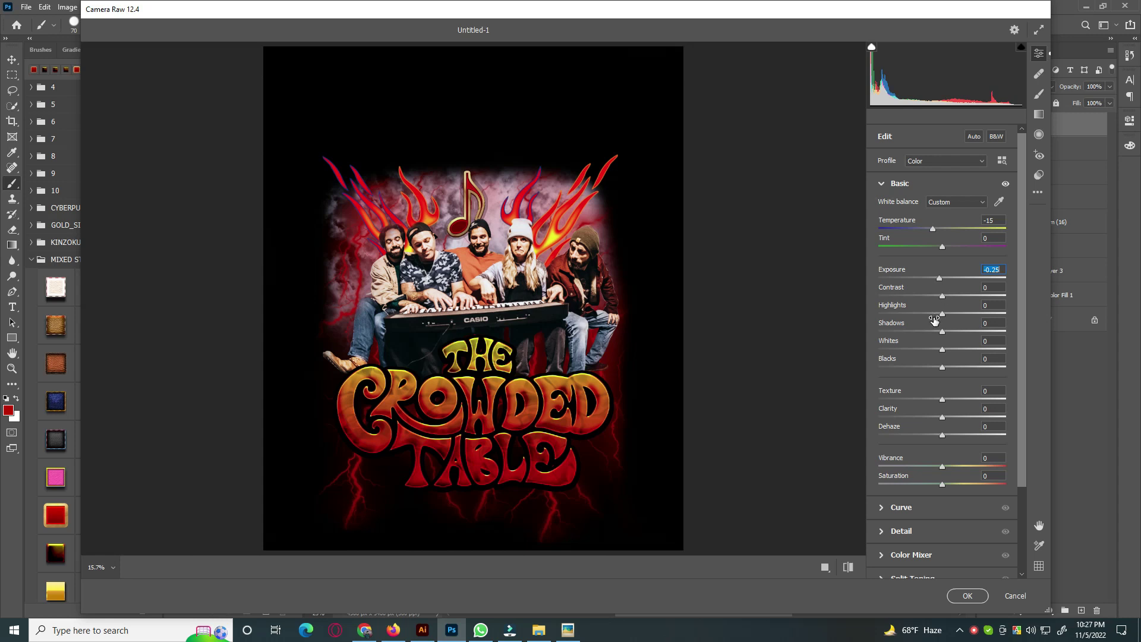
left_click_drag(945, 315, 940, 314)
Step: Set Saturation -1, Shadows +2, Dehaze -18 and Vibrance +10, then check the whole-poster preview
key("ctrl+plus")
scroll(743, 312, "down", 1)
left_click_drag(942, 486, 948, 466)
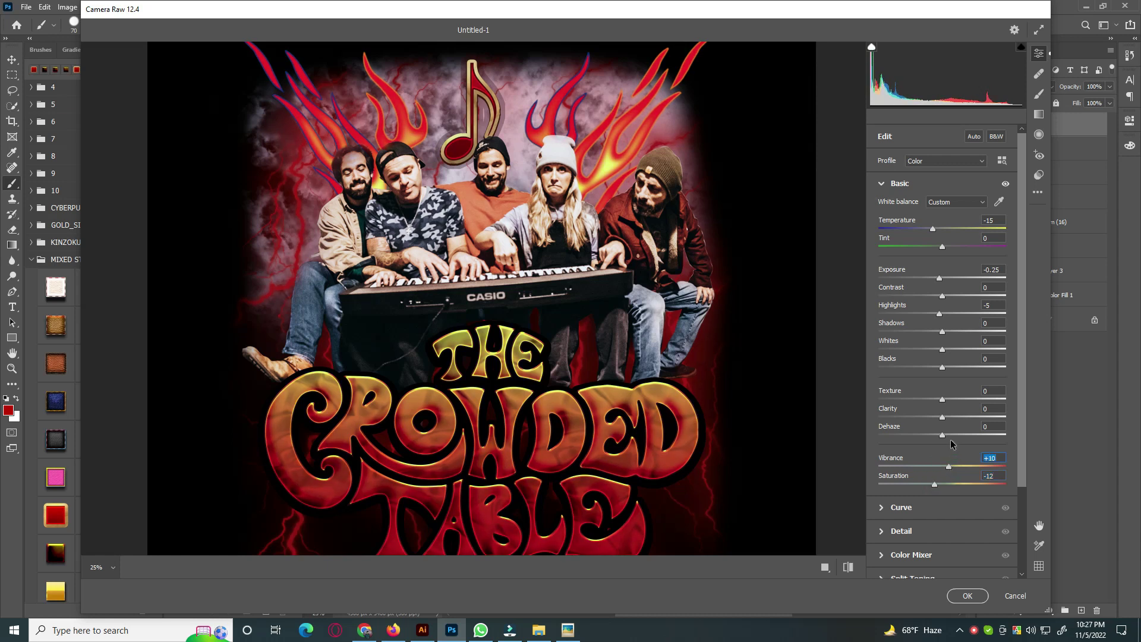
scroll(949, 428, "down", 3)
mouse_move(935, 376)
left_mouse_down()
mouse_move(923, 378)
mouse_move(941, 385)
left_mouse_up()
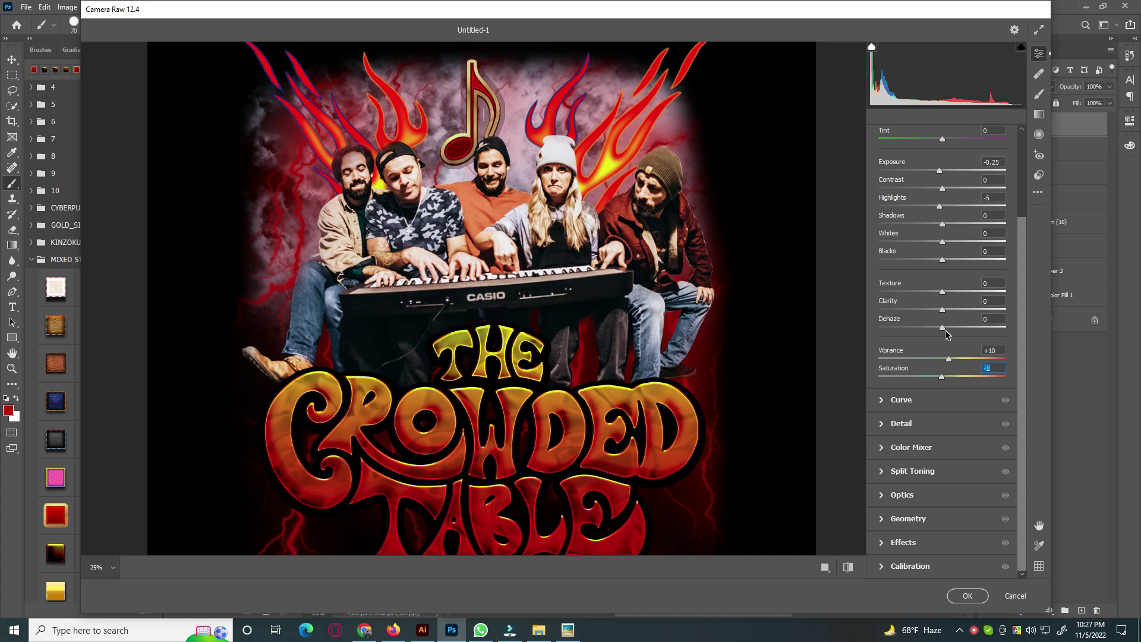
left_click_drag(944, 334, 932, 333)
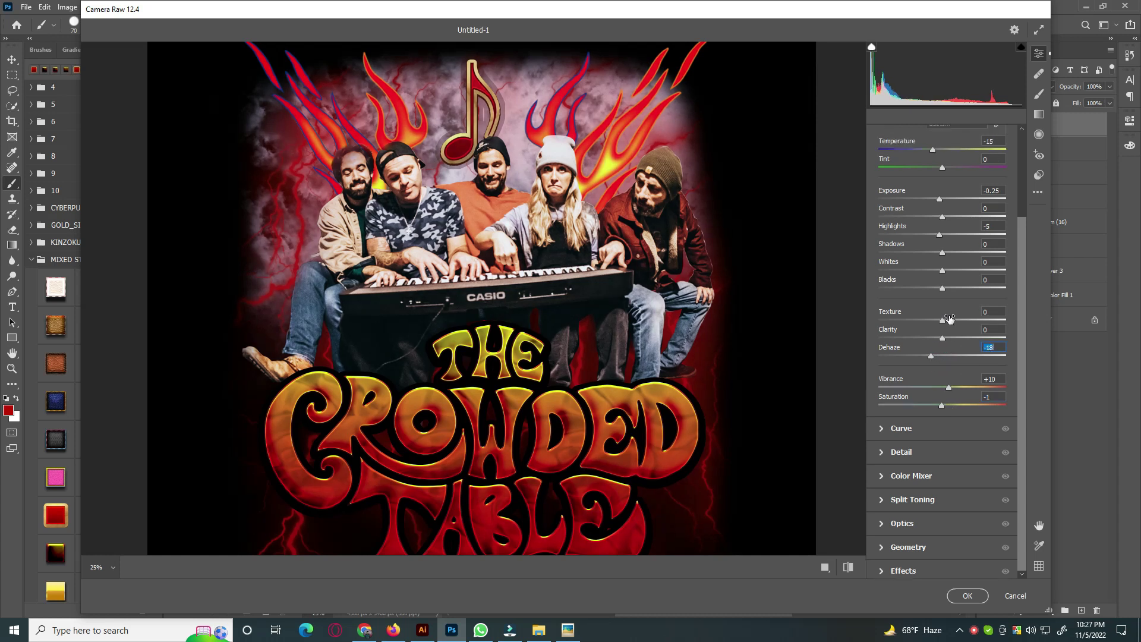
scroll(933, 333, "up", 3)
left_click(942, 312)
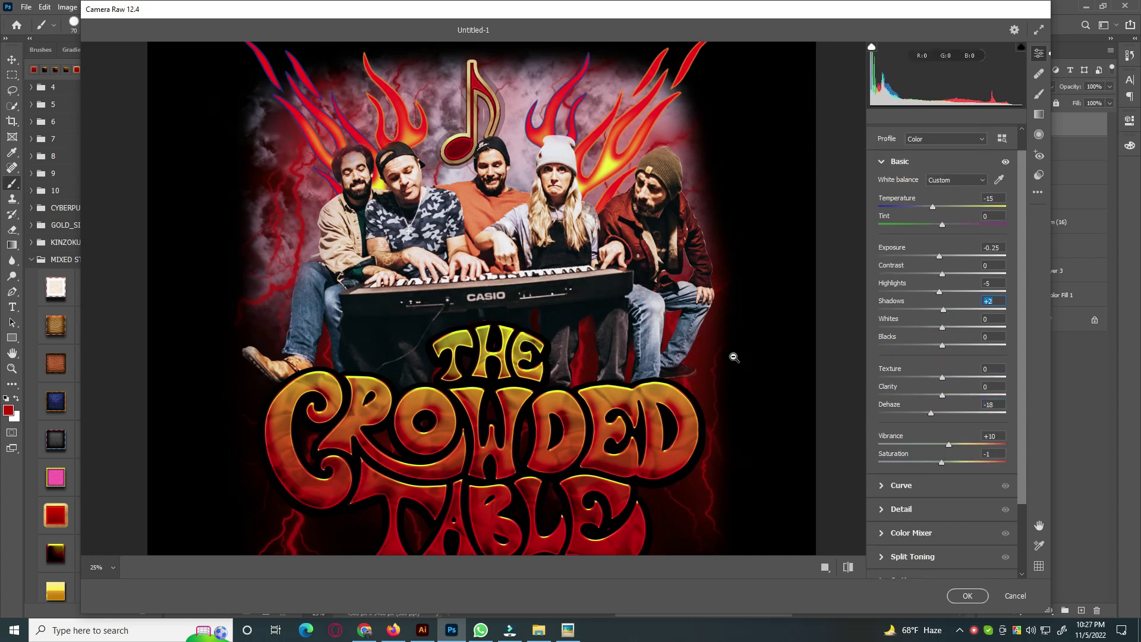
scroll(731, 354, "down", 5)
key("ctrl+minus")
key("ctrl+plus")
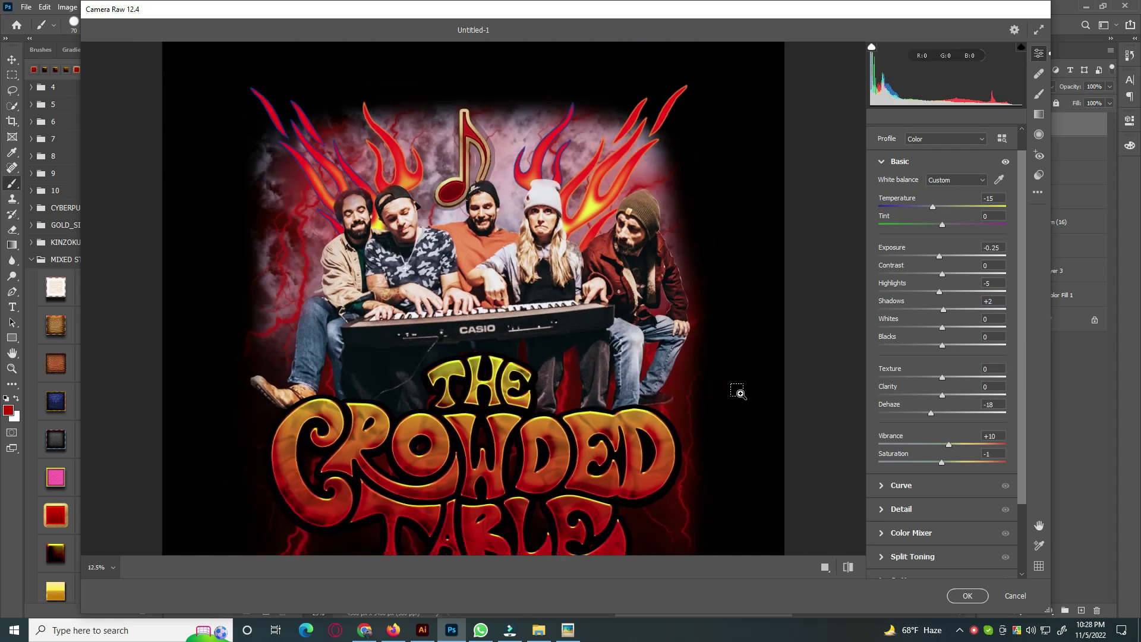
key("ctrl+minus")
key("ctrl+plus")
key("ctrl+minus")
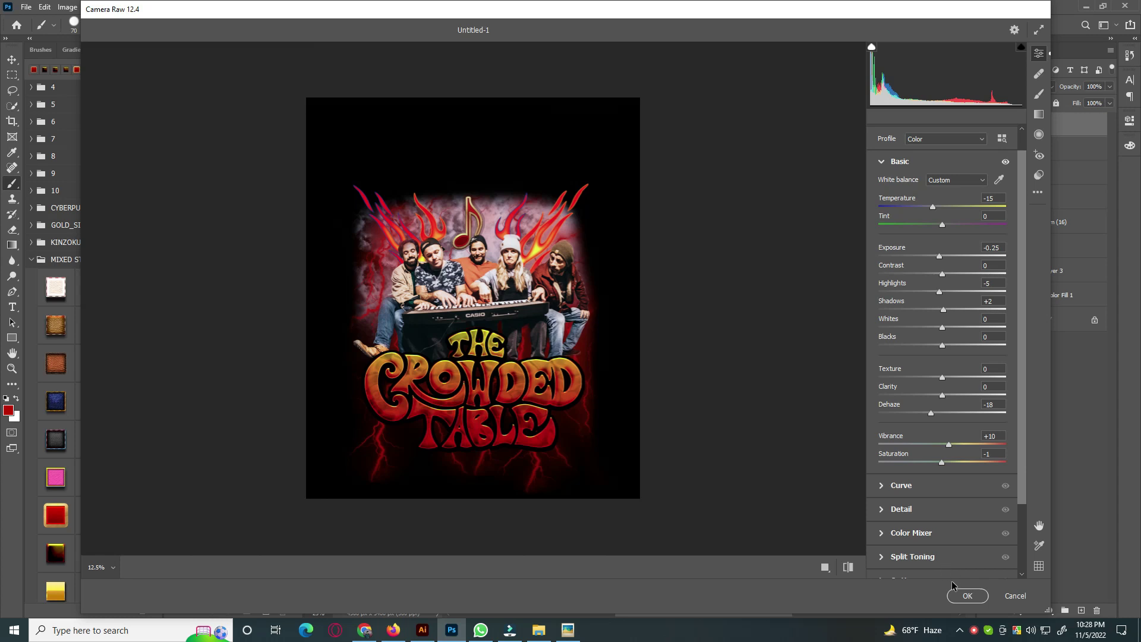
scroll(945, 535, "down", 3)
Step: Raise Camera Raw Grain to 100 and apply the filter to the poster
left_click(884, 542)
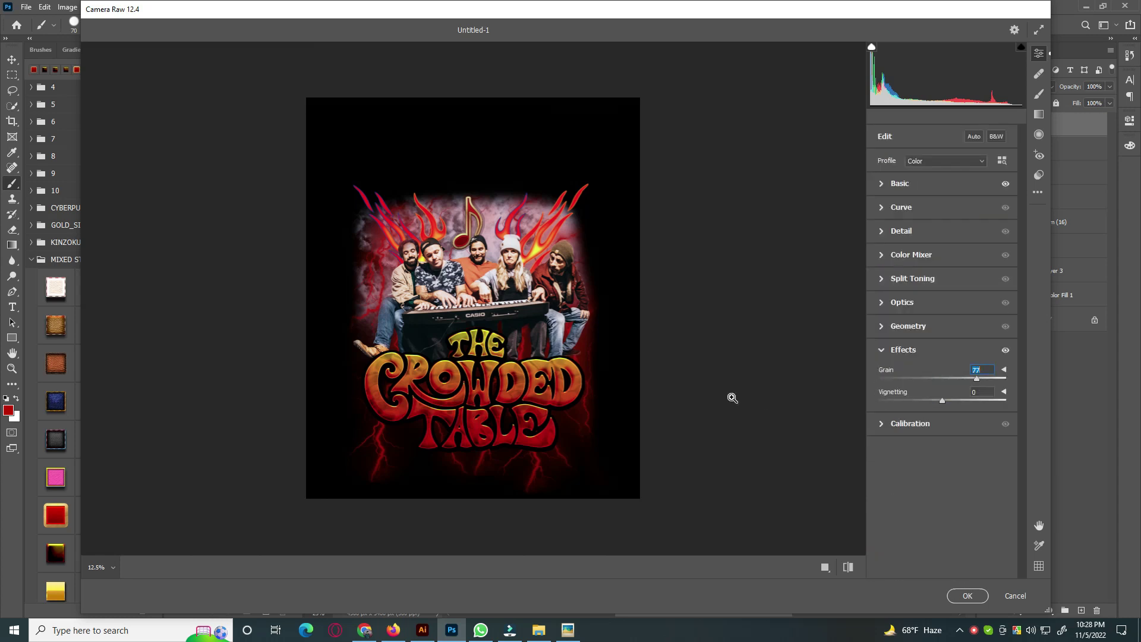
key("ctrl+plus")
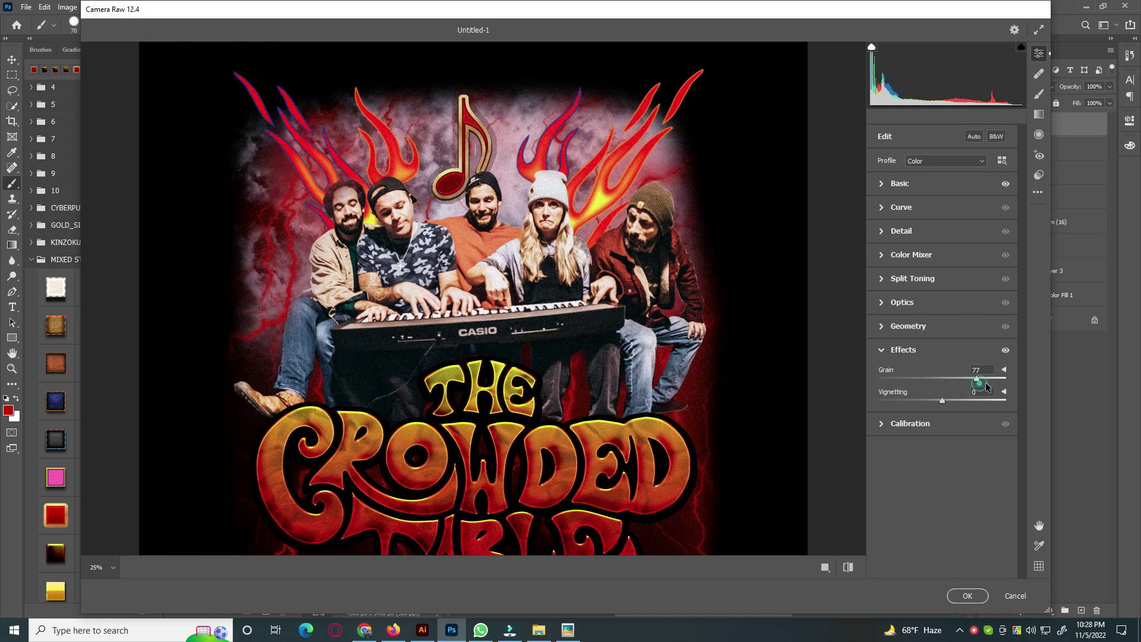
left_click_drag(978, 381, 1005, 384)
key("ctrl+minus")
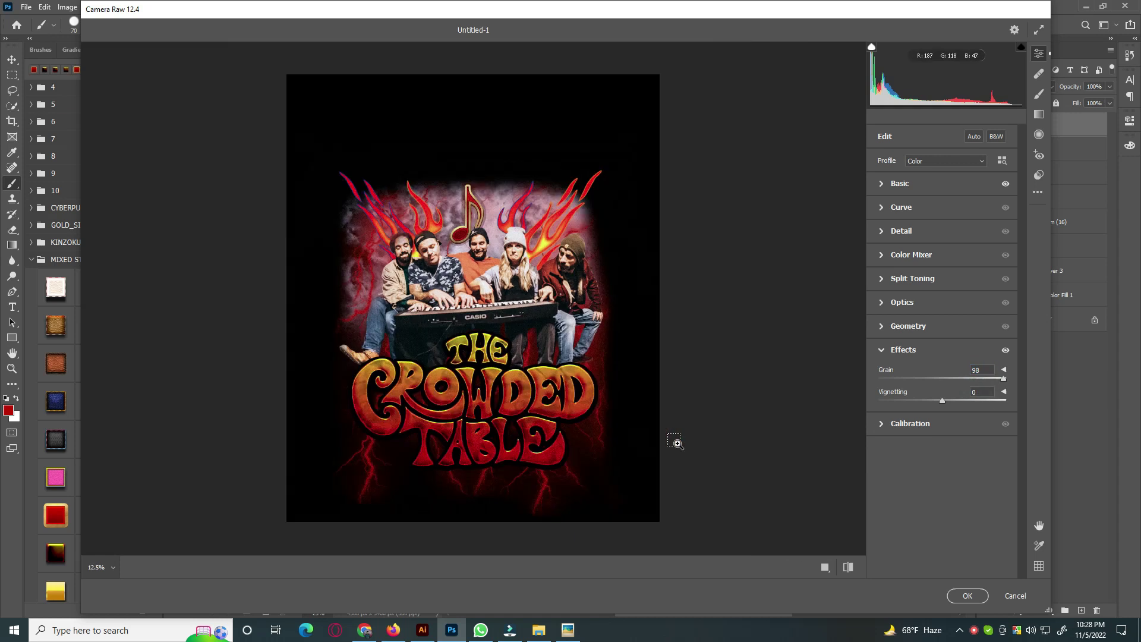
key("ctrl+plus")
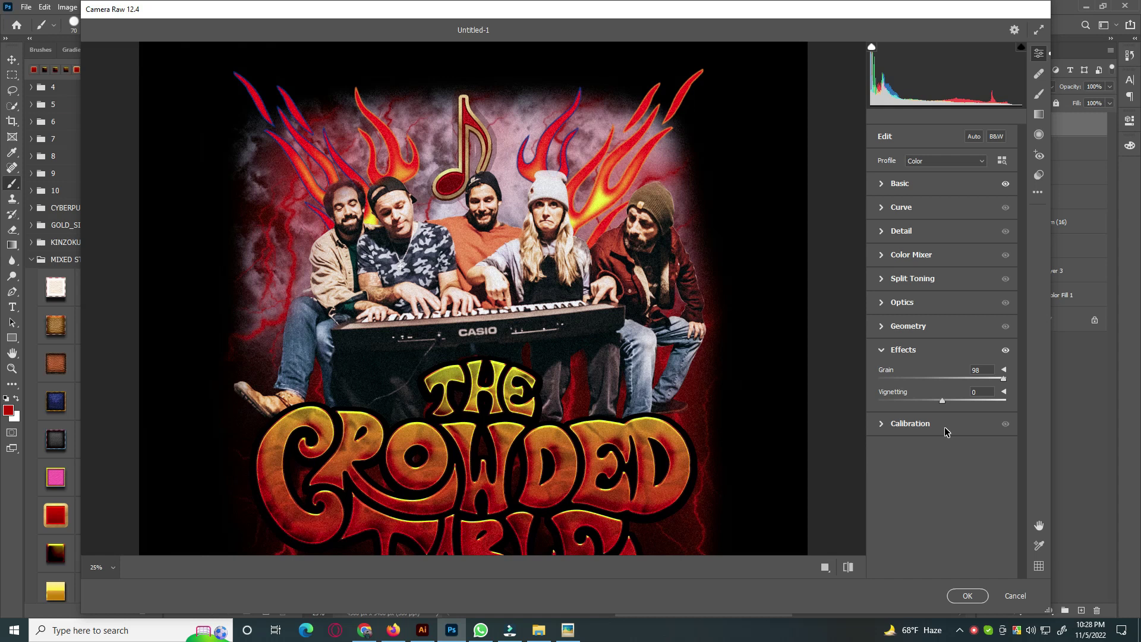
left_click_drag(1004, 383, 1040, 472)
left_click(968, 596)
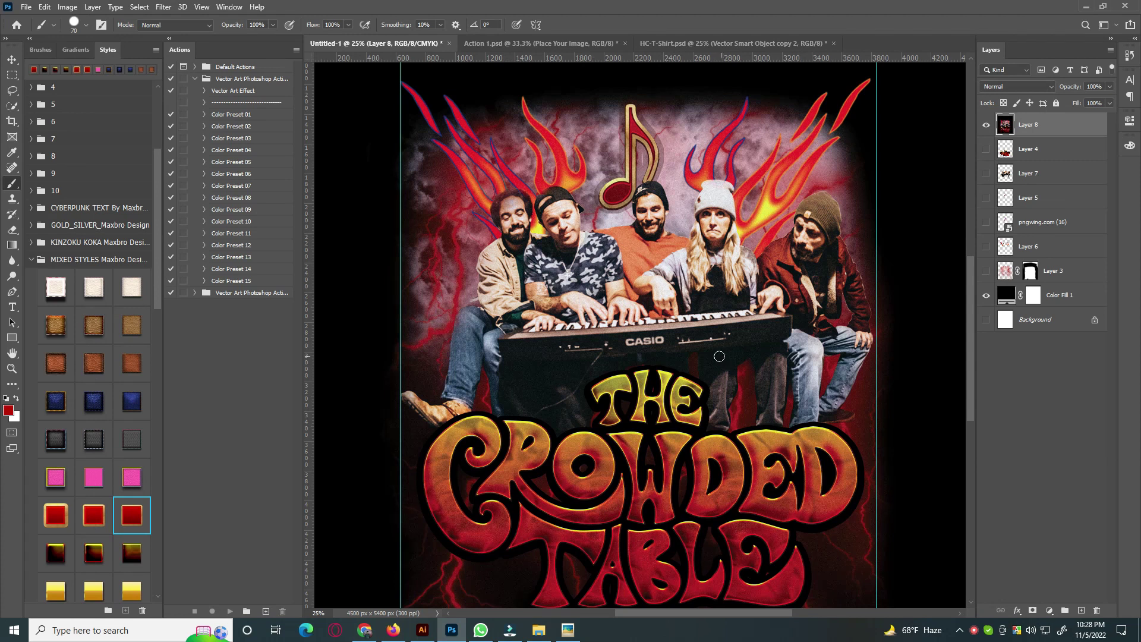
Step: Fit the poster in the window and shift the merged artwork up slightly
key("ctrl+minus")
key("v")
left_click_drag(697, 388, 697, 335)
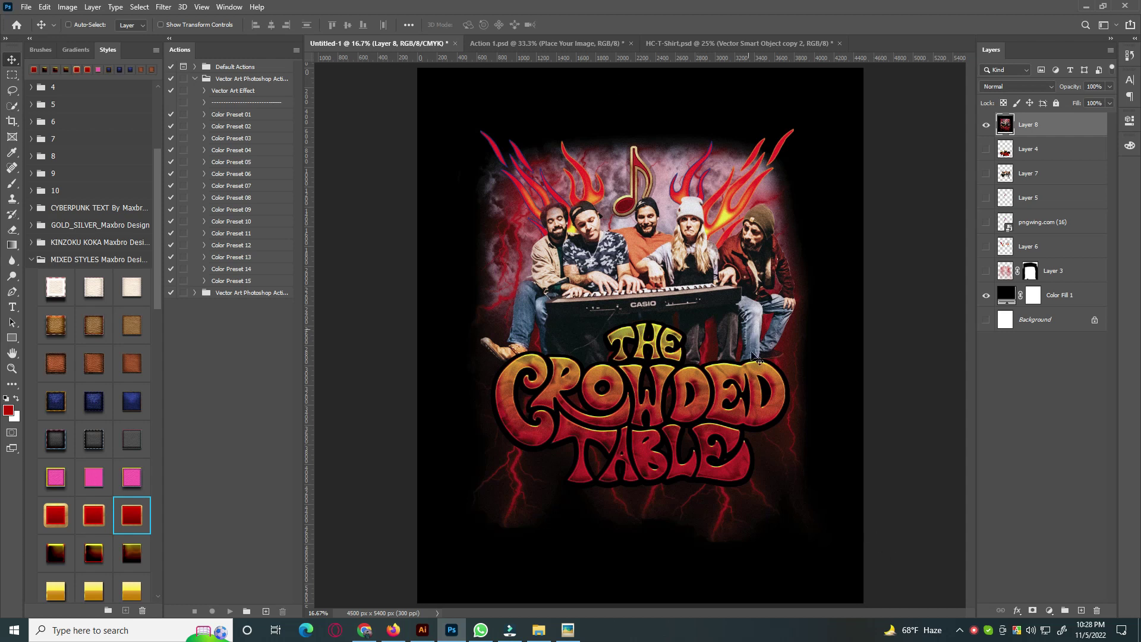
Step: Scale Layer 8 to about 109.6% and shift it up slightly
key("ctrl+t")
left_click_drag(865, 281, 888, 298)
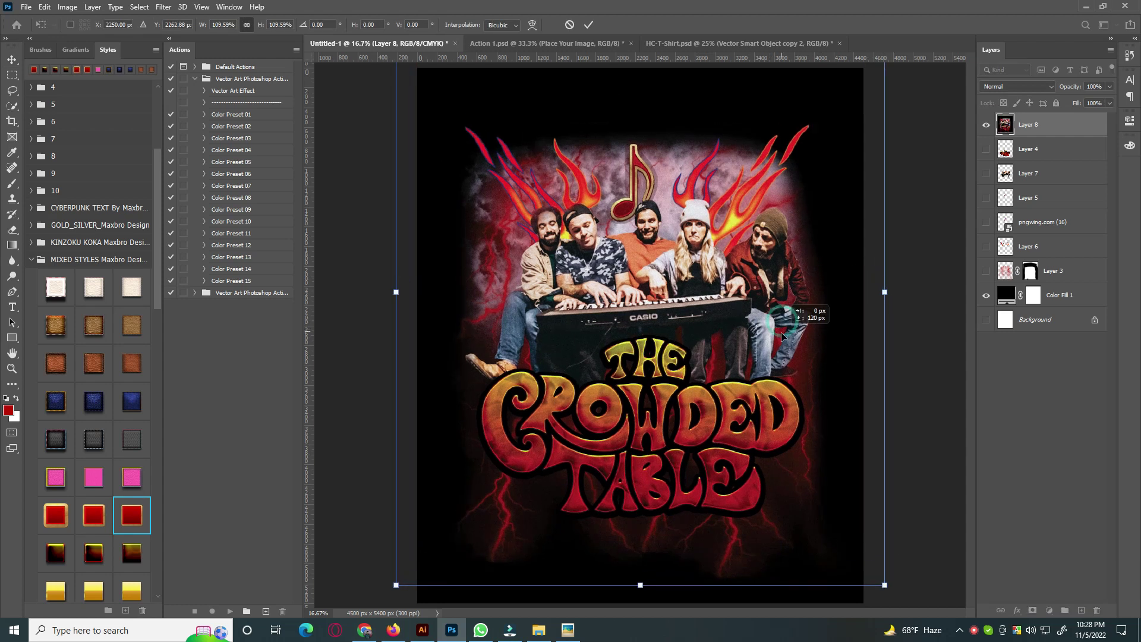
left_click_drag(714, 357, 713, 347)
left_click(588, 24)
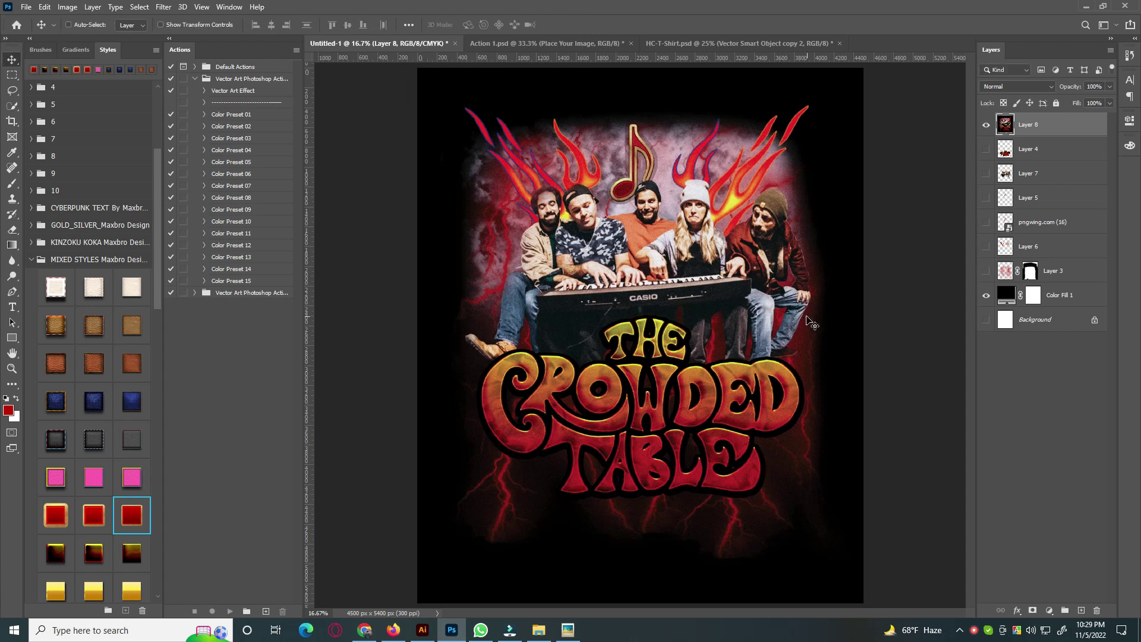
Step: Mask Layer 8 with a Color Range selection and hide the black fill to check it
left_click(142, 7)
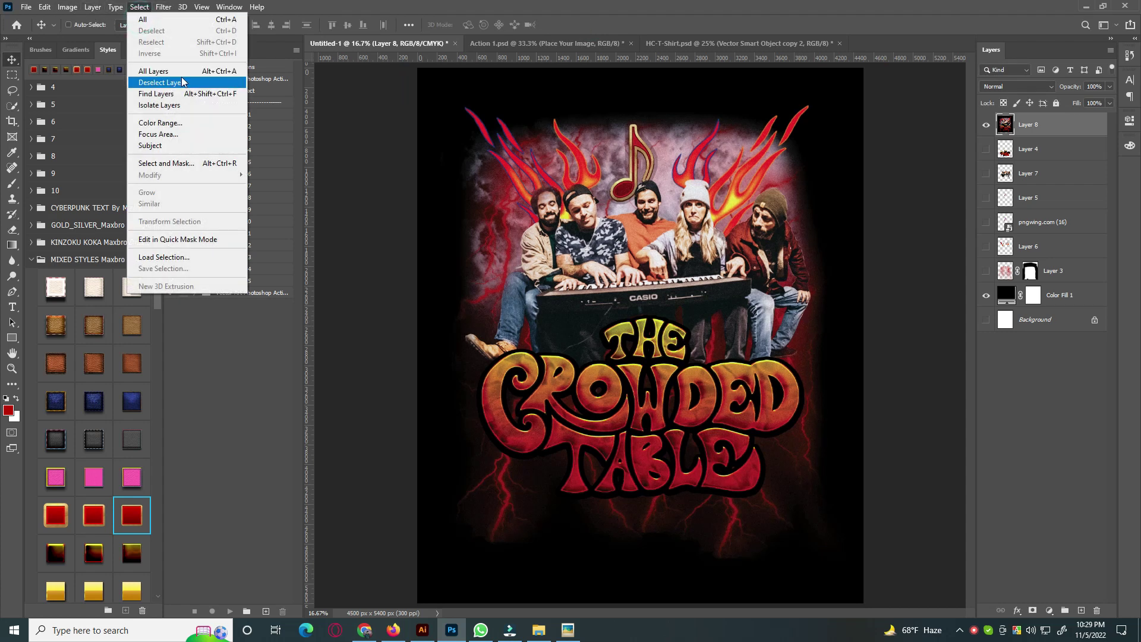
left_click(173, 124)
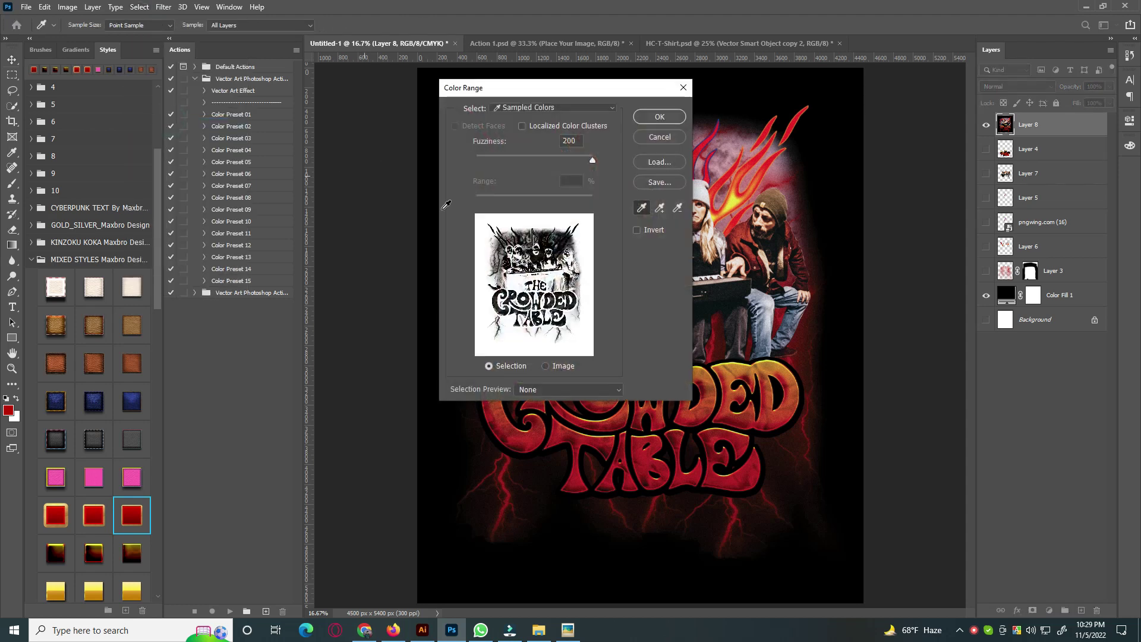
left_click(545, 366)
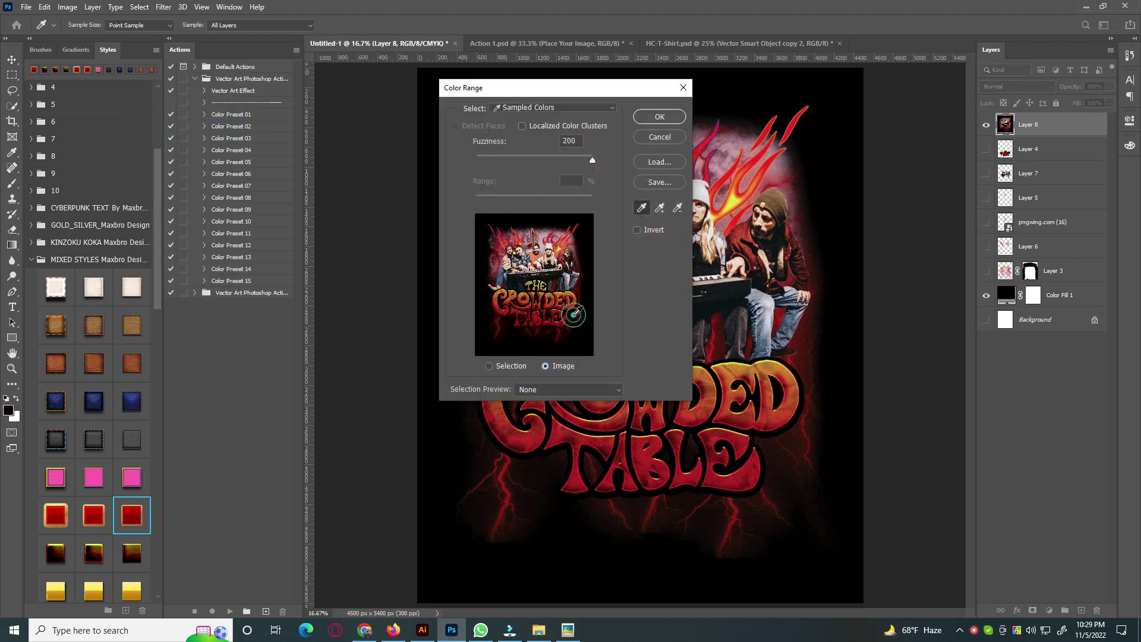
left_click(660, 116)
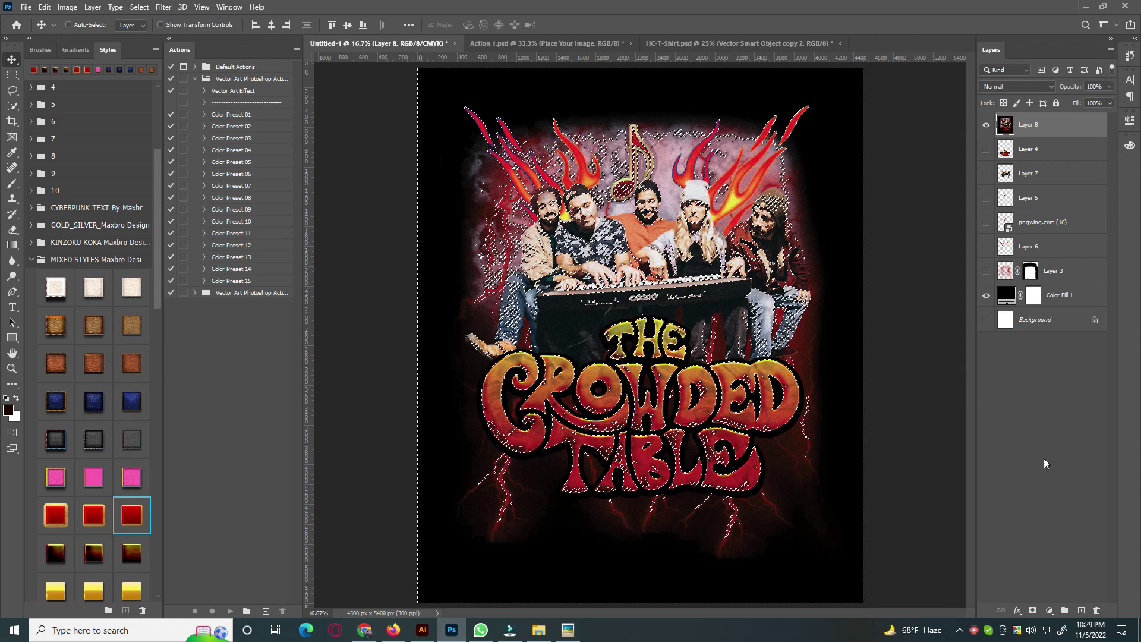
left_click(1033, 611)
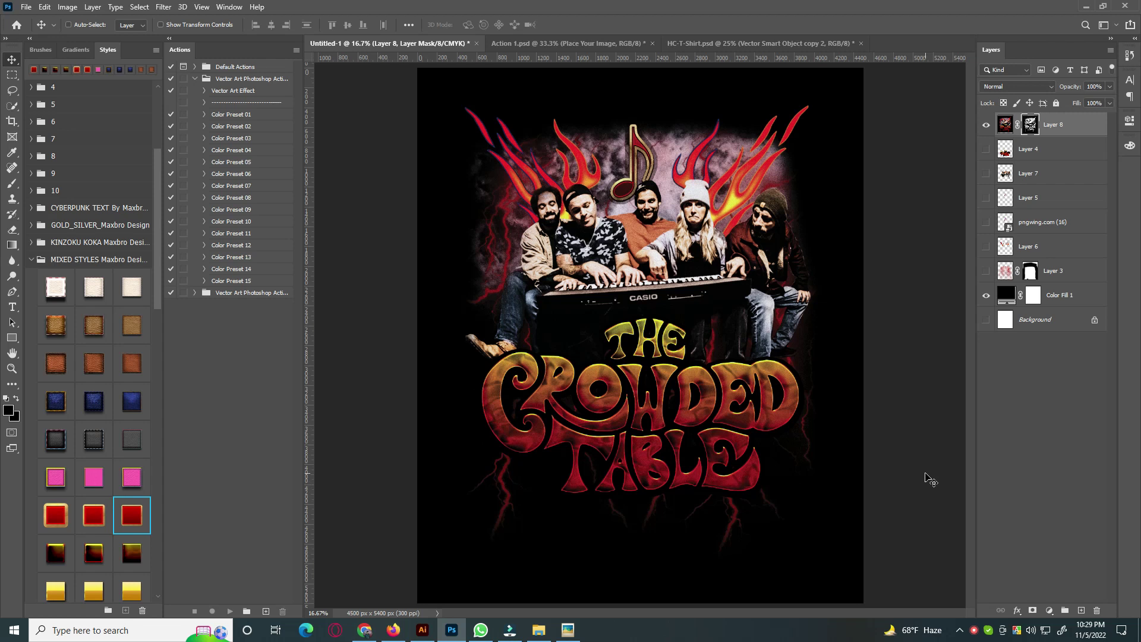
left_click(987, 295)
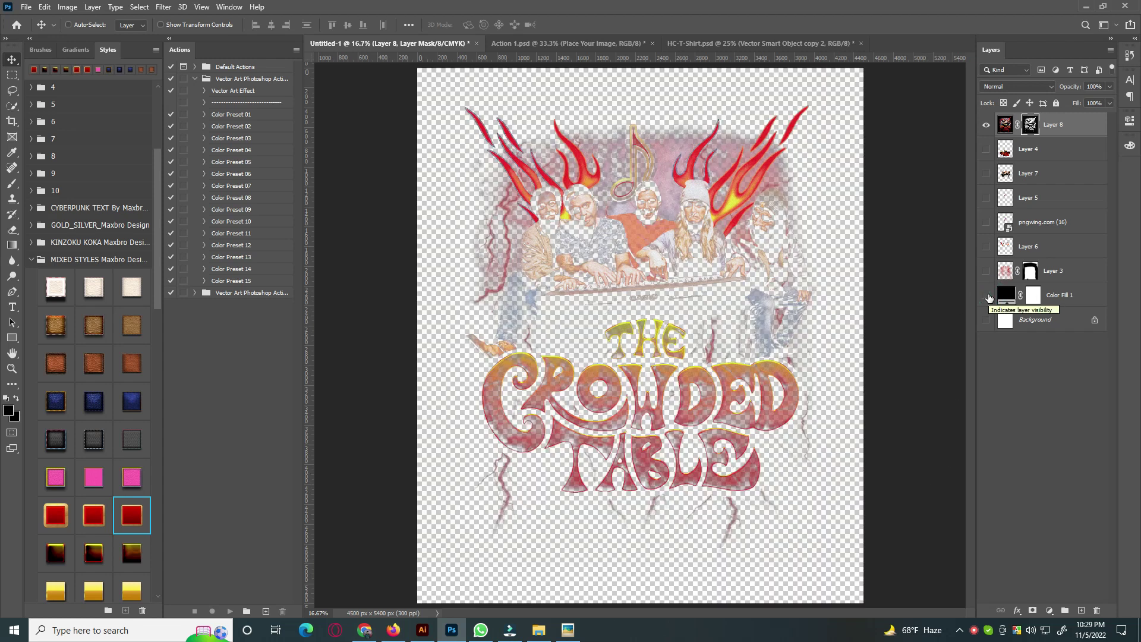
Step: Merge the masked Layer 8 artwork into a new empty layer above the black fill
left_click(987, 295)
left_click(987, 296)
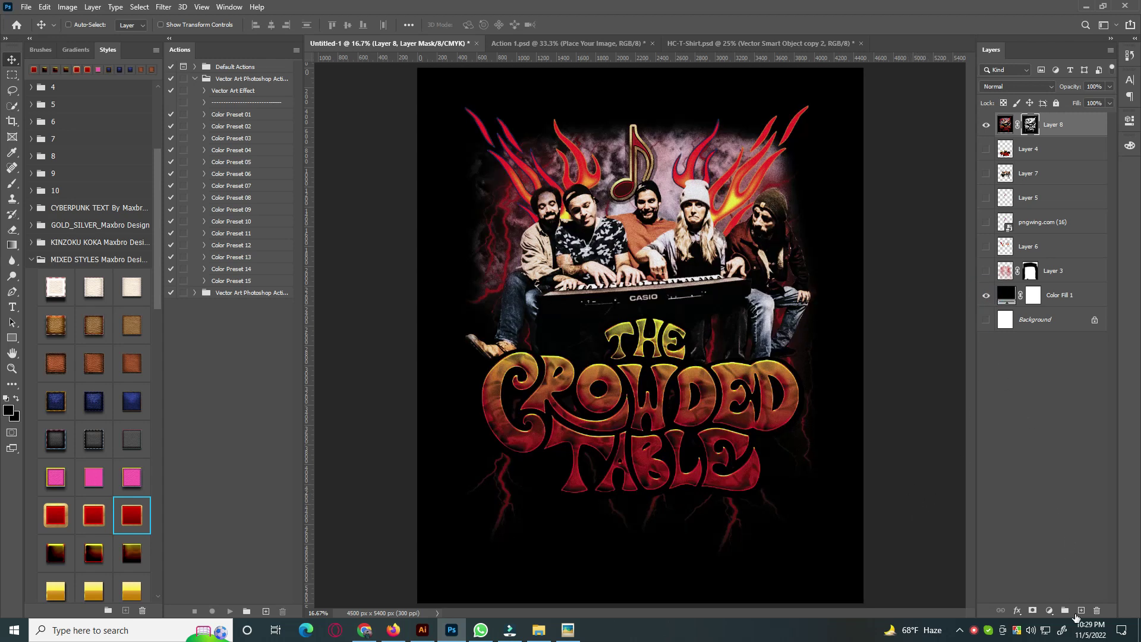
left_click(1082, 611)
left_click(1068, 150, "ctrl")
right_click(1068, 150)
left_click(946, 467)
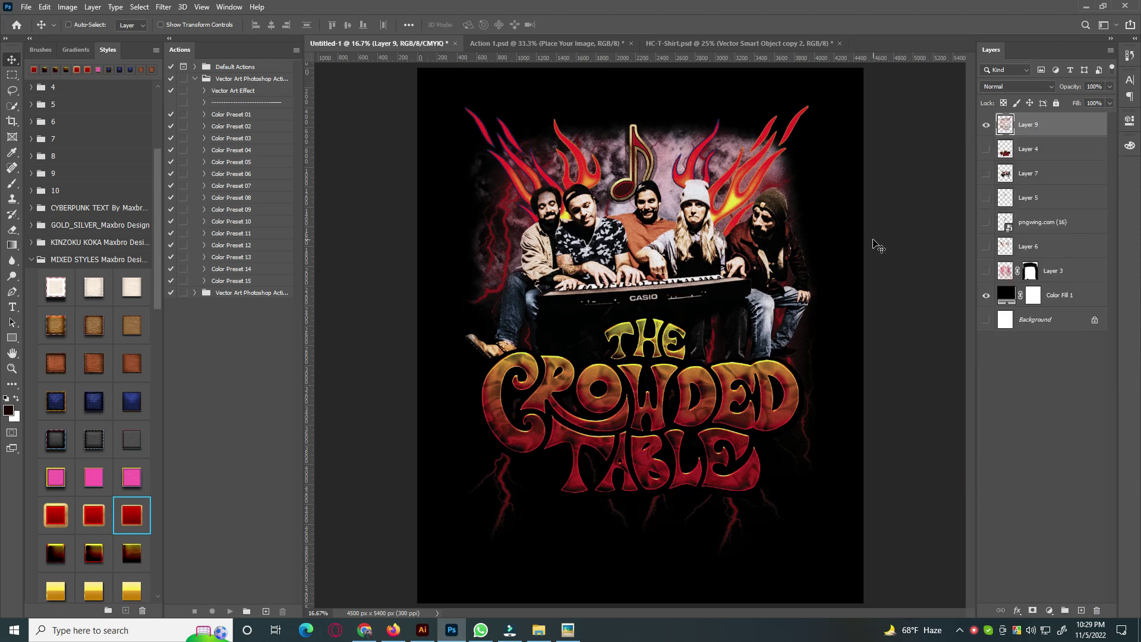
left_click(986, 296)
Step: Copy a lightning streak from the lower left onto a new layer and move it right and down
left_click(12, 90)
mouse_move(479, 448)
left_mouse_down()
mouse_move(525, 493)
mouse_move(470, 466)
left_mouse_up()
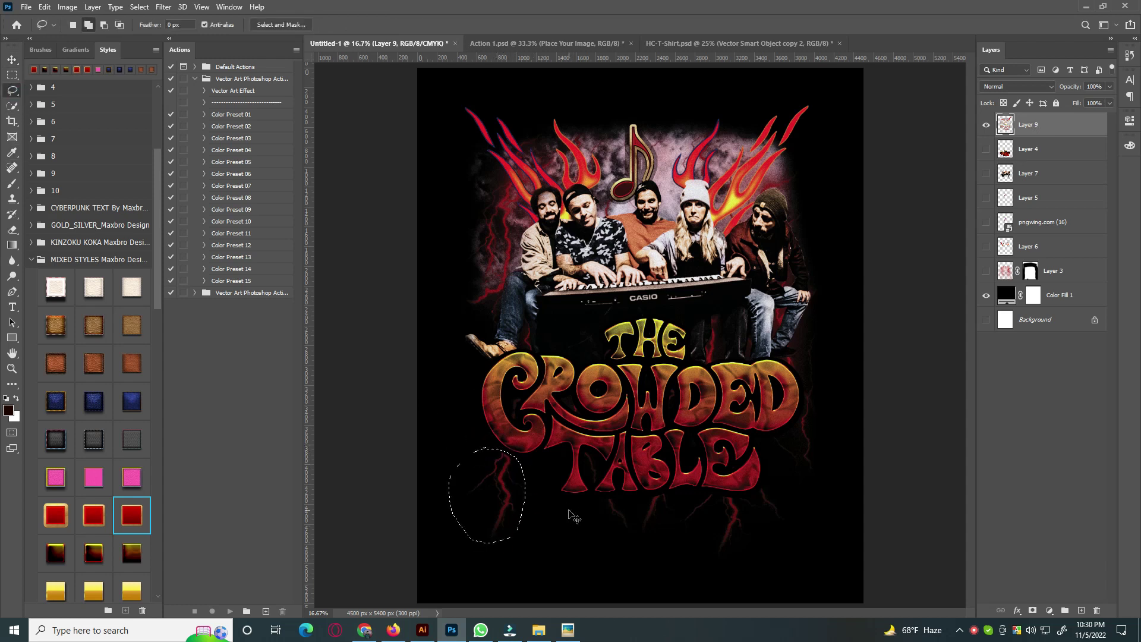
key("ctrl+j")
left_click(16, 61)
key("ctrl+t")
left_click_drag(511, 470, 589, 488)
key("Return")
Step: Move Layer 10 below Layer 9 and place the lightning copy under TABLE
left_click_drag(1043, 132, 1046, 164)
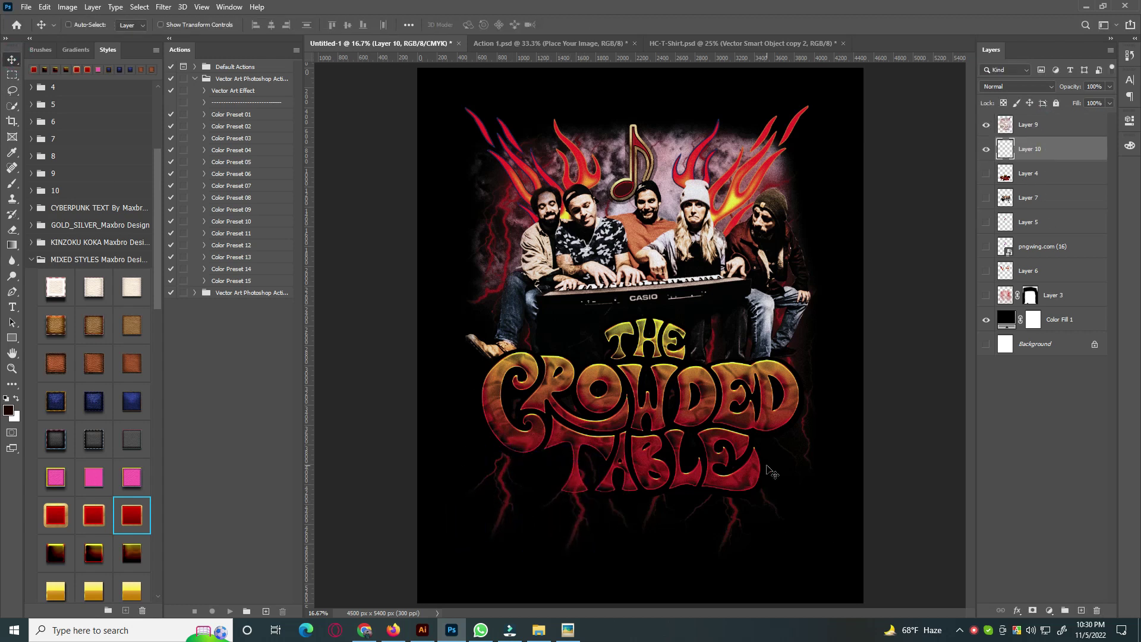
key("ctrl")
left_click_drag(589, 533, 566, 482)
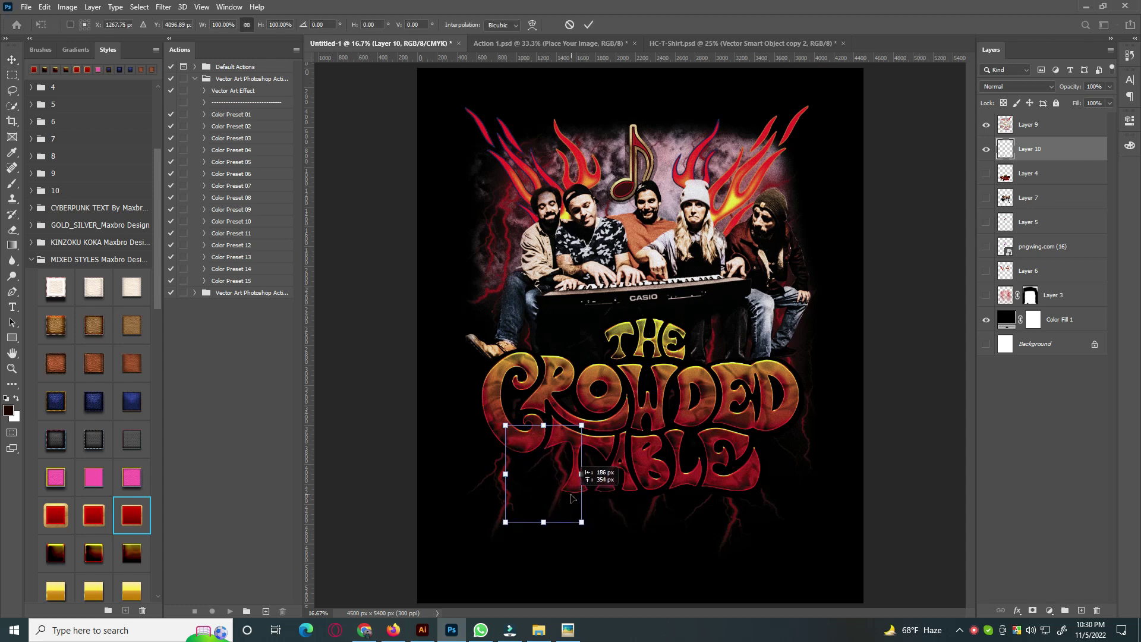
left_click(589, 22)
Step: Make a shifted duplicate of the Layer 10 artwork and merge it back into Layer 10
key("e")
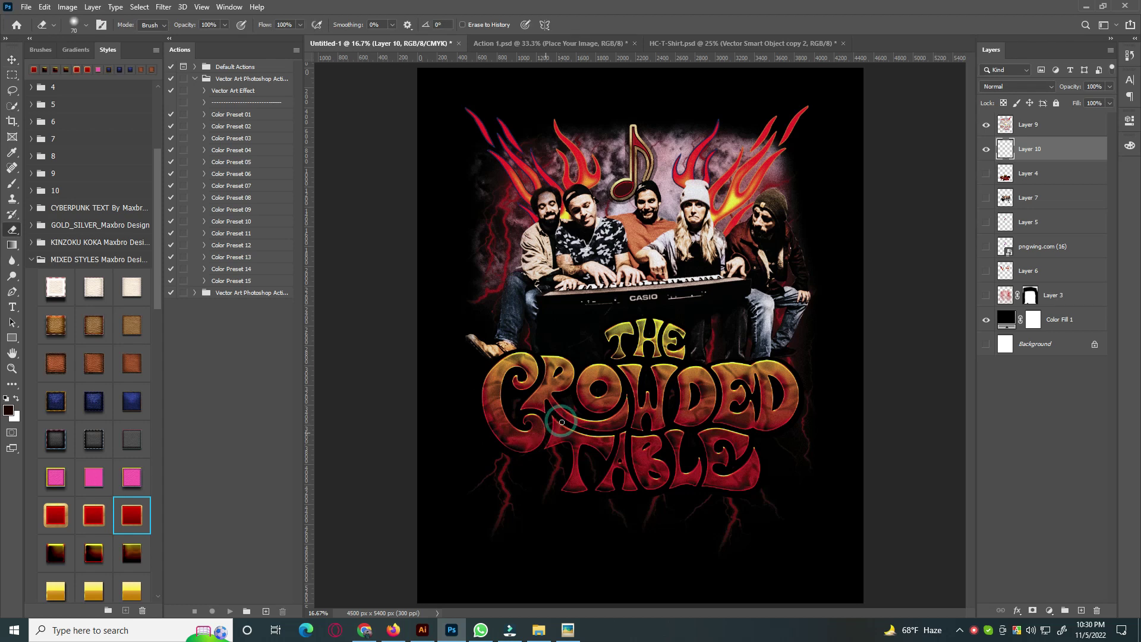
left_click(11, 62)
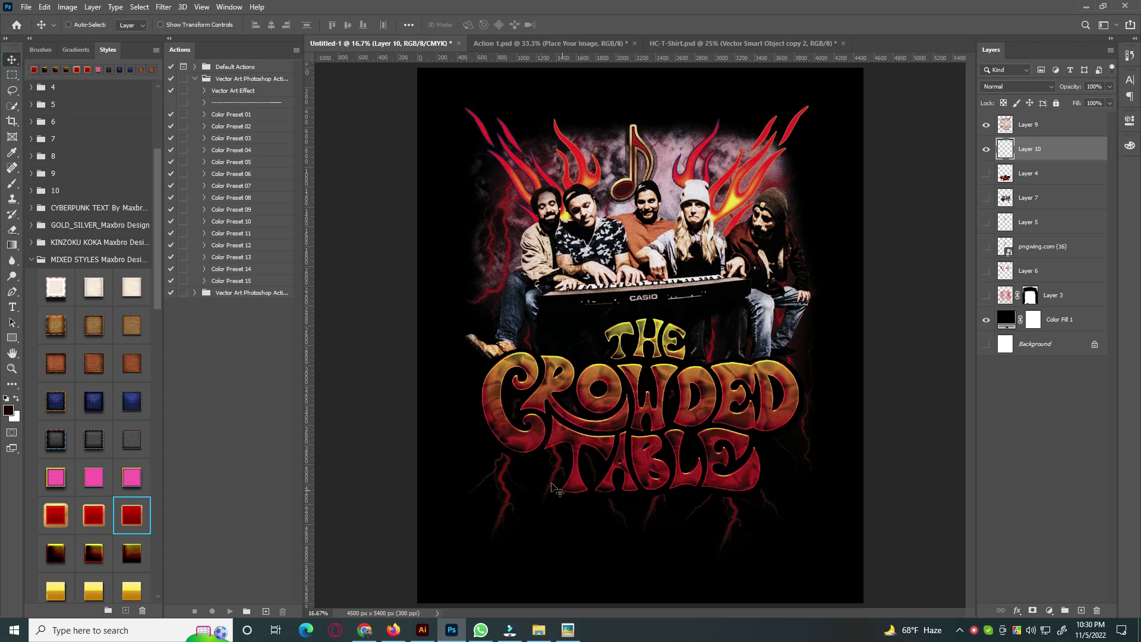
left_click_drag(561, 471, 583, 504)
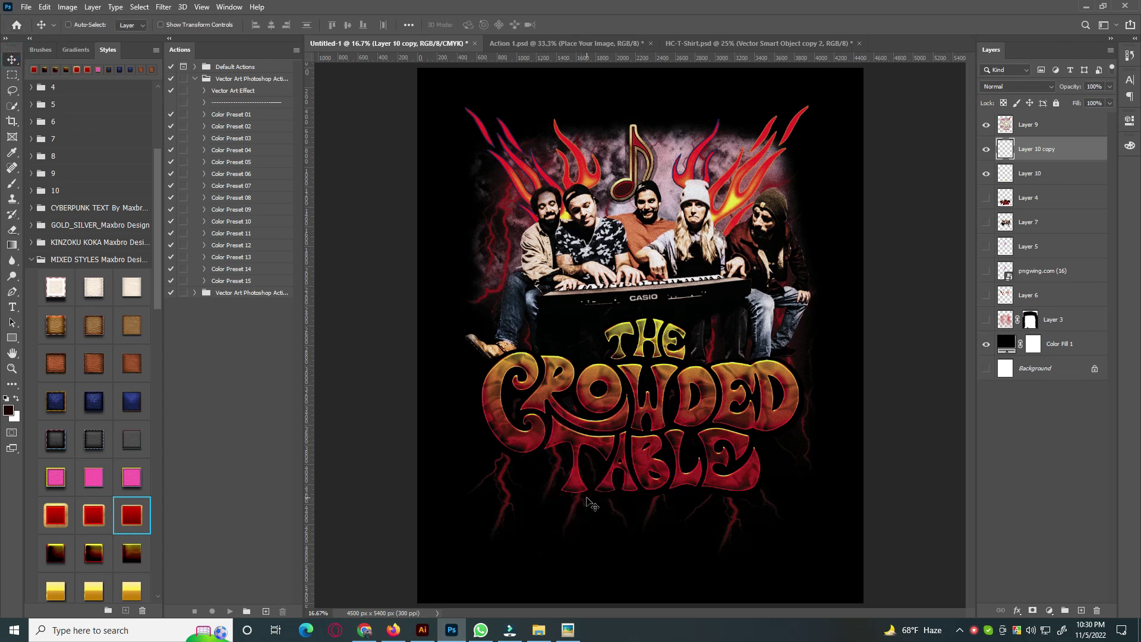
key("e")
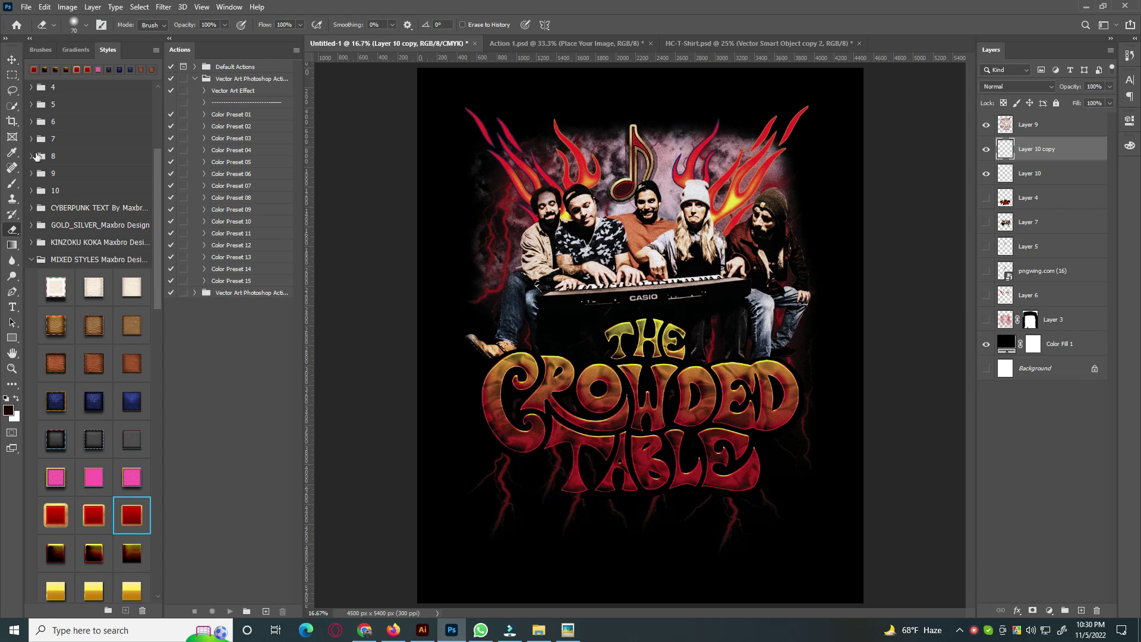
left_click(11, 64)
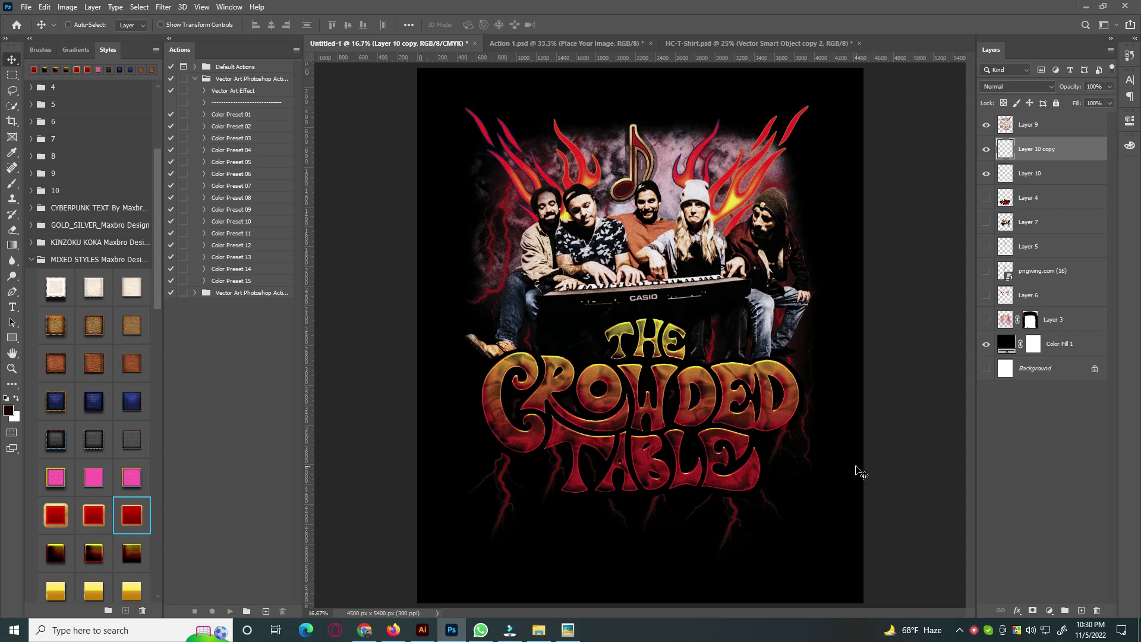
left_click(1034, 125, "ctrl")
right_click(1034, 125)
left_click(1004, 467)
Step: Merge Layer 10 into Layer 9 and nudge the artwork slightly up and left
left_click(1052, 153)
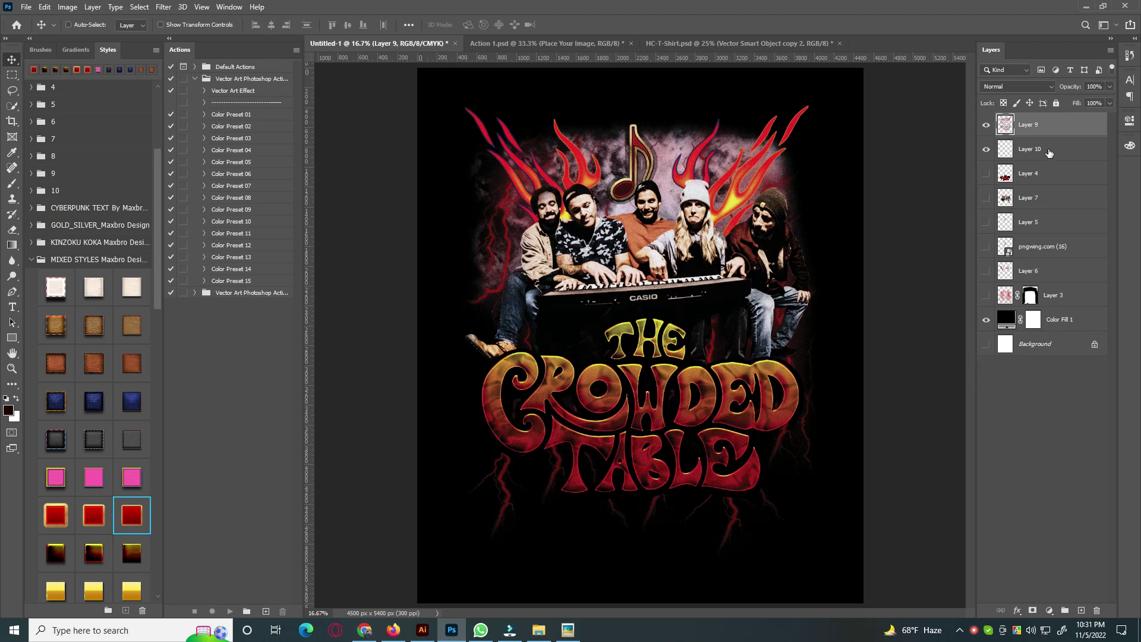
right_click(1058, 153)
left_click(925, 467)
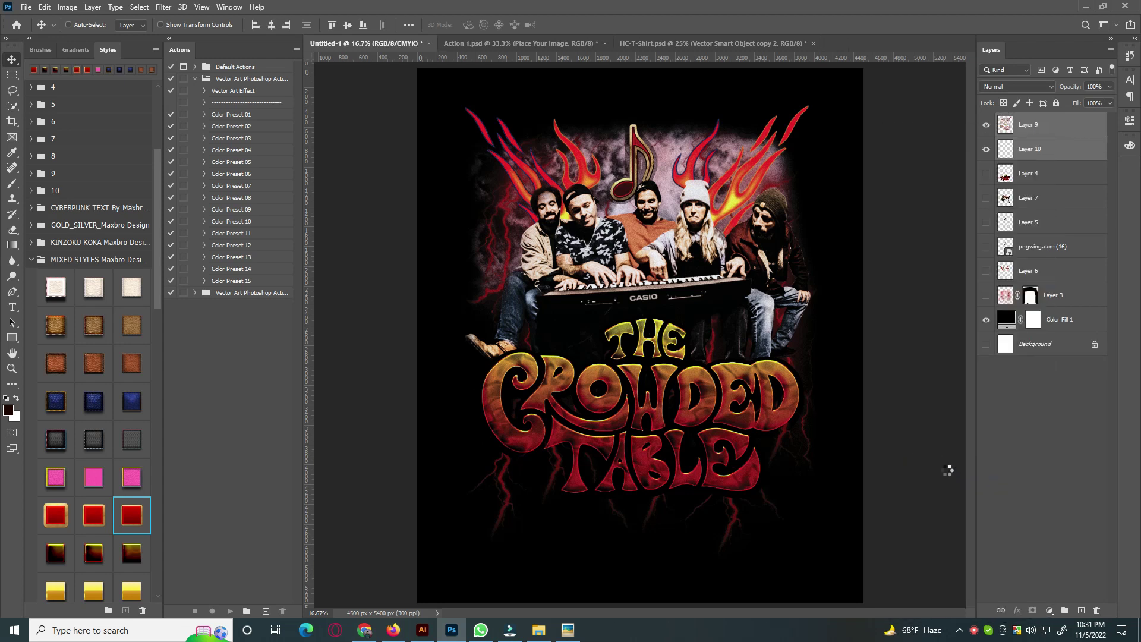
left_click_drag(748, 284, 726, 273)
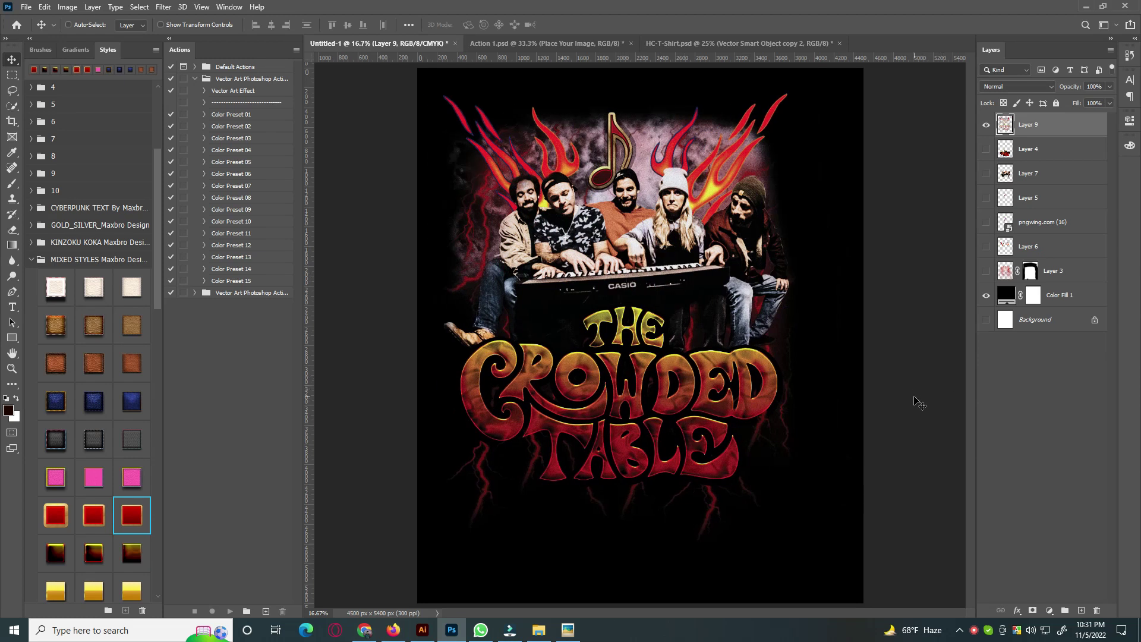
Step: Save the poster as Untitled-1.psd in the Contest no- 504 folder, keeping layers
key("ctrl+s")
scroll(53, 238, "up", 5)
left_click(54, 95)
left_click_drag(361, 77, 361, 453)
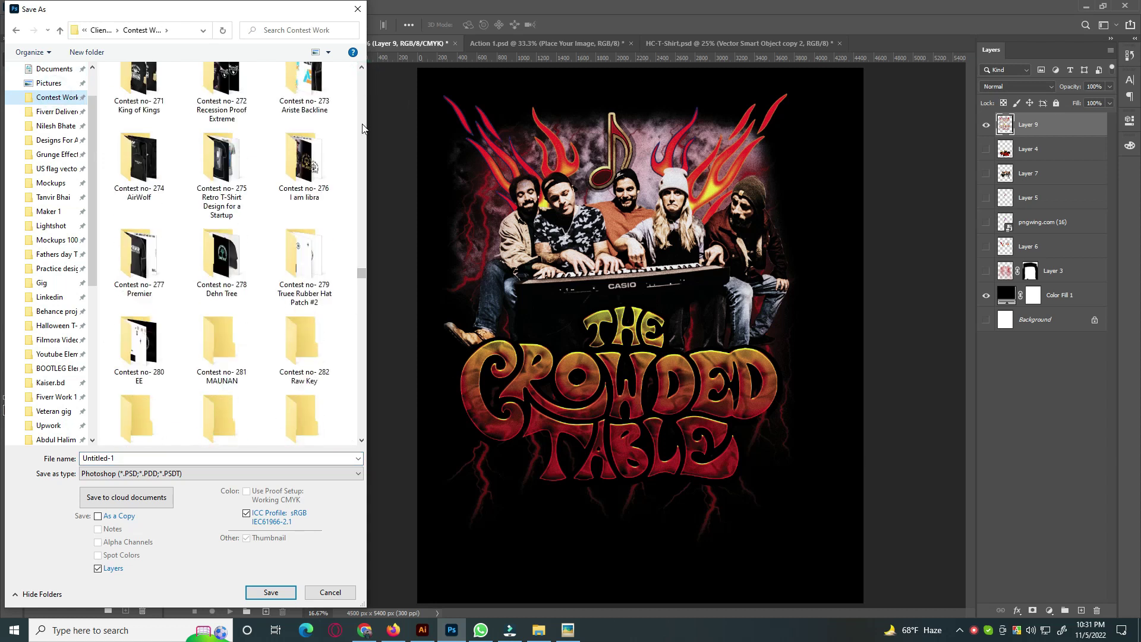
double_click(222, 392)
left_click(271, 593)
left_click(701, 178)
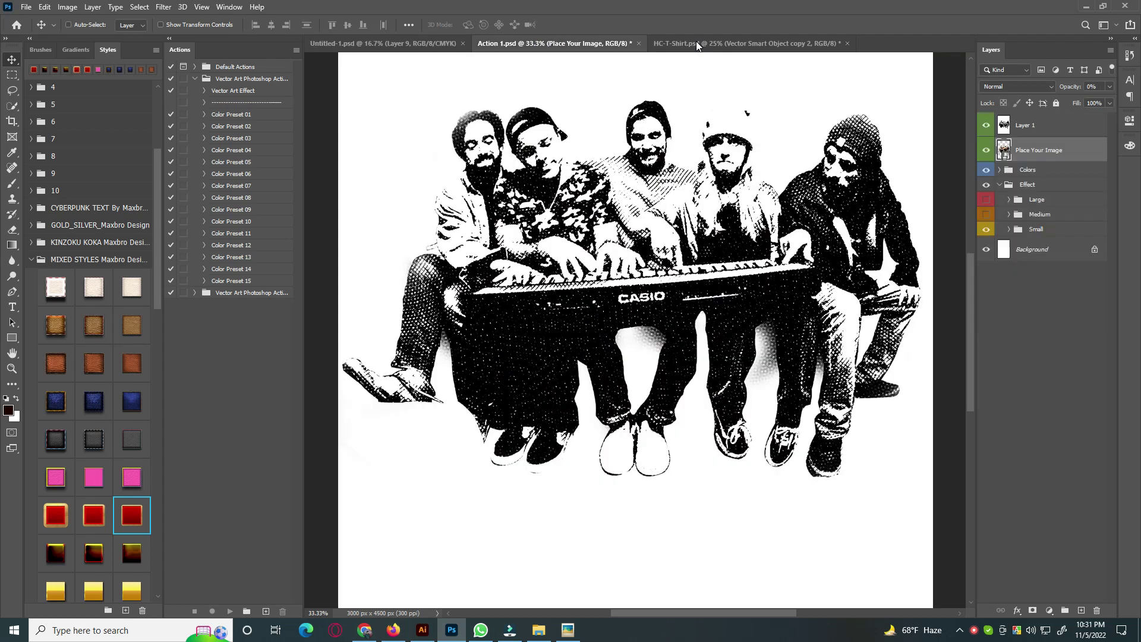
Step: Hide the Vector Smart Object in HC-T-Shirt.psd and drag the poster layer onto the mockup
left_click(697, 41)
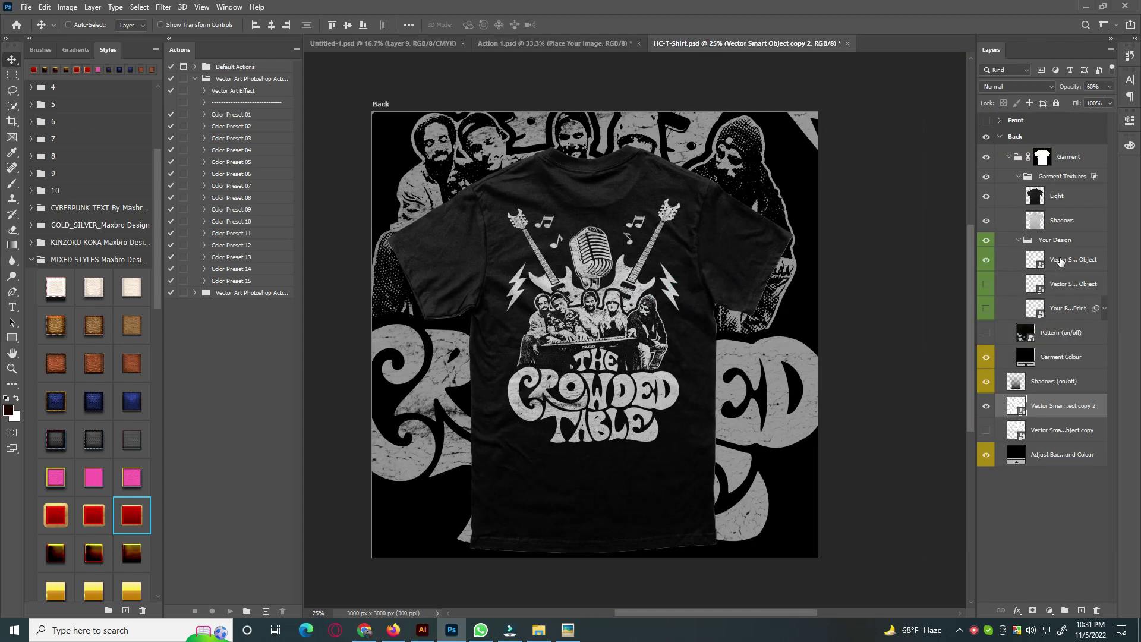
left_click(1062, 262)
left_click(987, 263)
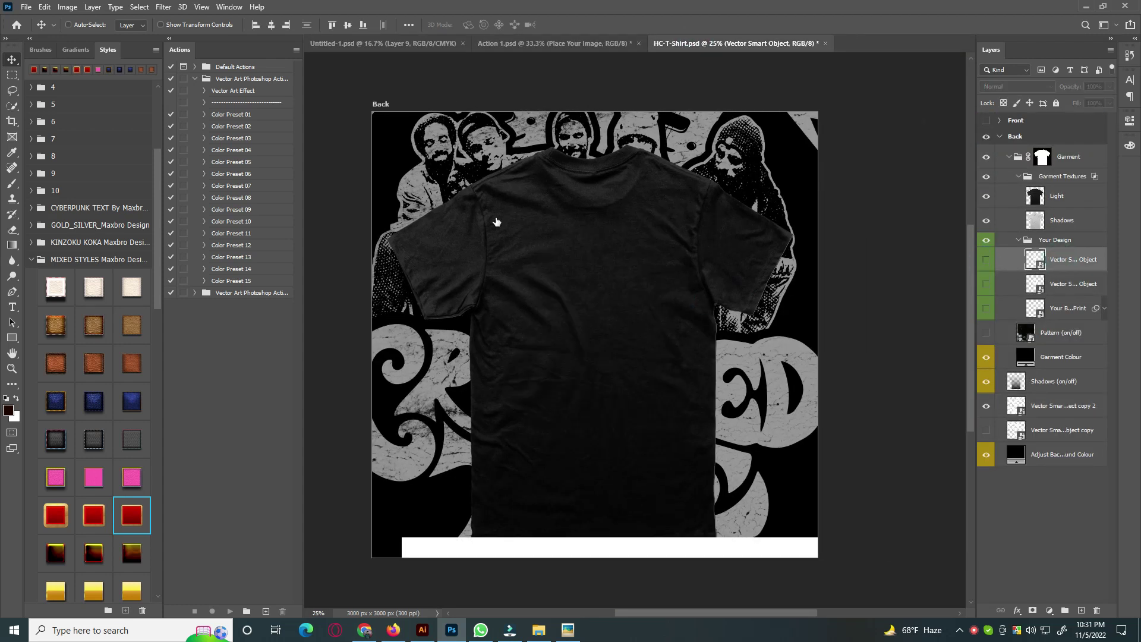
left_click(377, 41)
left_click_drag(707, 446, 735, 272)
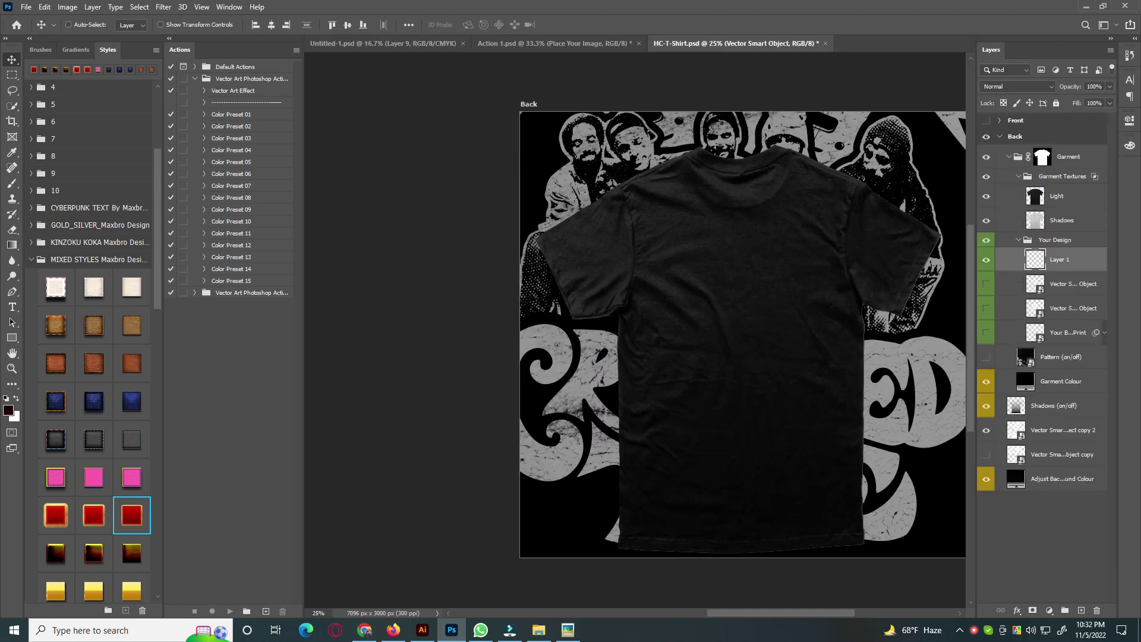
Step: Scale the poster to about 38% on the shirt's back and put a copy below Shadows
key("ctrl+t")
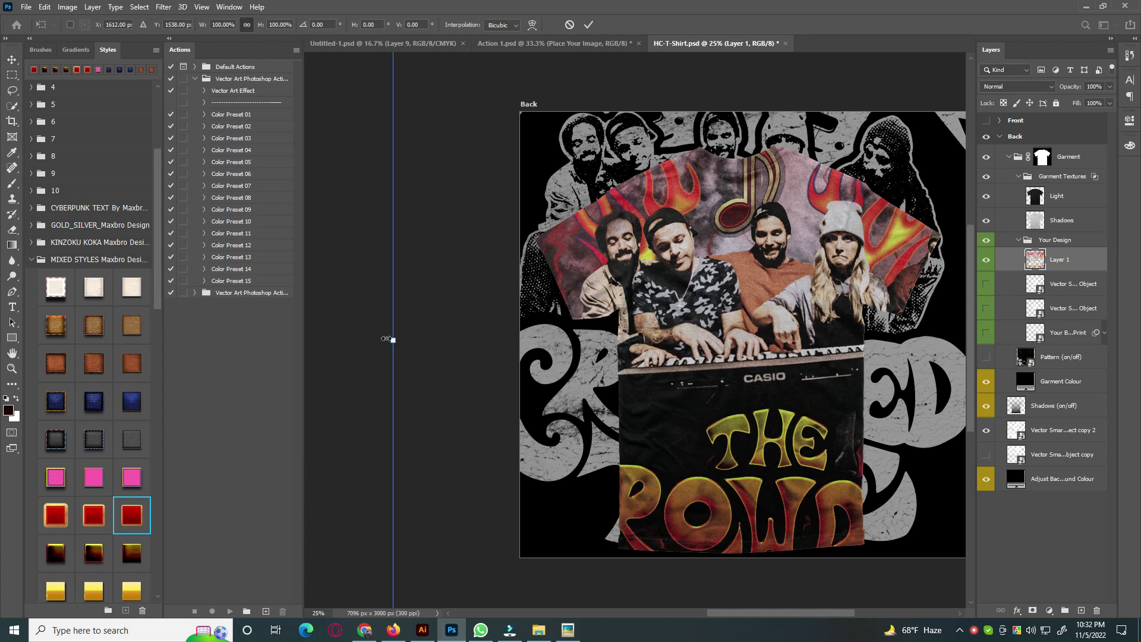
left_click_drag(393, 339, 598, 341)
left_click_drag(825, 367, 842, 371)
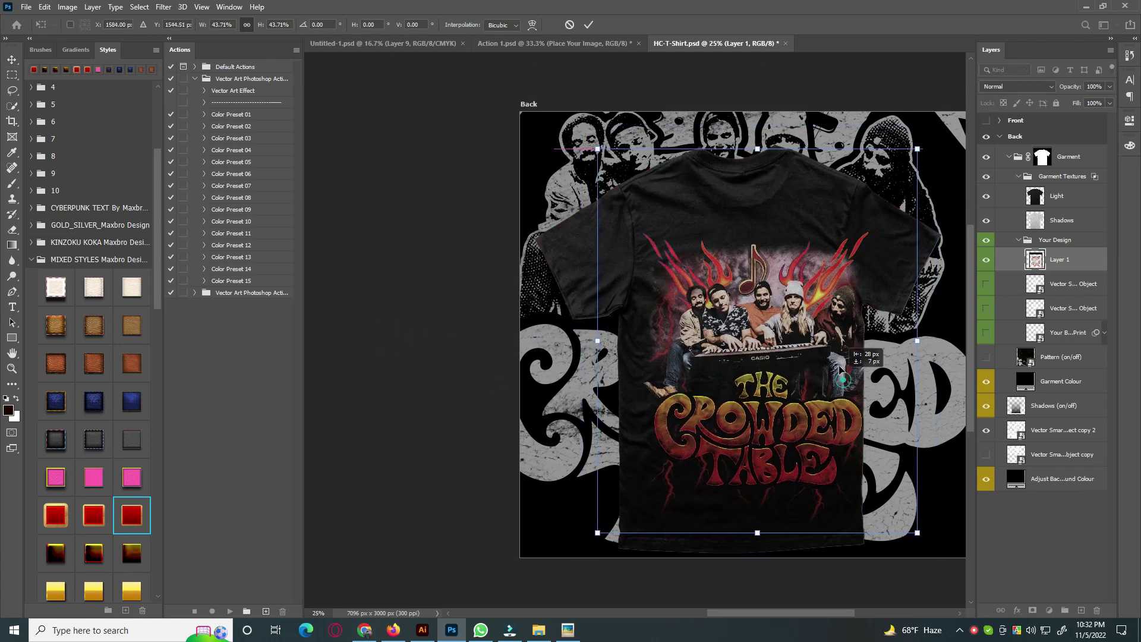
left_click_drag(917, 532, 891, 502)
left_click_drag(814, 373, 813, 355)
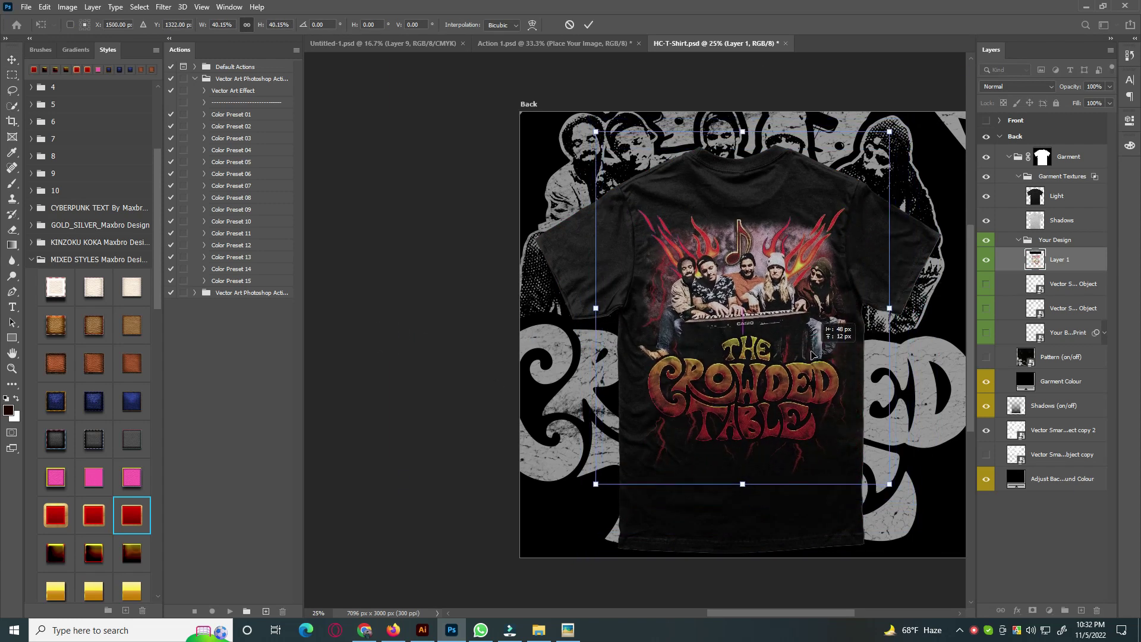
left_click_drag(889, 308, 874, 309)
left_click(589, 25)
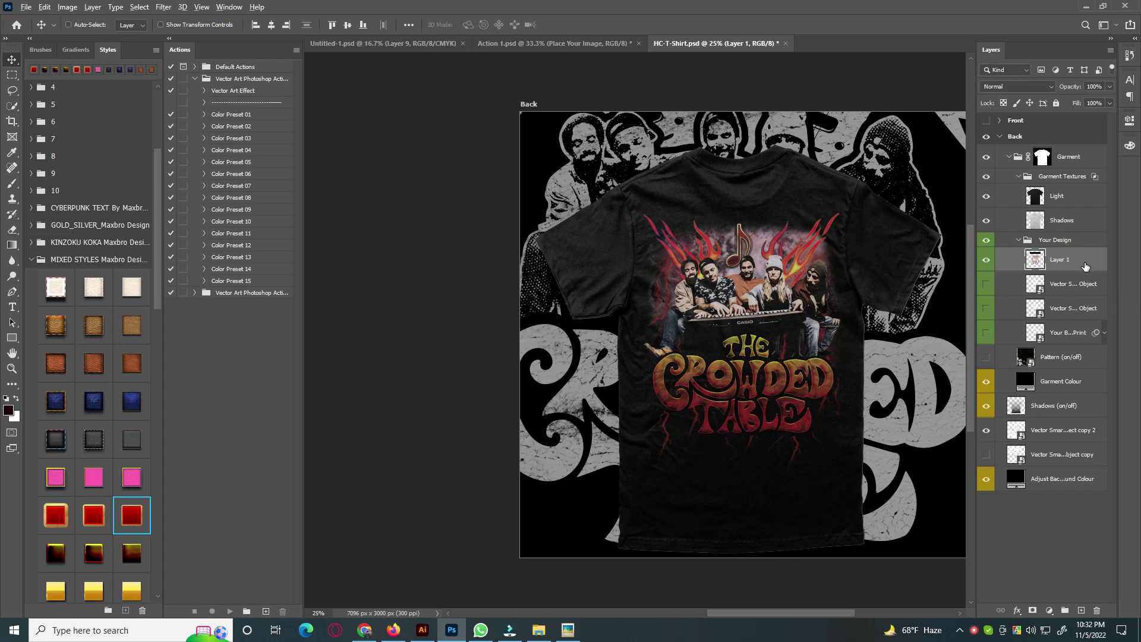
left_click_drag(1086, 266, 1007, 421)
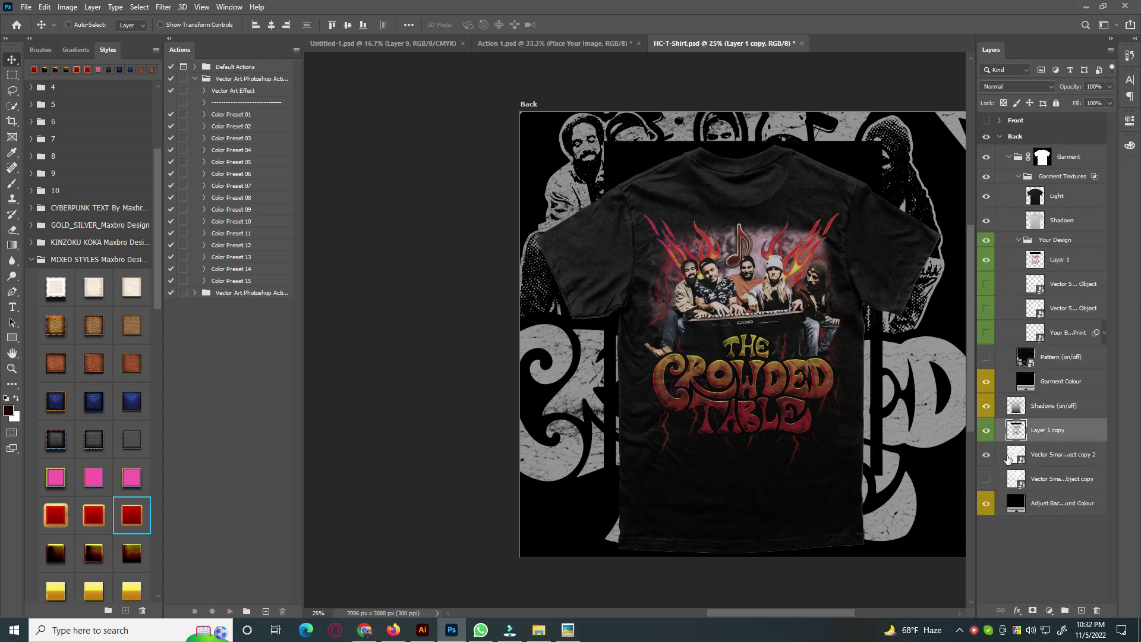
Step: Hide the grey Vector Smart Object copy 2 and enlarge the Layer 1 copy to fill the background
left_click(987, 456)
key("ctrl+t")
left_click_drag(963, 355, 928, 404)
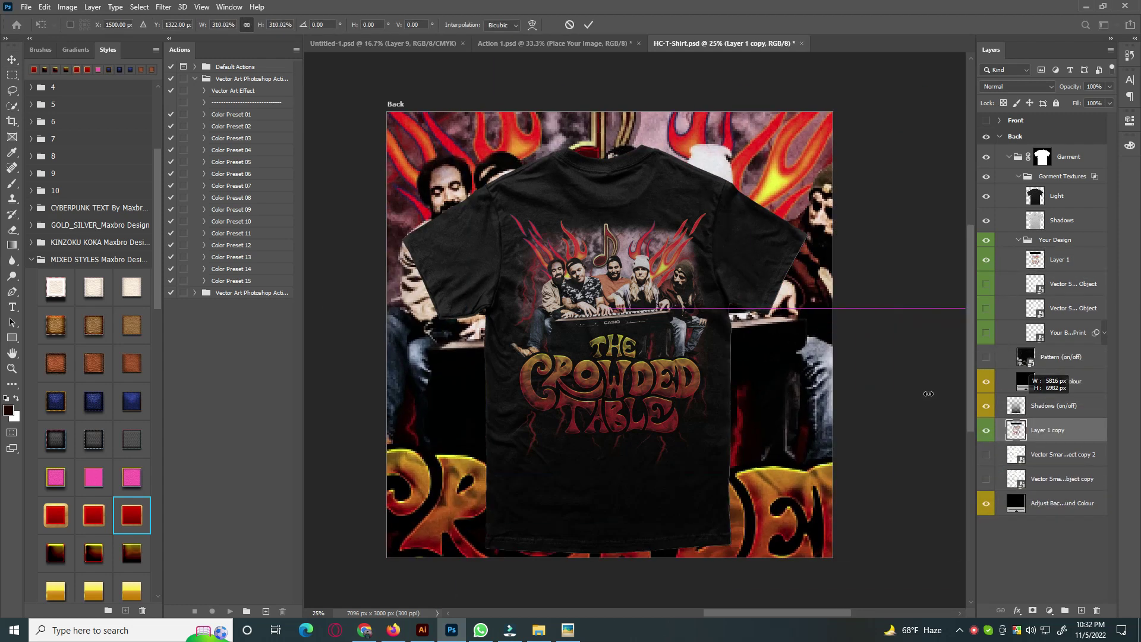
left_click(588, 24)
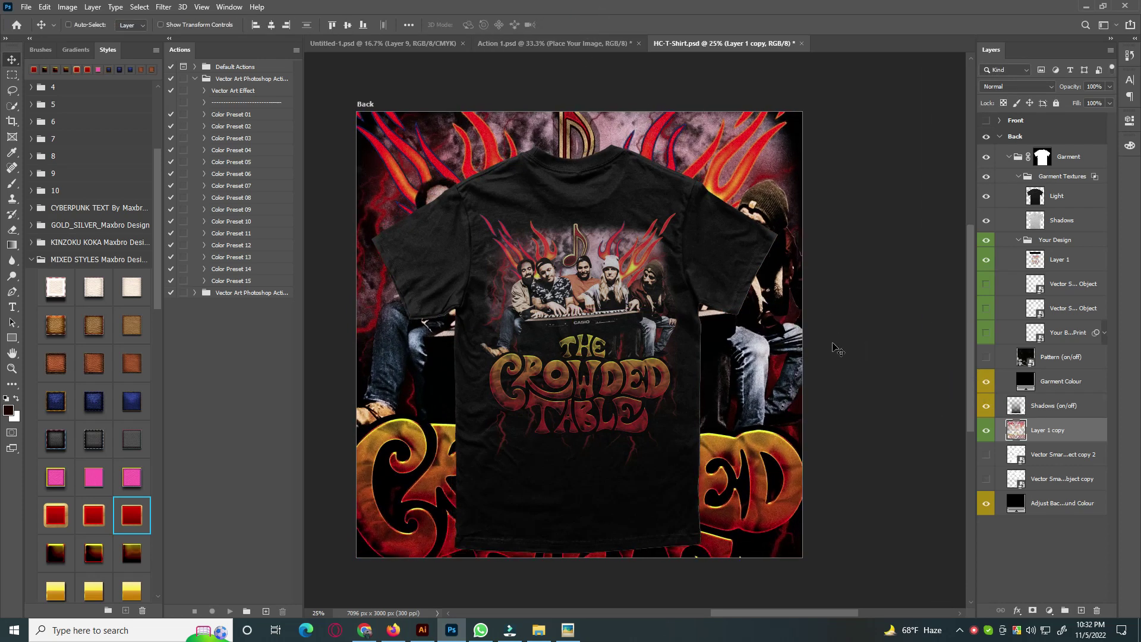
Step: Fine-tune the background copy's width and position to about 104% behind the shirt
key("ctrl+t")
left_click_drag(932, 306, 908, 329)
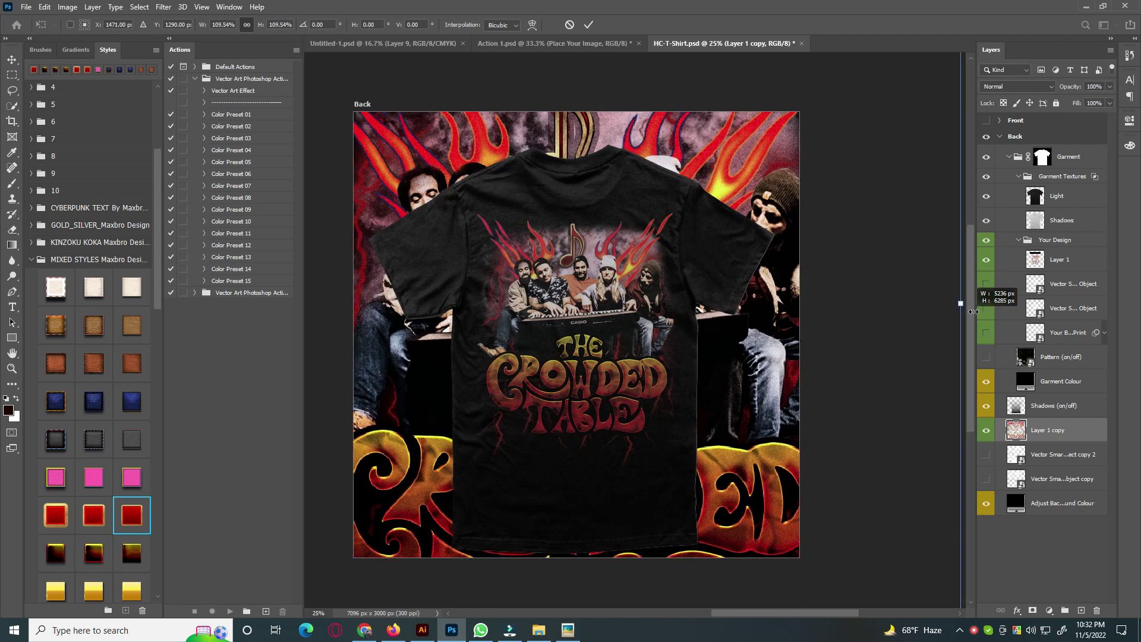
mouse_move(908, 328)
left_mouse_down()
mouse_move(886, 329)
mouse_move(926, 303)
left_mouse_up()
left_click_drag(826, 360, 826, 319)
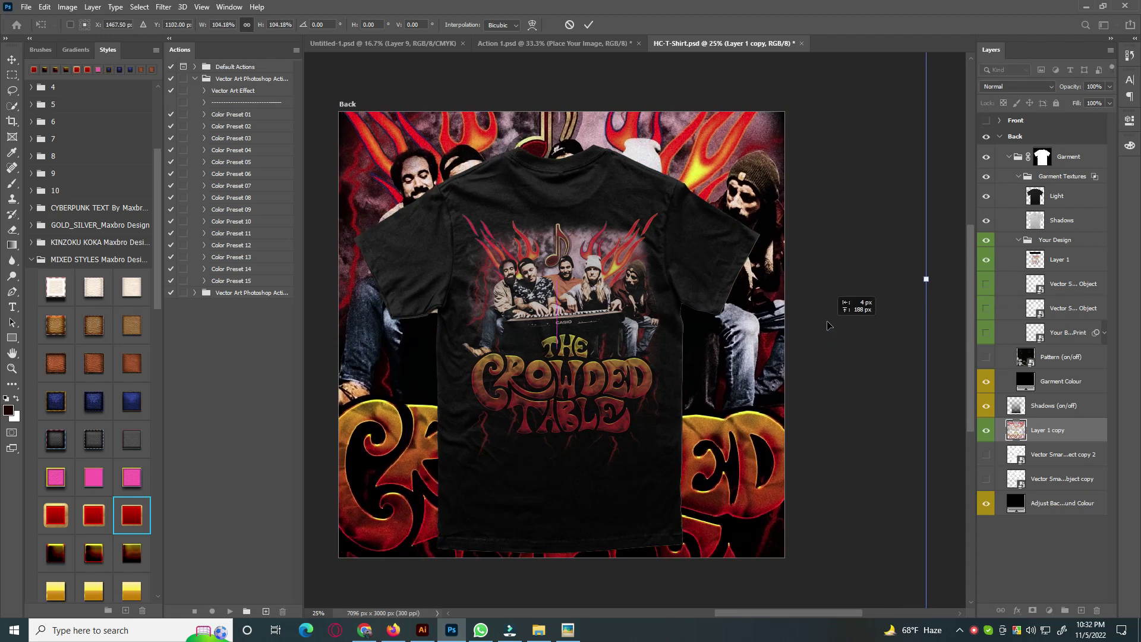
left_click(588, 25)
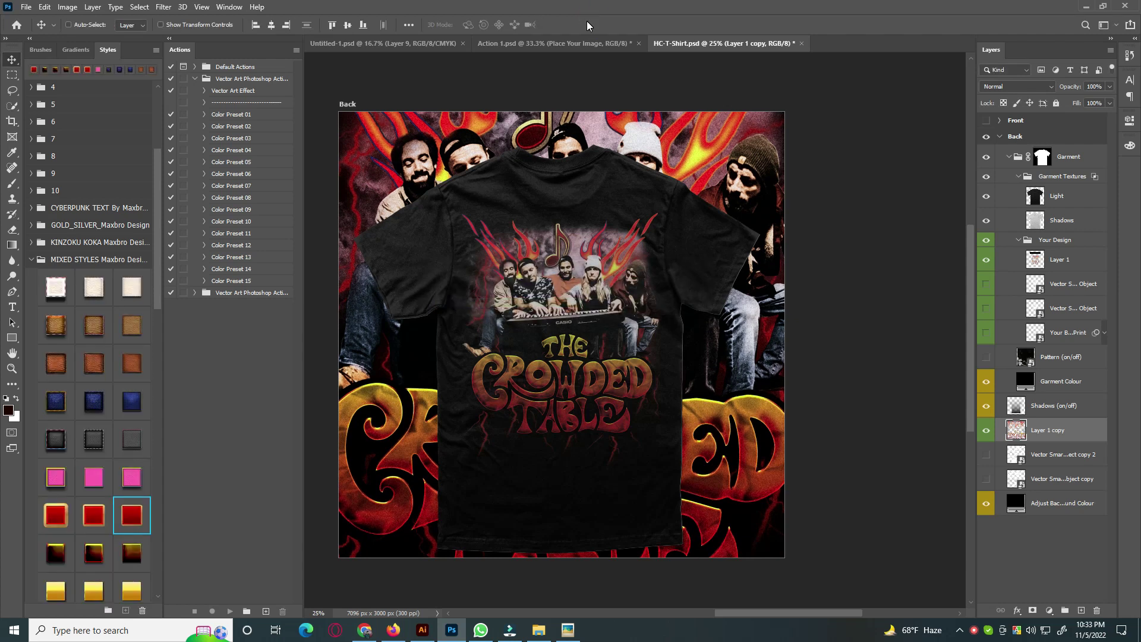
Step: Save the mockup as JPEG 'HC-T-Shirt' in Contest Work > Contest no- 504 at quality 12
key("ctrl+shift+s")
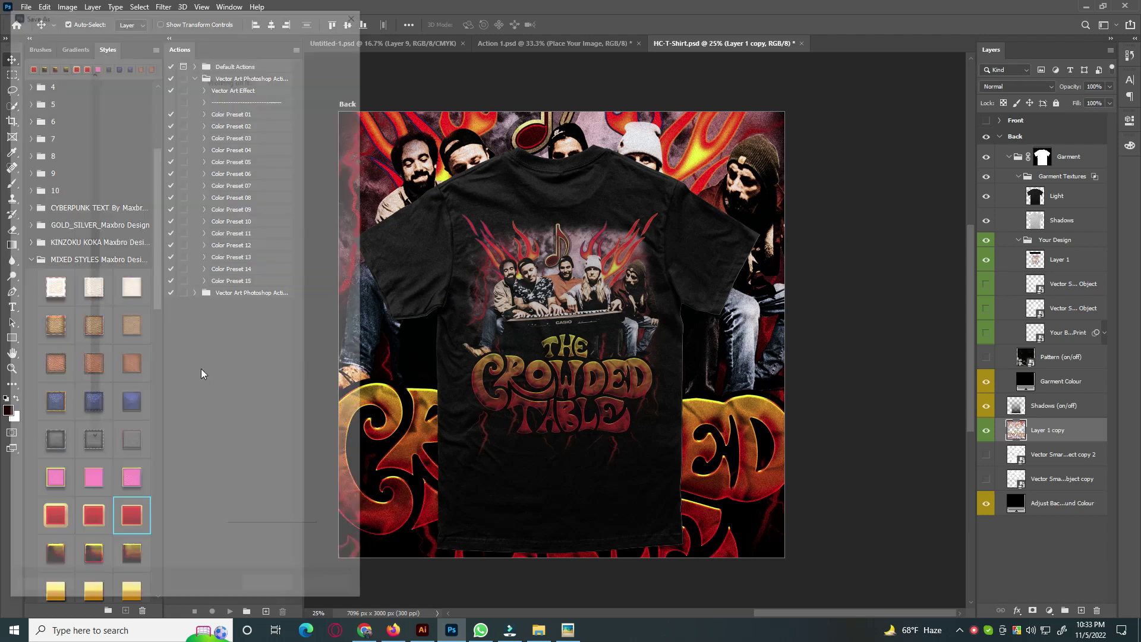
left_click(220, 473)
left_click(159, 353)
scroll(54, 297, "up", 5)
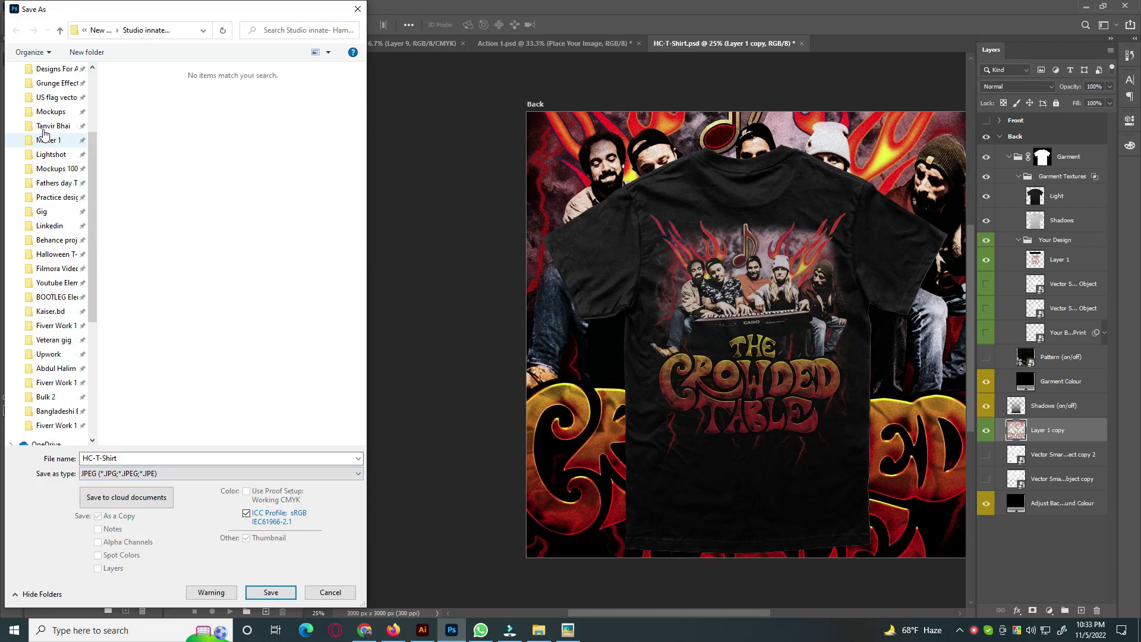
scroll(53, 238, "up", 3)
left_click(56, 150)
left_click_drag(364, 82, 362, 431)
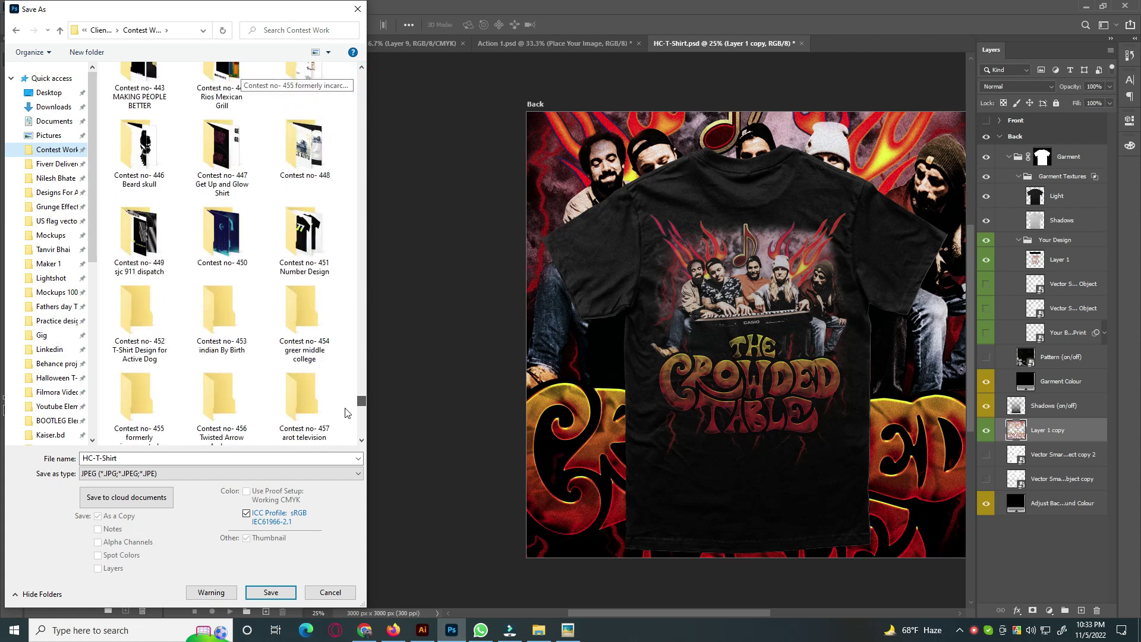
double_click(222, 402)
left_click(146, 460)
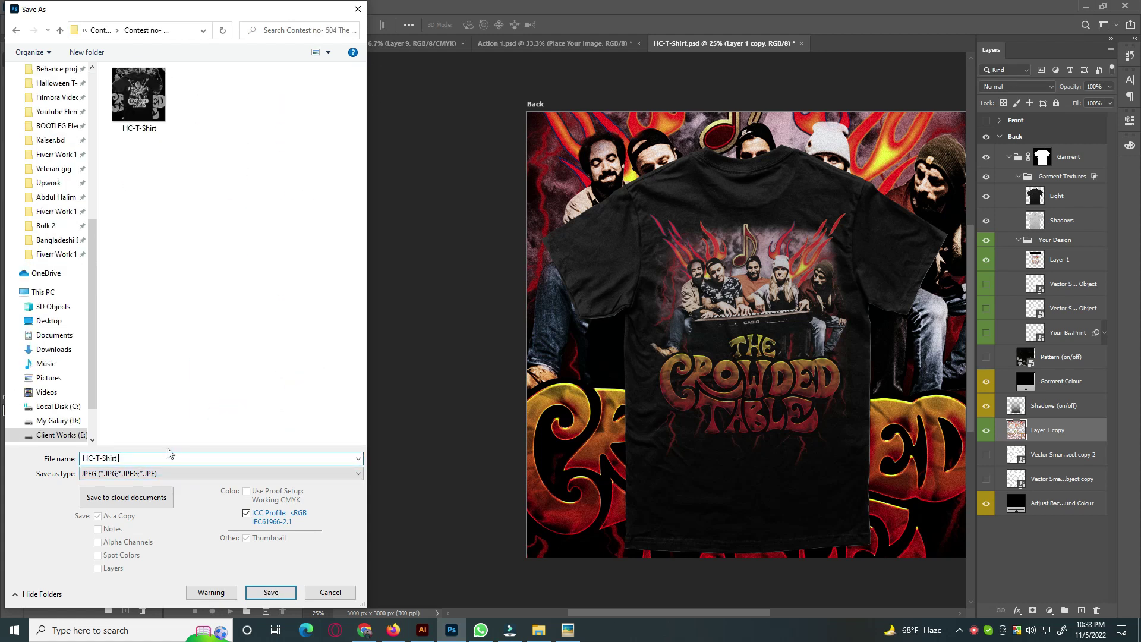
type("2")
left_click(271, 593)
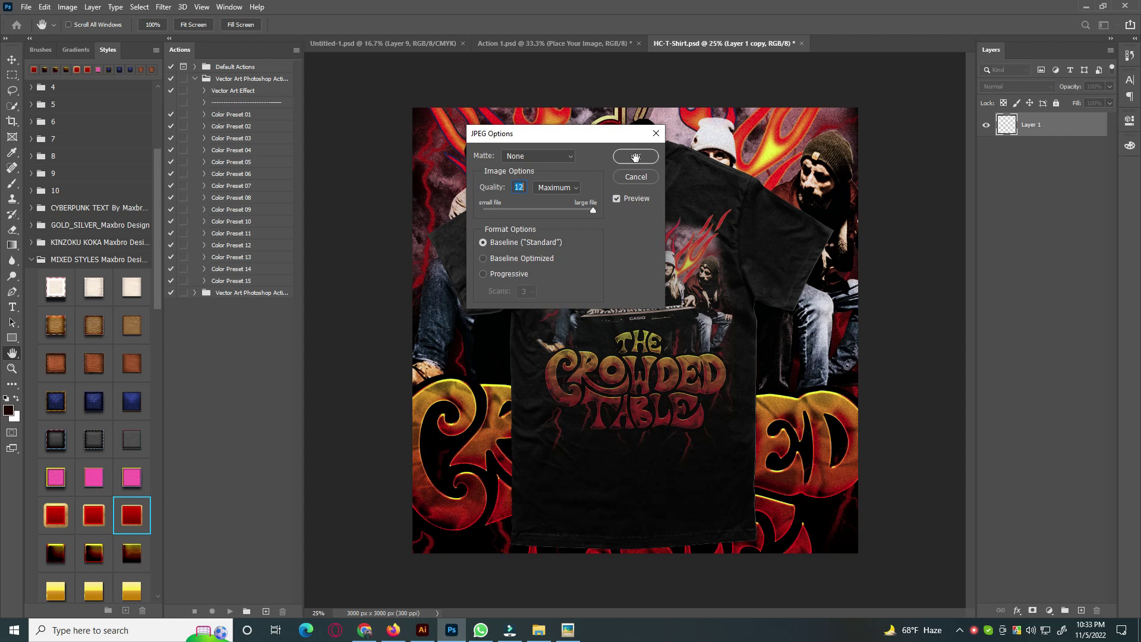
left_click(635, 157)
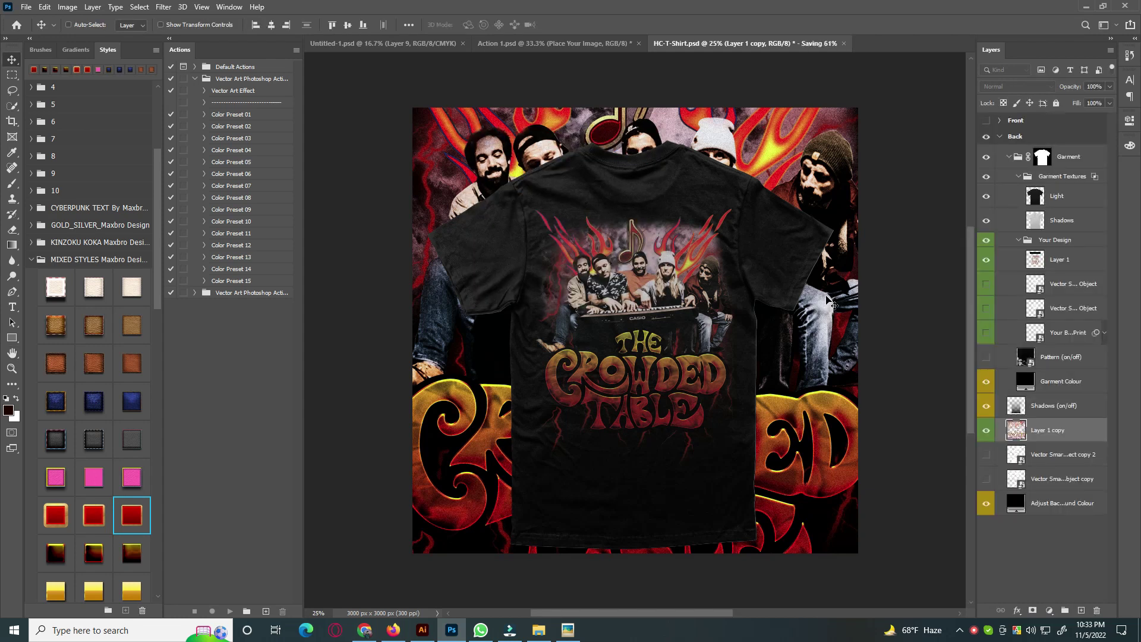
scroll(834, 304, "up", 1)
scroll(786, 290, "up", 1)
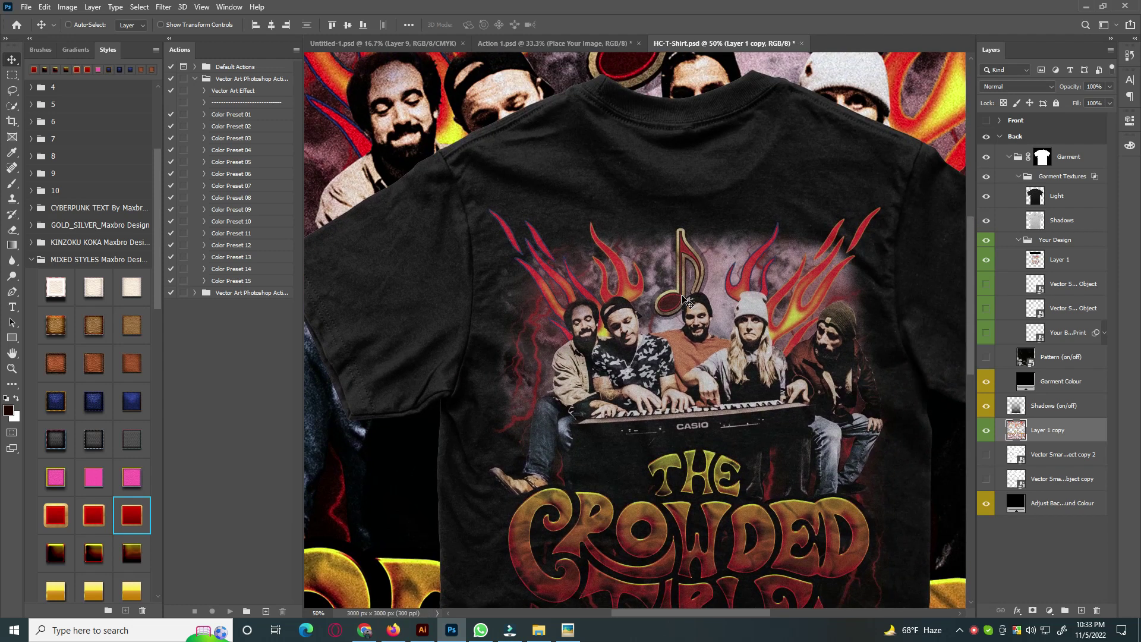
scroll(685, 301, "down", 1)
scroll(654, 300, "up", 1)
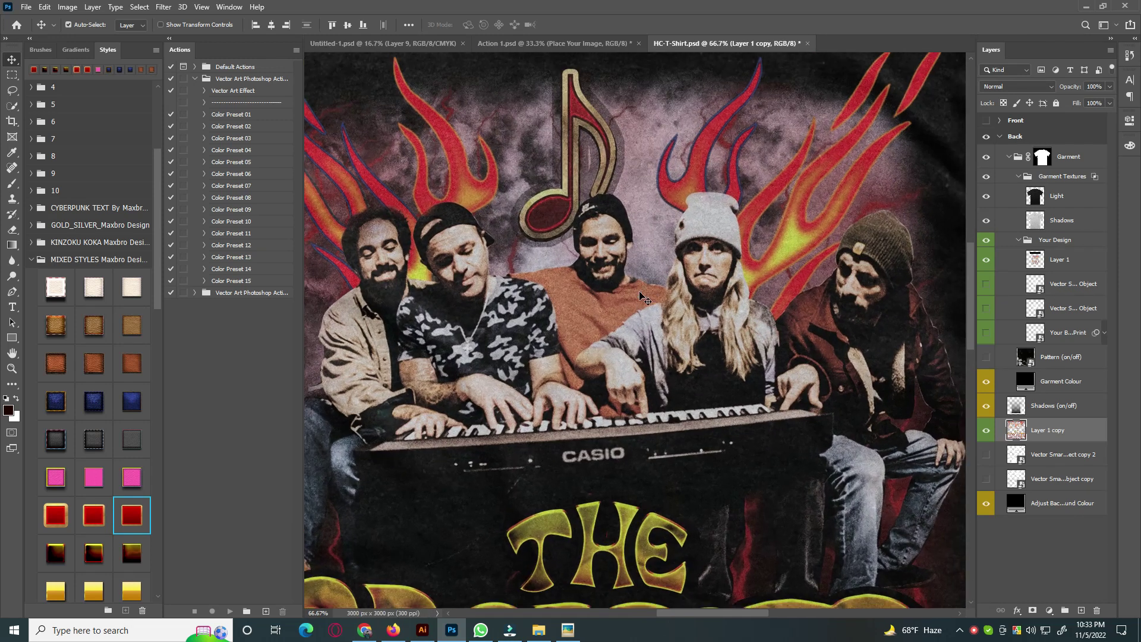
scroll(654, 315, "down", 1)
scroll(668, 357, "down", 1)
scroll(701, 345, "up", 1)
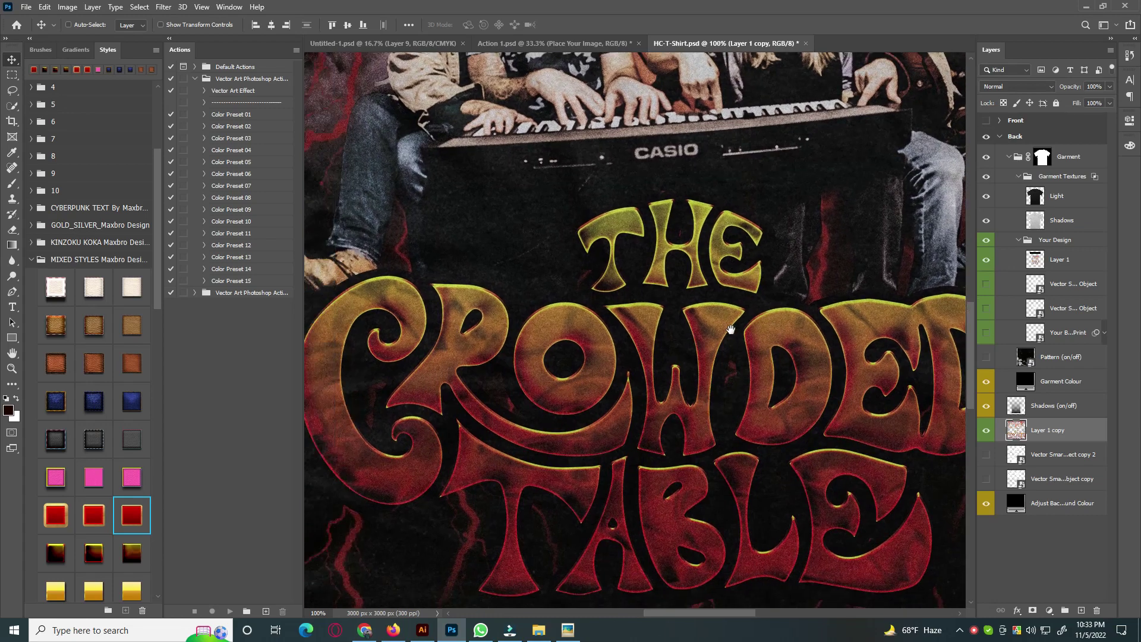
scroll(731, 321, "down", 1)
scroll(728, 321, "up", 2)
scroll(720, 327, "up", 4)
scroll(710, 331, "up", 2)
scroll(711, 331, "down", 1)
scroll(710, 357, "down", 1)
scroll(709, 410, "down", 1)
scroll(708, 455, "down", 1)
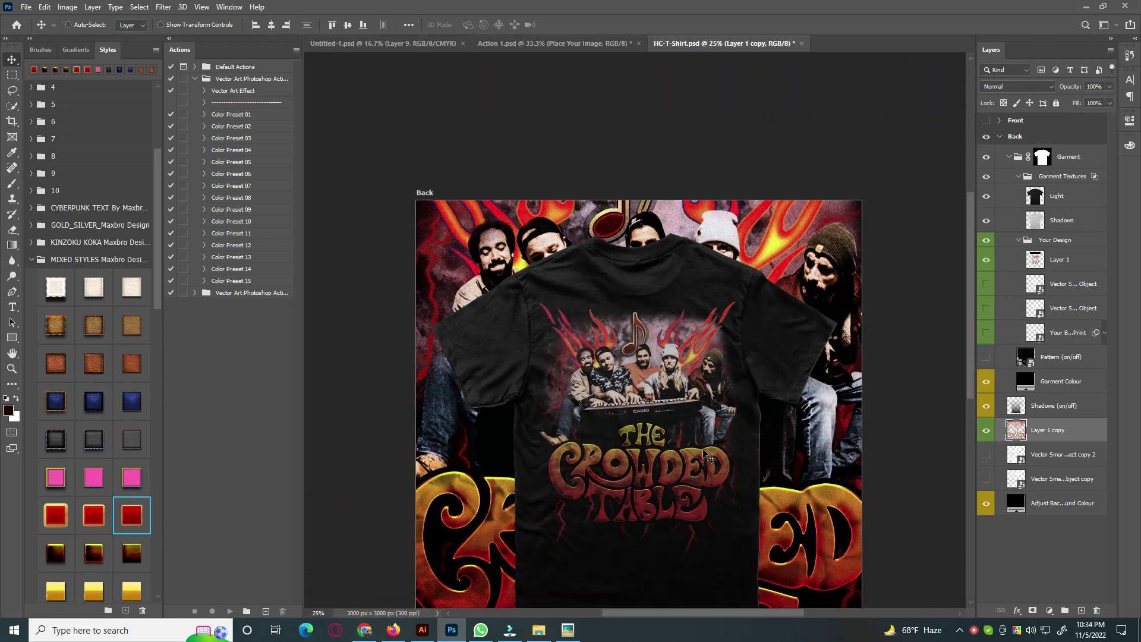